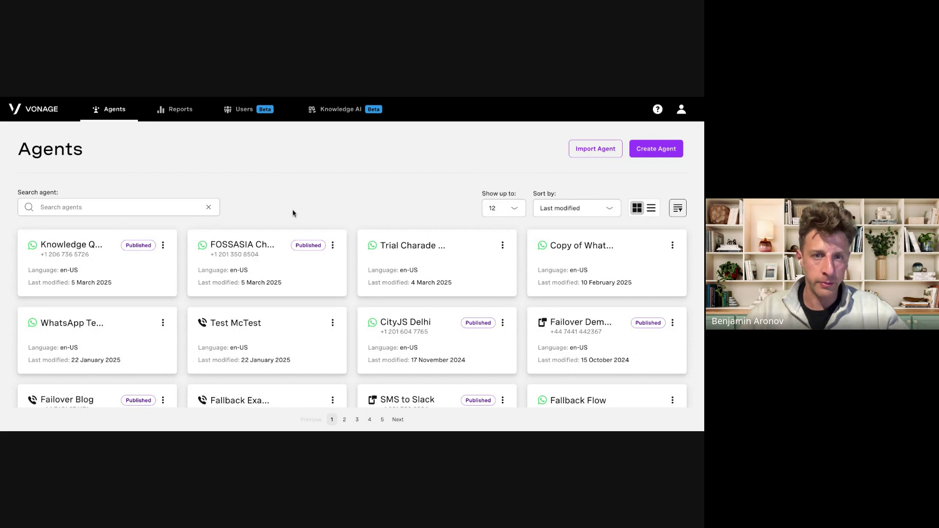
Start creating a new agent with the WhatsApp type and proceed to its details.
{"action": "left_click", "coordinate": [650, 153]}
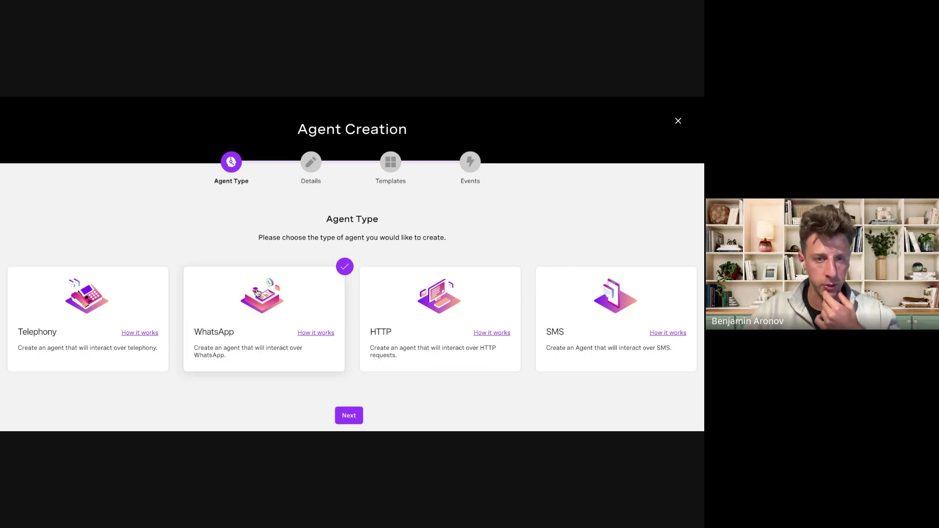
{"action": "left_click", "coordinate": [349, 415]}
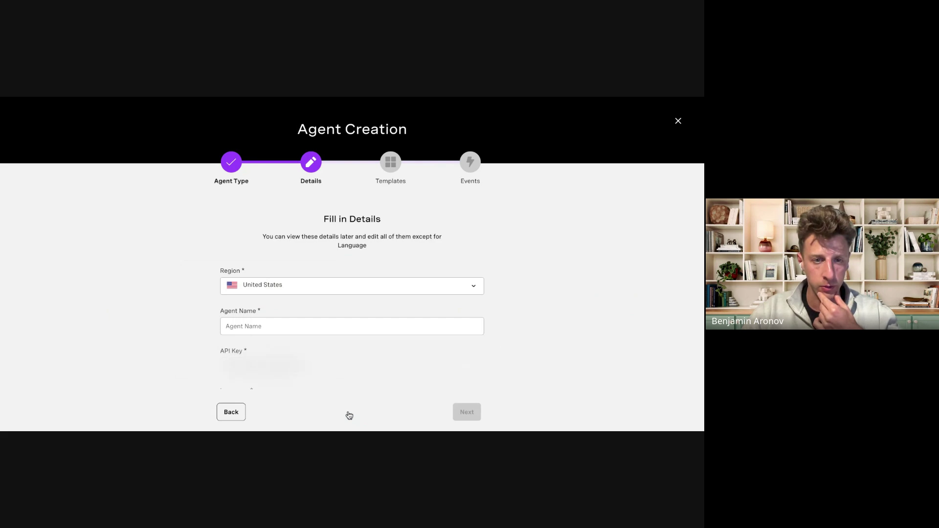
{"action": "scroll", "coordinate": [333, 313], "scroll_direction": "down", "scroll_amount": 2}
{"action": "scroll", "coordinate": [333, 308], "scroll_direction": "up", "scroll_amount": 2}
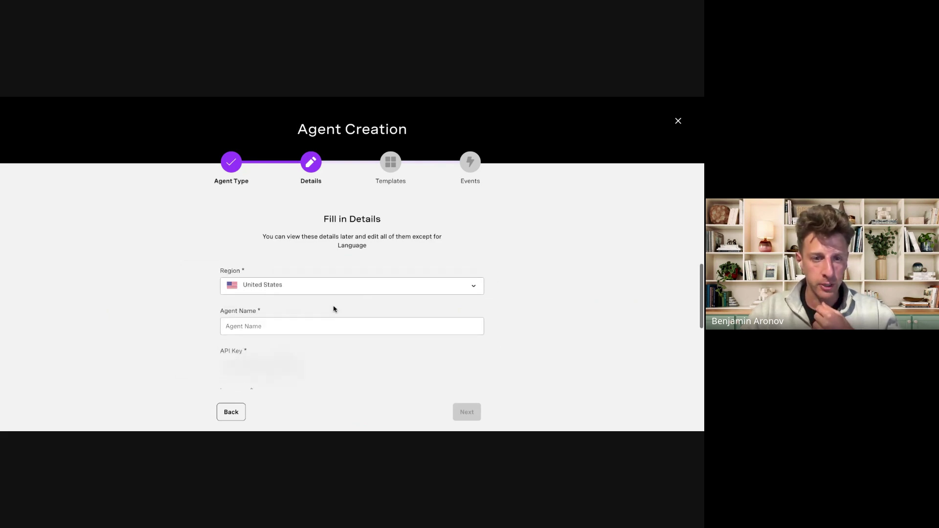
Review the region choices, language, AI engine and time zone options in the agent details form.
{"action": "left_click", "coordinate": [322, 284]}
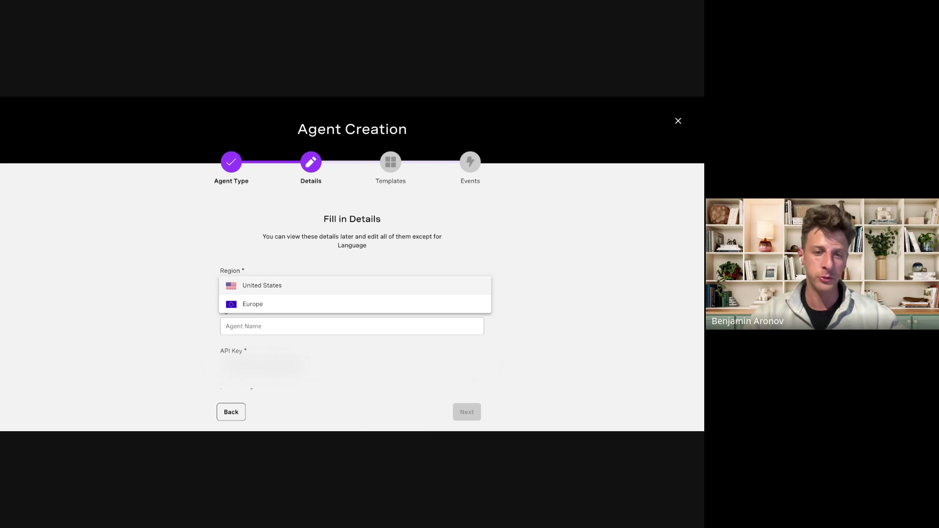
{"action": "left_click", "coordinate": [287, 336]}
{"action": "scroll", "coordinate": [267, 359], "scroll_direction": "down", "scroll_amount": 2}
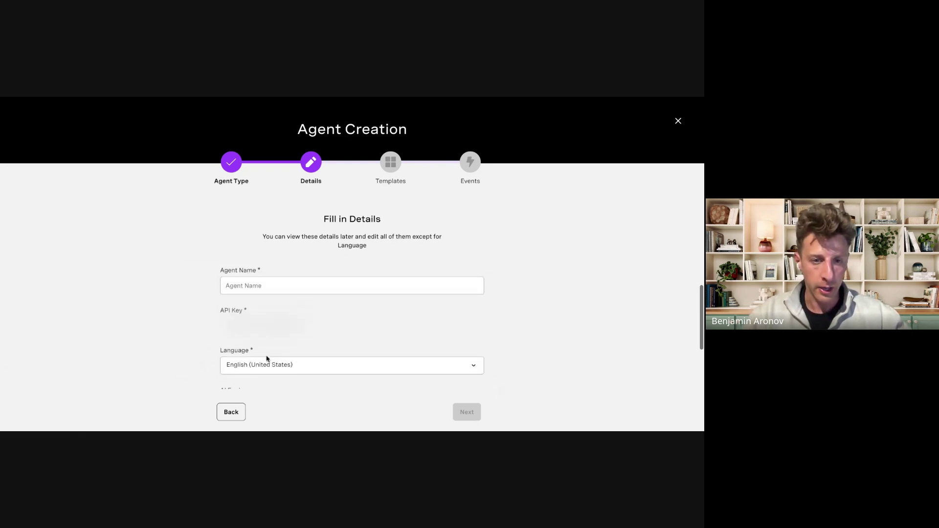
{"action": "scroll", "coordinate": [267, 359], "scroll_direction": "up", "scroll_amount": 1}
{"action": "scroll", "coordinate": [267, 359], "scroll_direction": "down", "scroll_amount": 3}
{"action": "mouse_move", "coordinate": [263, 359]}
{"action": "scroll", "coordinate": [274, 362], "scroll_direction": "up", "scroll_amount": 1}
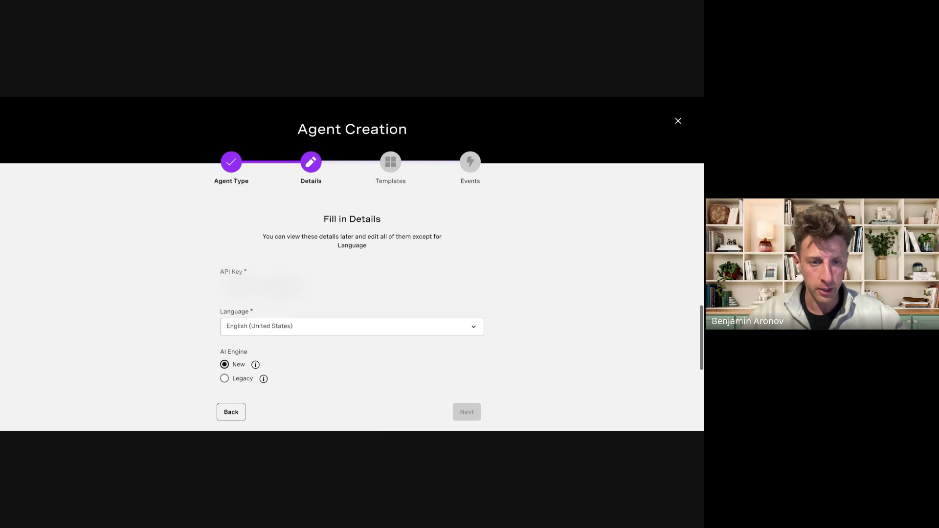
{"action": "scroll", "coordinate": [329, 373], "scroll_direction": "down", "scroll_amount": 1}
{"action": "scroll", "coordinate": [329, 373], "scroll_direction": "down", "scroll_amount": 1}
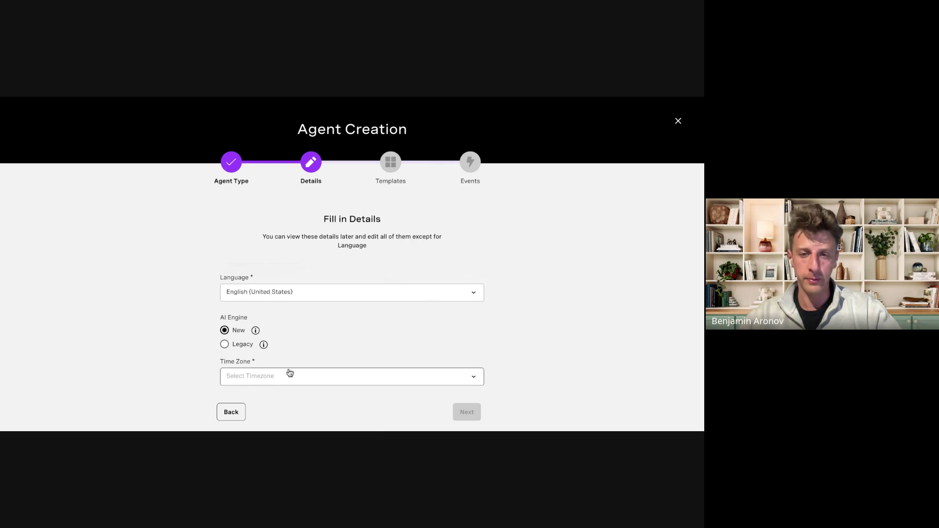
{"action": "left_click", "coordinate": [317, 376]}
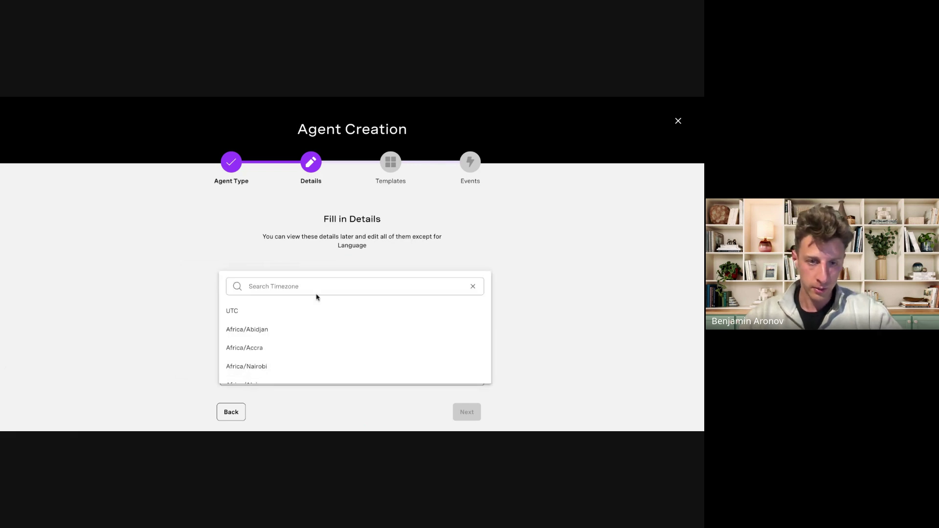
{"action": "left_click", "coordinate": [99, 320]}
{"action": "scroll", "coordinate": [257, 351], "scroll_direction": "up", "scroll_amount": 3}
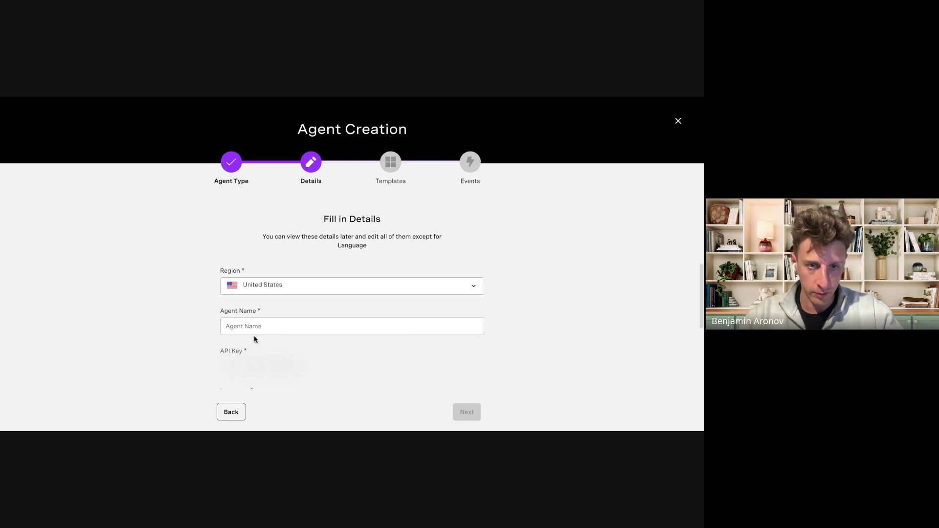
Name the new agent Test.
{"action": "left_click", "coordinate": [252, 327]}
{"action": "type", "text": "TEst"}
{"action": "key", "text": "BackSpace"}
{"action": "key", "text": "BackSpace"}
{"action": "key", "text": "BackSpace"}
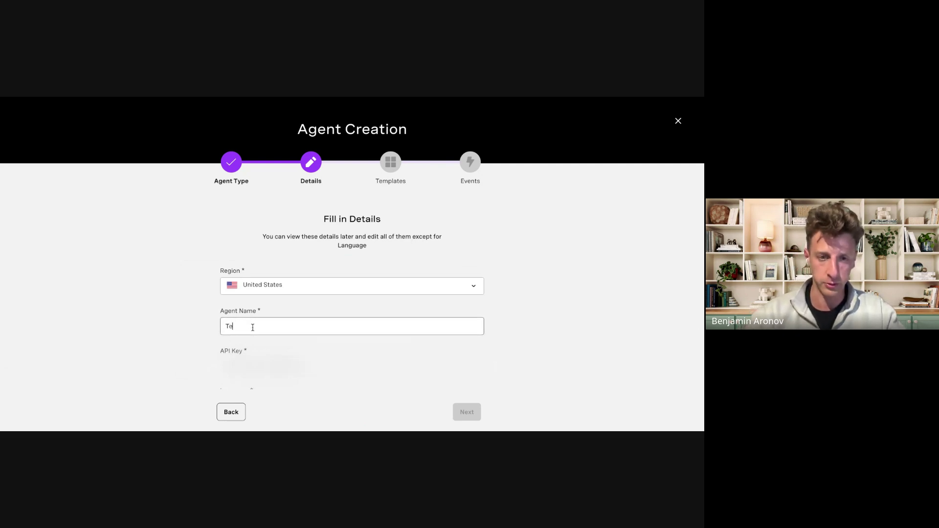
{"action": "type", "text": "est"}
{"action": "scroll", "coordinate": [282, 366], "scroll_direction": "down", "scroll_amount": 3}
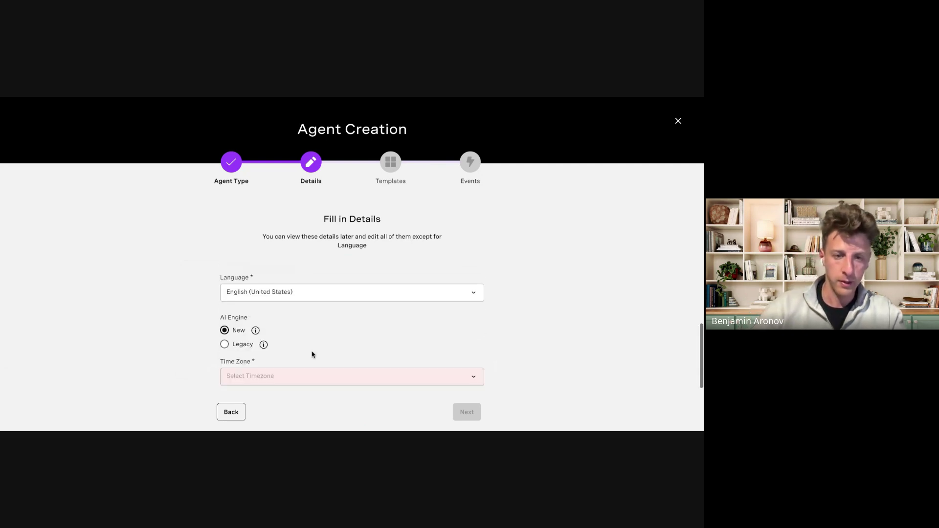
Set the time zone to UTC and choose the Start from Scratch template, continuing to event selection.
{"action": "left_click", "coordinate": [266, 377]}
{"action": "left_click", "coordinate": [236, 309]}
{"action": "left_click", "coordinate": [467, 412]}
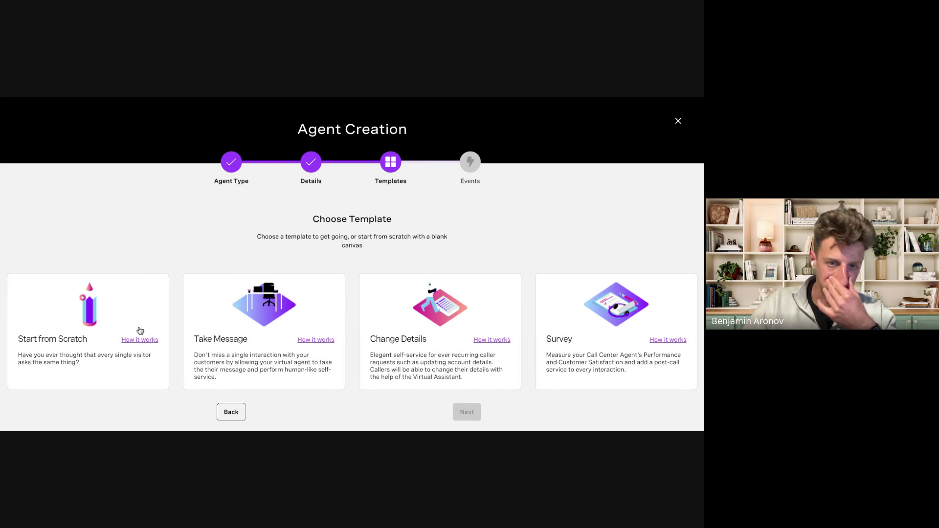
{"action": "left_click", "coordinate": [117, 315]}
{"action": "left_click", "coordinate": [467, 413]}
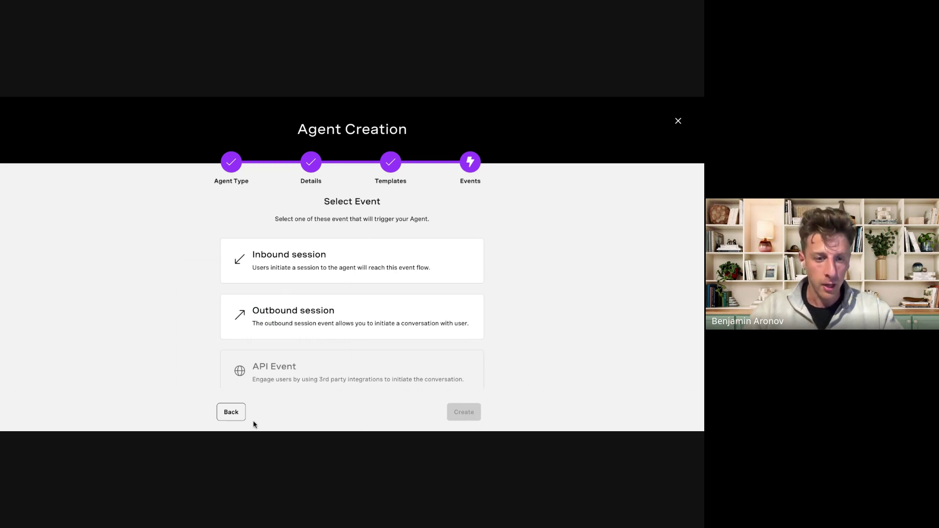
Go back through the creation wizard to the agent type and close it without creating the agent.
{"action": "left_click", "coordinate": [232, 412]}
{"action": "left_click", "coordinate": [234, 414]}
{"action": "left_click", "coordinate": [236, 416]}
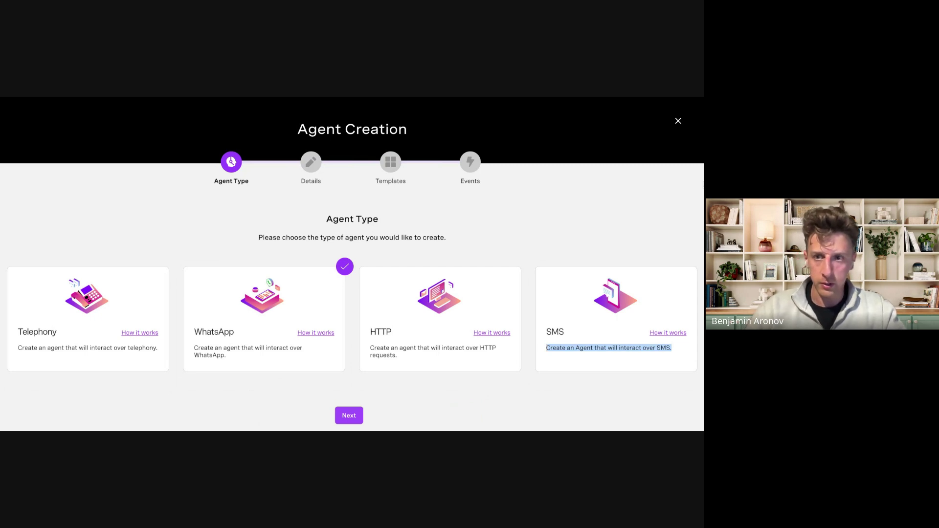
{"action": "left_click", "coordinate": [678, 120]}
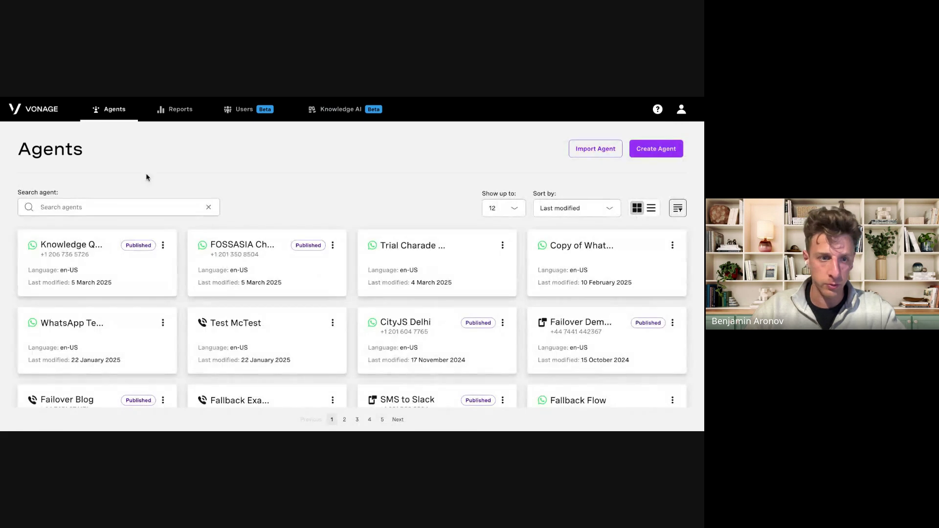
Open the Knowledge Quest agent's inbound session flow and view its START node up close.
{"action": "left_click", "coordinate": [65, 250]}
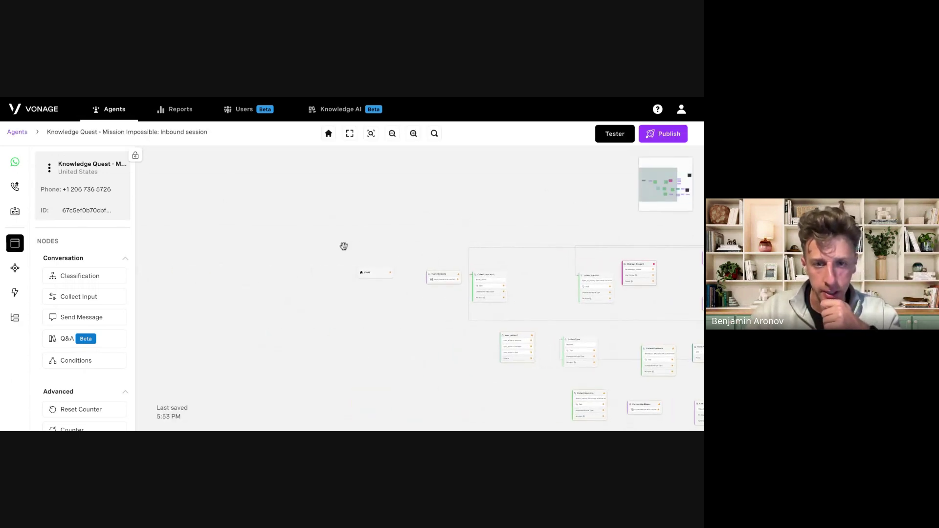
{"action": "scroll", "coordinate": [344, 246], "scroll_direction": "up", "scroll_amount": 5}
{"action": "left_click_drag", "start_coordinate": [359, 246], "coordinate": [341, 195]}
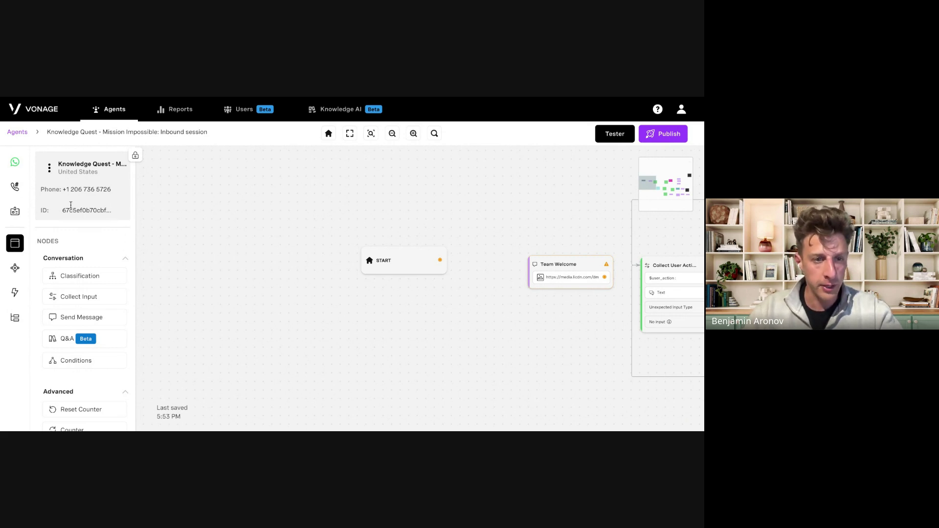
Examine the available node types for conversation, advanced logic, actions, integrations and flow control.
{"action": "scroll", "coordinate": [74, 268], "scroll_direction": "down", "scroll_amount": 9}
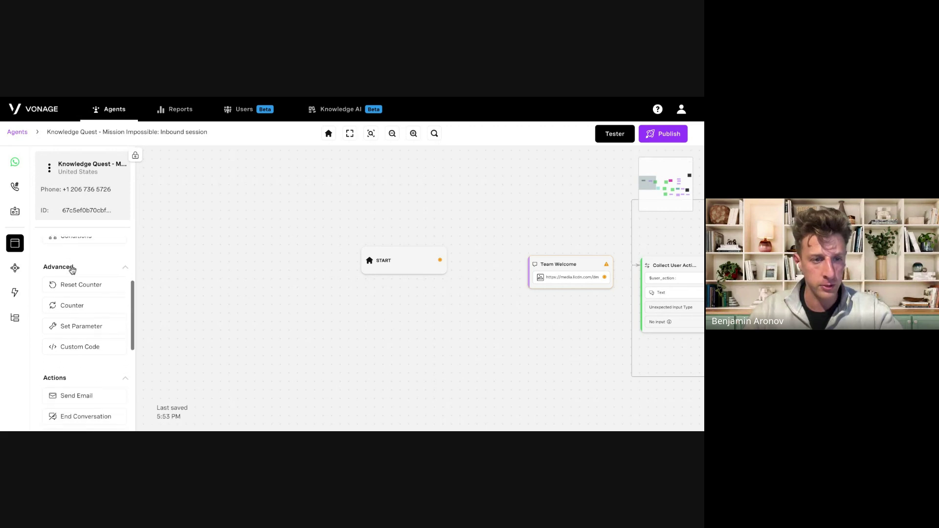
{"action": "scroll", "coordinate": [83, 332], "scroll_direction": "down", "scroll_amount": 5}
{"action": "scroll", "coordinate": [83, 333], "scroll_direction": "up", "scroll_amount": 15}
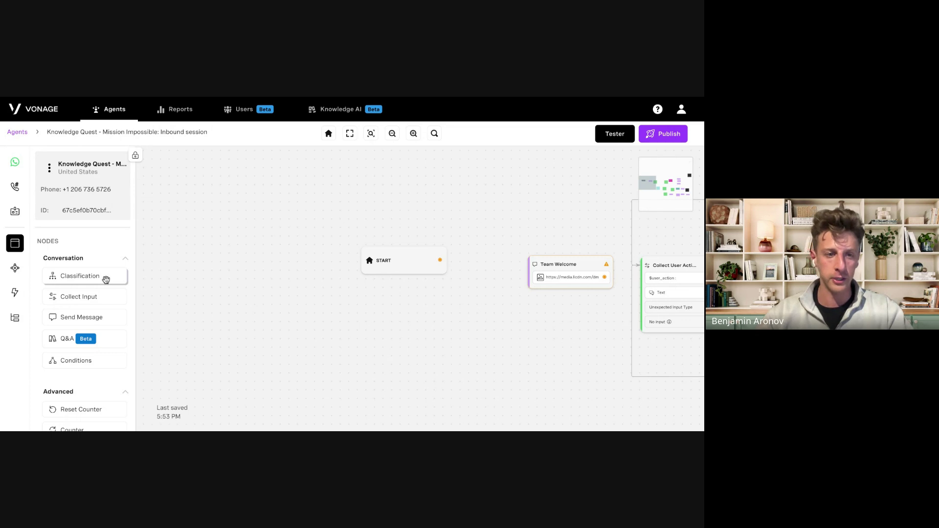
{"action": "scroll", "coordinate": [86, 281], "scroll_direction": "down", "scroll_amount": 4}
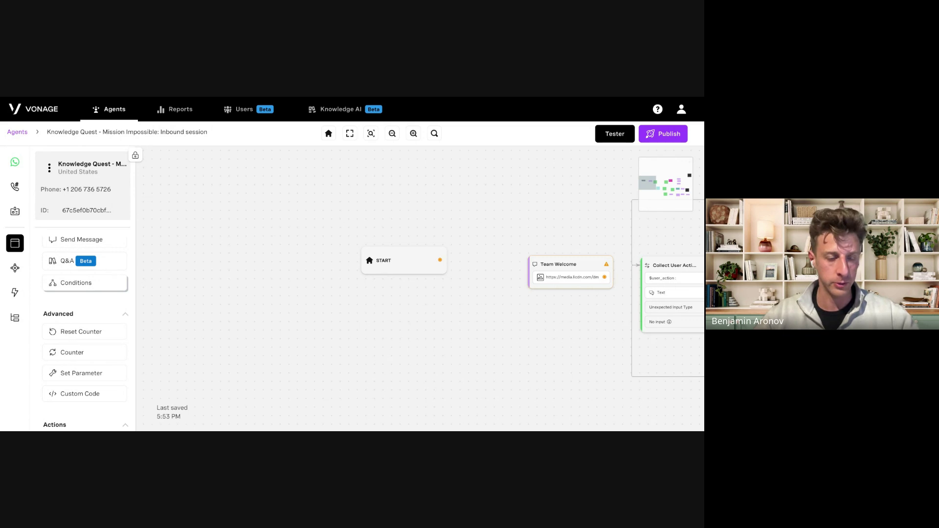
{"action": "scroll", "coordinate": [73, 260], "scroll_direction": "down", "scroll_amount": 1}
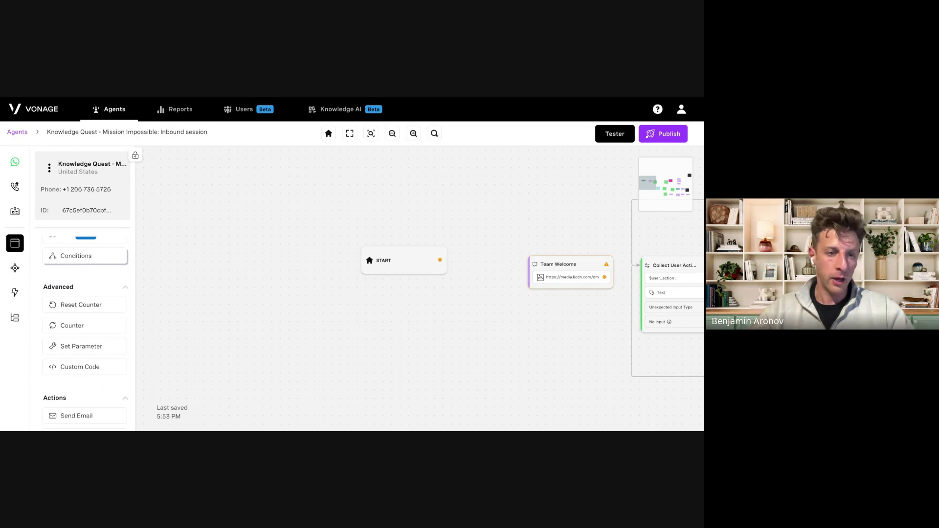
{"action": "scroll", "coordinate": [85, 293], "scroll_direction": "down", "scroll_amount": 3}
{"action": "scroll", "coordinate": [86, 290], "scroll_direction": "up", "scroll_amount": 1}
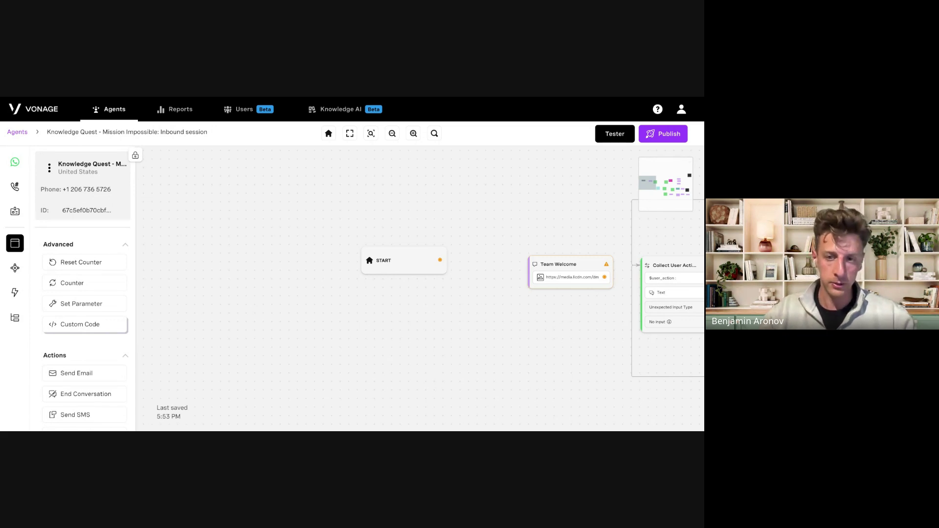
{"action": "scroll", "coordinate": [75, 325], "scroll_direction": "down", "scroll_amount": 3}
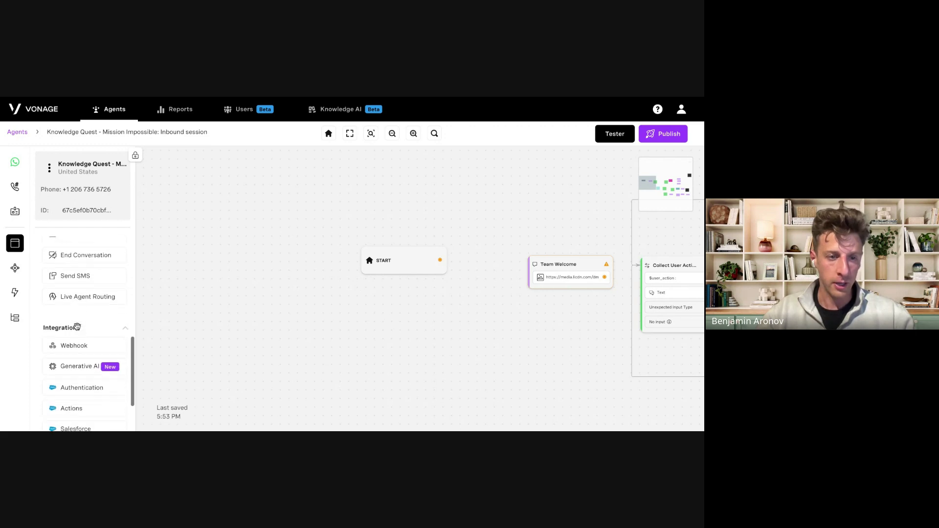
{"action": "scroll", "coordinate": [78, 326], "scroll_direction": "up", "scroll_amount": 1}
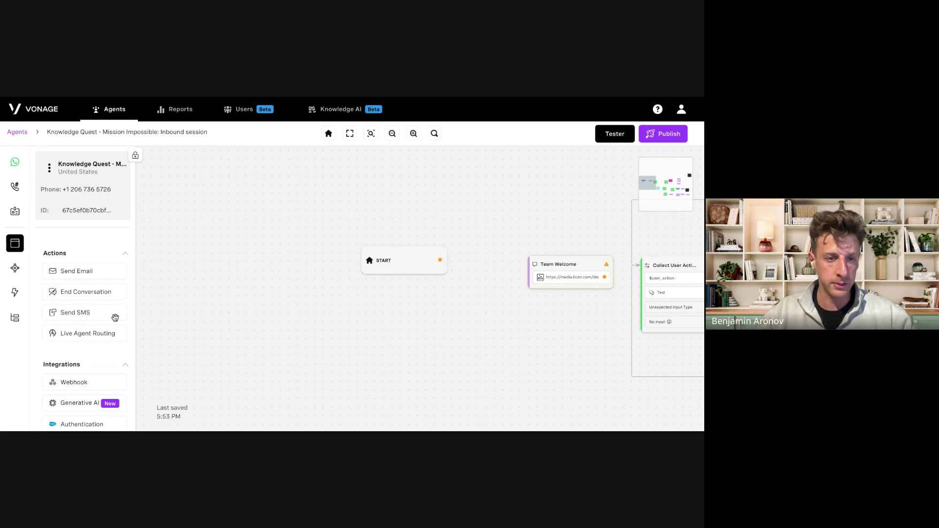
{"action": "scroll", "coordinate": [95, 320], "scroll_direction": "down", "scroll_amount": 2}
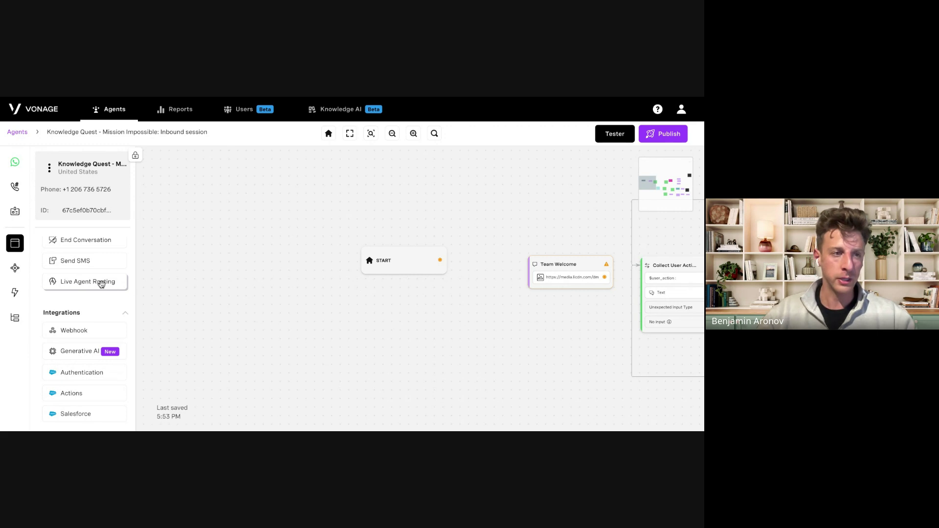
{"action": "scroll", "coordinate": [31, 341], "scroll_direction": "down", "scroll_amount": 3}
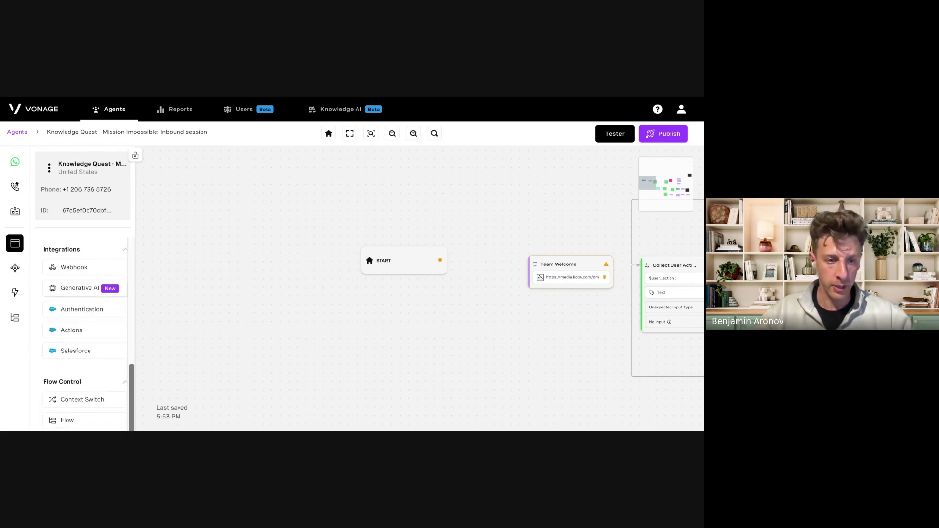
{"action": "scroll", "coordinate": [94, 325], "scroll_direction": "up", "scroll_amount": 1}
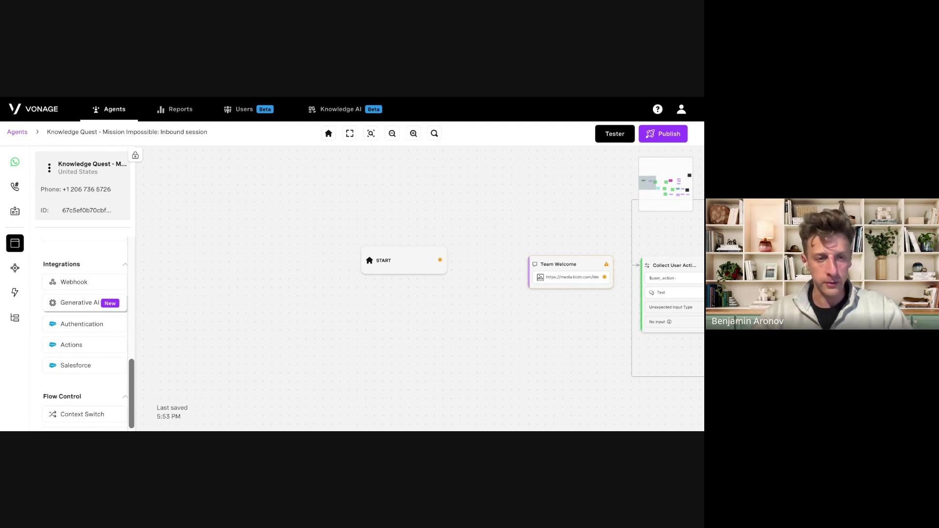
{"action": "scroll", "coordinate": [101, 352], "scroll_direction": "down", "scroll_amount": 2}
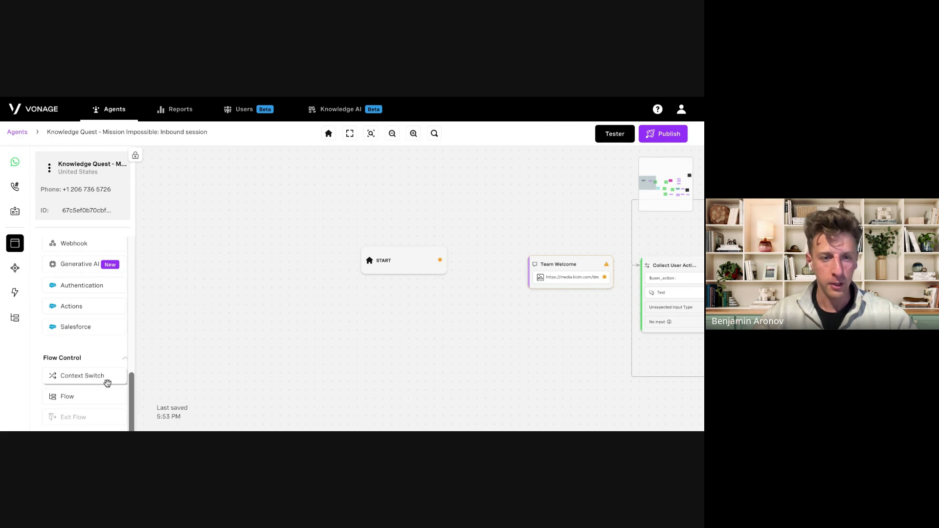
Inspect the overall layout of the Knowledge Quest agent's flow on the canvas.
{"action": "scroll", "coordinate": [348, 274], "scroll_direction": "down", "scroll_amount": 5}
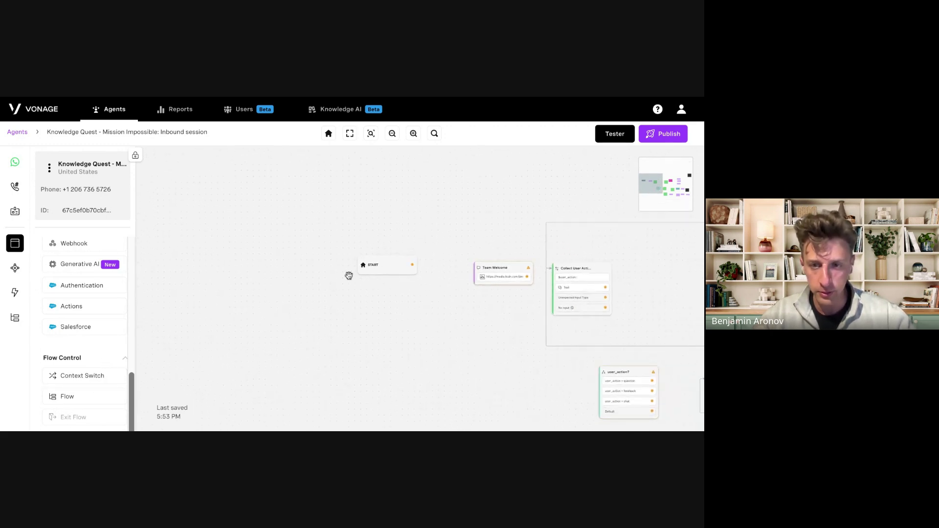
{"action": "scroll", "coordinate": [348, 274], "scroll_direction": "down", "scroll_amount": 3}
{"action": "left_click_drag", "start_coordinate": [465, 214], "coordinate": [304, 216]}
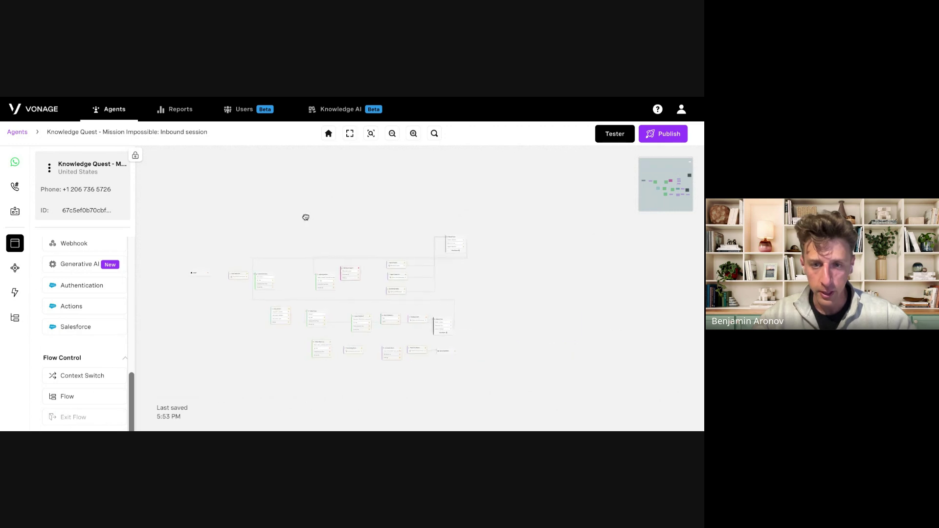
{"action": "scroll", "coordinate": [353, 237], "scroll_direction": "up", "scroll_amount": 4}
{"action": "scroll", "coordinate": [353, 236], "scroll_direction": "down", "scroll_amount": 2}
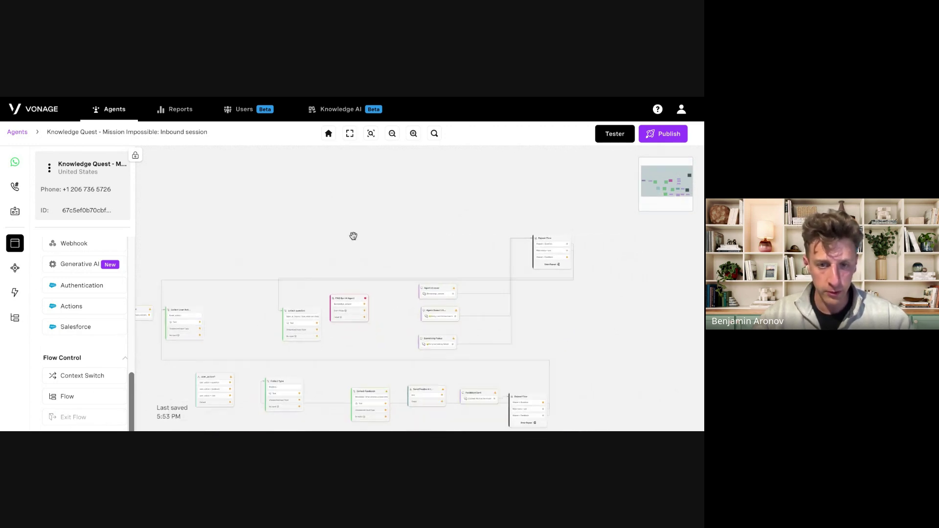
{"action": "left_click_drag", "start_coordinate": [353, 236], "coordinate": [375, 189]}
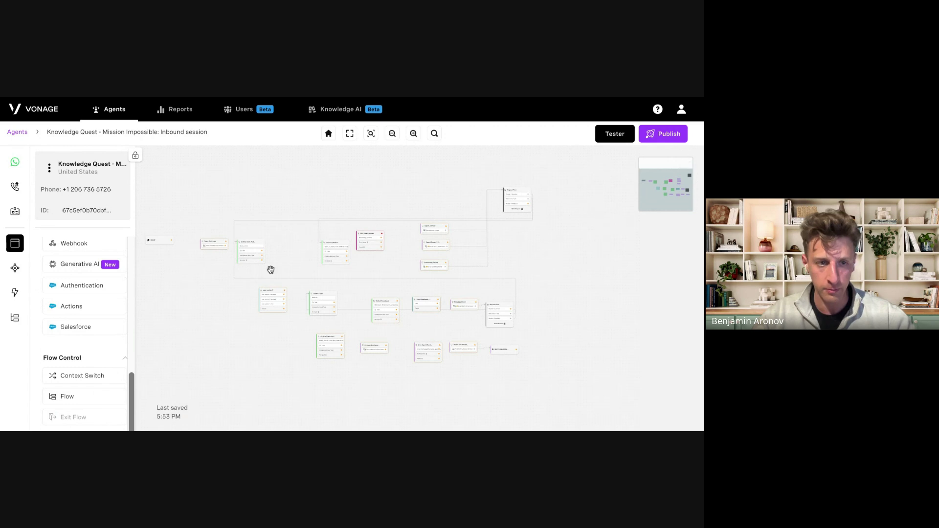
Display the agent's list of flows and inspect the Team Welcome and user action collection nodes.
{"action": "left_click", "coordinate": [15, 318]}
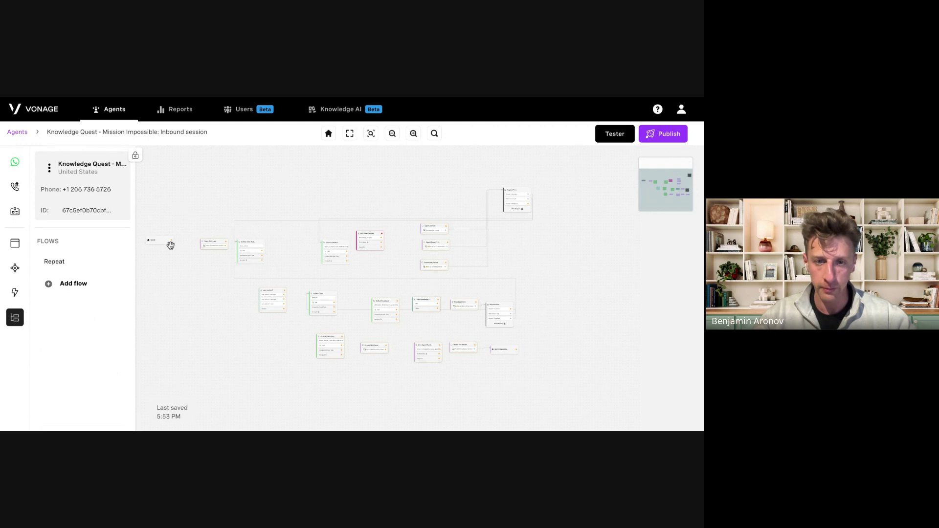
{"action": "scroll", "coordinate": [164, 248], "scroll_direction": "up", "scroll_amount": 2}
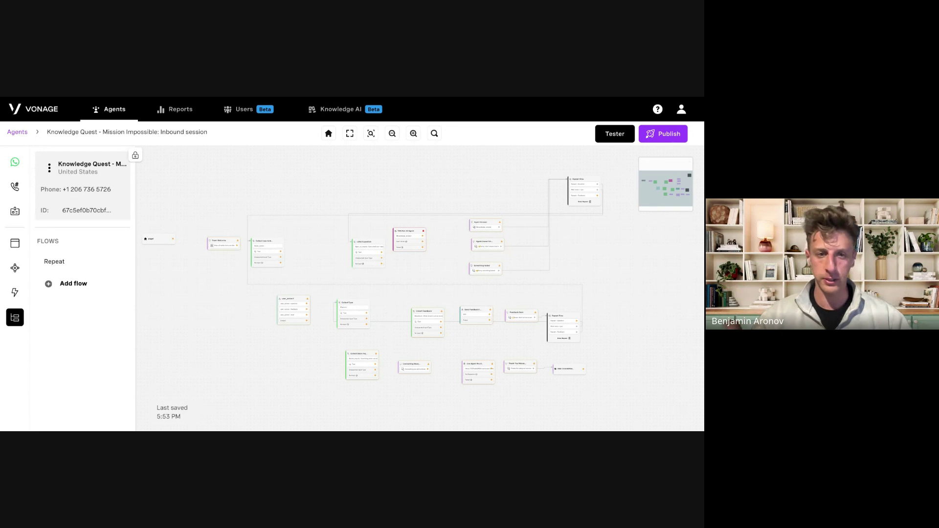
{"action": "scroll", "coordinate": [168, 239], "scroll_direction": "up", "scroll_amount": 5}
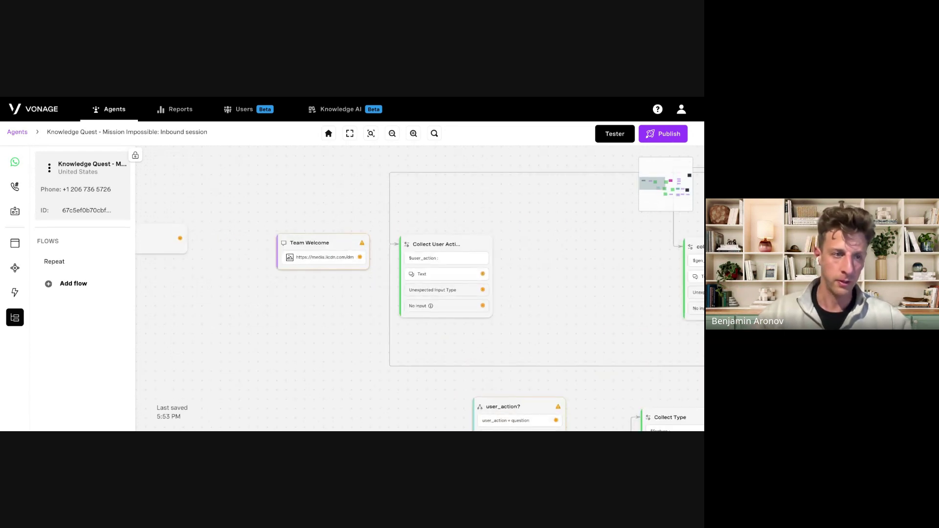
Display the list of available node types with the START and Team Welcome nodes in view.
{"action": "left_click_drag", "start_coordinate": [339, 210], "coordinate": [426, 233]}
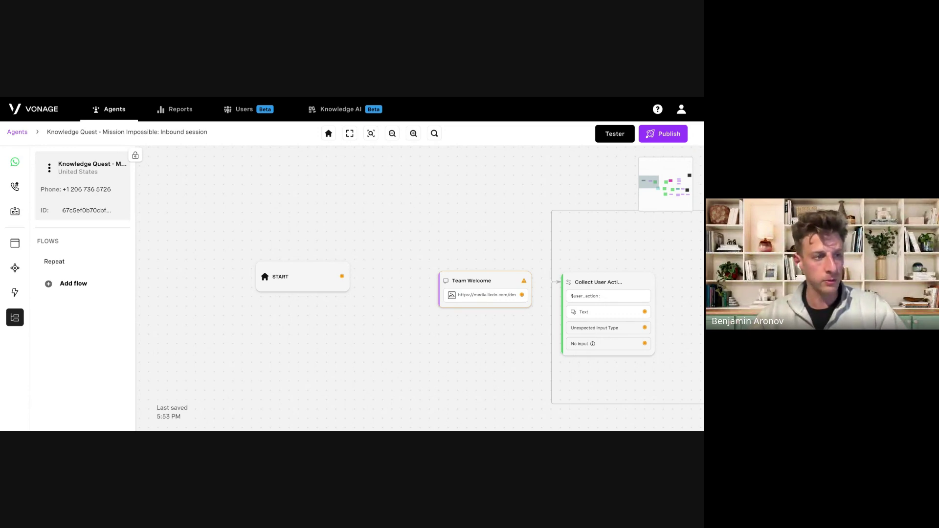
{"action": "left_click", "coordinate": [15, 243]}
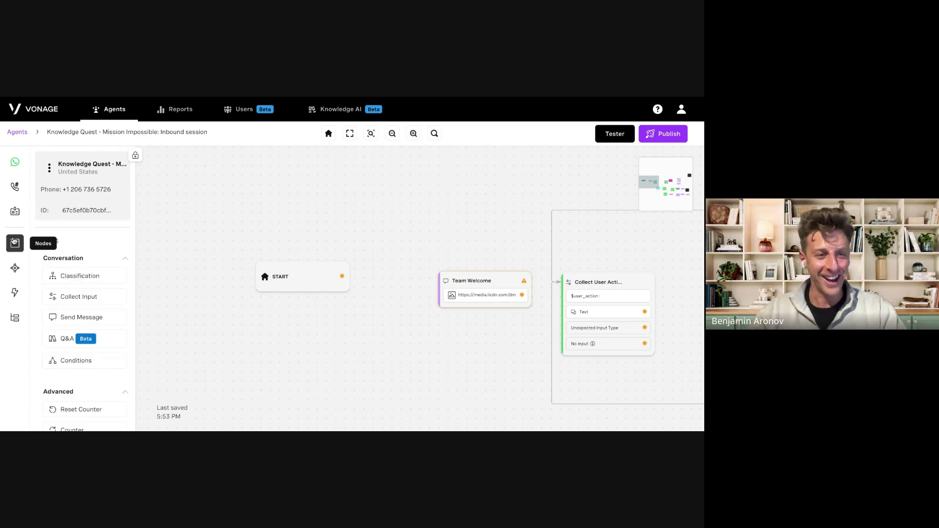
{"action": "left_click_drag", "start_coordinate": [383, 211], "coordinate": [410, 210]}
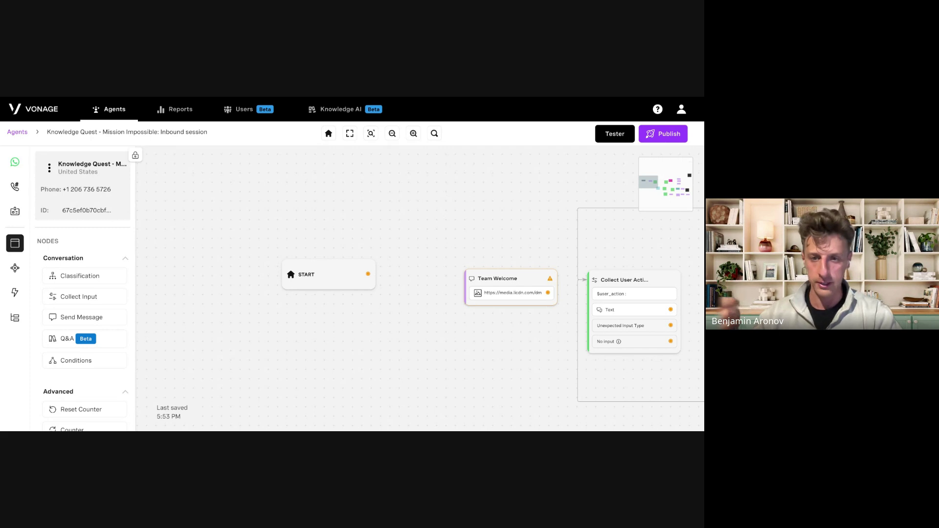
{"action": "left_click_drag", "start_coordinate": [469, 203], "coordinate": [445, 197]}
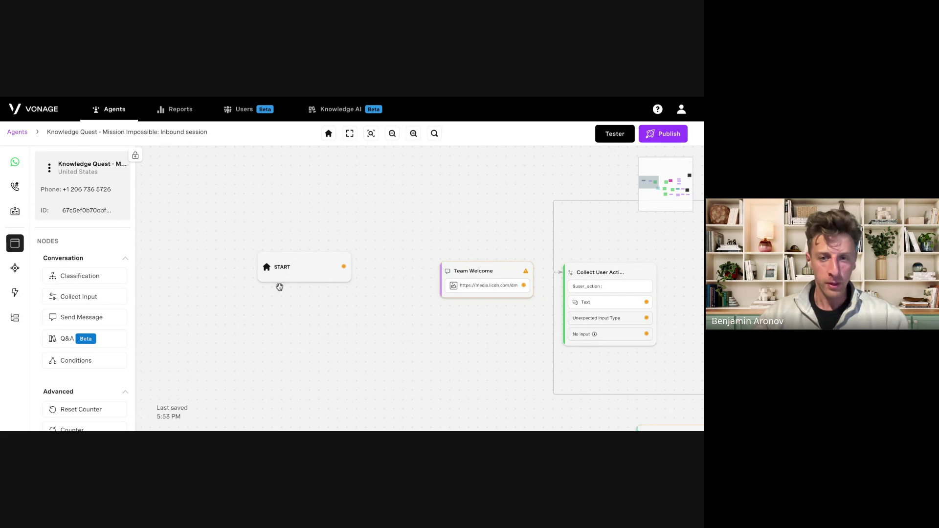
Add a Send Message node to the canvas below Team Welcome and open its settings.
{"action": "scroll", "coordinate": [88, 283], "scroll_direction": "down", "scroll_amount": 2}
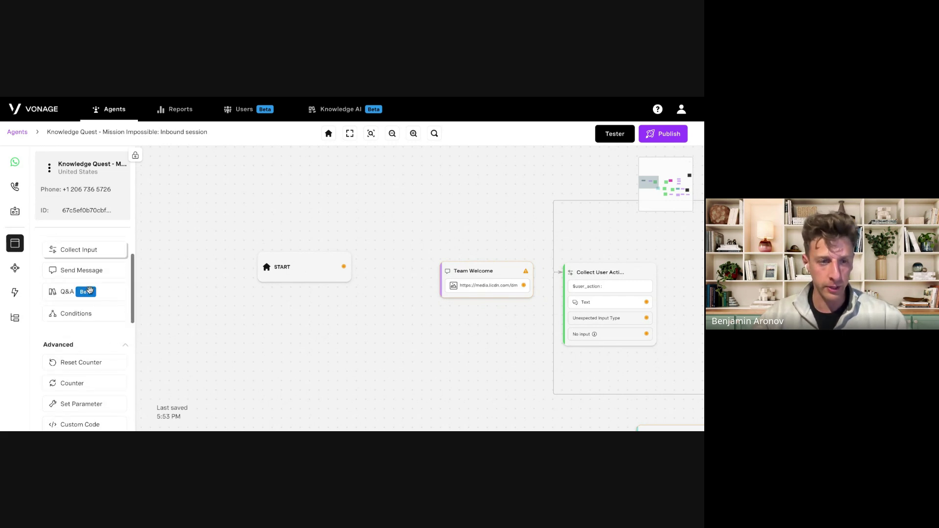
{"action": "scroll", "coordinate": [88, 288], "scroll_direction": "up", "scroll_amount": 1}
{"action": "left_click_drag", "start_coordinate": [81, 296], "coordinate": [390, 328]}
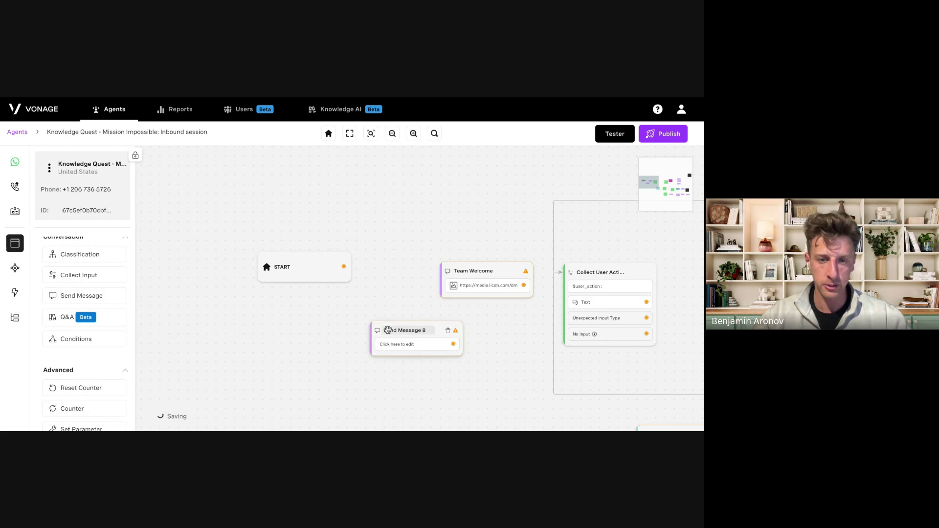
{"action": "left_click", "coordinate": [404, 349]}
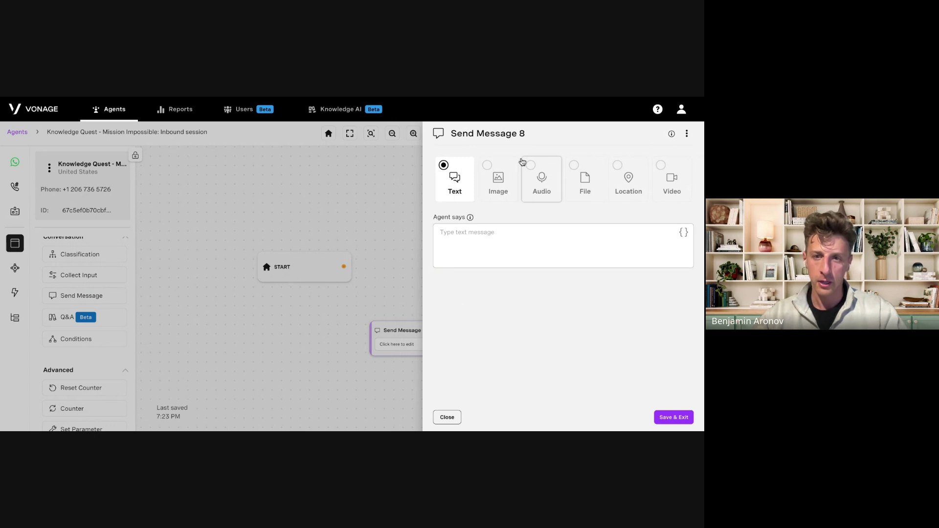
Enter Send Hello as the name of the new Send Message node.
{"action": "left_click", "coordinate": [492, 133]}
{"action": "type", "text": "Send "}
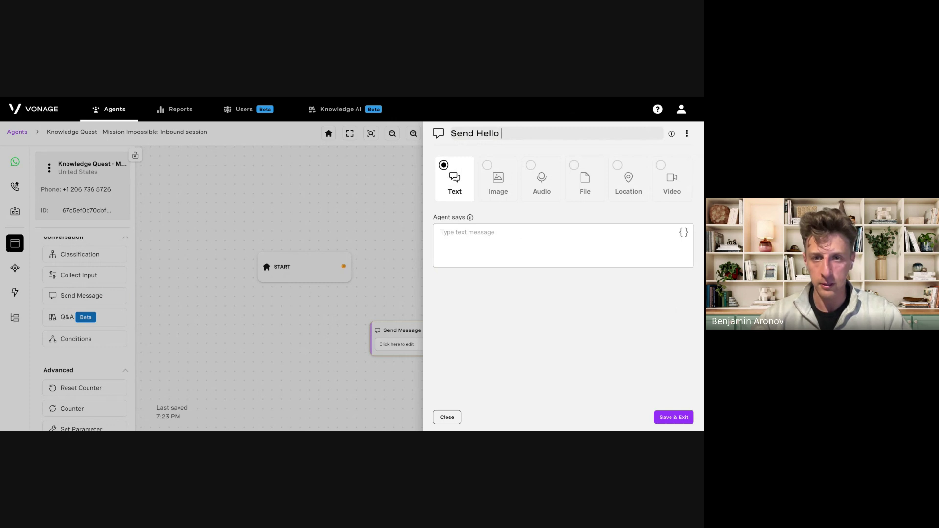
{"action": "type", "text": "Hello"}
{"action": "left_click", "coordinate": [507, 323]}
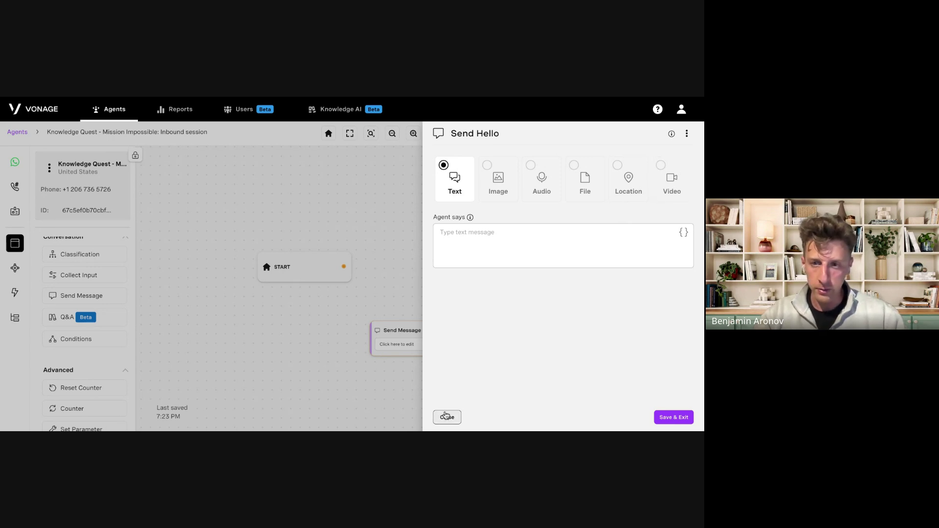
Close the new Send Message node's settings without saving and delete the node from the flow.
{"action": "left_click", "coordinate": [446, 416]}
{"action": "left_click", "coordinate": [408, 300]}
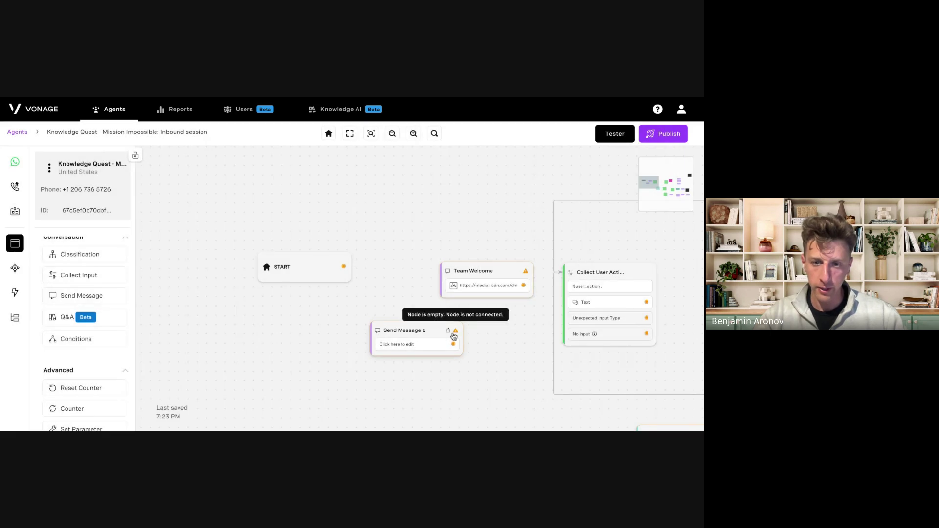
{"action": "left_click", "coordinate": [448, 330]}
{"action": "left_click", "coordinate": [405, 315]}
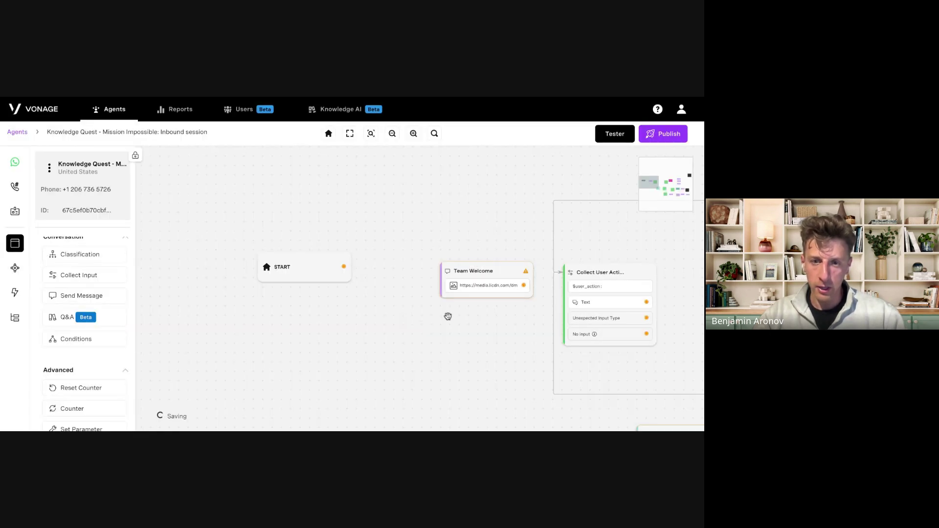
Review the image and additional text settings of the Team Welcome node and close them unchanged.
{"action": "left_click_drag", "start_coordinate": [439, 345], "coordinate": [430, 325]}
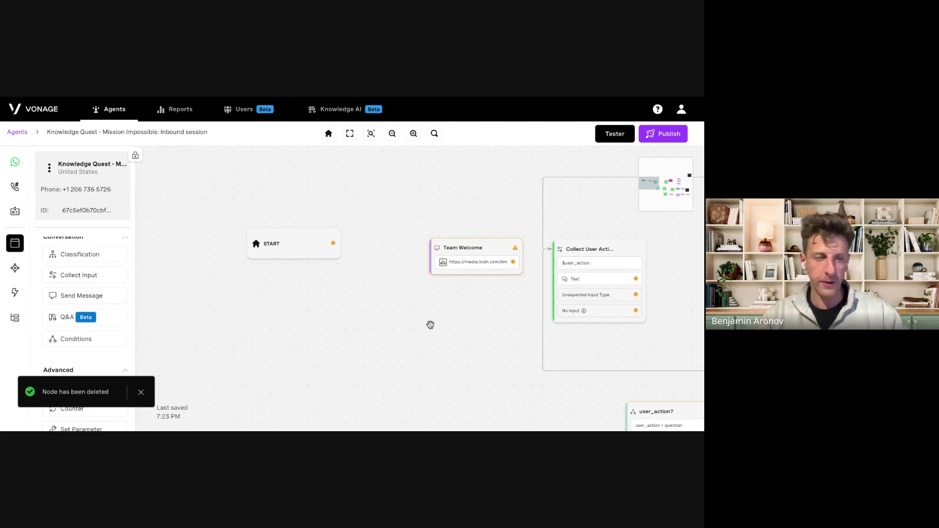
{"action": "left_click", "coordinate": [467, 270]}
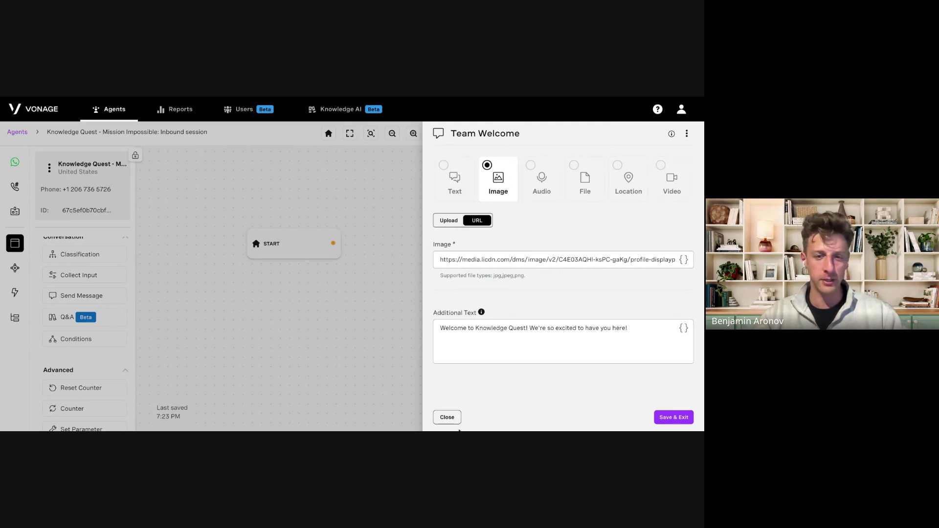
{"action": "left_click", "coordinate": [448, 418]}
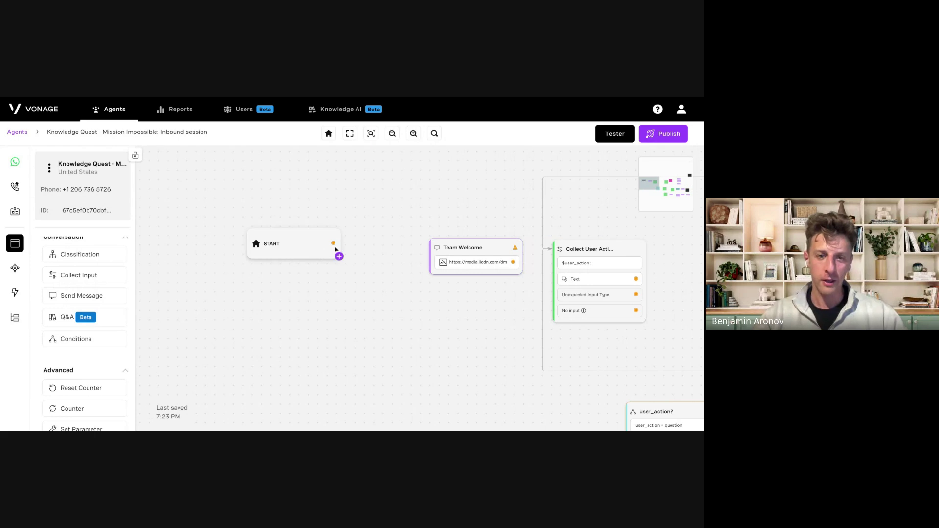
Connect the START node to the Team Welcome node and move Team Welcome slightly closer to START.
{"action": "left_click_drag", "start_coordinate": [332, 243], "coordinate": [434, 318]}
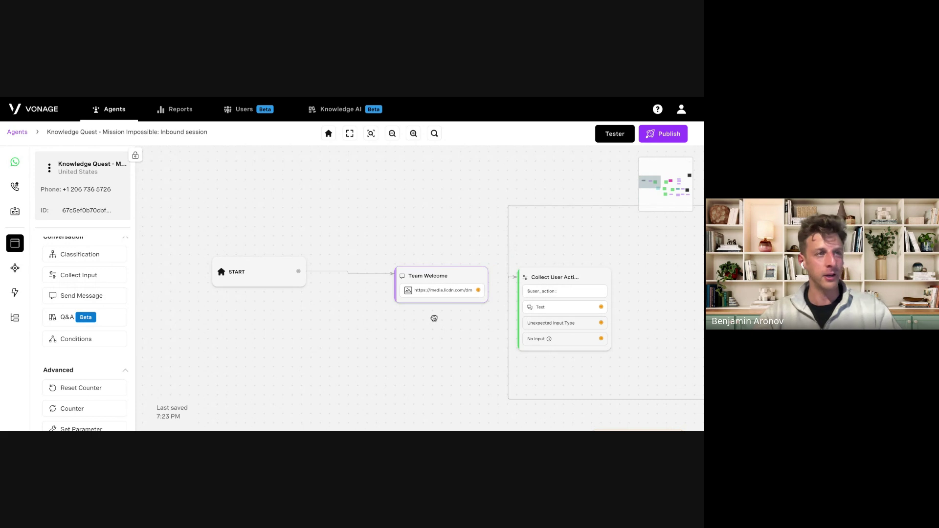
{"action": "left_click_drag", "start_coordinate": [413, 321], "coordinate": [405, 325]}
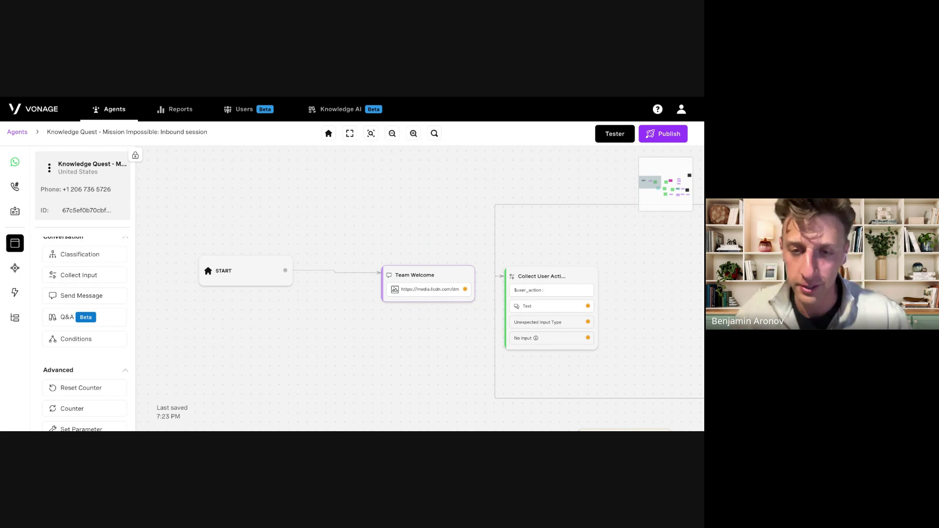
{"action": "left_click_drag", "start_coordinate": [444, 274], "coordinate": [423, 273]}
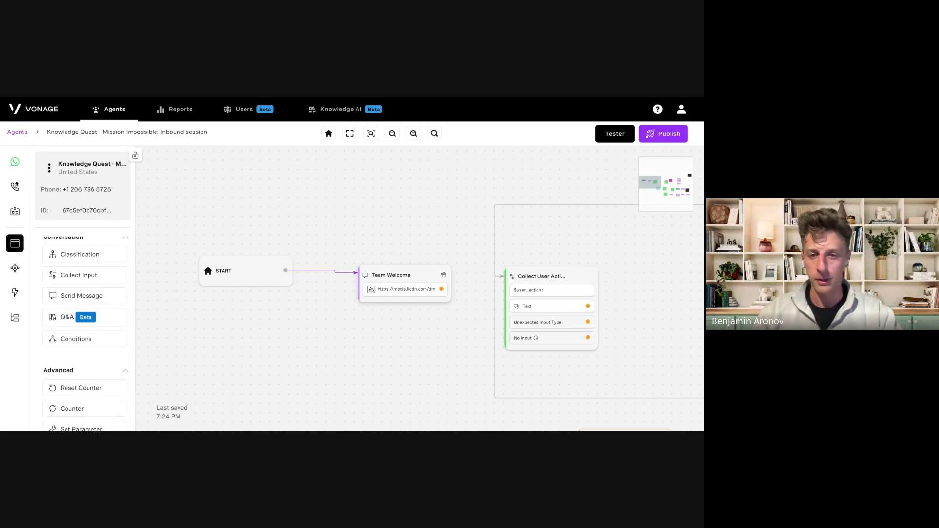
{"action": "mouse_move", "coordinate": [289, 277]}
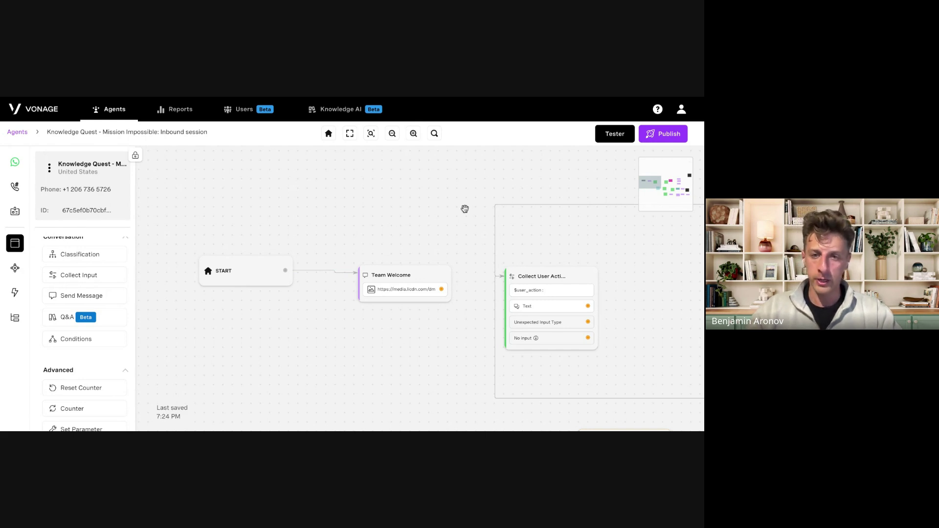
{"action": "left_click_drag", "start_coordinate": [464, 209], "coordinate": [446, 207]}
Run a test chat for the Inbound session event, review the agent's greeting, and close the tester.
{"action": "left_click", "coordinate": [616, 140]}
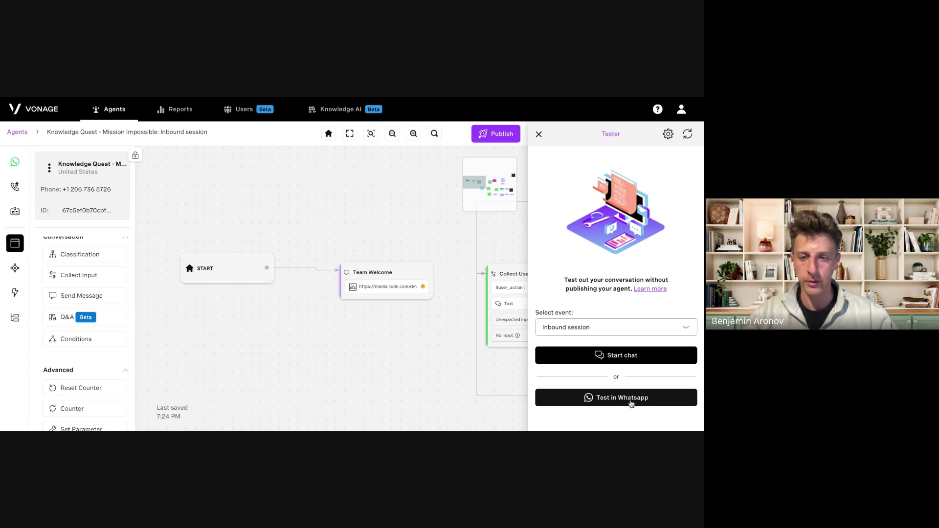
{"action": "left_click", "coordinate": [622, 360]}
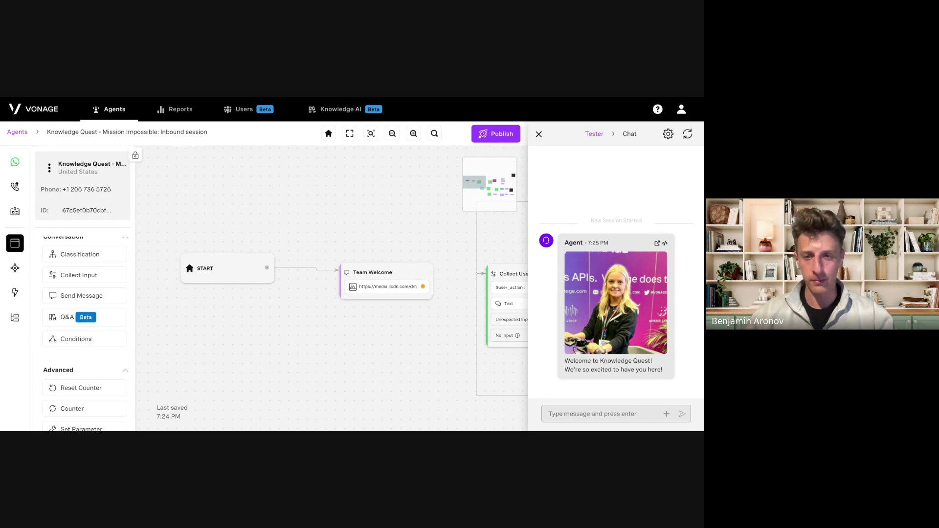
{"action": "left_click", "coordinate": [539, 135]}
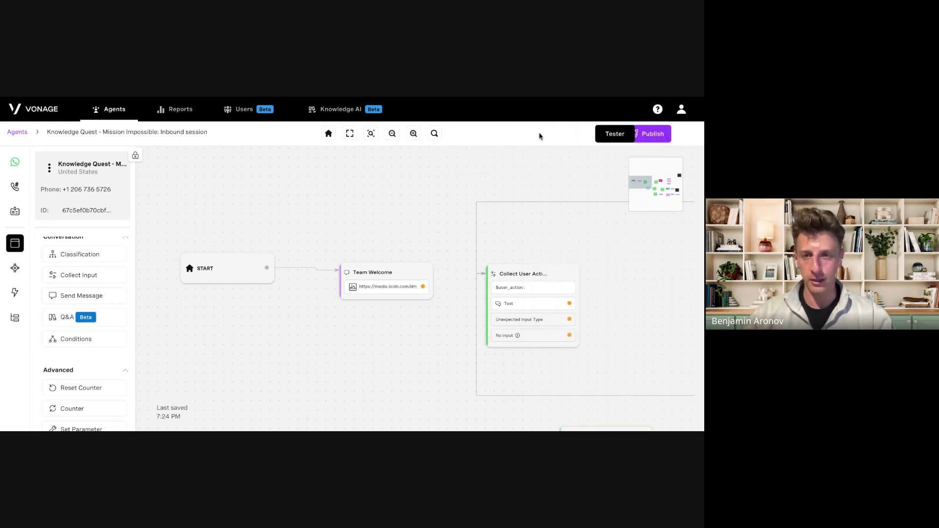
{"action": "mouse_move", "coordinate": [544, 175]}
{"action": "left_mouse_down"}
{"action": "mouse_move", "coordinate": [486, 183]}
{"action": "mouse_move", "coordinate": [534, 176]}
{"action": "left_mouse_up"}
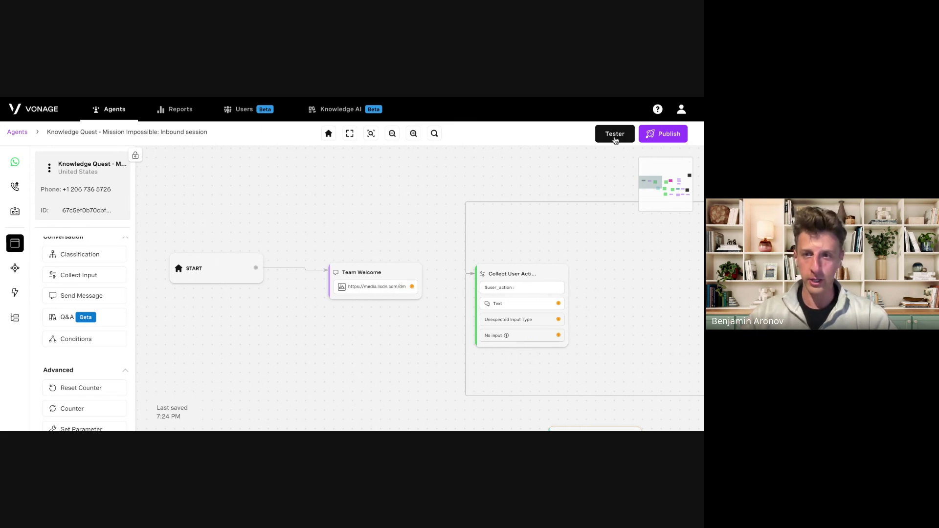
{"action": "left_click", "coordinate": [615, 136]}
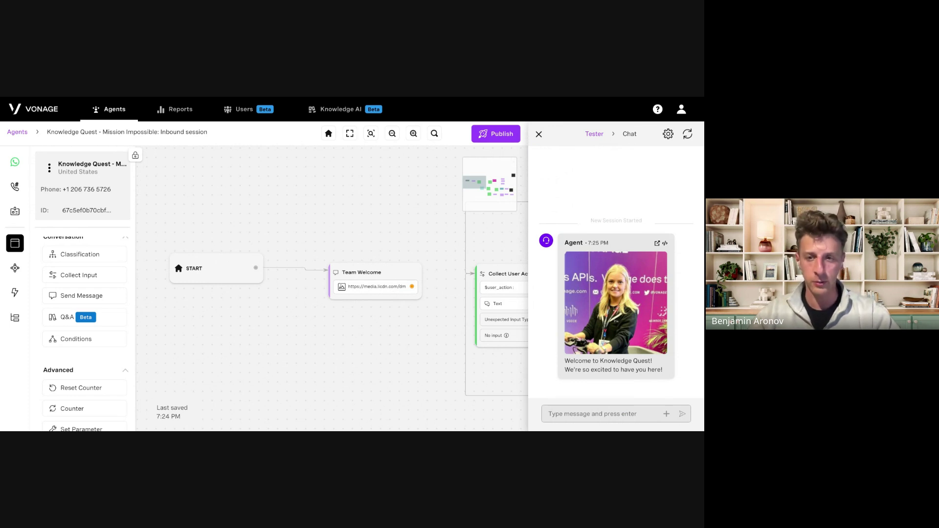
{"action": "left_click", "coordinate": [539, 134]}
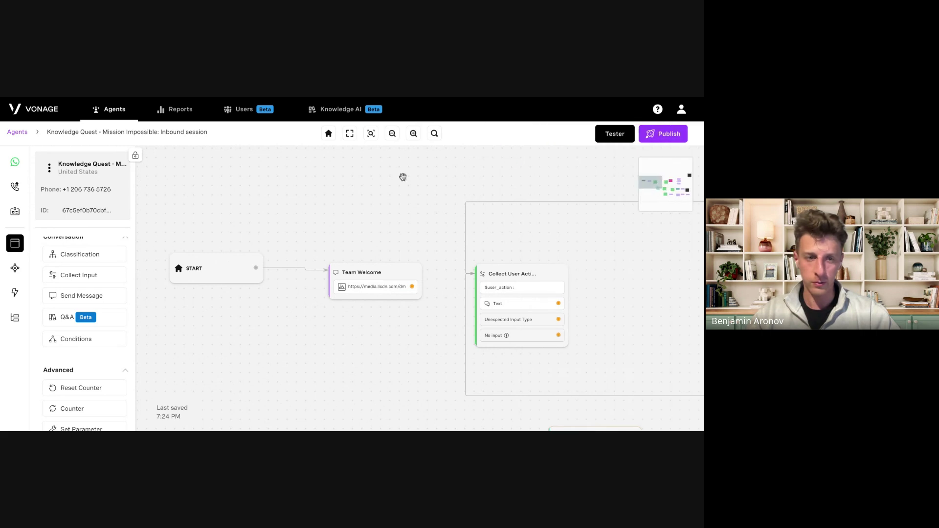
Add a Collect Input node to the canvas below Team Welcome and open its settings.
{"action": "scroll", "coordinate": [90, 286], "scroll_direction": "up", "scroll_amount": 1}
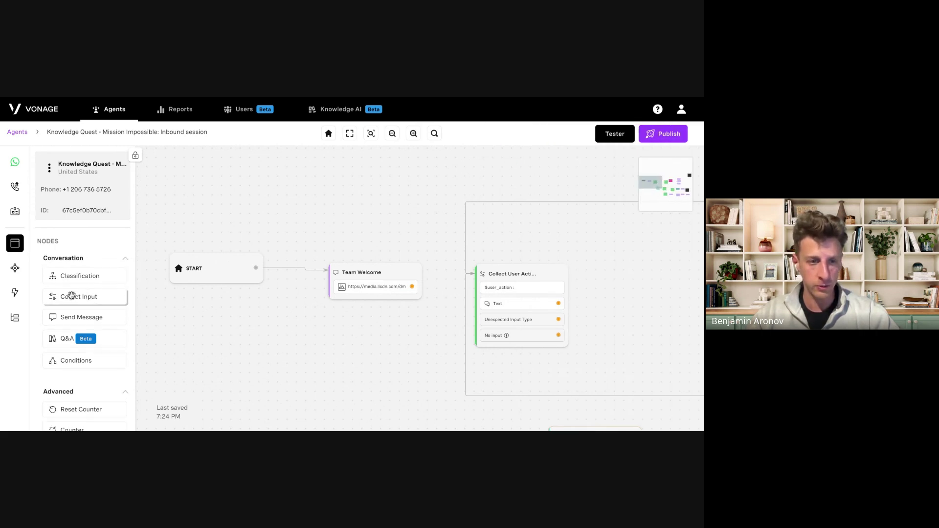
{"action": "left_click_drag", "start_coordinate": [69, 296], "coordinate": [399, 336]}
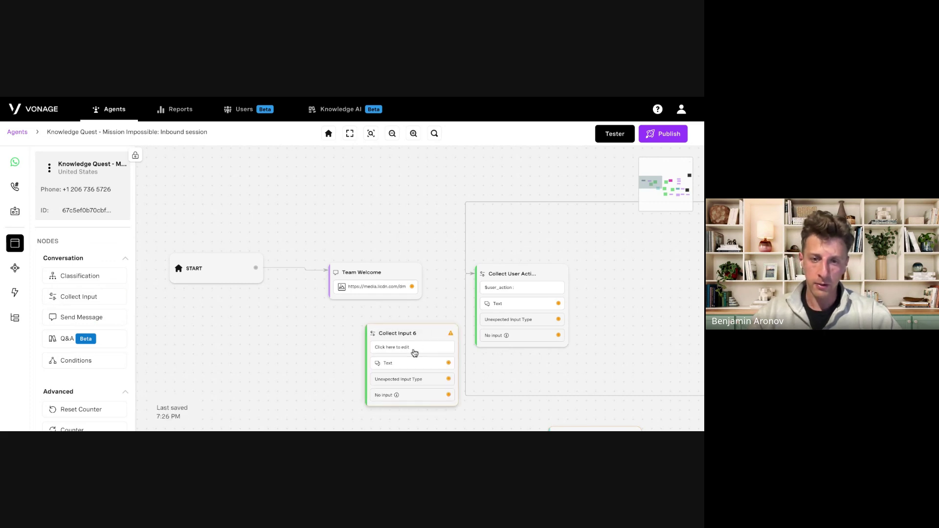
{"action": "left_click", "coordinate": [404, 350]}
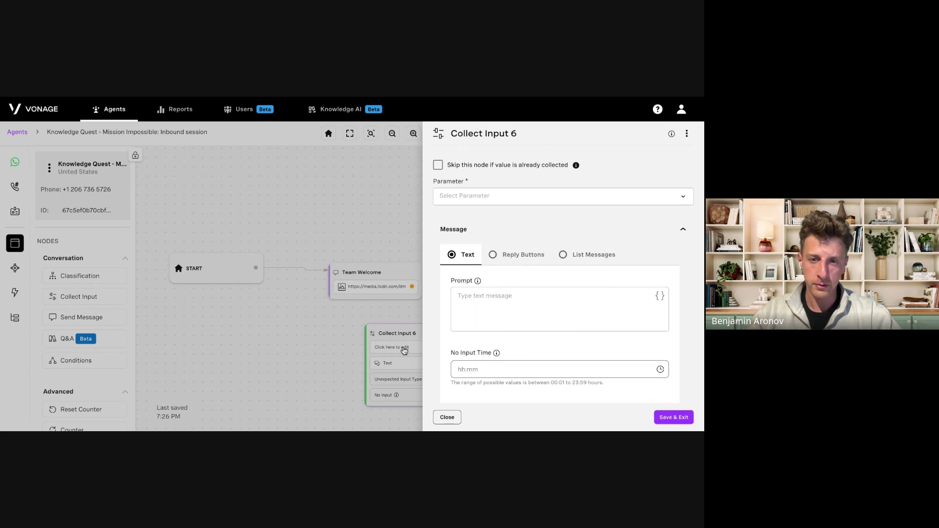
{"action": "scroll", "coordinate": [565, 230], "scroll_direction": "down", "scroll_amount": 1}
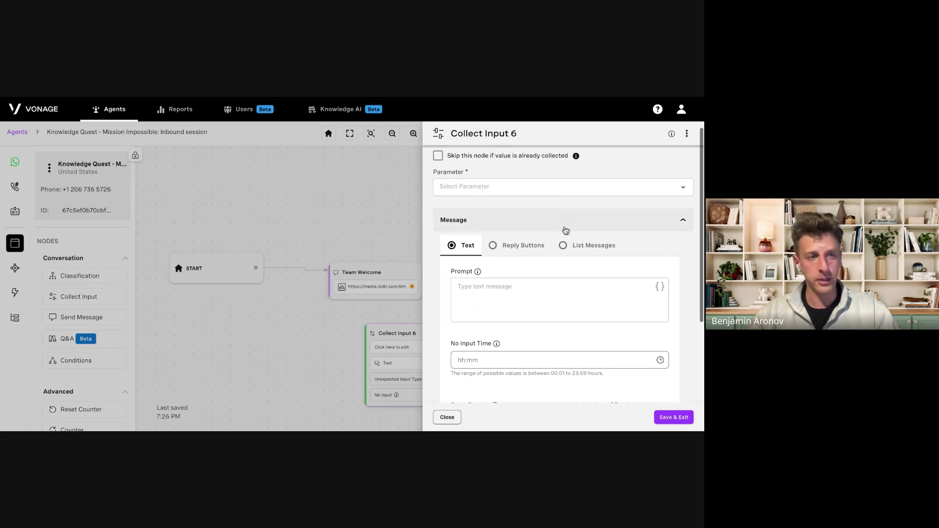
{"action": "scroll", "coordinate": [565, 230], "scroll_direction": "up", "scroll_amount": 1}
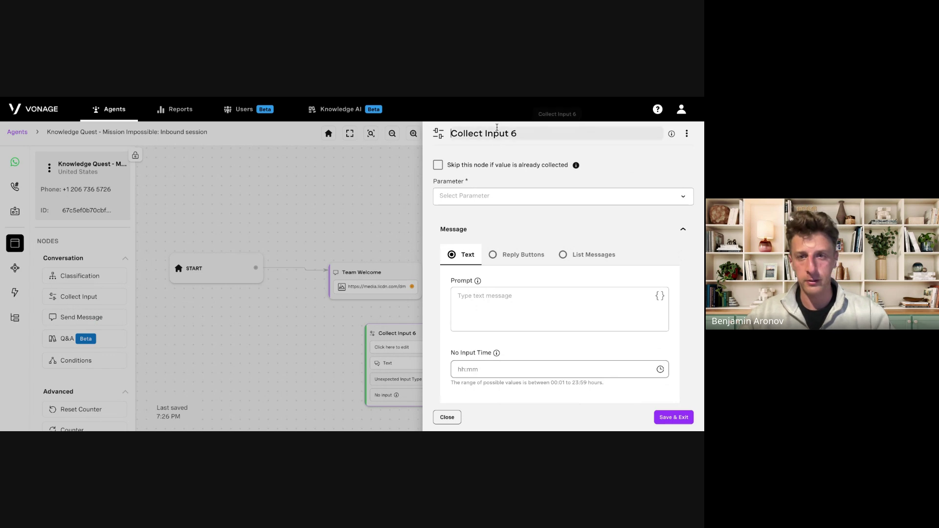
Rename the new Collect Input node as Collect User Action.
{"action": "double_click", "coordinate": [497, 127]}
{"action": "key", "text": "ctrl+a"}
{"action": "key", "text": "BackSpace"}
{"action": "type", "text": "Colle"}
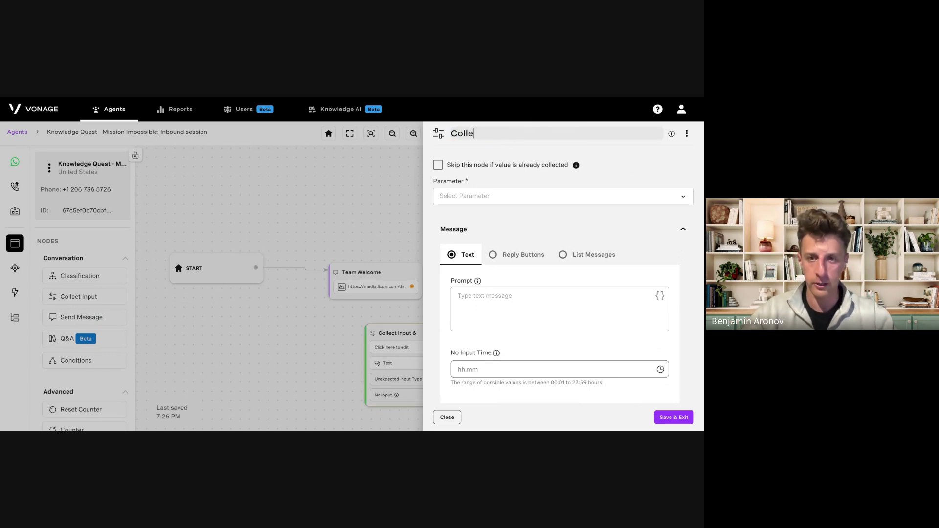
{"action": "type", "text": "ct User I"}
{"action": "key", "text": "BackSpace"}
{"action": "key", "text": "BackSpace"}
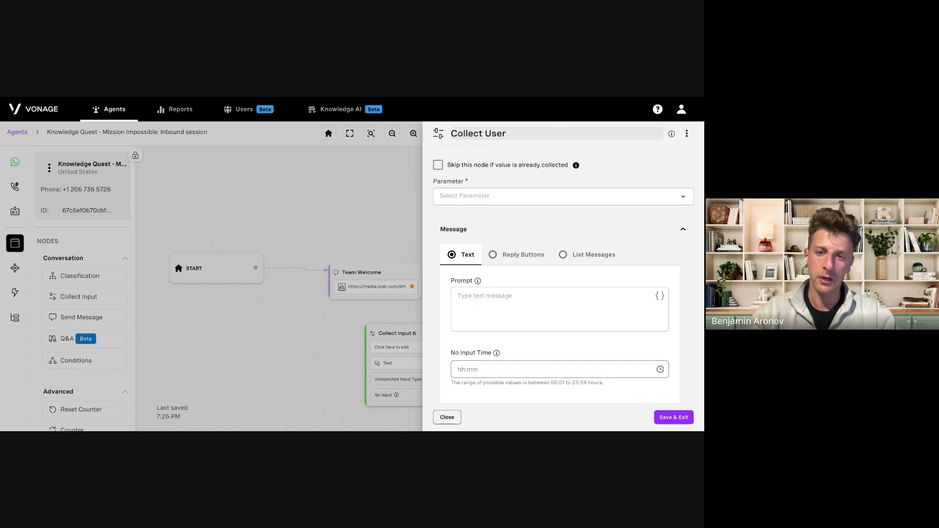
{"action": "type", "text": "Inquiry"}
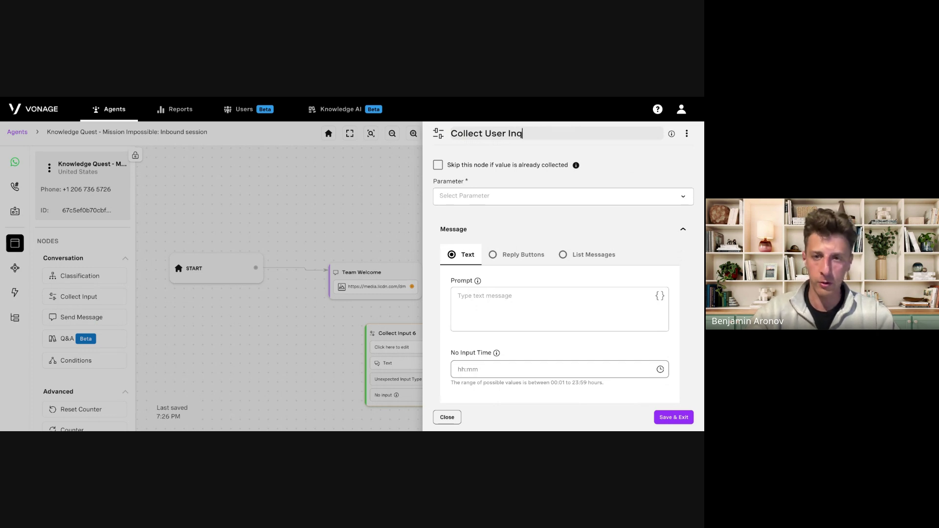
{"action": "key", "text": "BackSpace"}
{"action": "key", "text": "BackSpace"}
{"action": "key", "text": "BackSpace"}
{"action": "key", "text": "BackSpace"}
{"action": "key", "text": "BackSpace"}
{"action": "key", "text": "BackSpace"}
{"action": "key", "text": "BackSpace"}
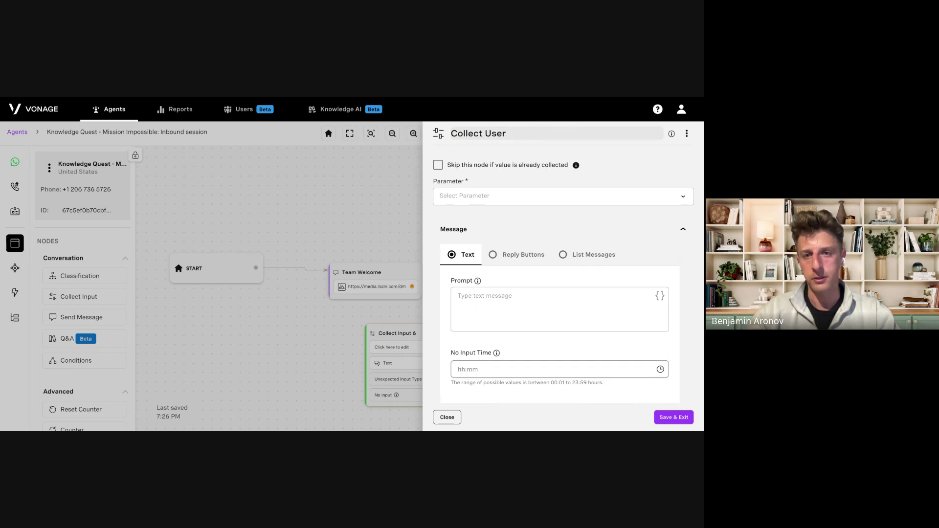
{"action": "type", "text": "Action"}
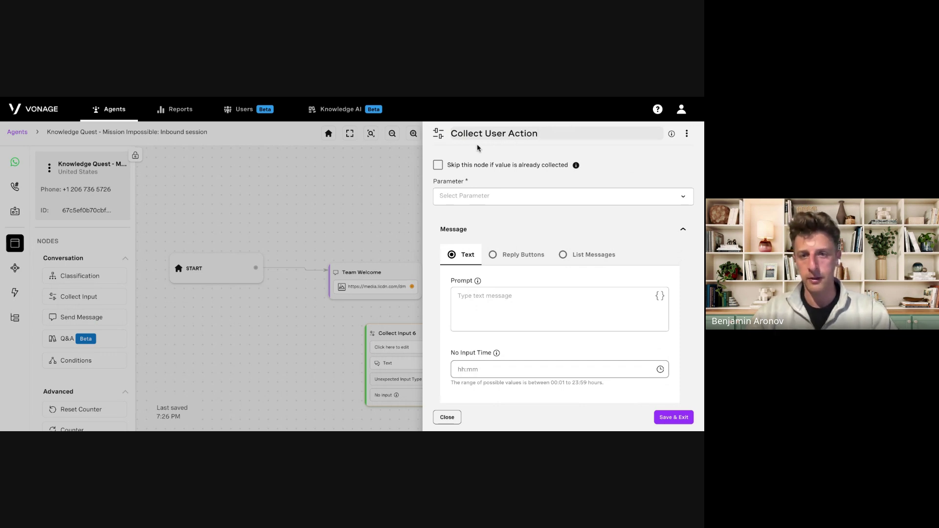
{"action": "left_click", "coordinate": [504, 148]}
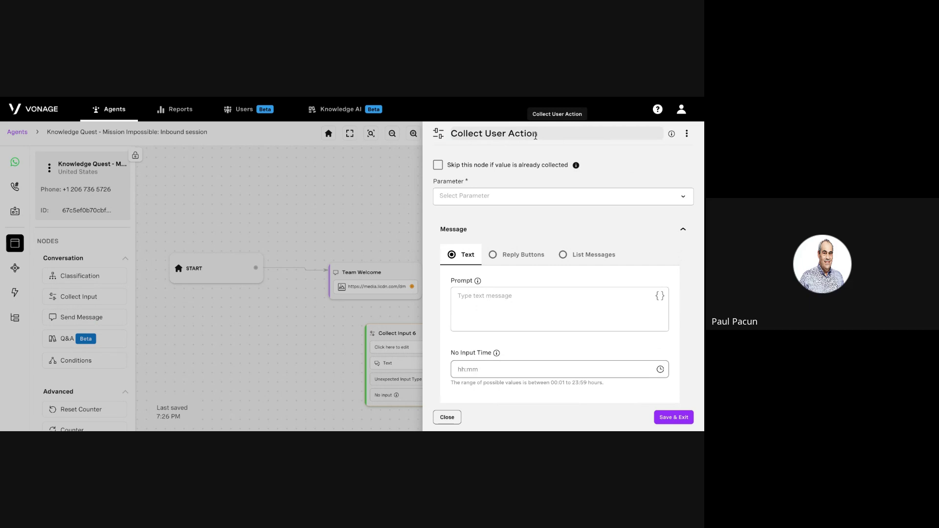
Set the new Collect User Action node's parameter to user_action.
{"action": "scroll", "coordinate": [552, 190], "scroll_direction": "down", "scroll_amount": 1}
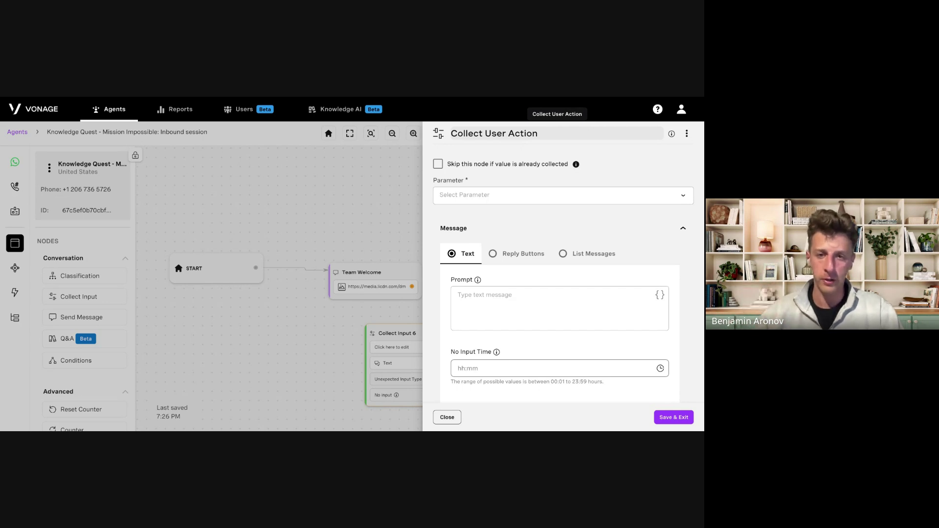
{"action": "left_click", "coordinate": [473, 195]}
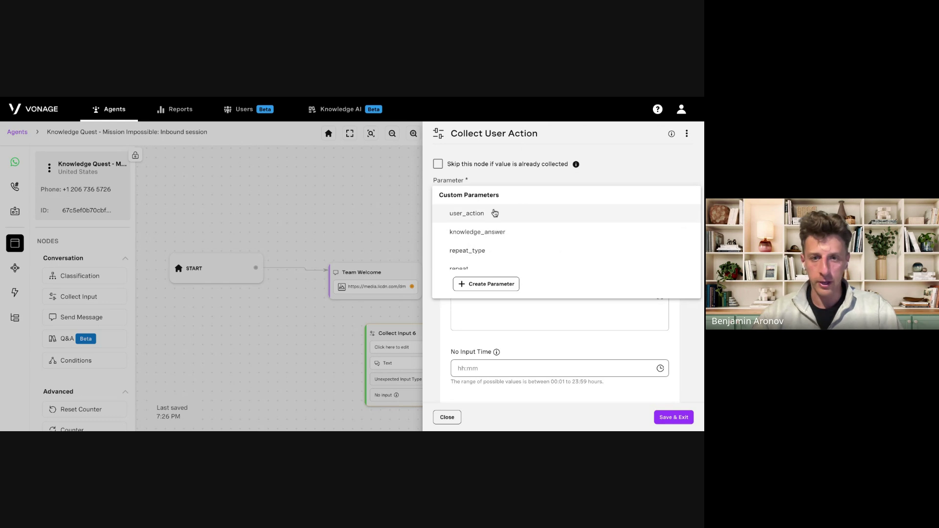
{"action": "left_click", "coordinate": [495, 213]}
{"action": "scroll", "coordinate": [606, 244], "scroll_direction": "down", "scroll_amount": 1}
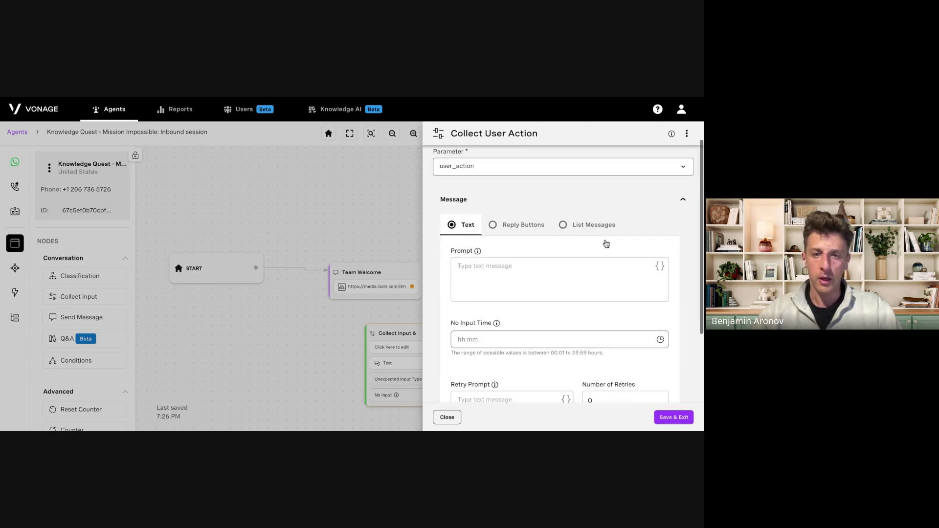
Switch the node's message type to Reply Buttons and examine its header, body, footer and button fields.
{"action": "scroll", "coordinate": [606, 243], "scroll_direction": "down", "scroll_amount": 1}
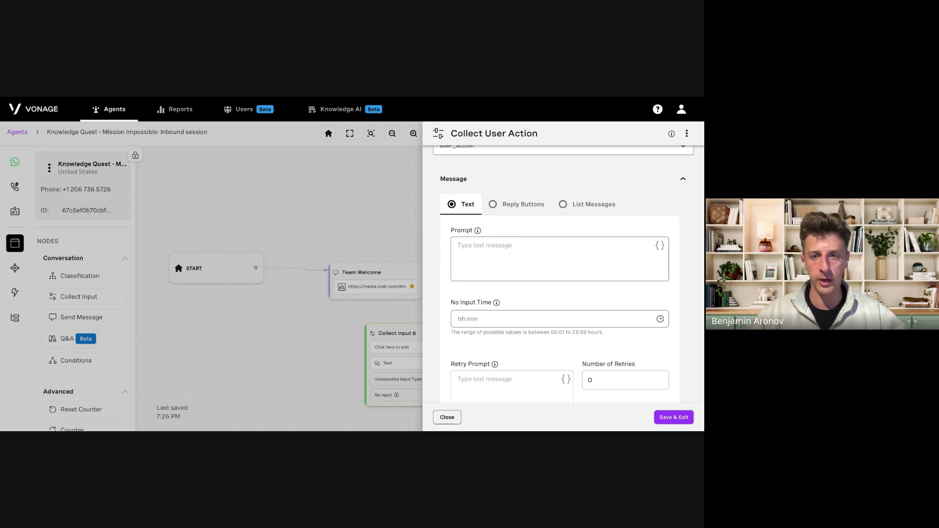
{"action": "scroll", "coordinate": [567, 274], "scroll_direction": "down", "scroll_amount": 1}
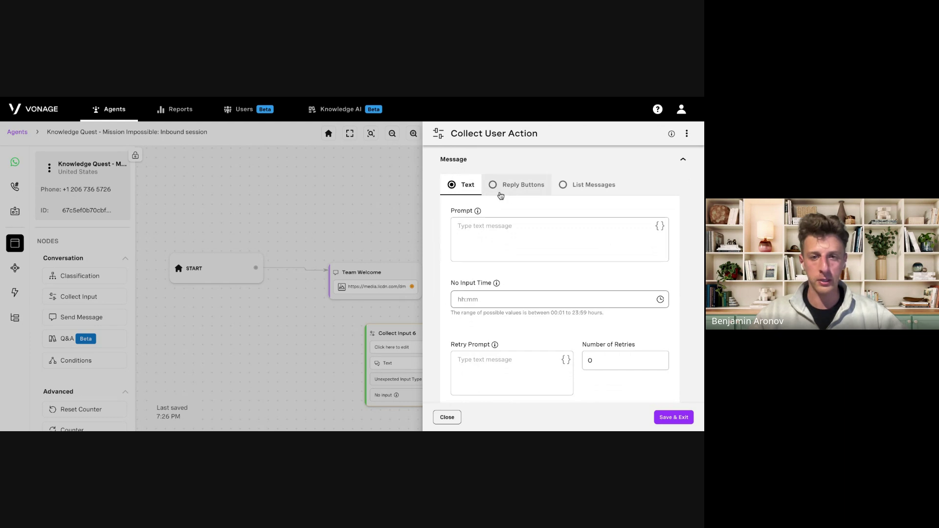
{"action": "left_click", "coordinate": [520, 189]}
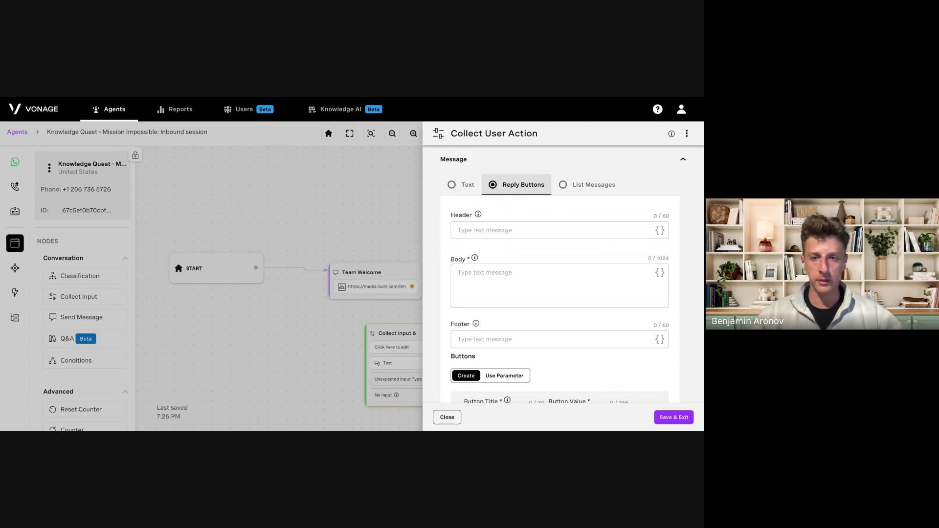
{"action": "scroll", "coordinate": [559, 274], "scroll_direction": "down", "scroll_amount": 1}
{"action": "scroll", "coordinate": [559, 274], "scroll_direction": "up", "scroll_amount": 1}
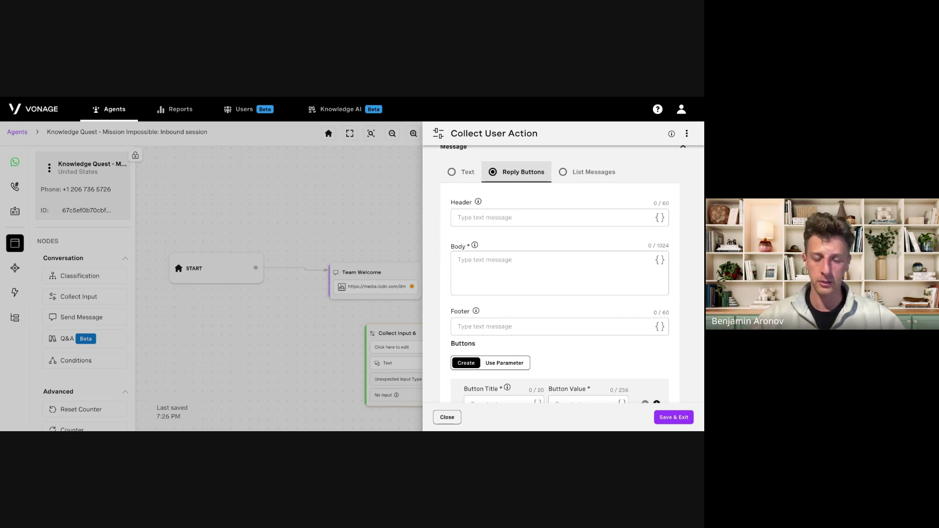
{"action": "scroll", "coordinate": [523, 272], "scroll_direction": "down", "scroll_amount": 1}
{"action": "scroll", "coordinate": [524, 272], "scroll_direction": "up", "scroll_amount": 2}
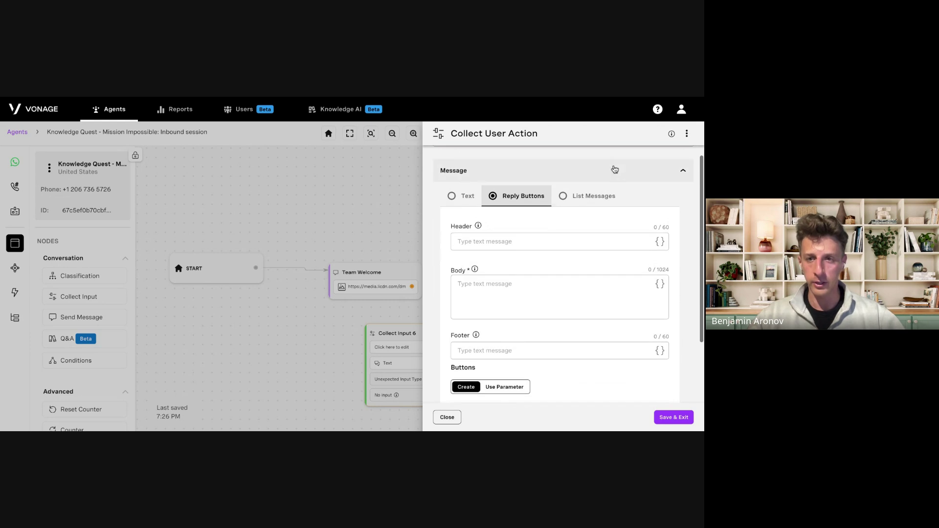
Switch the node's message type to List Messages and examine its list title, section and button fields.
{"action": "left_click", "coordinate": [576, 202]}
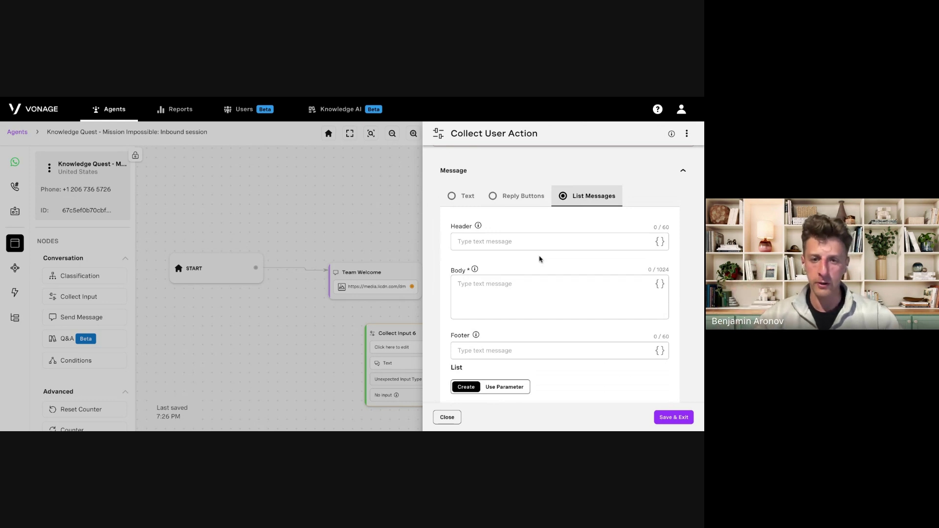
{"action": "scroll", "coordinate": [540, 259], "scroll_direction": "down", "scroll_amount": 4}
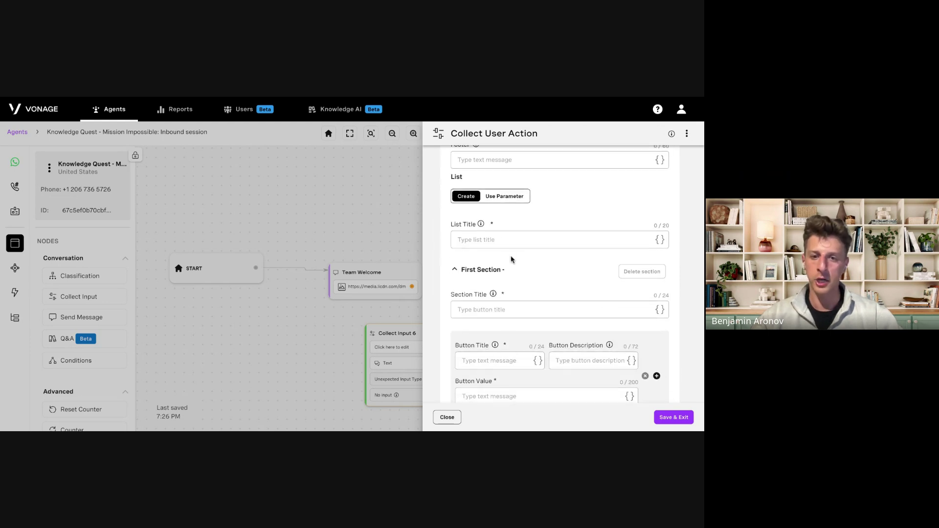
{"action": "scroll", "coordinate": [512, 259], "scroll_direction": "down", "scroll_amount": 1}
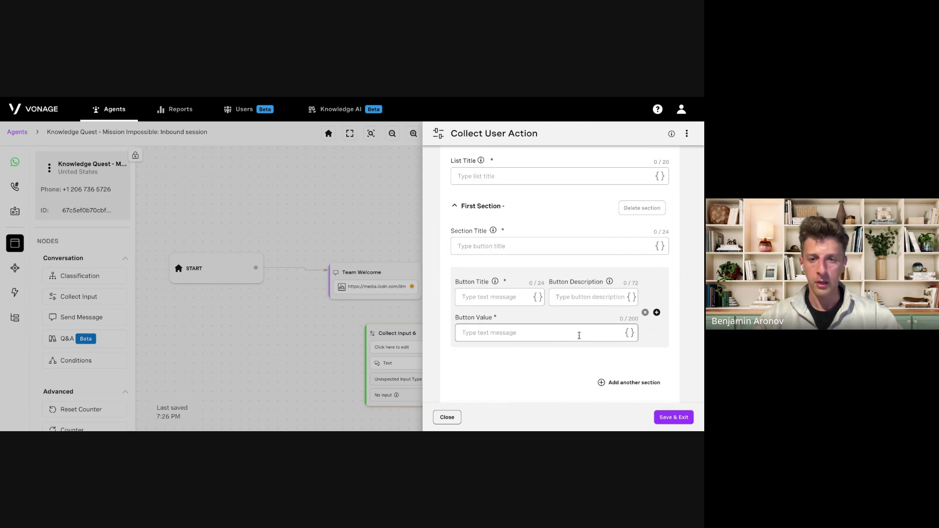
{"action": "scroll", "coordinate": [476, 362], "scroll_direction": "up", "scroll_amount": 5}
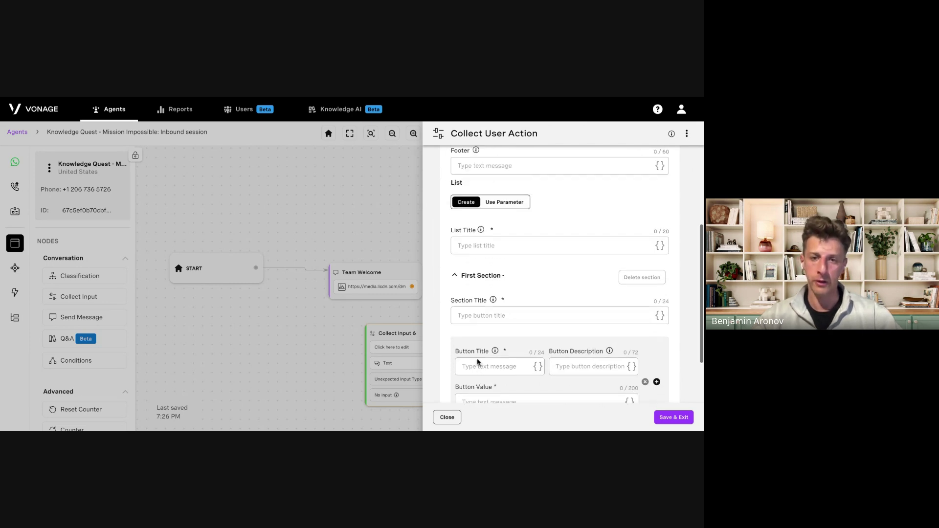
{"action": "mouse_move", "coordinate": [481, 356]}
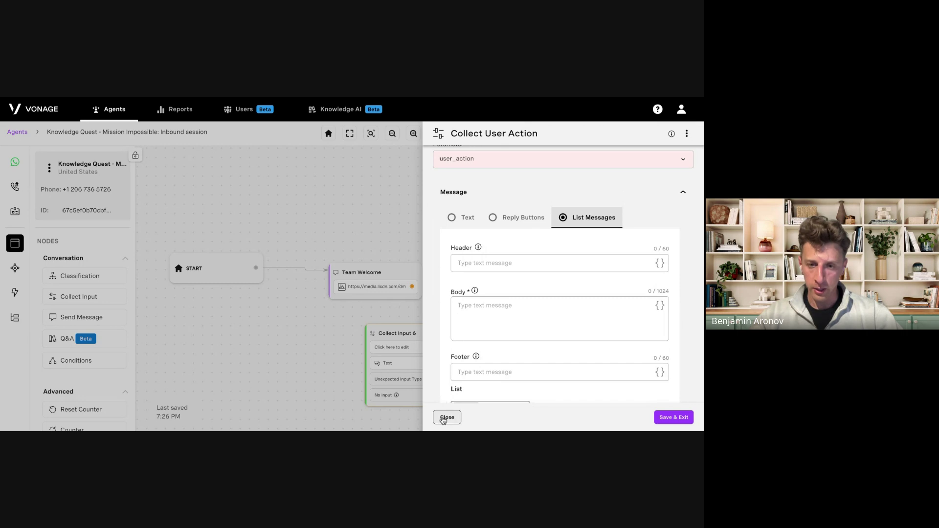
Close the node's settings without saving and delete the Collect Input 6 node from the canvas.
{"action": "left_click", "coordinate": [447, 417]}
{"action": "left_click", "coordinate": [409, 299]}
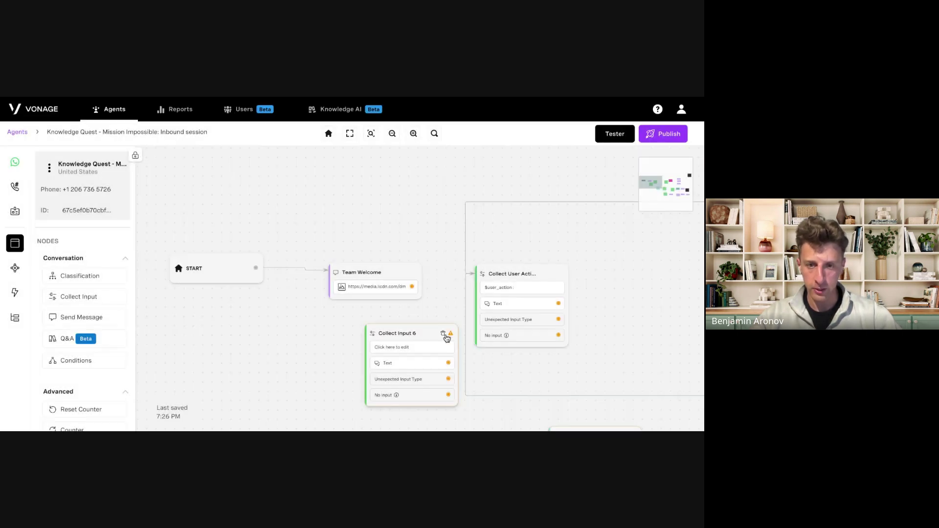
{"action": "left_click", "coordinate": [446, 334]}
{"action": "left_click", "coordinate": [417, 308]}
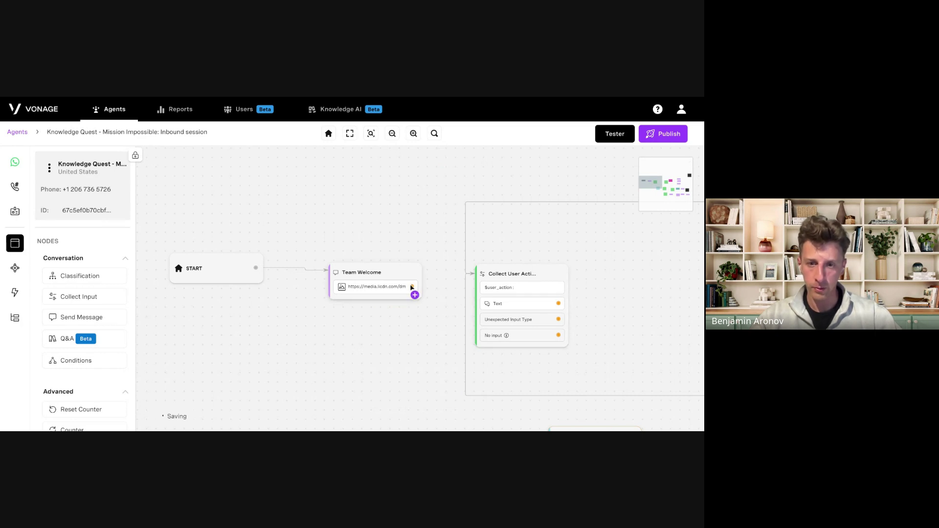
Connect the Team Welcome node to the existing Collect User Action node and open that node's settings.
{"action": "left_click_drag", "start_coordinate": [411, 286], "coordinate": [484, 290]}
{"action": "left_click", "coordinate": [522, 291]}
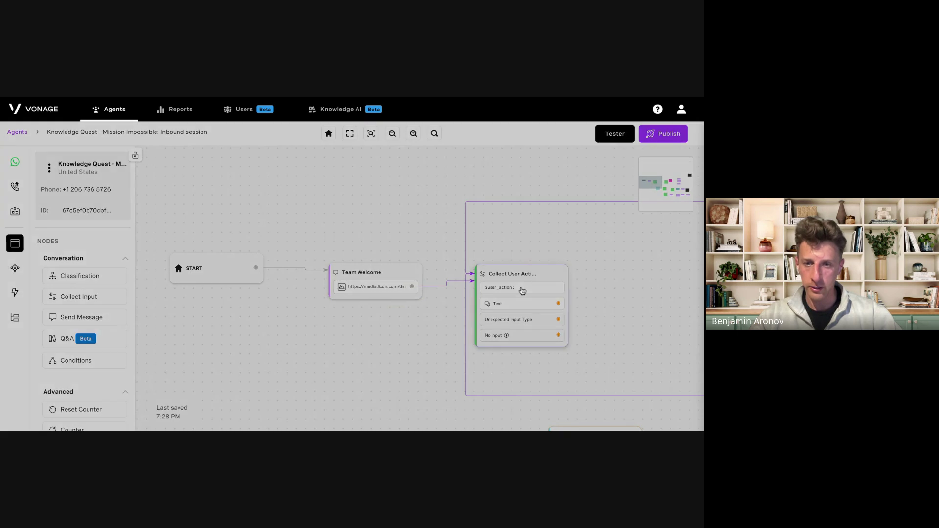
Review the Collect User Action node's parameter, body text, reply button titles and button values, and save the node.
{"action": "scroll", "coordinate": [522, 291], "scroll_direction": "down", "scroll_amount": 3}
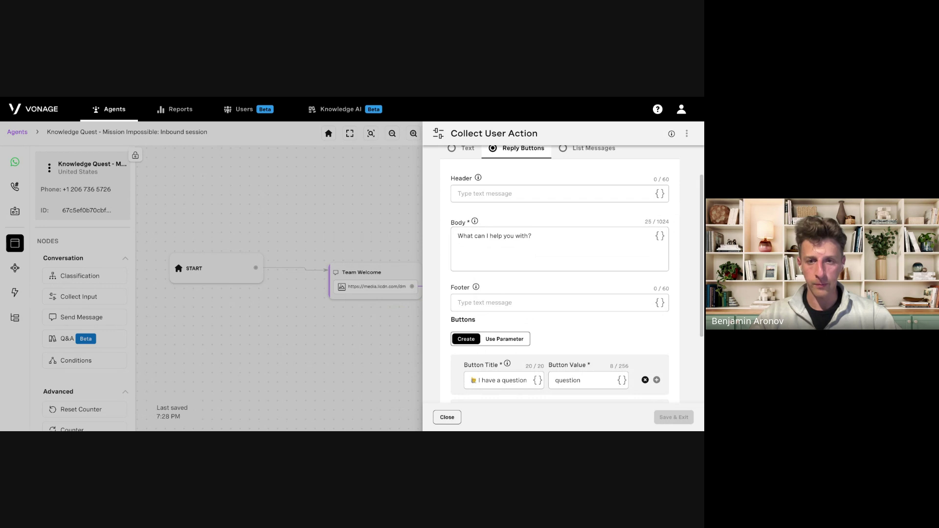
{"action": "scroll", "coordinate": [562, 274], "scroll_direction": "up", "scroll_amount": 1}
{"action": "scroll", "coordinate": [562, 273], "scroll_direction": "down", "scroll_amount": 3}
{"action": "scroll", "coordinate": [572, 275], "scroll_direction": "down", "scroll_amount": 2}
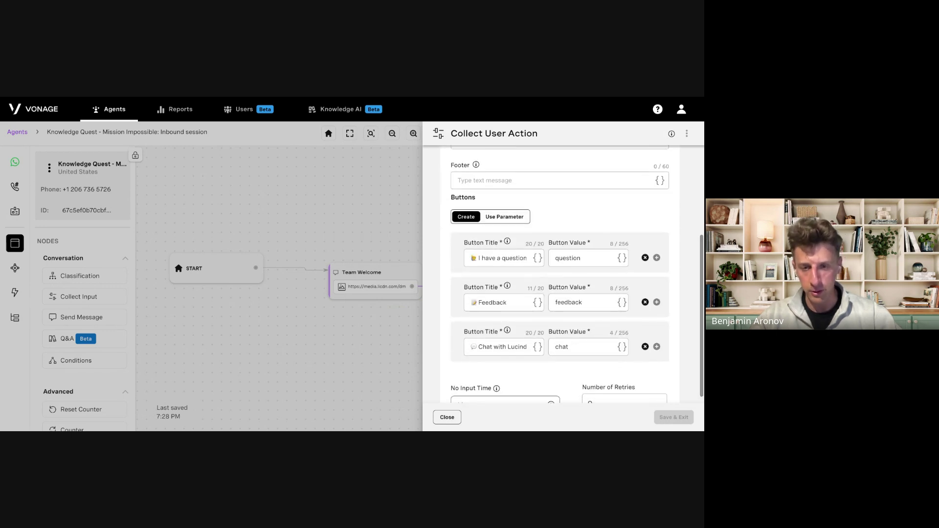
{"action": "scroll", "coordinate": [572, 276], "scroll_direction": "up", "scroll_amount": 4}
{"action": "scroll", "coordinate": [571, 275], "scroll_direction": "up", "scroll_amount": 1}
{"action": "scroll", "coordinate": [571, 275], "scroll_direction": "down", "scroll_amount": 3}
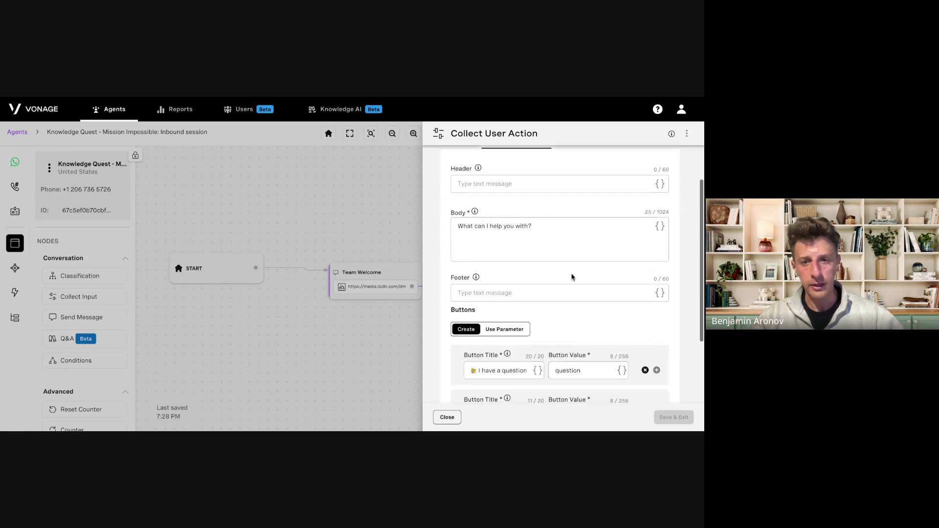
{"action": "scroll", "coordinate": [571, 275], "scroll_direction": "up", "scroll_amount": 2}
{"action": "scroll", "coordinate": [536, 257], "scroll_direction": "up", "scroll_amount": 1}
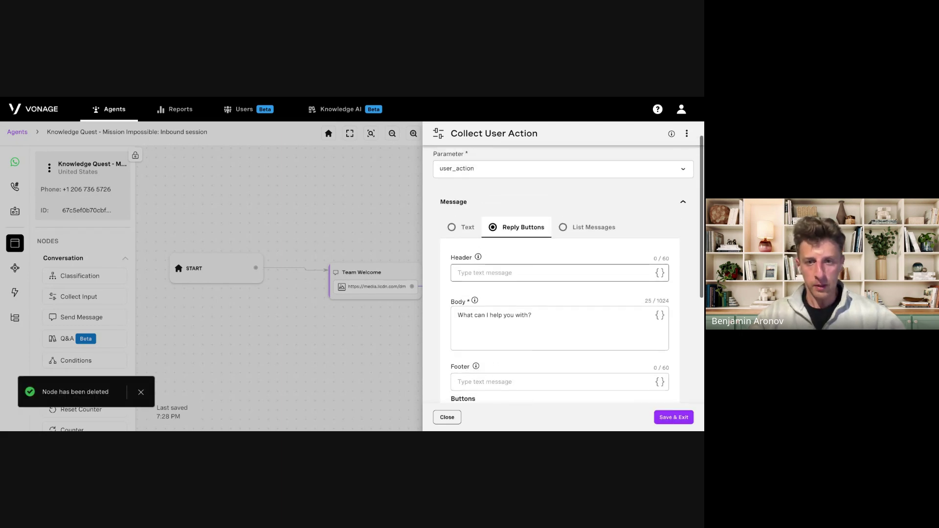
{"action": "scroll", "coordinate": [537, 257], "scroll_direction": "down", "scroll_amount": 2}
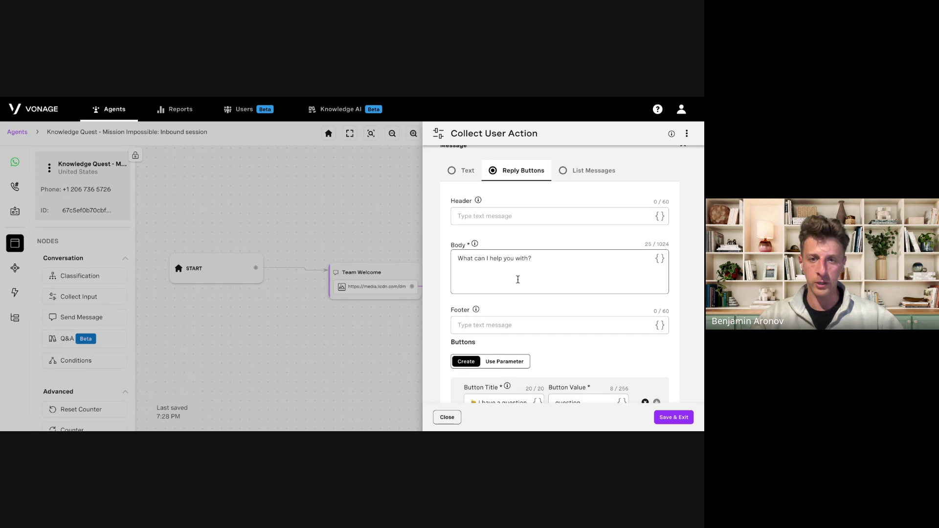
{"action": "scroll", "coordinate": [528, 294], "scroll_direction": "up", "scroll_amount": 1}
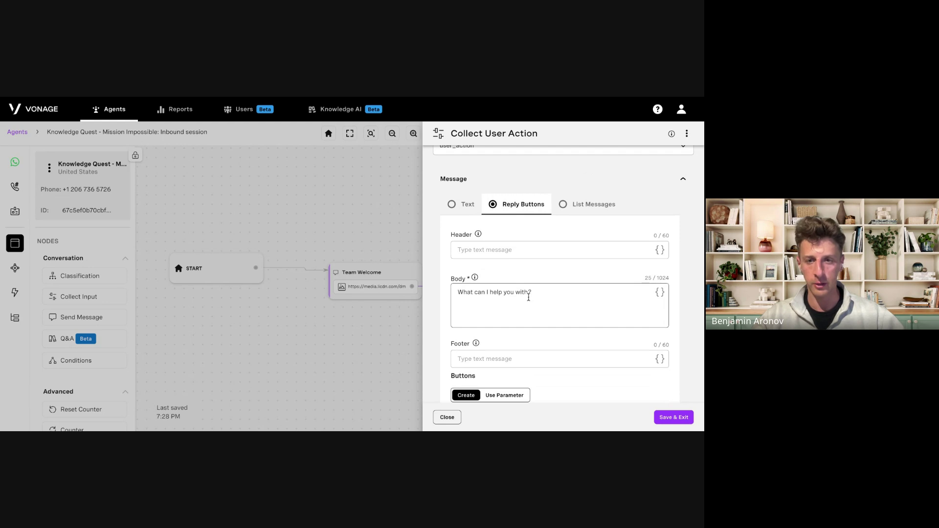
{"action": "scroll", "coordinate": [528, 296], "scroll_direction": "up", "scroll_amount": 2}
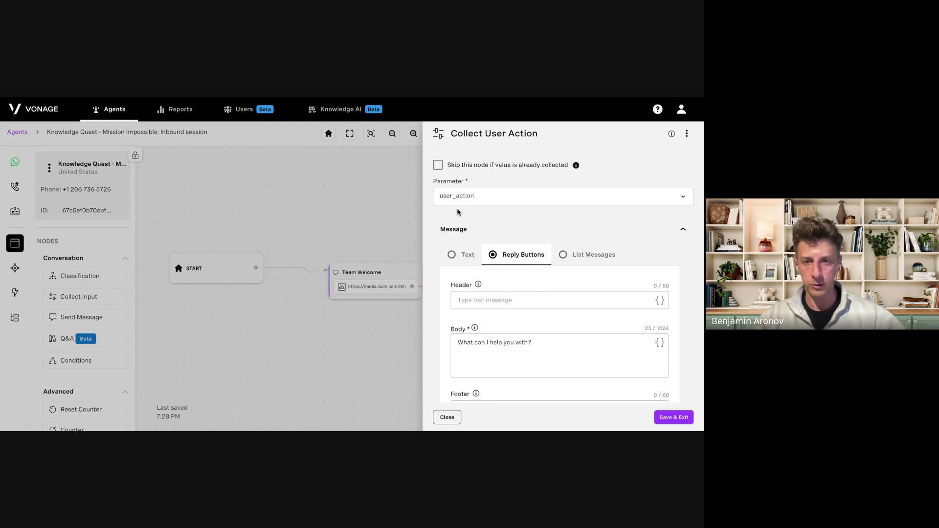
{"action": "scroll", "coordinate": [479, 206], "scroll_direction": "down", "scroll_amount": 1}
{"action": "scroll", "coordinate": [479, 206], "scroll_direction": "down", "scroll_amount": 5}
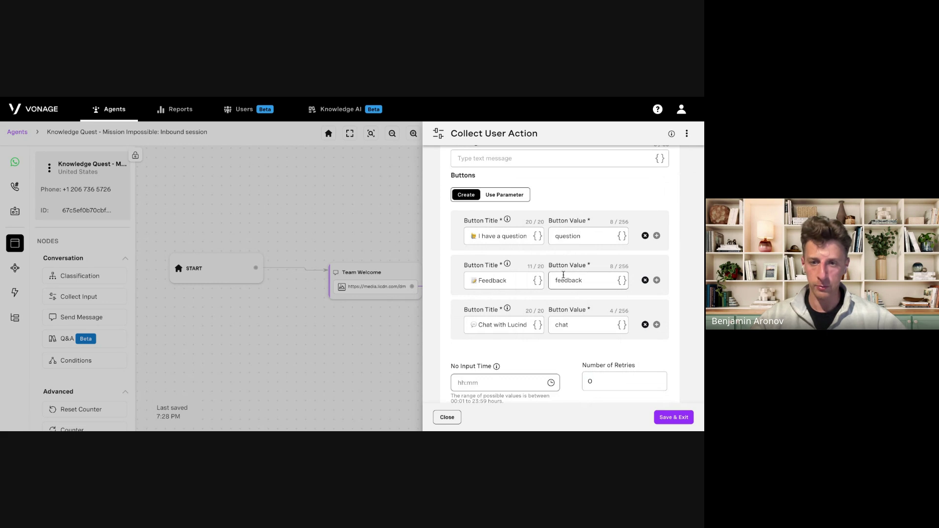
{"action": "scroll", "coordinate": [557, 317], "scroll_direction": "down", "scroll_amount": 1}
{"action": "scroll", "coordinate": [544, 331], "scroll_direction": "up", "scroll_amount": 3}
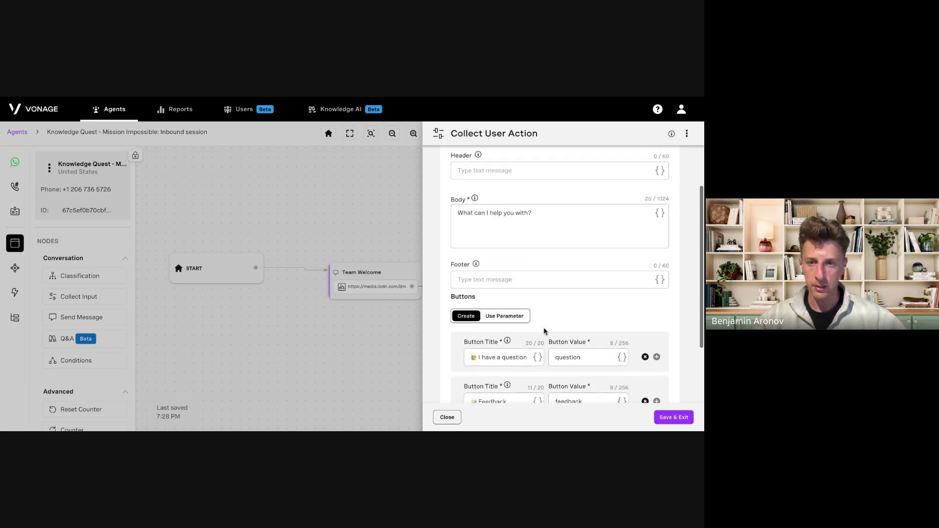
{"action": "scroll", "coordinate": [545, 331], "scroll_direction": "up", "scroll_amount": 3}
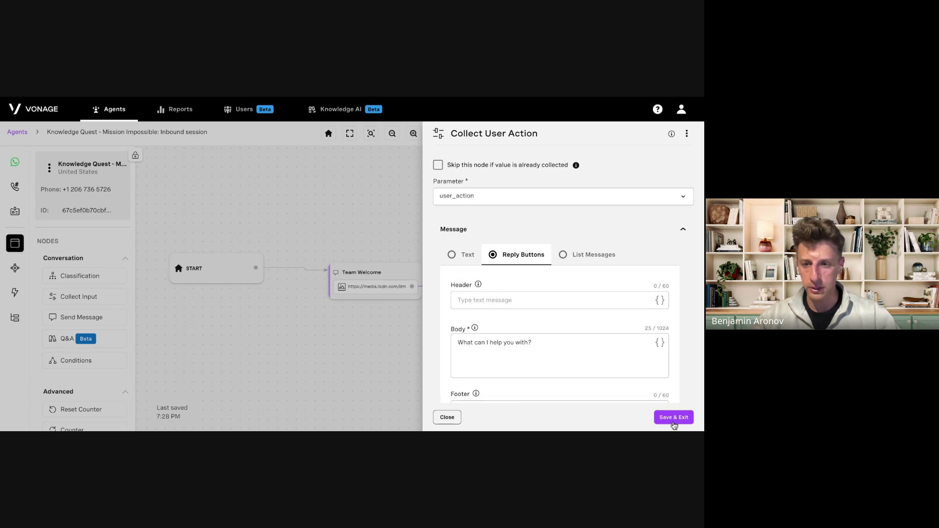
{"action": "left_click", "coordinate": [673, 418]}
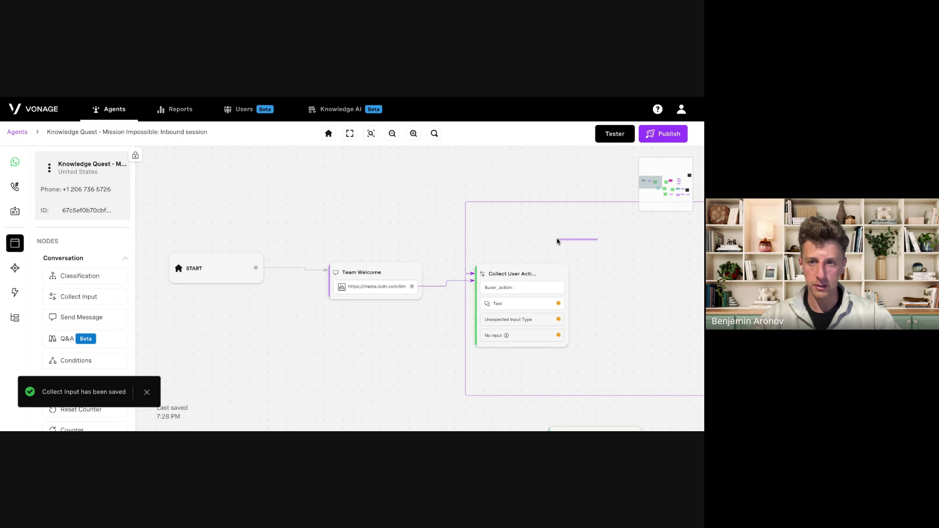
Restart the test chat, answer the agent's prompt with "I have a question", and close the tester.
{"action": "left_click_drag", "start_coordinate": [559, 238], "coordinate": [507, 227]}
{"action": "left_click", "coordinate": [624, 135]}
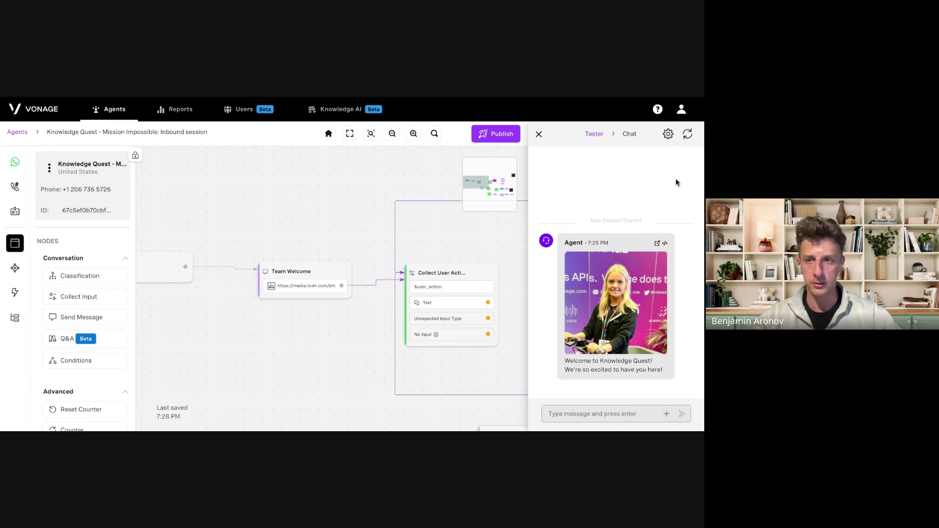
{"action": "left_click", "coordinate": [687, 137]}
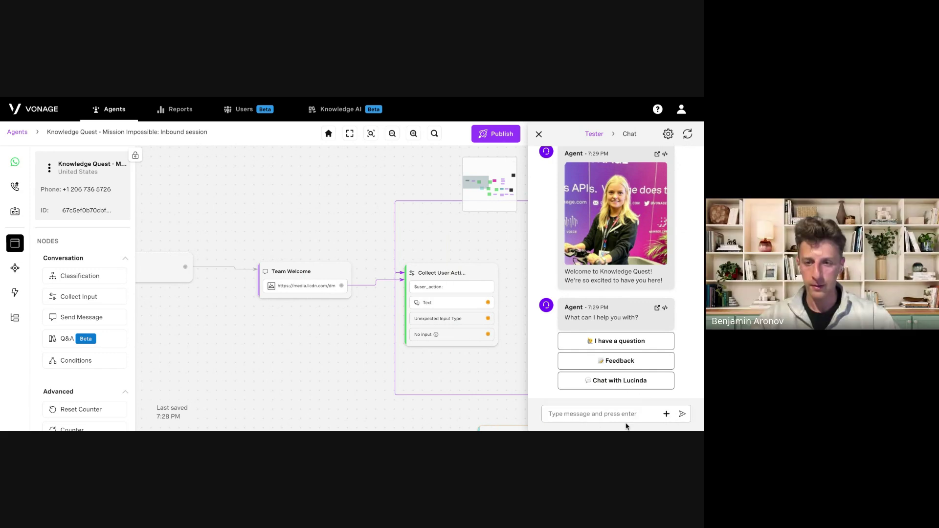
{"action": "left_click", "coordinate": [619, 341]}
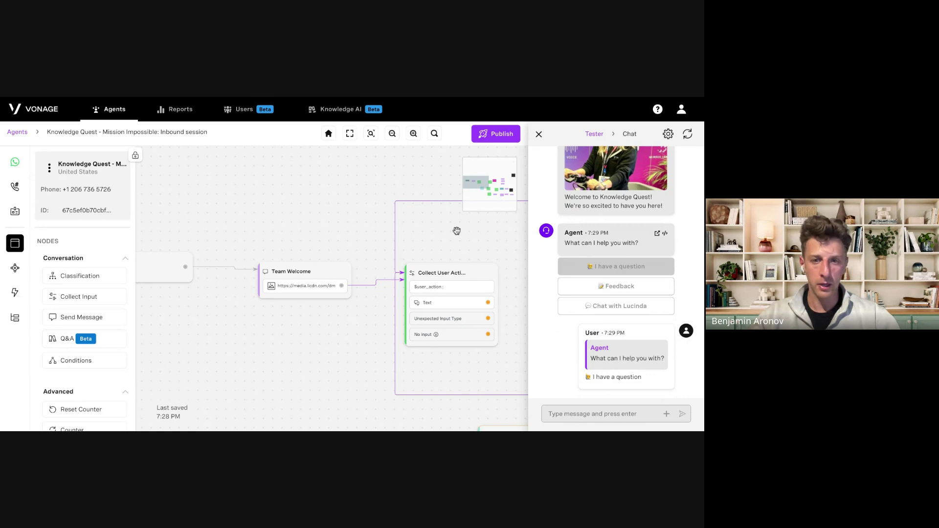
{"action": "left_click_drag", "start_coordinate": [455, 228], "coordinate": [377, 233]}
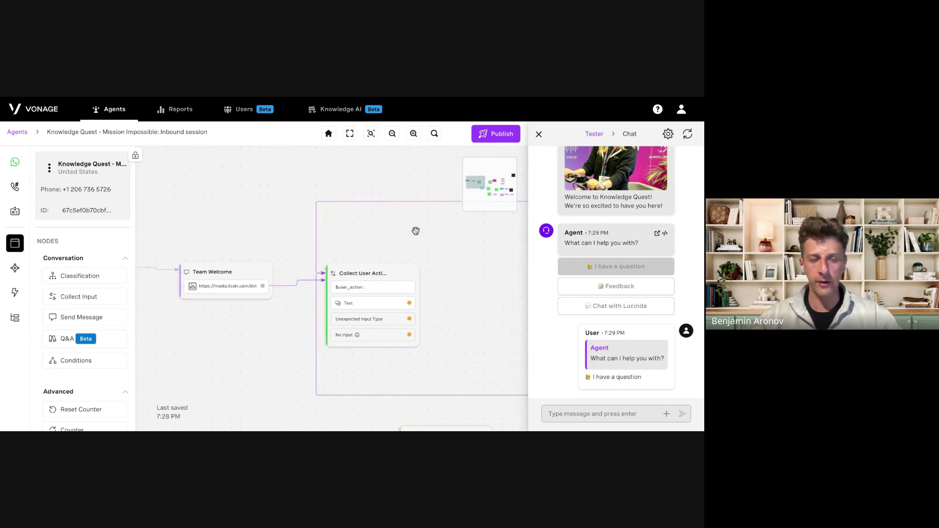
{"action": "left_click_drag", "start_coordinate": [485, 230], "coordinate": [445, 226]}
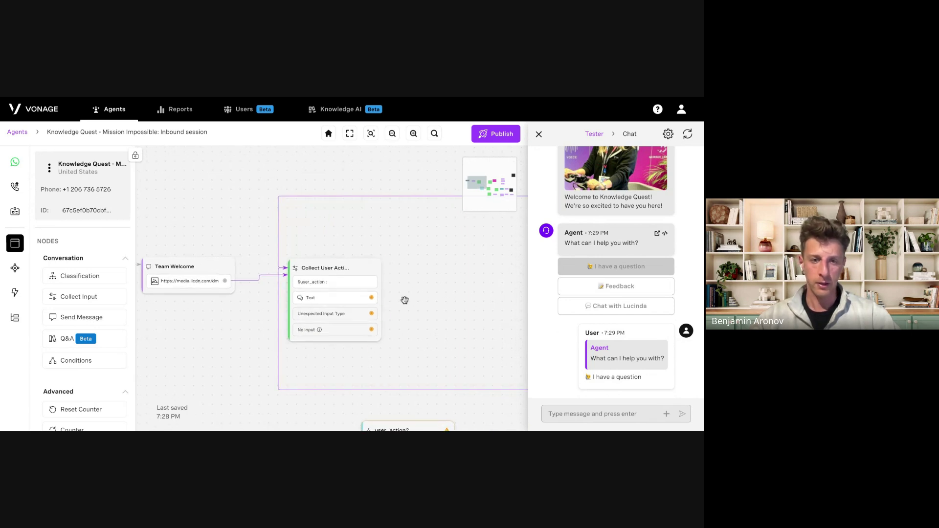
{"action": "left_click", "coordinate": [538, 135]}
Review the last test conversation and its reply buttons in the tester, and close the tester.
{"action": "left_click_drag", "start_coordinate": [452, 242], "coordinate": [424, 248]}
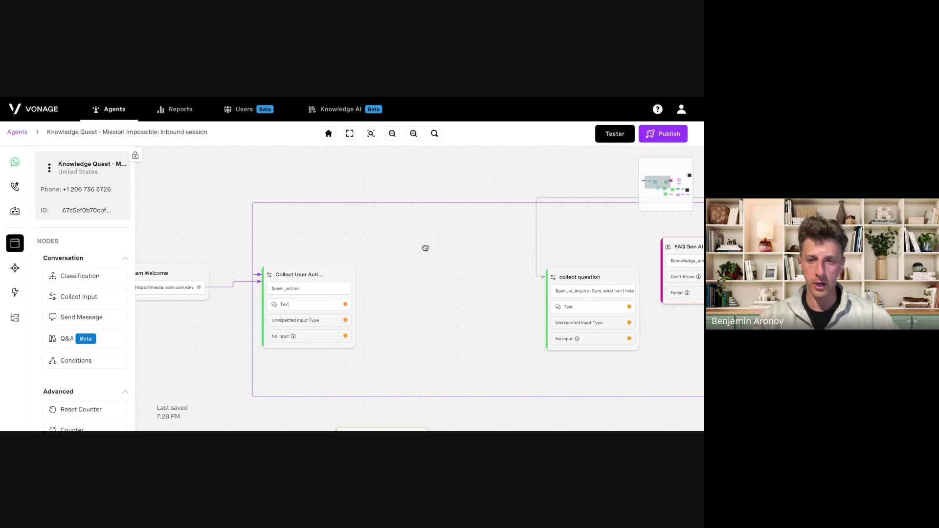
{"action": "scroll", "coordinate": [425, 248], "scroll_direction": "down", "scroll_amount": 5}
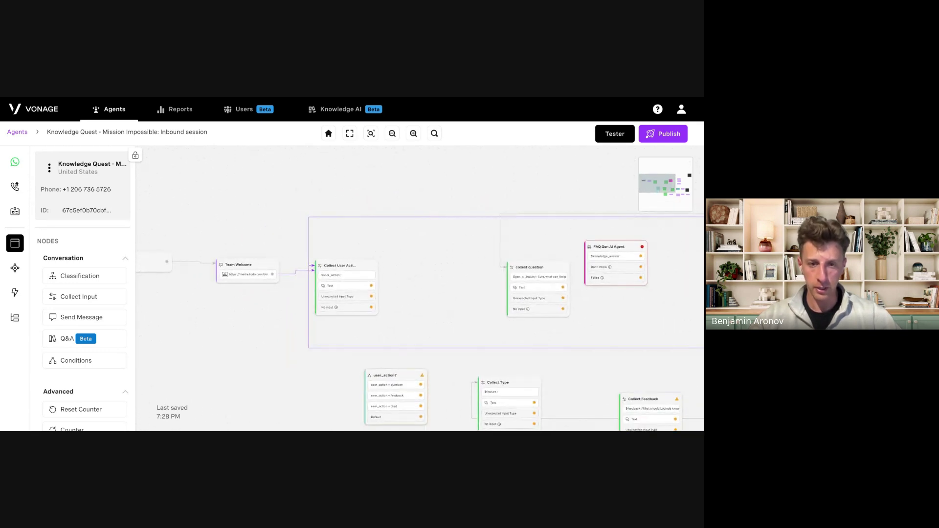
{"action": "left_click_drag", "start_coordinate": [425, 249], "coordinate": [501, 245]}
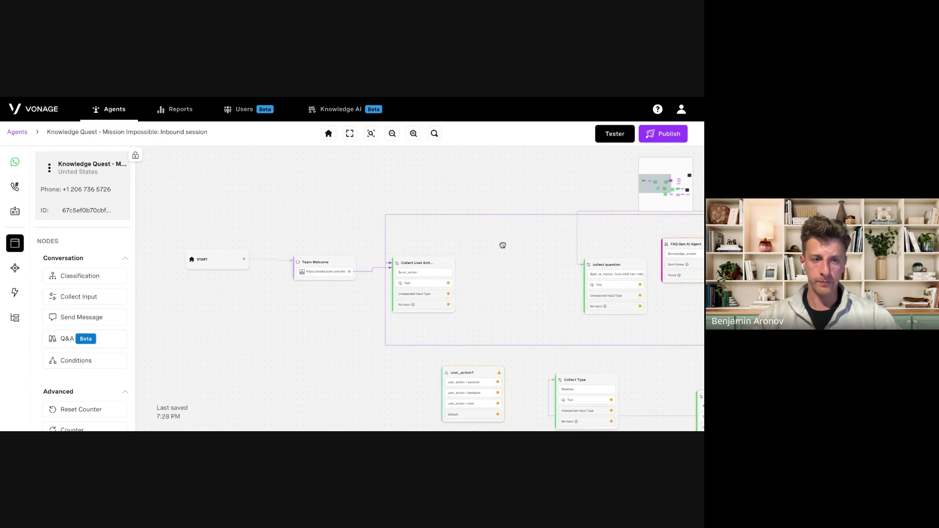
{"action": "left_click", "coordinate": [612, 140]}
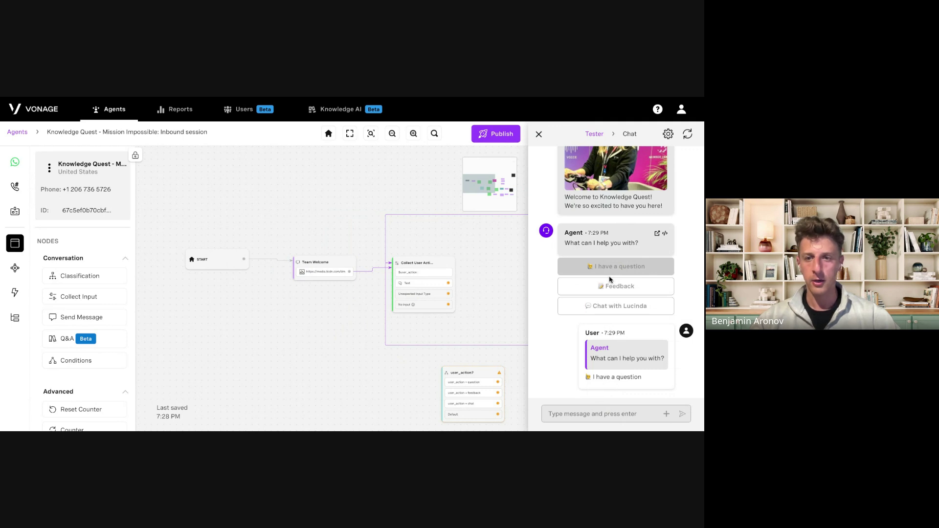
{"action": "left_click", "coordinate": [538, 134]}
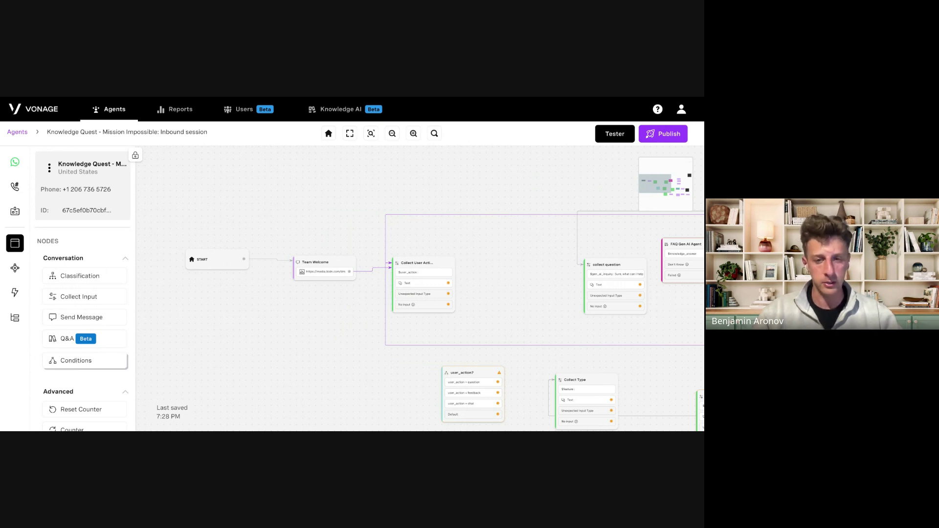
Add a Conditions node to the empty canvas area below Team Welcome and create a new condition in it.
{"action": "left_click_drag", "start_coordinate": [299, 352], "coordinate": [266, 285]}
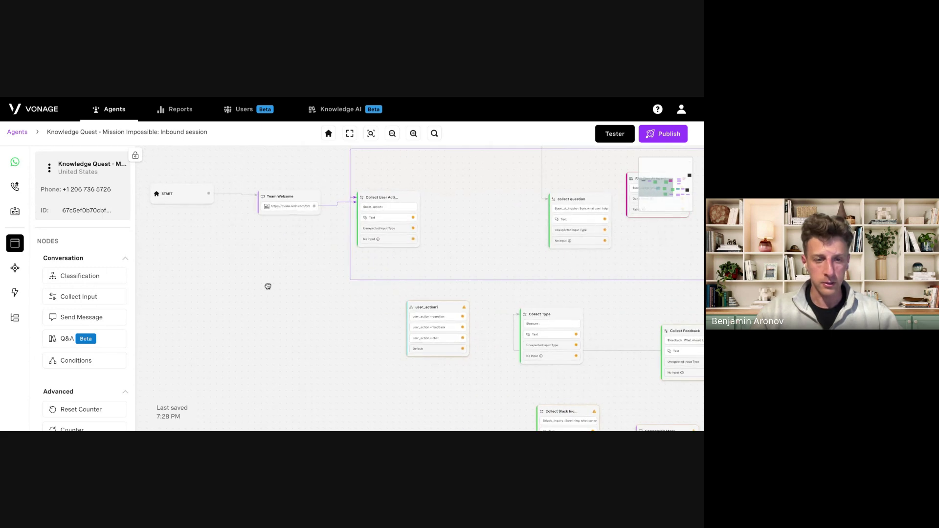
{"action": "left_click_drag", "start_coordinate": [76, 364], "coordinate": [310, 336]}
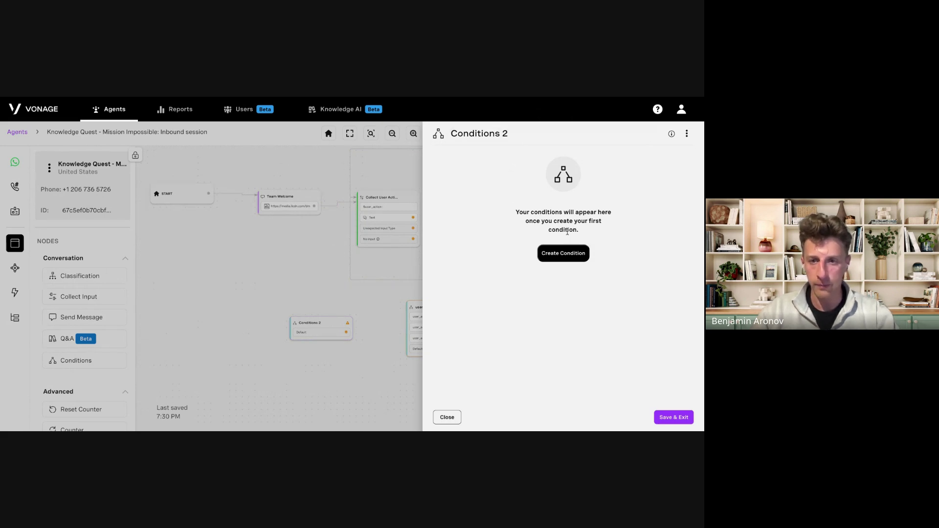
{"action": "left_click", "coordinate": [561, 258]}
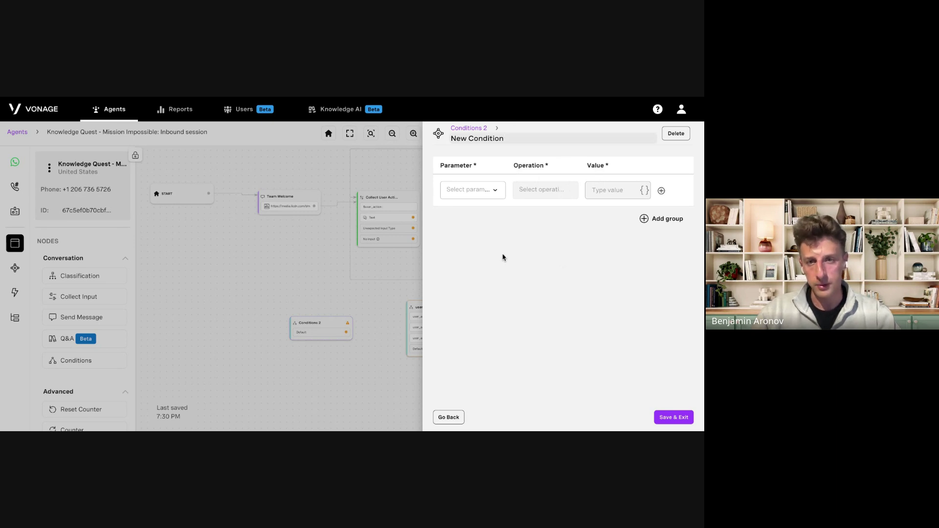
Set the new condition to parameter user_action, operation "Is equal to" and value "question".
{"action": "left_click", "coordinate": [495, 190]}
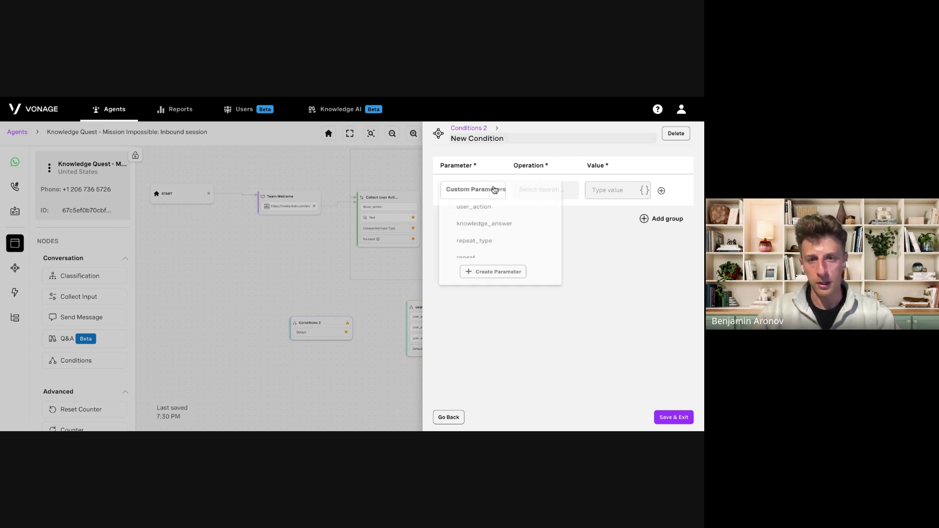
{"action": "left_click", "coordinate": [470, 209]}
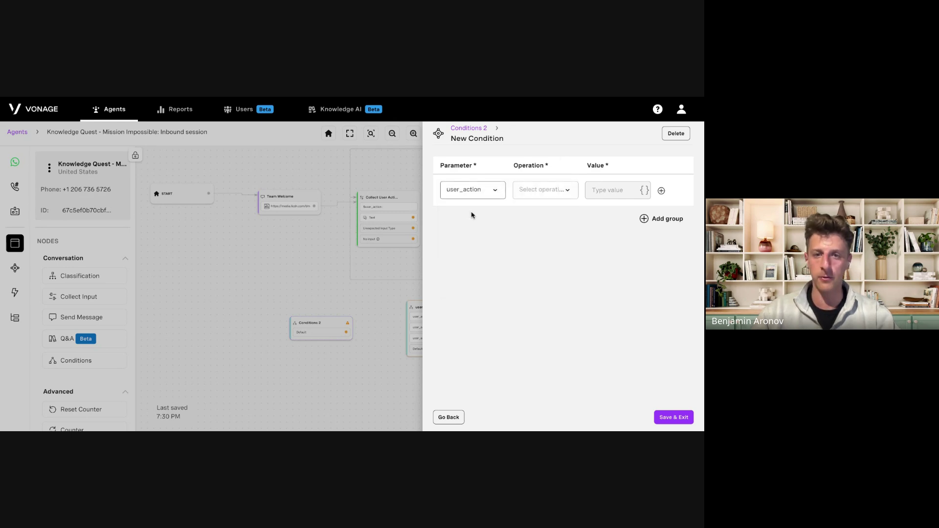
{"action": "left_click", "coordinate": [550, 192]}
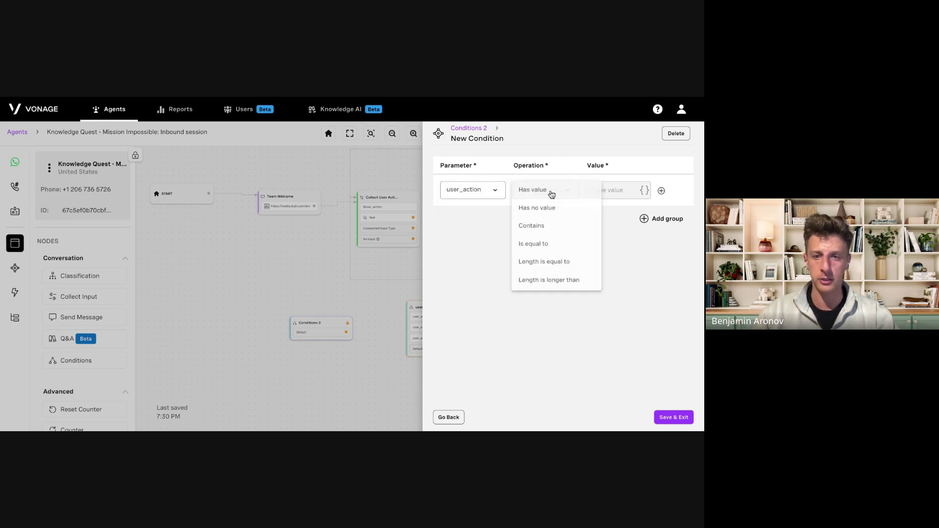
{"action": "left_click", "coordinate": [531, 251]}
{"action": "left_click", "coordinate": [605, 191]}
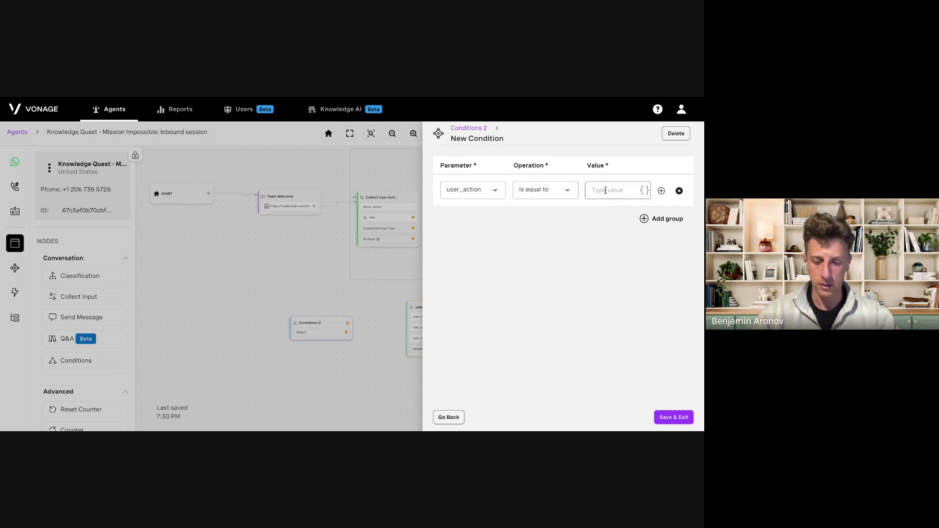
{"action": "type", "text": "c"}
{"action": "type", "text": "uestion"}
{"action": "left_click", "coordinate": [596, 207]}
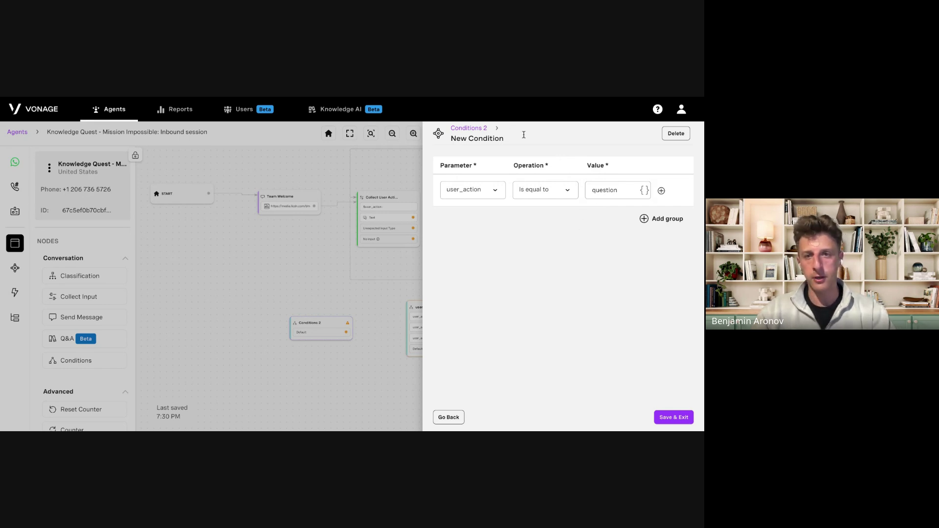
Name the condition "User Action = Question" and save it.
{"action": "left_click", "coordinate": [475, 141]}
{"action": "key", "text": "BackSpace"}
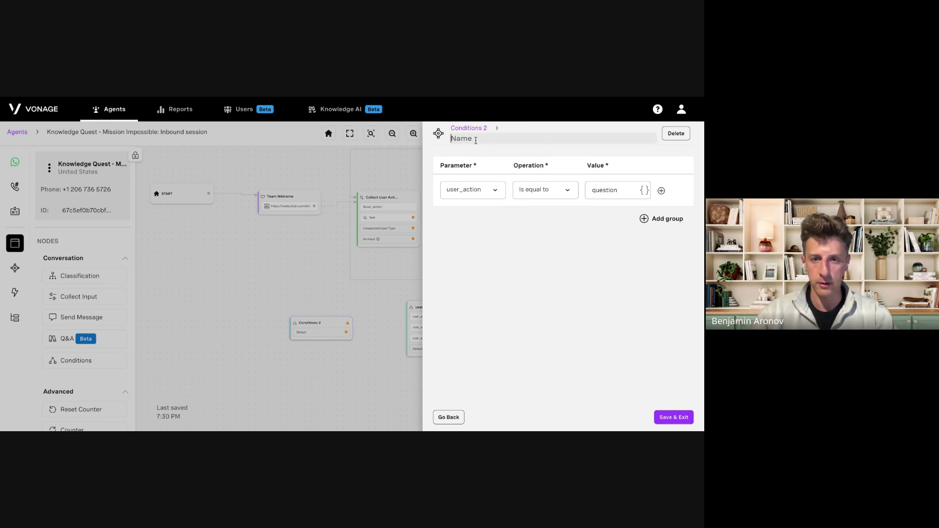
{"action": "type", "text": "User Action = Question"}
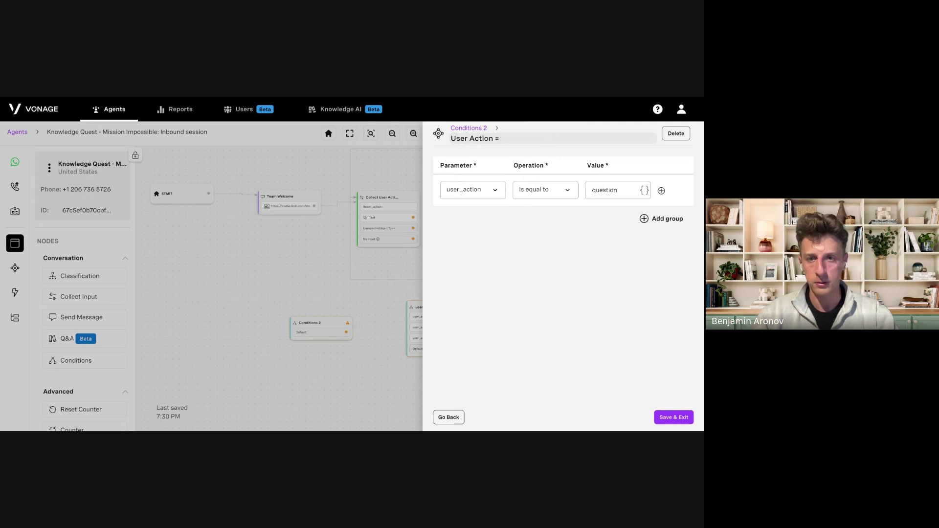
{"action": "left_click", "coordinate": [674, 416]}
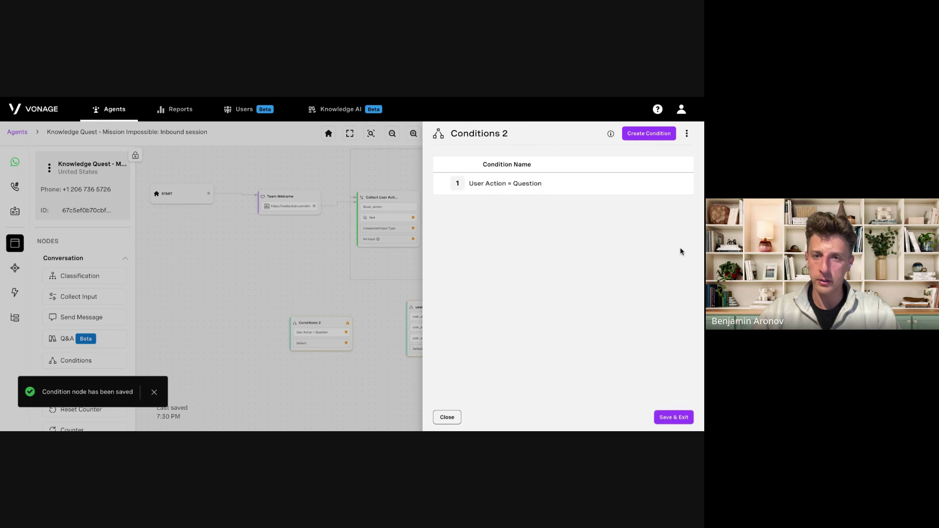
Rename the Conditions 2 node to "User Action?".
{"action": "double_click", "coordinate": [474, 132]}
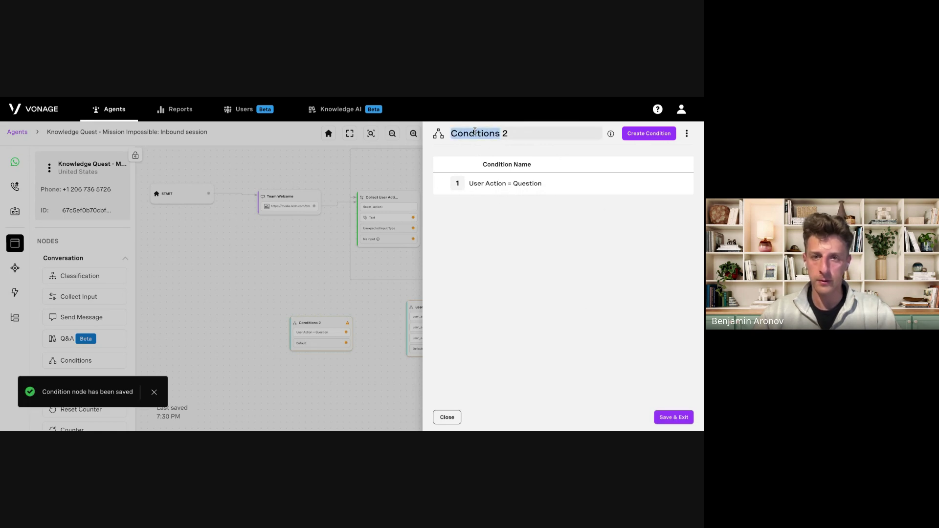
{"action": "key", "text": "ctrl+a"}
{"action": "key", "text": "BackSpace"}
{"action": "type", "text": "U"}
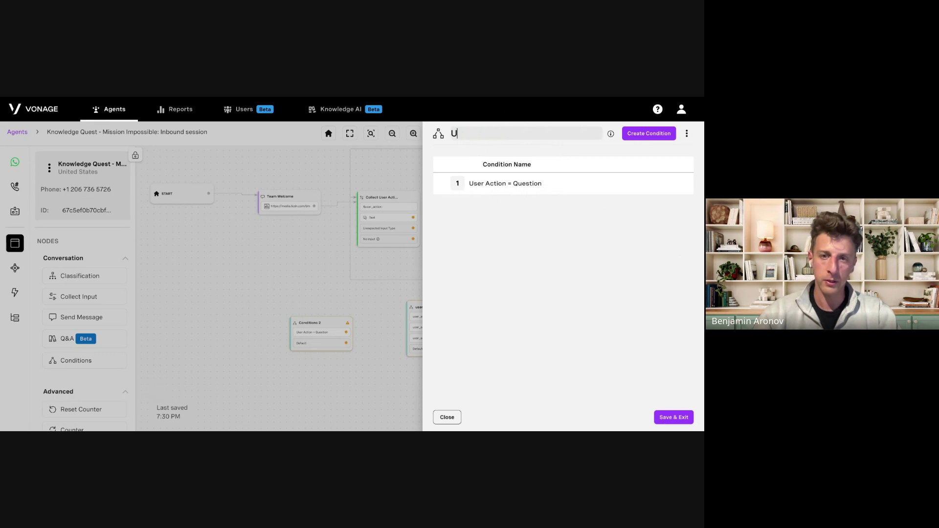
{"action": "type", "text": "ser Action?"}
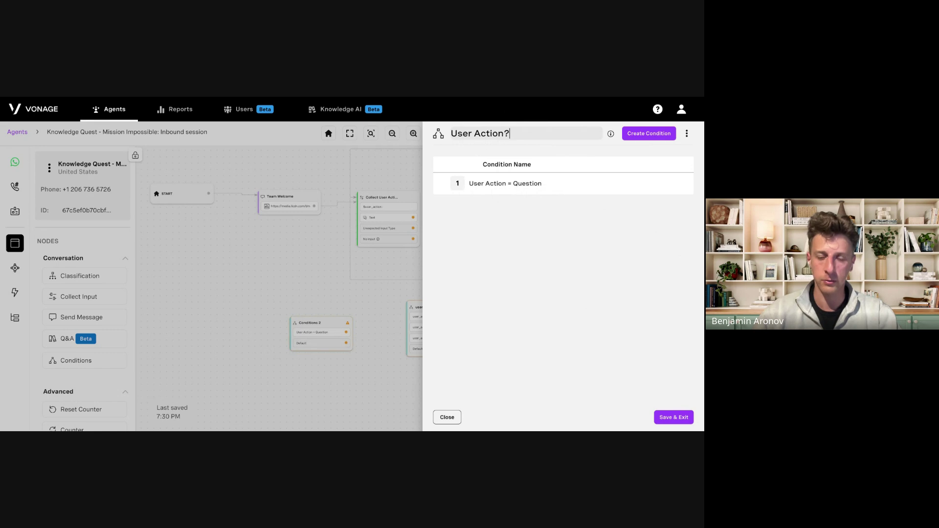
{"action": "left_click", "coordinate": [485, 252]}
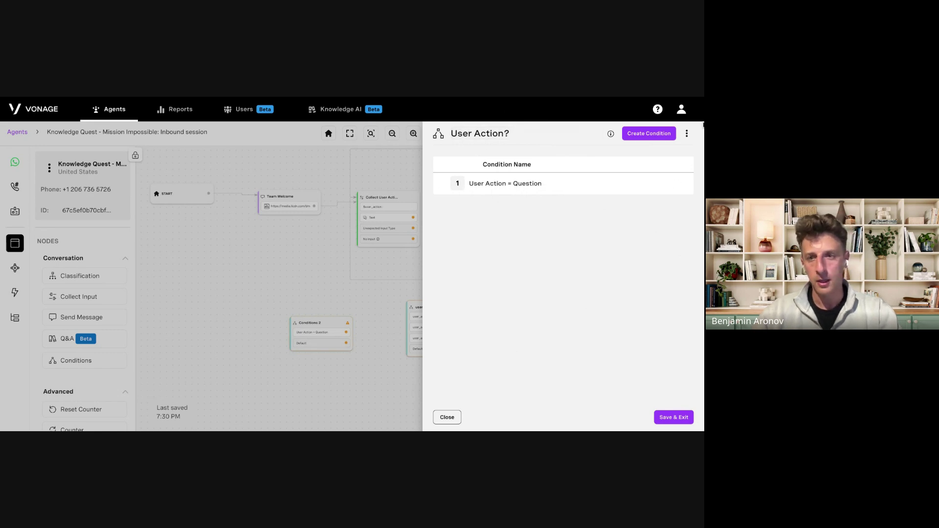
Create a second condition with parameter user_action, operation "Is equal to" and value "feedback".
{"action": "left_click", "coordinate": [649, 135]}
{"action": "left_click", "coordinate": [495, 189]}
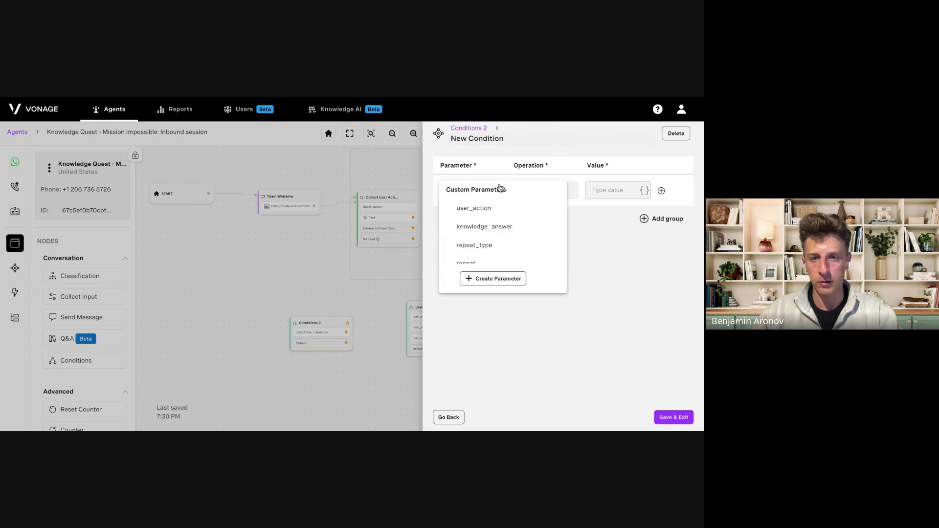
{"action": "left_click", "coordinate": [486, 209]}
{"action": "left_click", "coordinate": [526, 194]}
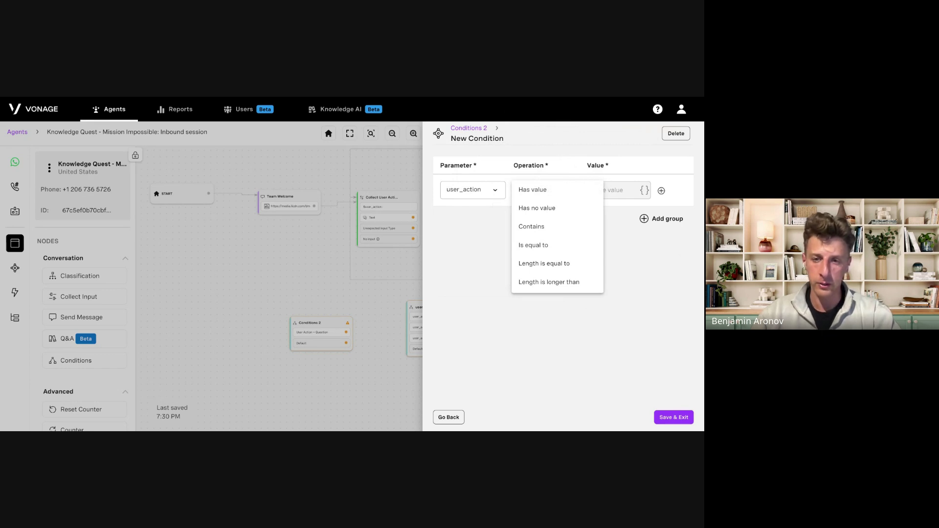
{"action": "left_click", "coordinate": [535, 245]}
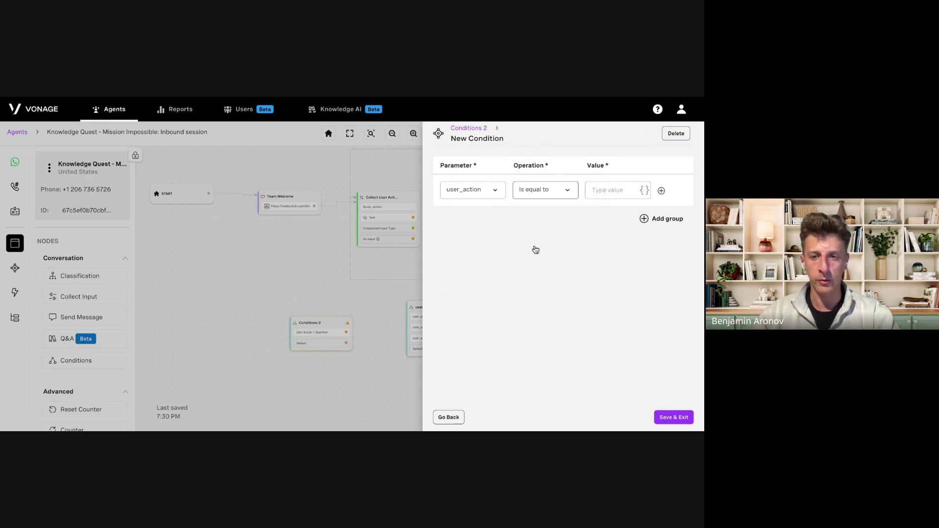
{"action": "left_click", "coordinate": [602, 190]}
{"action": "type", "text": "feedback"}
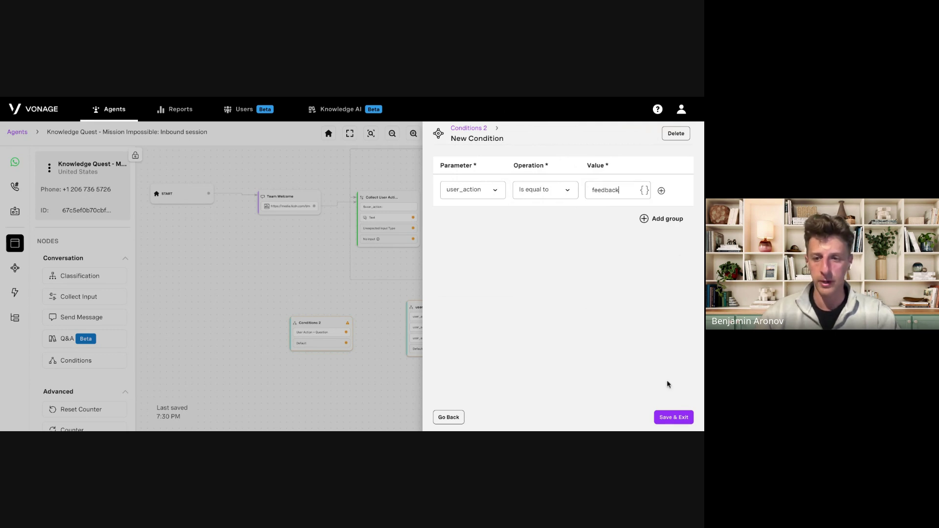
Name the second condition "User Action = Feedback" and save it.
{"action": "left_click", "coordinate": [477, 133]}
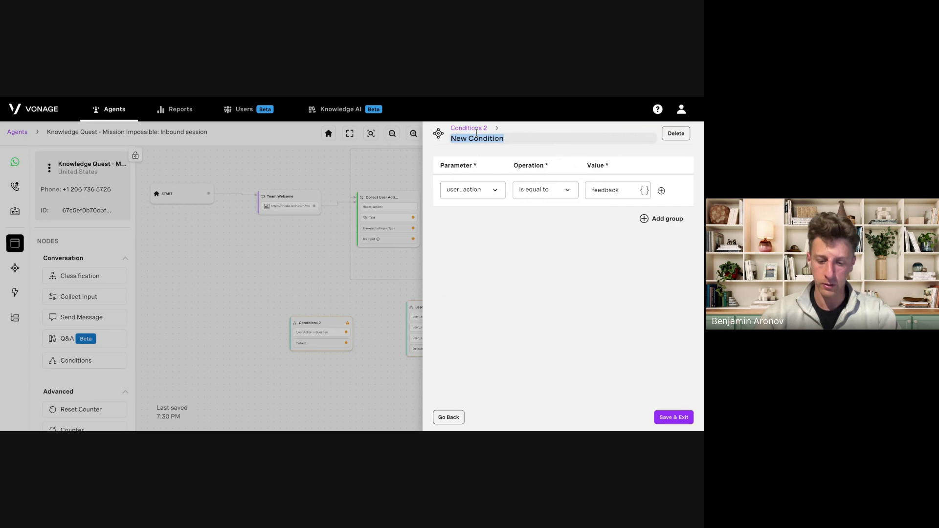
{"action": "type", "text": "USer Action ="}
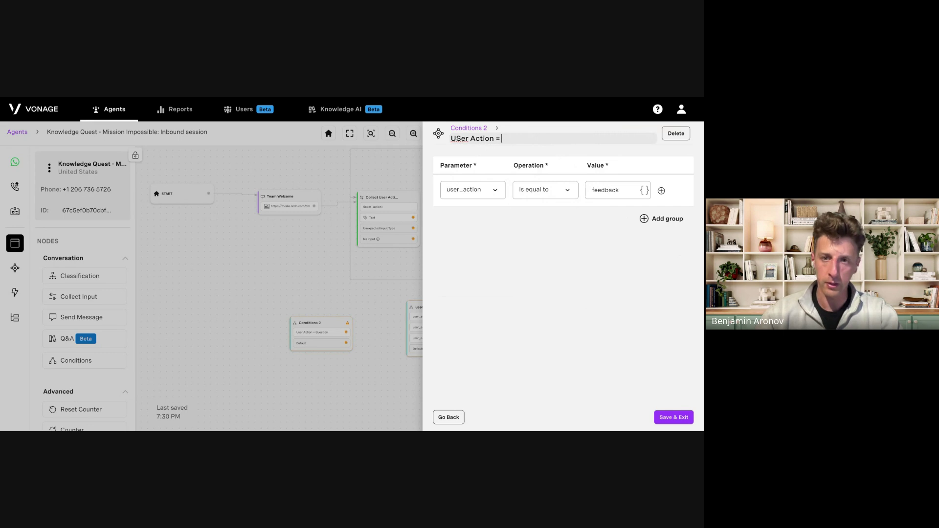
{"action": "type", "text": "Feedback"}
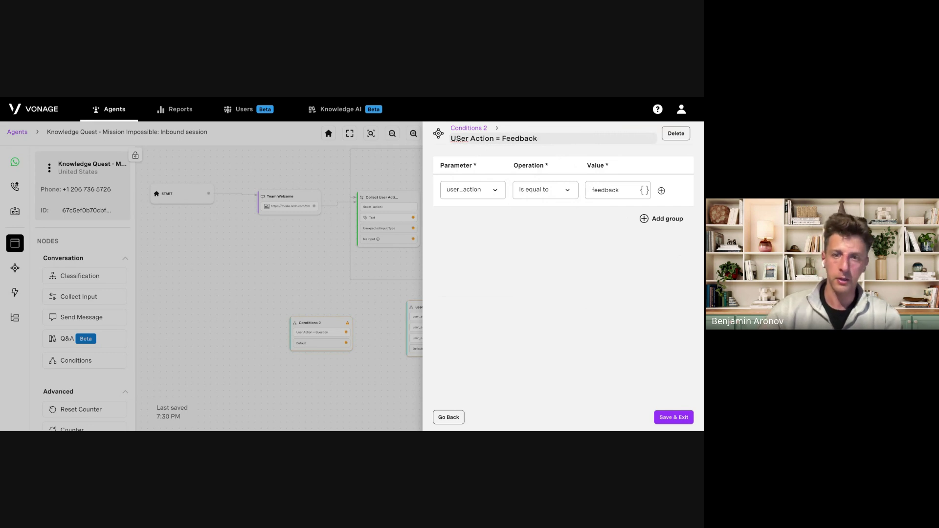
{"action": "left_click", "coordinate": [461, 138]}
{"action": "key", "text": "BackSpace"}
{"action": "type", "text": "s"}
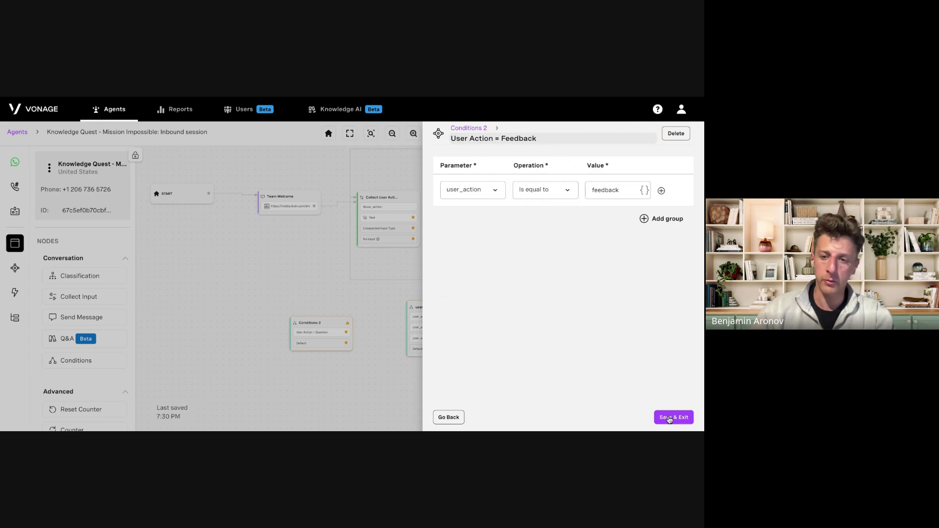
{"action": "left_click", "coordinate": [666, 417]}
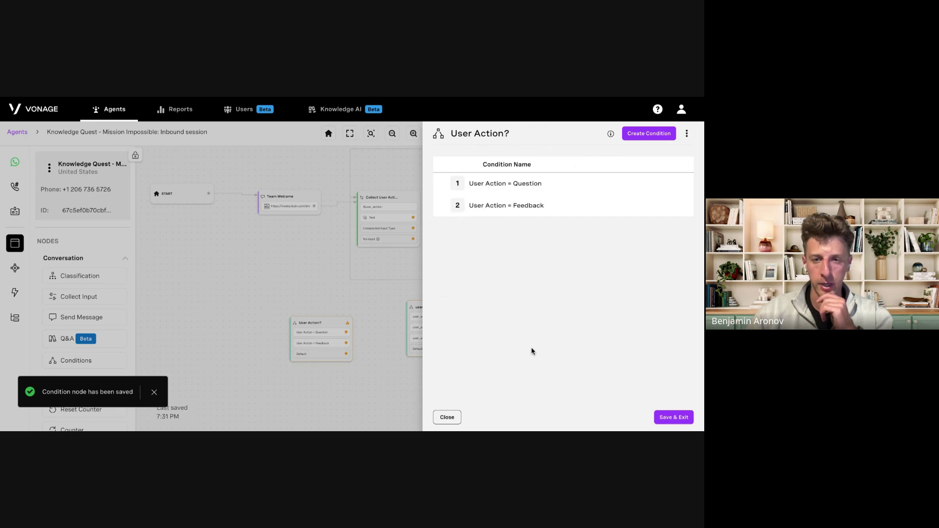
Close the node's settings and delete the newly built "User Action?" node from the canvas.
{"action": "left_click", "coordinate": [447, 417]}
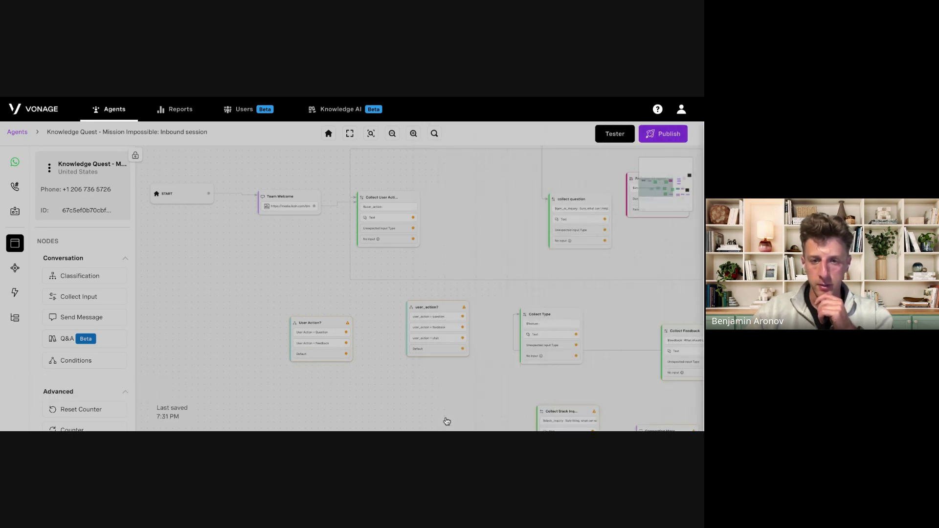
{"action": "left_click", "coordinate": [344, 324]}
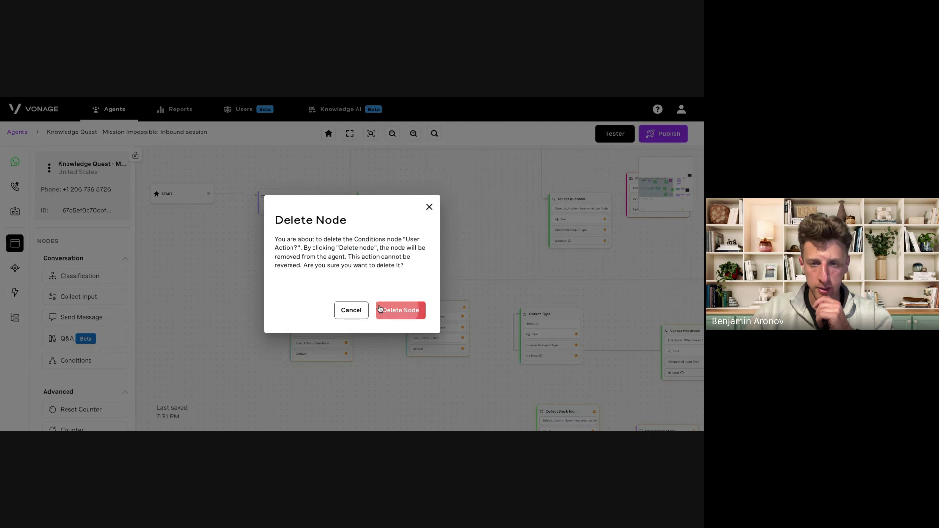
{"action": "left_click", "coordinate": [404, 309]}
Review and save the existing user_action? node's conditions, and place it beside Collect User Action, connected from that node's Text output.
{"action": "left_click", "coordinate": [431, 318]}
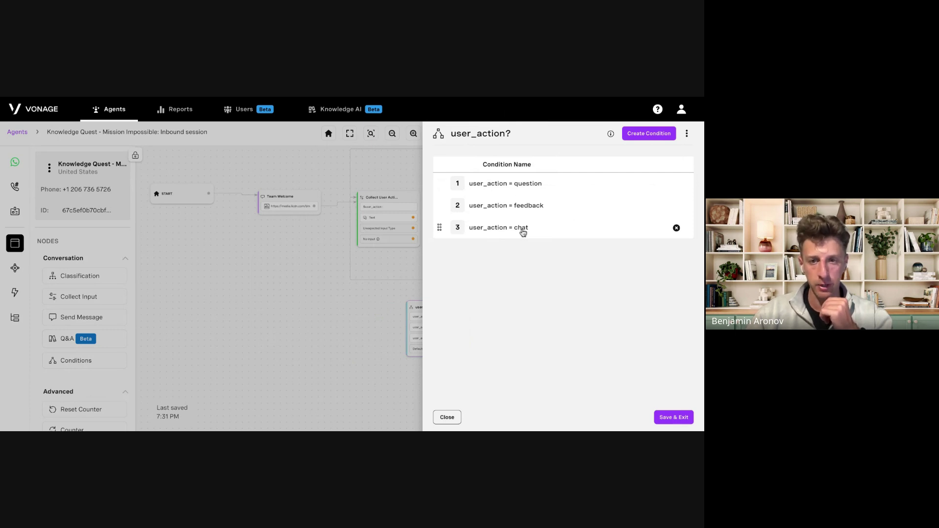
{"action": "left_click", "coordinate": [673, 417]}
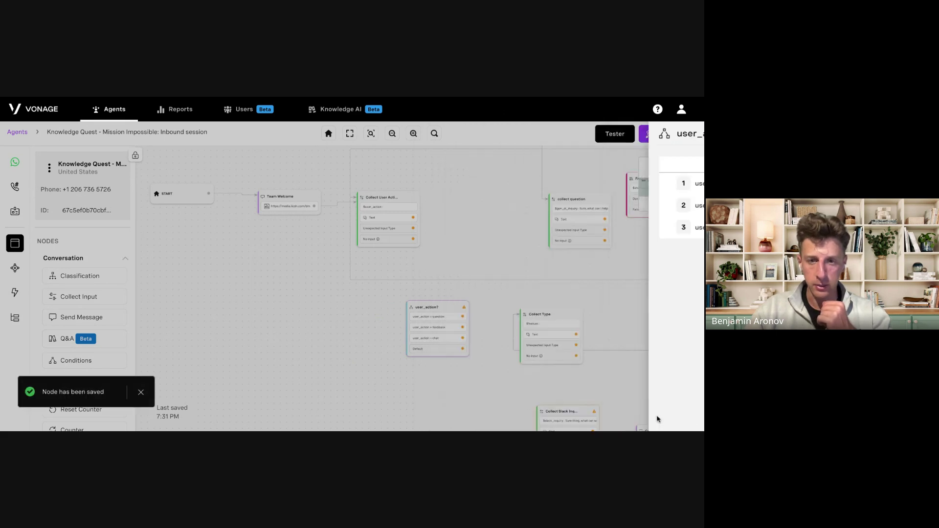
{"action": "left_click_drag", "start_coordinate": [427, 237], "coordinate": [459, 248]}
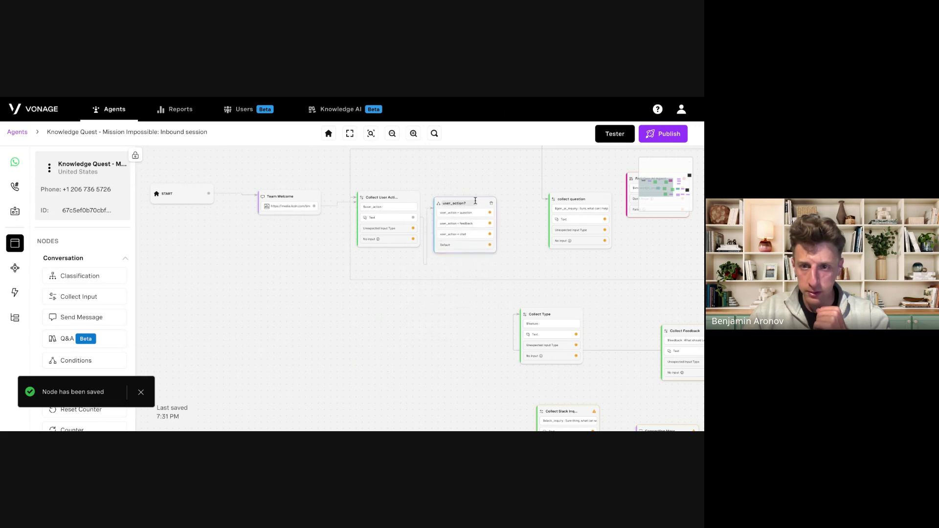
{"action": "scroll", "coordinate": [452, 318], "scroll_direction": "up", "scroll_amount": 3}
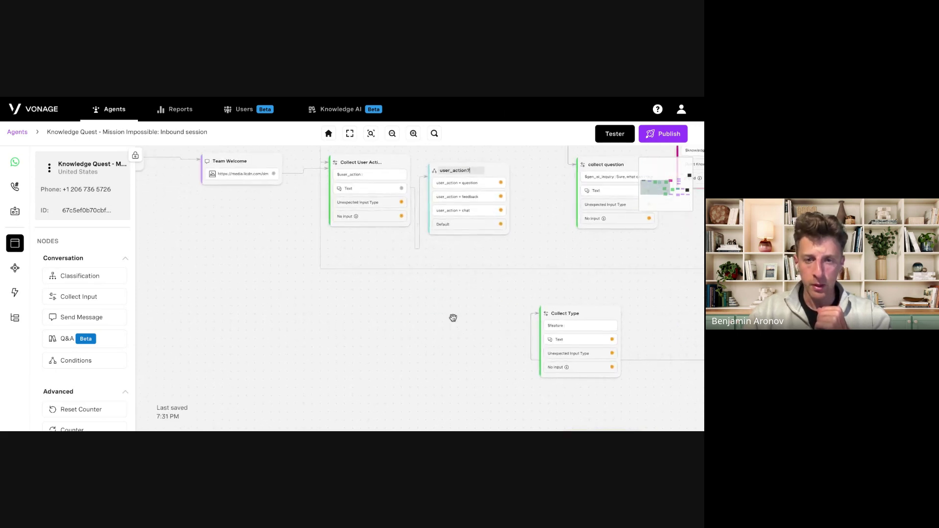
In the collect question node's settings, set the number of retries to 2.
{"action": "scroll", "coordinate": [467, 247], "scroll_direction": "up", "scroll_amount": 3}
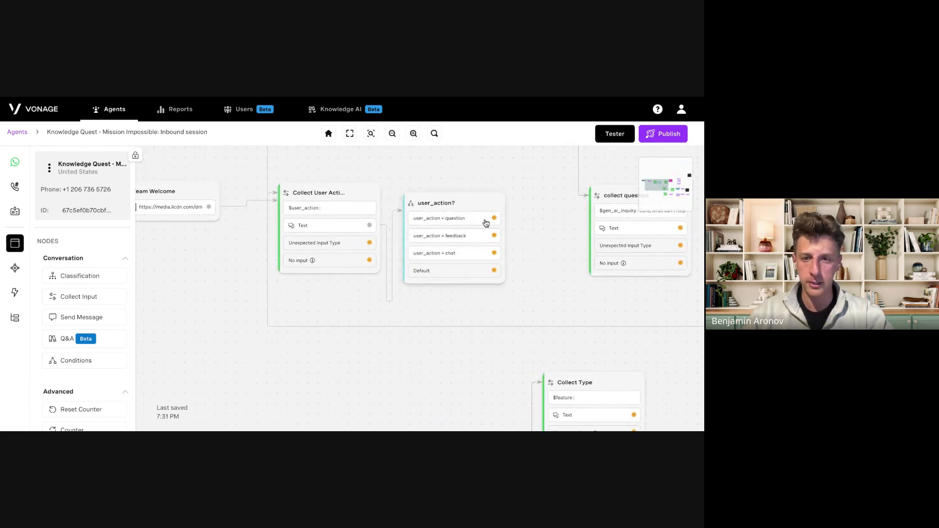
{"action": "mouse_move", "coordinate": [498, 237]}
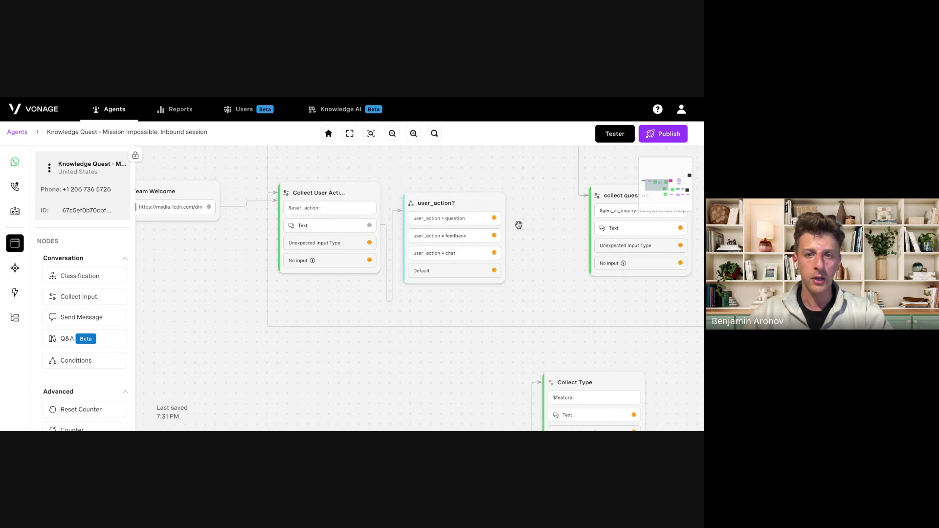
{"action": "mouse_move", "coordinate": [496, 255]}
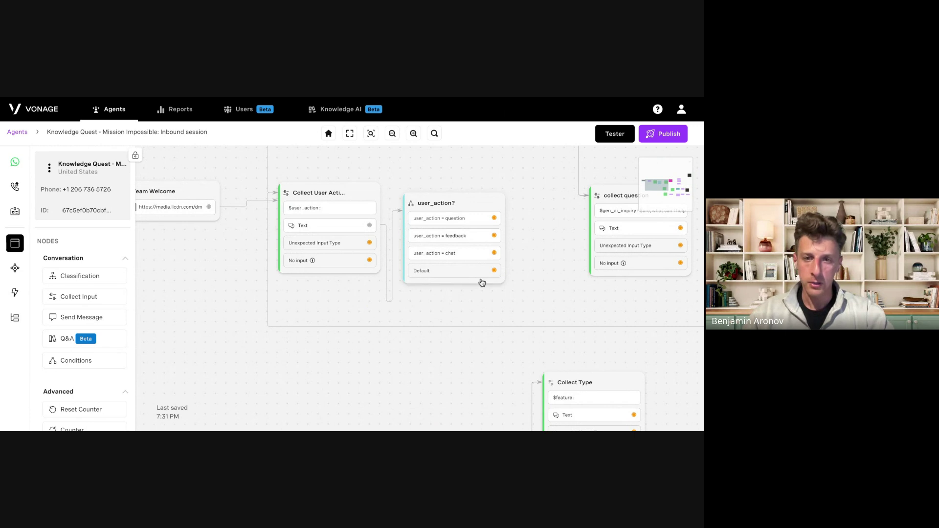
{"action": "scroll", "coordinate": [396, 342], "scroll_direction": "down", "scroll_amount": 2}
{"action": "left_click_drag", "start_coordinate": [525, 288], "coordinate": [488, 304]}
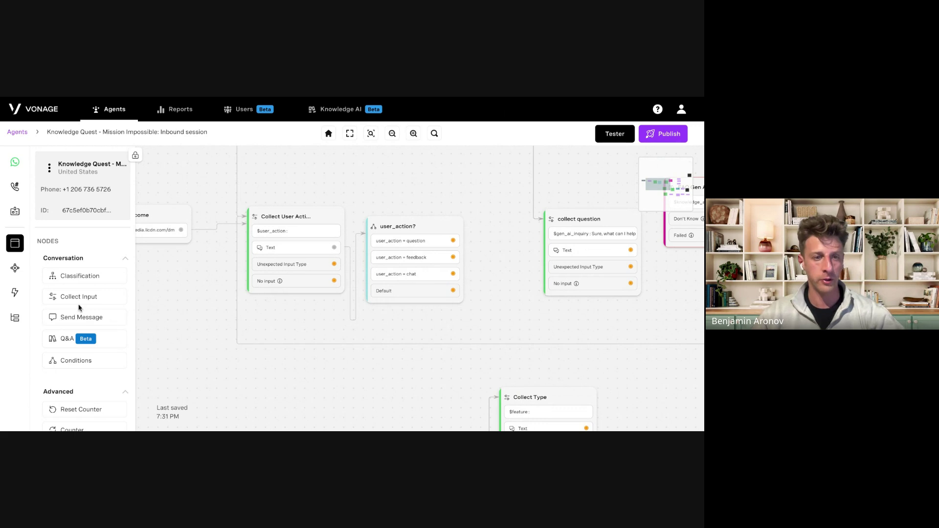
{"action": "left_click", "coordinate": [566, 236]}
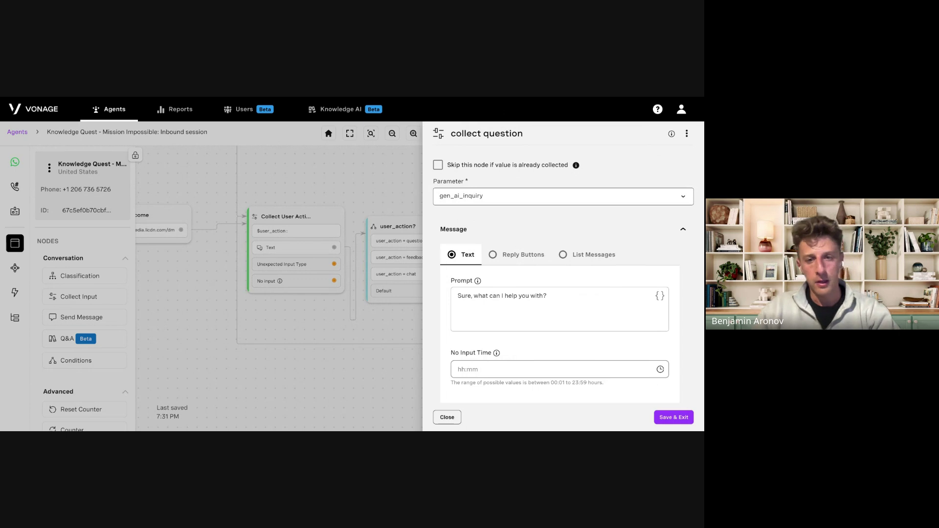
{"action": "scroll", "coordinate": [562, 220], "scroll_direction": "down", "scroll_amount": 1}
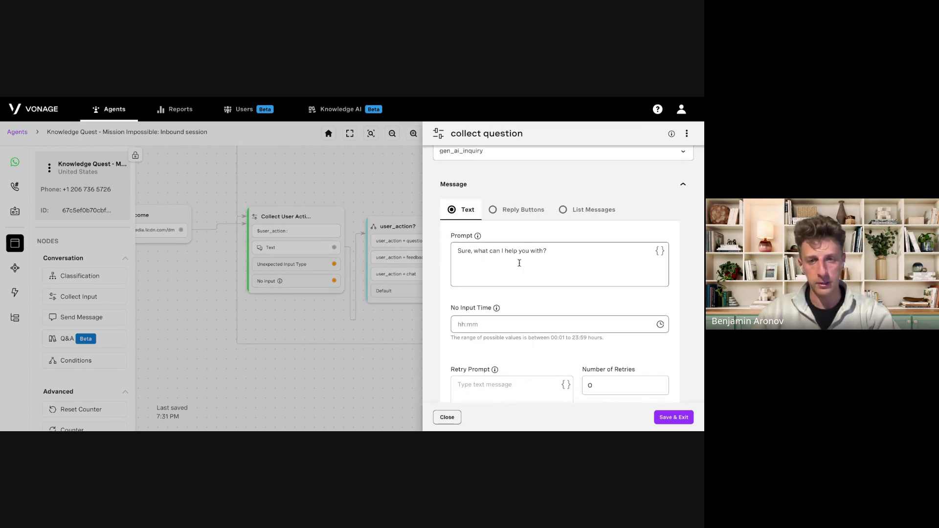
{"action": "scroll", "coordinate": [519, 263], "scroll_direction": "down", "scroll_amount": 4}
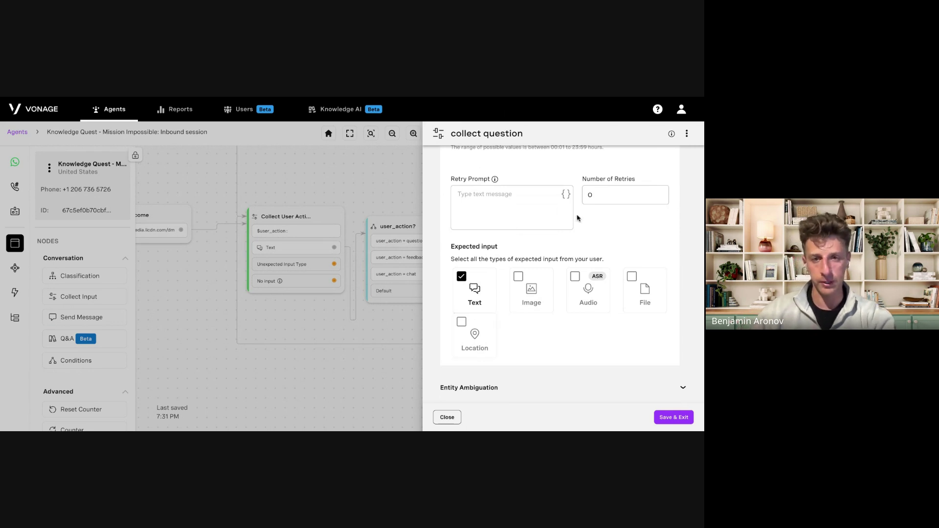
{"action": "scroll", "coordinate": [576, 215], "scroll_direction": "up", "scroll_amount": 1}
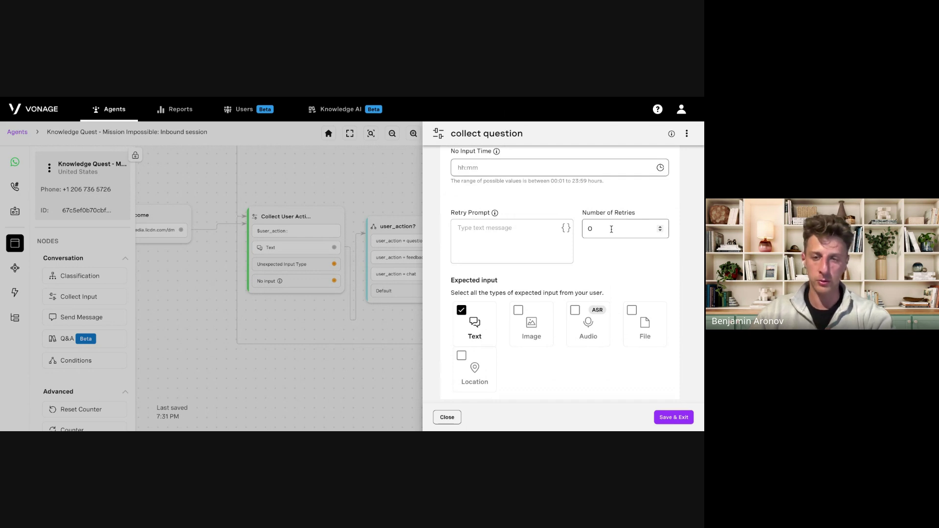
{"action": "left_click", "coordinate": [660, 227]}
Enter the retry prompt "Sorry, I didn't understand that. Try typing your question." and save the collect question node.
{"action": "left_click", "coordinate": [487, 247]}
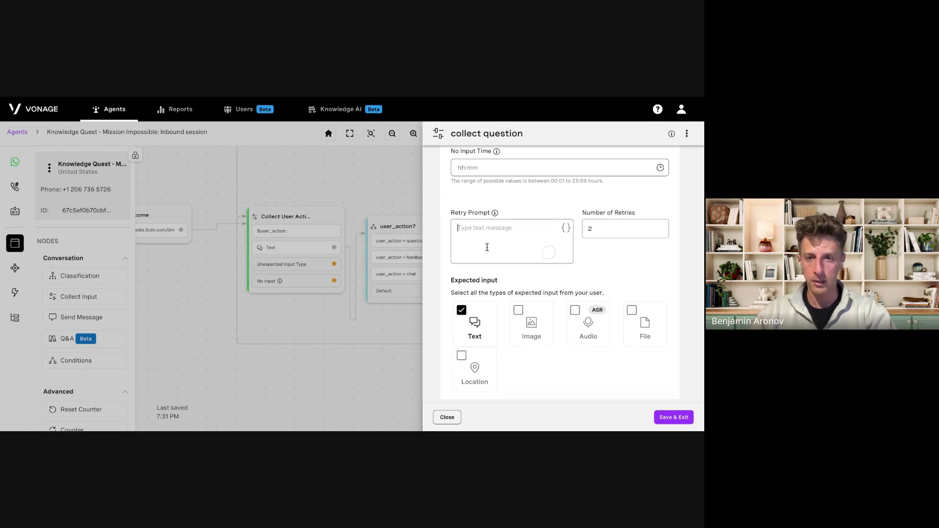
{"action": "type", "text": "Sorry, I didn't understand that. T"}
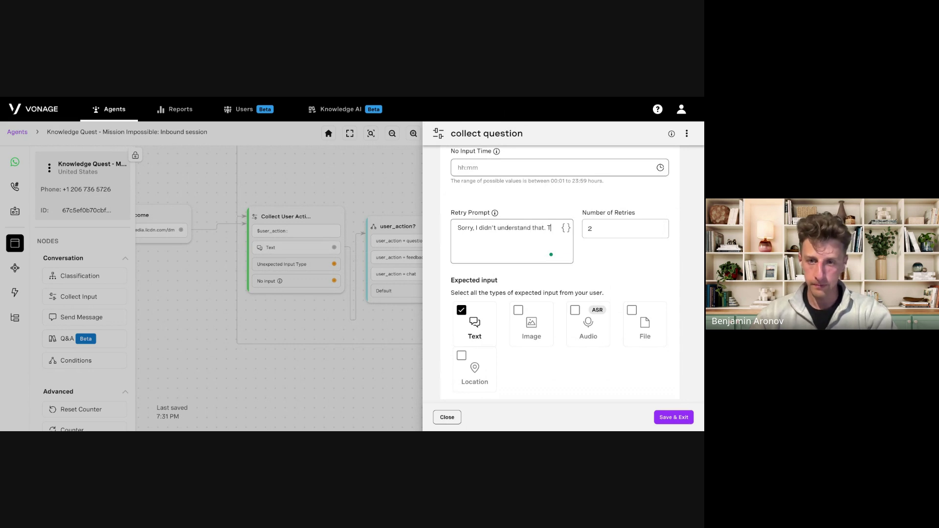
{"action": "type", "text": "y ty"}
{"action": "key", "text": "BackSpace"}
{"action": "key", "text": "BackSpace"}
{"action": "key", "text": "BackSpace"}
{"action": "key", "text": "BackSpace"}
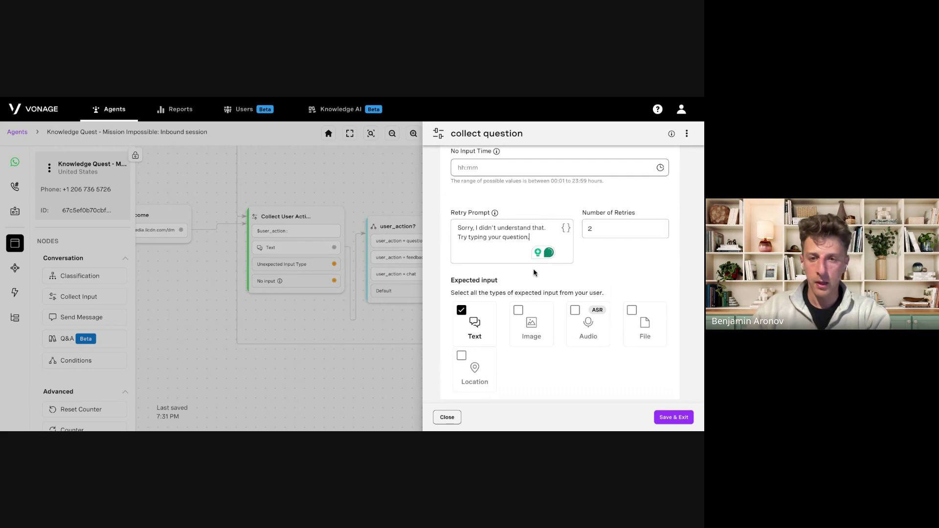
{"action": "scroll", "coordinate": [535, 272], "scroll_direction": "up", "scroll_amount": 4}
{"action": "scroll", "coordinate": [534, 273], "scroll_direction": "down", "scroll_amount": 3}
{"action": "scroll", "coordinate": [535, 273], "scroll_direction": "up", "scroll_amount": 5}
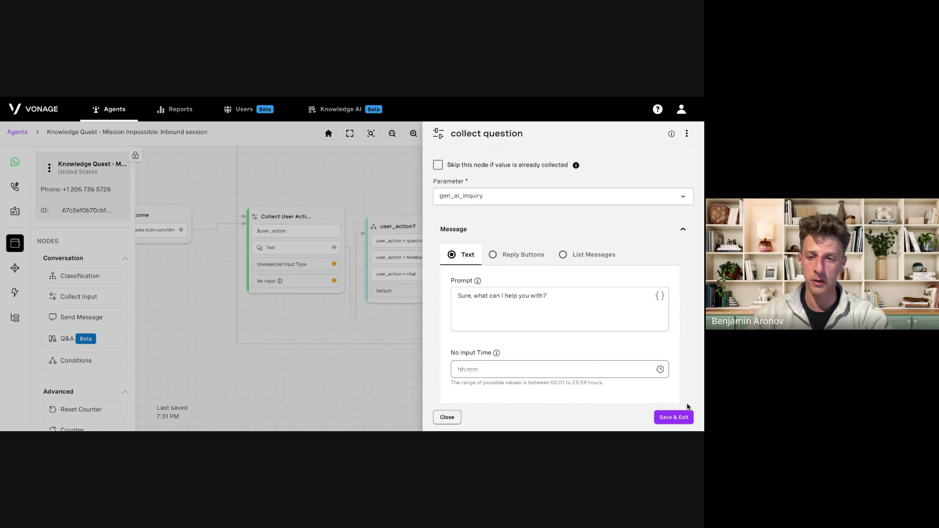
{"action": "left_click", "coordinate": [673, 418]}
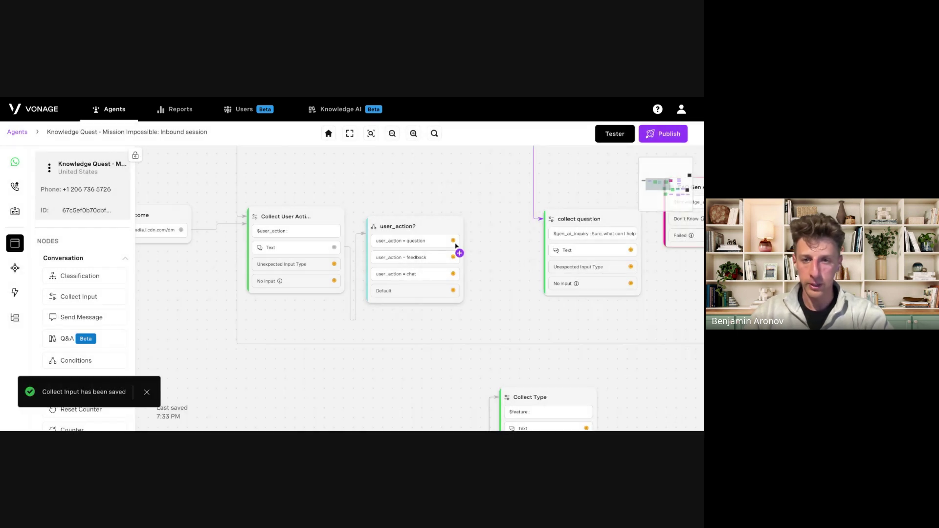
Connect the "user_action = question" output of the user_action? node to collect question, and move that node closer.
{"action": "left_click_drag", "start_coordinate": [452, 240], "coordinate": [561, 249]}
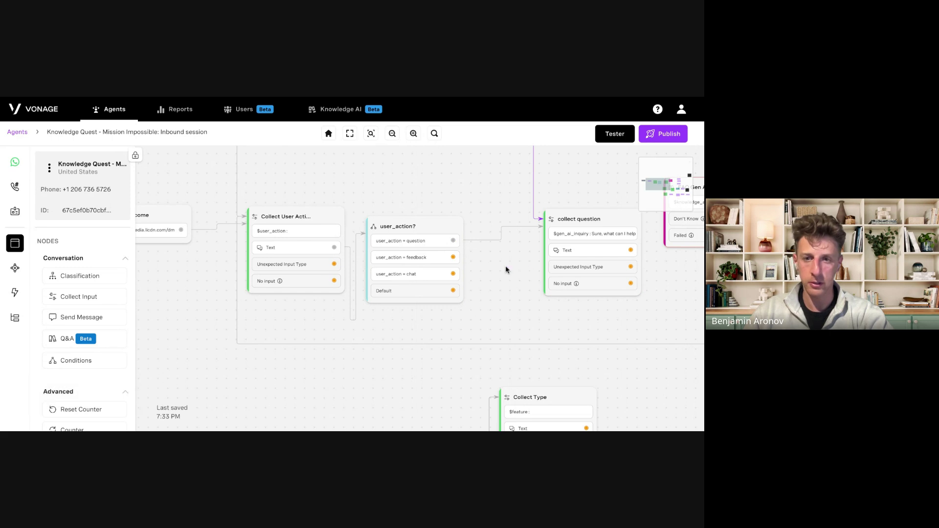
{"action": "left_click_drag", "start_coordinate": [505, 268], "coordinate": [490, 274]}
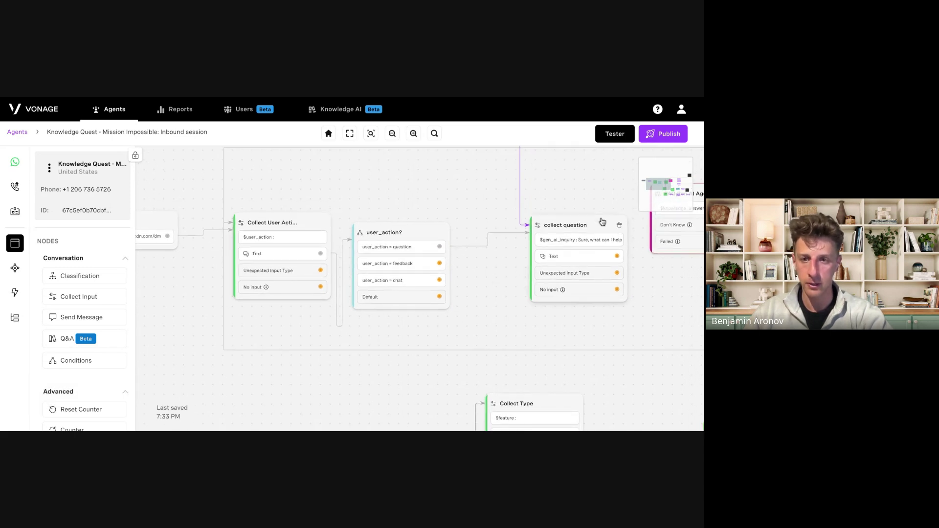
{"action": "left_click_drag", "start_coordinate": [601, 221], "coordinate": [580, 224]}
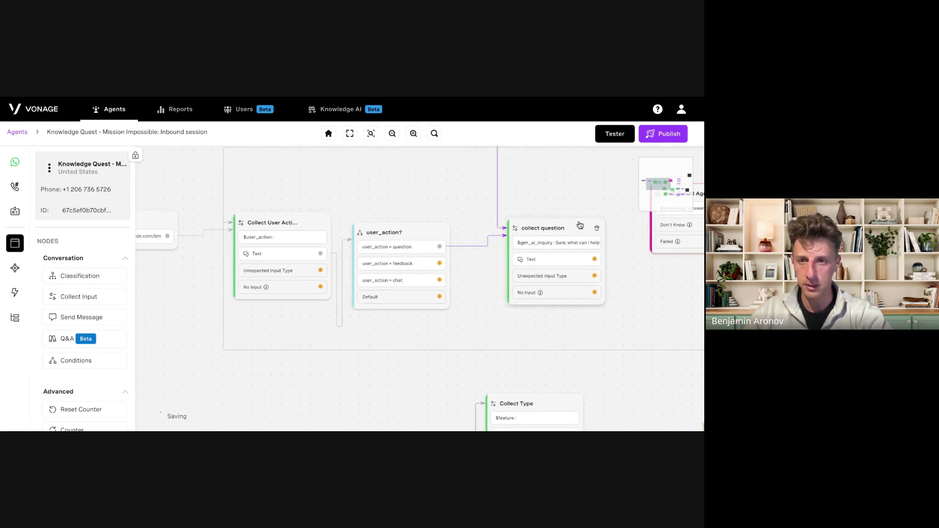
Start a fresh test chat with the agent and choose the "I have a question" reply.
{"action": "left_click", "coordinate": [614, 134]}
{"action": "left_click", "coordinate": [687, 134]}
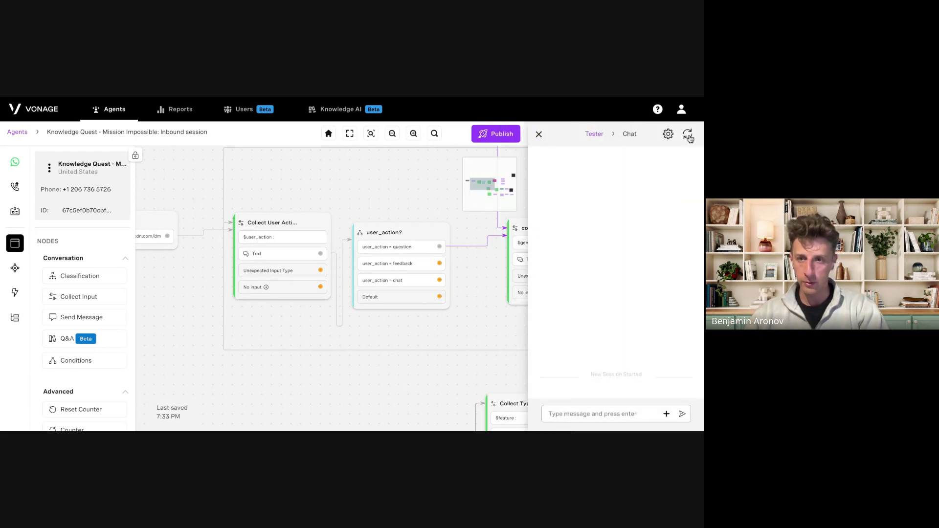
{"action": "left_click", "coordinate": [633, 346]}
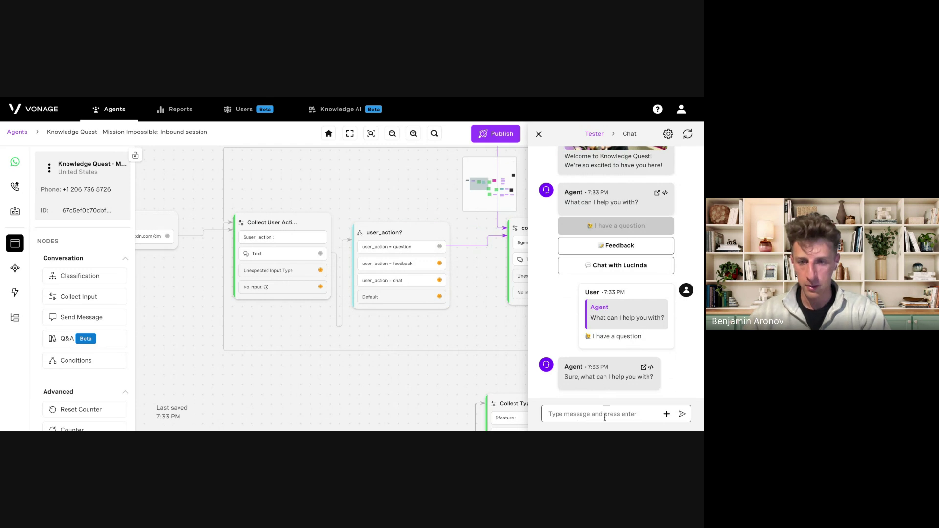
Try to send a location as the answer to the agent's question in the test chat.
{"action": "left_click", "coordinate": [666, 414]}
{"action": "left_click", "coordinate": [666, 403]}
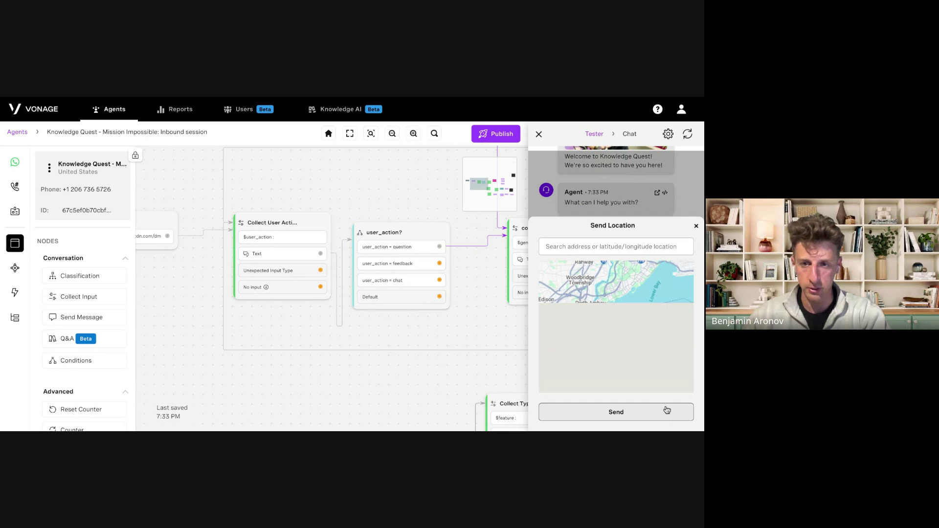
{"action": "left_click", "coordinate": [619, 410]}
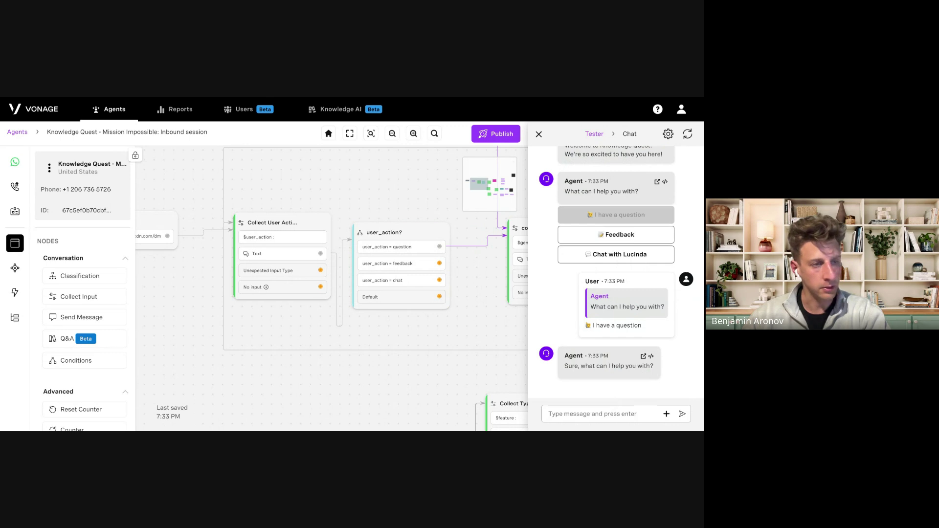
{"action": "left_click", "coordinate": [666, 414]}
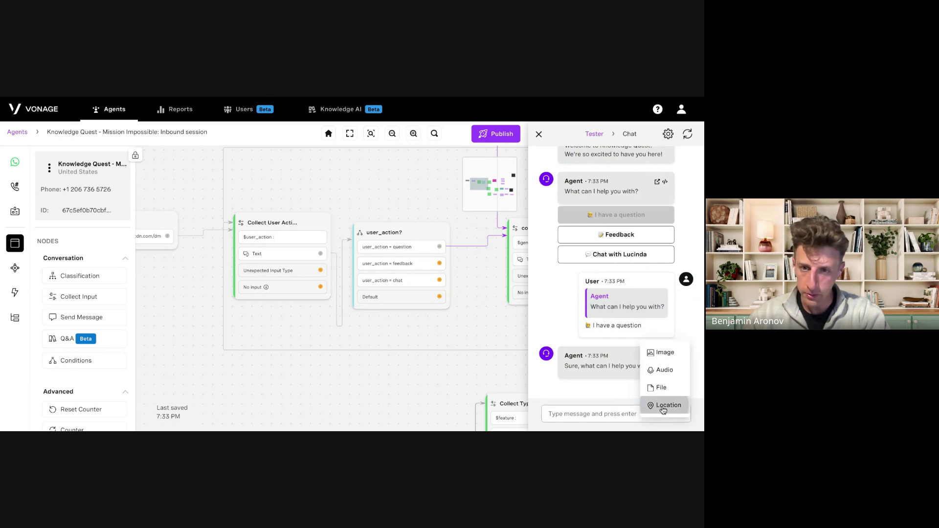
{"action": "left_click", "coordinate": [667, 403]}
{"action": "left_click", "coordinate": [645, 411]}
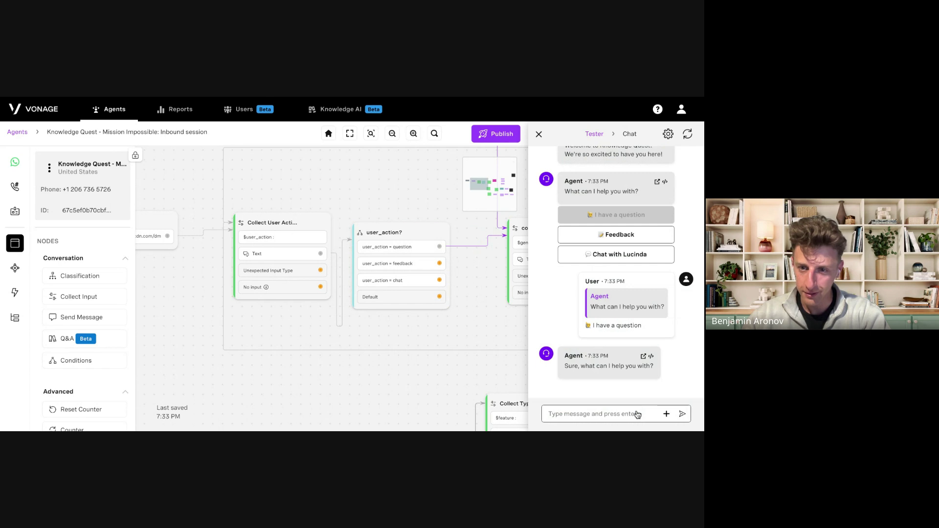
{"action": "scroll", "coordinate": [632, 362], "scroll_direction": "up", "scroll_amount": 2}
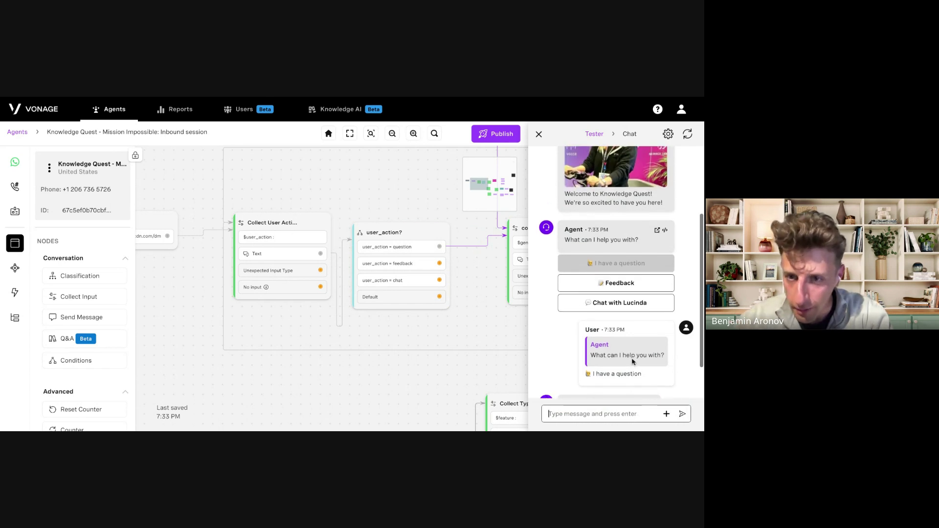
{"action": "scroll", "coordinate": [633, 362], "scroll_direction": "down", "scroll_amount": 2}
Send a QR code image in the test chat, followed by the question "When is the next Knowledge Quest?".
{"action": "left_click", "coordinate": [666, 413]}
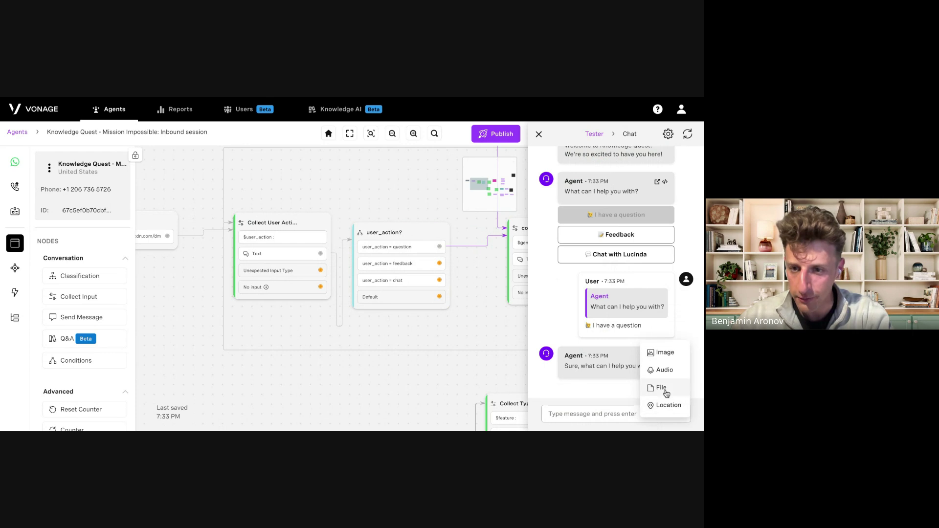
{"action": "left_click", "coordinate": [660, 354]}
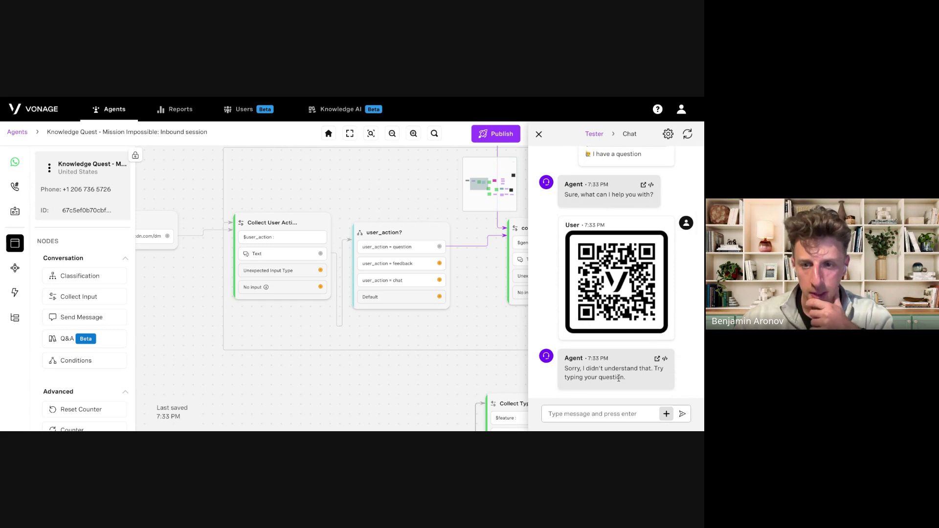
{"action": "left_click", "coordinate": [589, 413]}
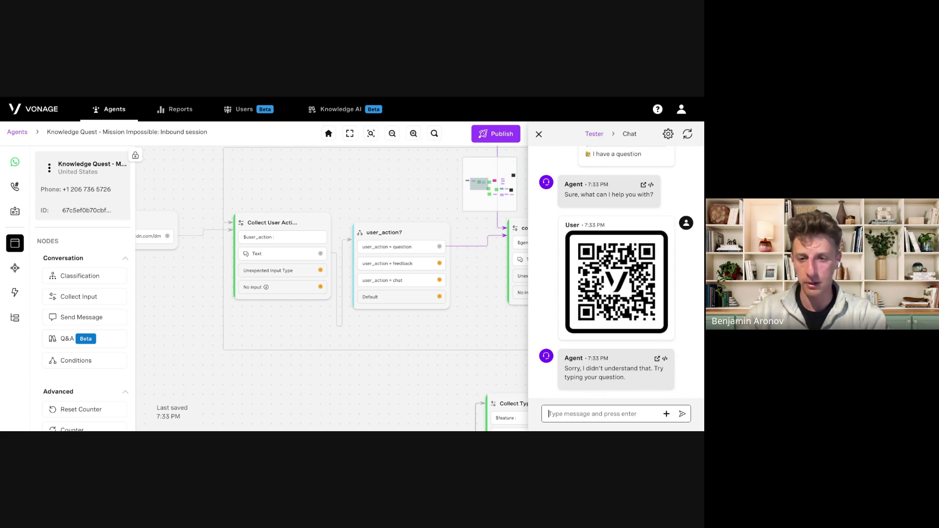
{"action": "type", "text": "When is the next Knowledge Quest?"}
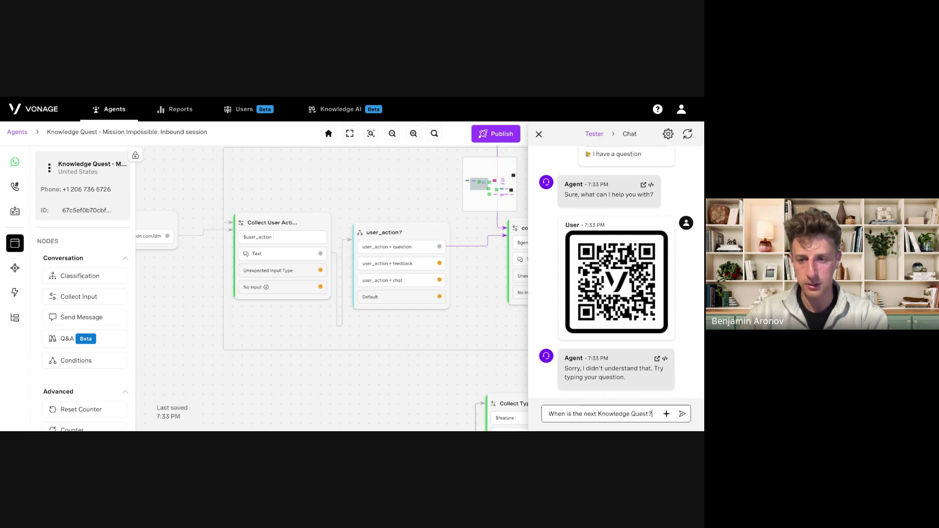
{"action": "key", "text": "Return"}
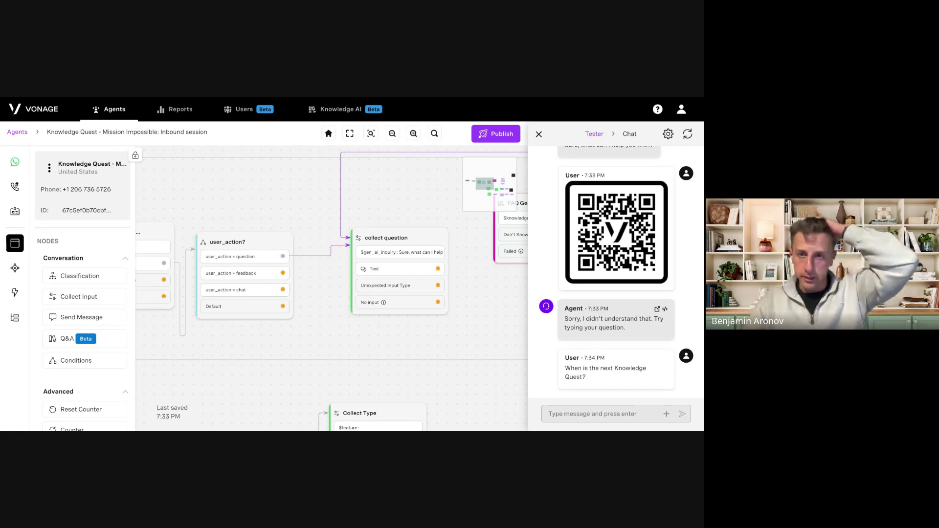
Add a Q&A node below collect question, open its settings and close the test chat.
{"action": "scroll", "coordinate": [61, 283], "scroll_direction": "down", "scroll_amount": 3}
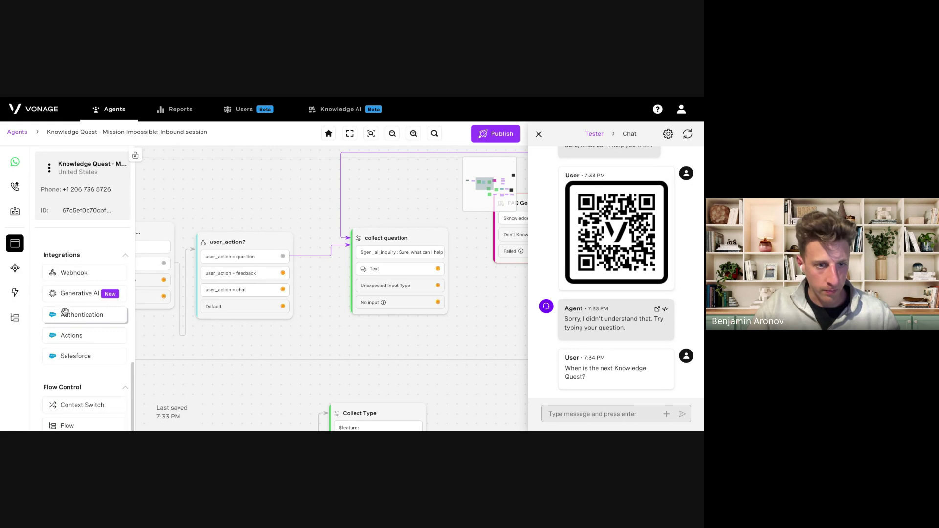
{"action": "scroll", "coordinate": [66, 317], "scroll_direction": "down", "scroll_amount": 8}
{"action": "scroll", "coordinate": [71, 329], "scroll_direction": "up", "scroll_amount": 3}
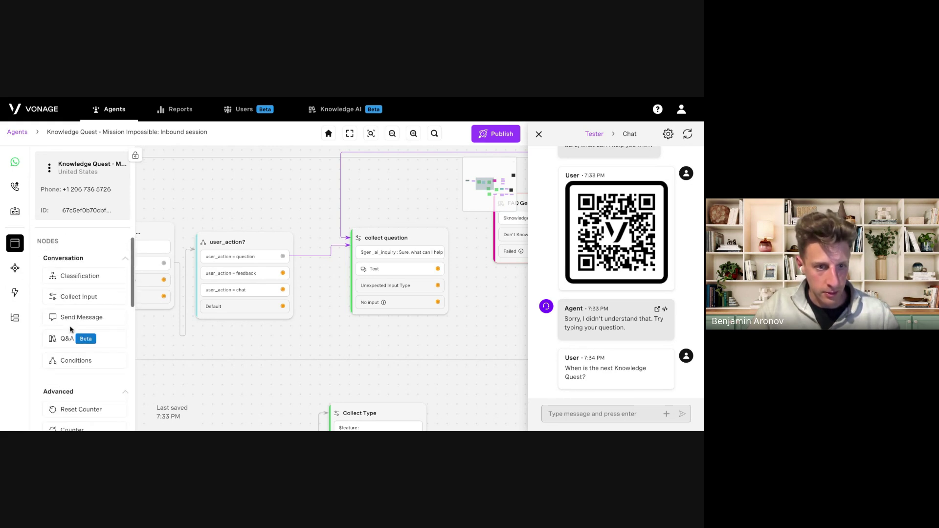
{"action": "left_click_drag", "start_coordinate": [64, 340], "coordinate": [339, 339]}
{"action": "left_click", "coordinate": [344, 354]}
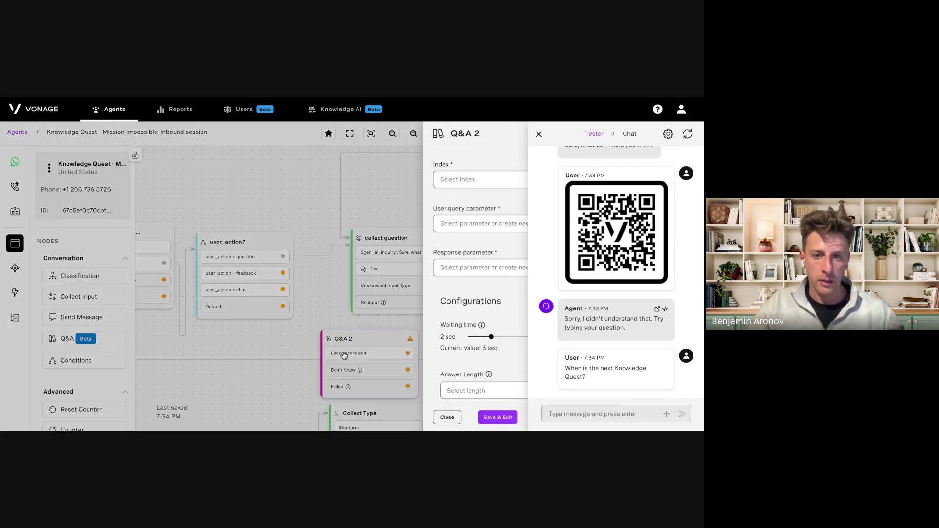
{"action": "left_click", "coordinate": [539, 134]}
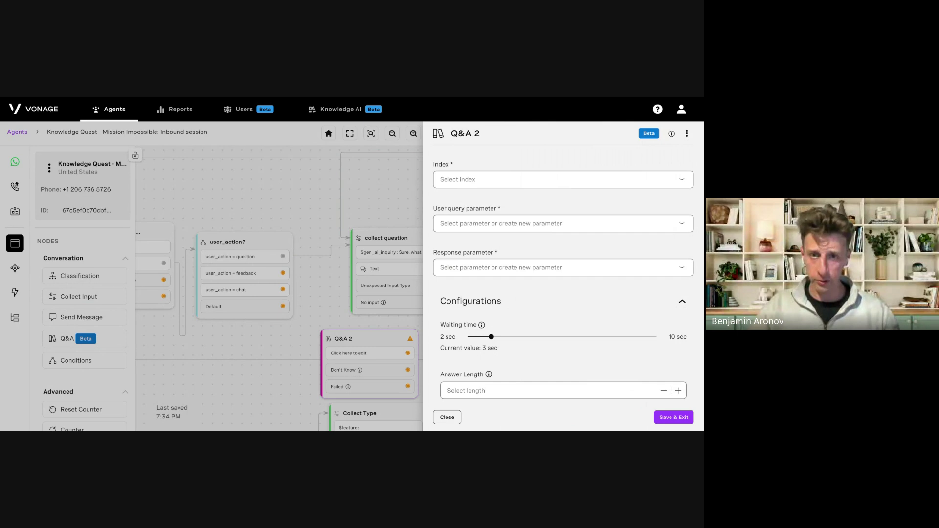
Set the Q&A node's user query parameter to gen_ai_inquiry.
{"action": "left_click", "coordinate": [484, 224]}
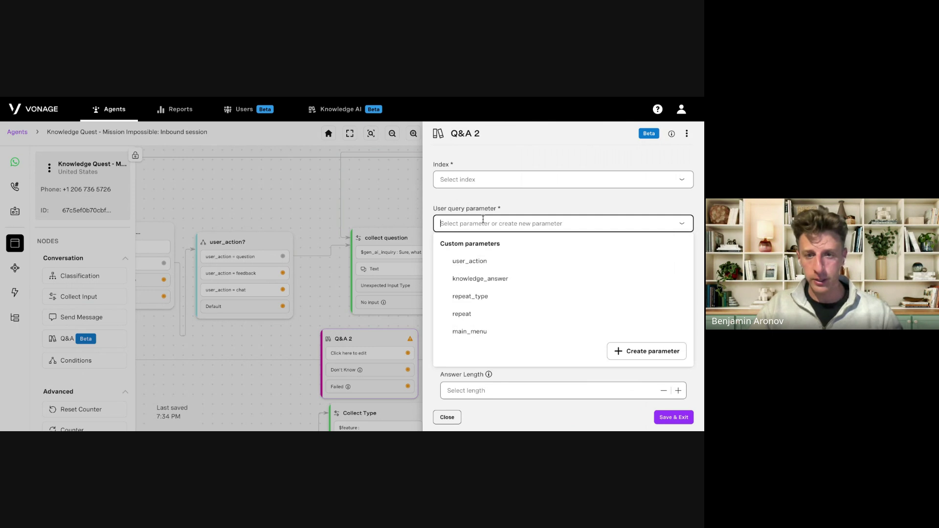
{"action": "scroll", "coordinate": [491, 293], "scroll_direction": "down", "scroll_amount": 5}
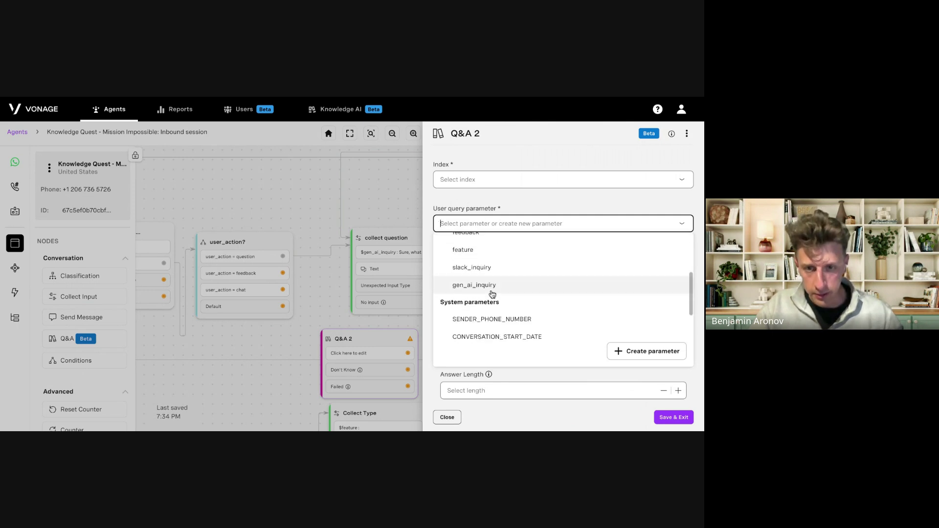
{"action": "left_click", "coordinate": [492, 286]}
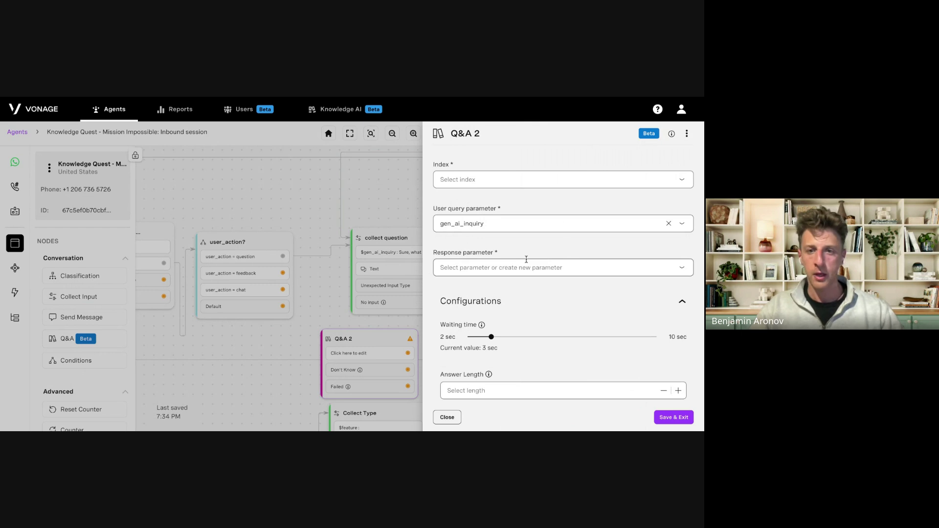
Set the Q&A node's response parameter to knowledge_answer.
{"action": "left_click", "coordinate": [524, 260]}
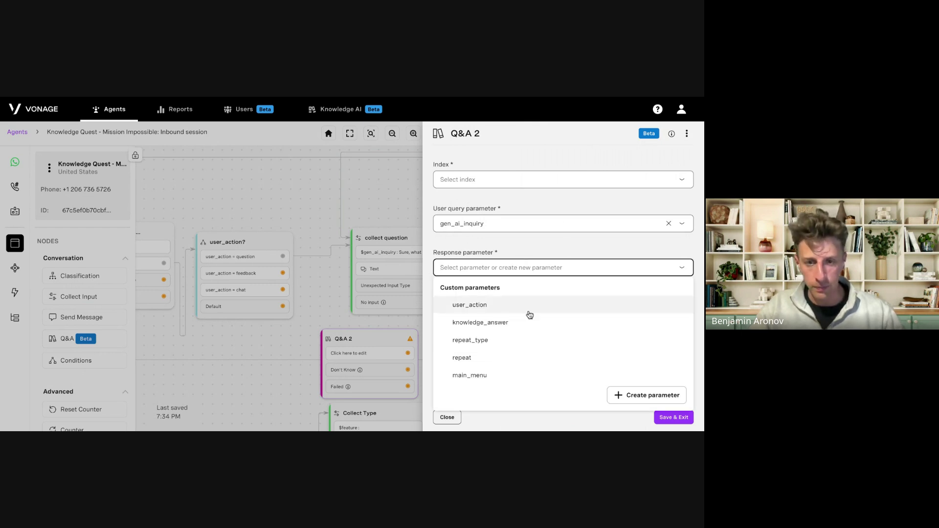
{"action": "scroll", "coordinate": [530, 314], "scroll_direction": "down", "scroll_amount": 2}
{"action": "scroll", "coordinate": [529, 315], "scroll_direction": "up", "scroll_amount": 1}
{"action": "left_click", "coordinate": [514, 310]}
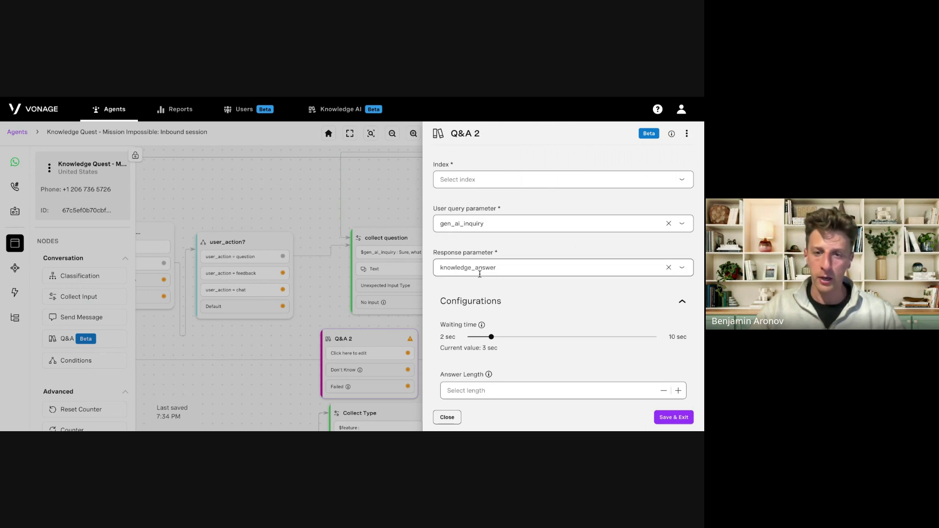
Examine the Q&A node's waiting time, answer length and response guidelines settings.
{"action": "scroll", "coordinate": [489, 274], "scroll_direction": "down", "scroll_amount": 2}
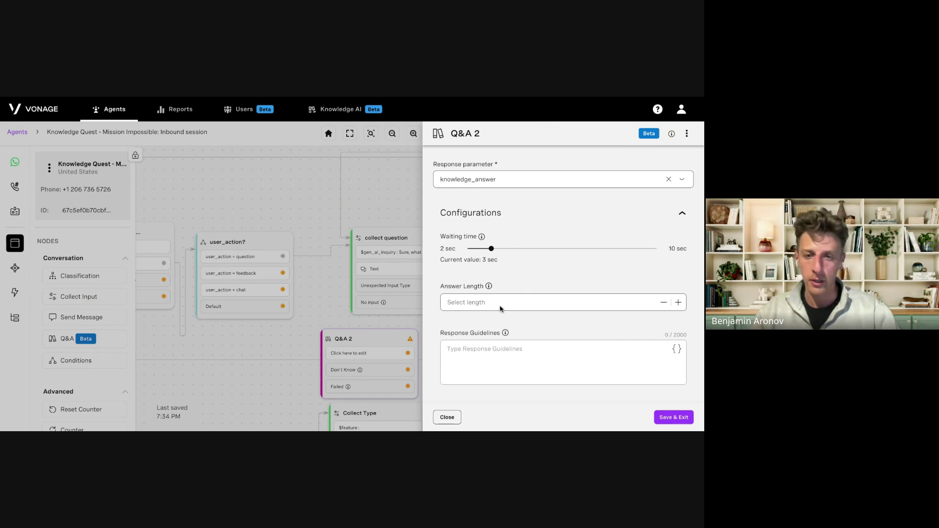
{"action": "left_click", "coordinate": [477, 307]}
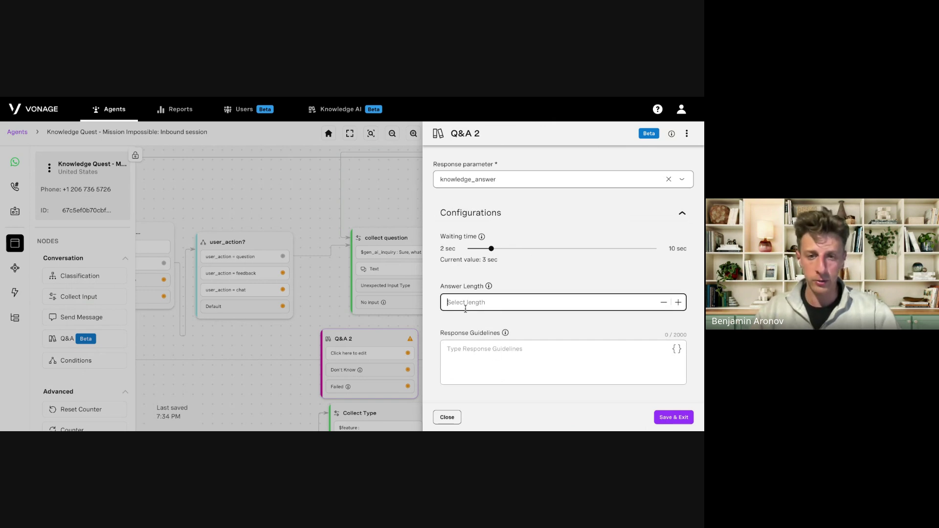
{"action": "left_click", "coordinate": [466, 321]}
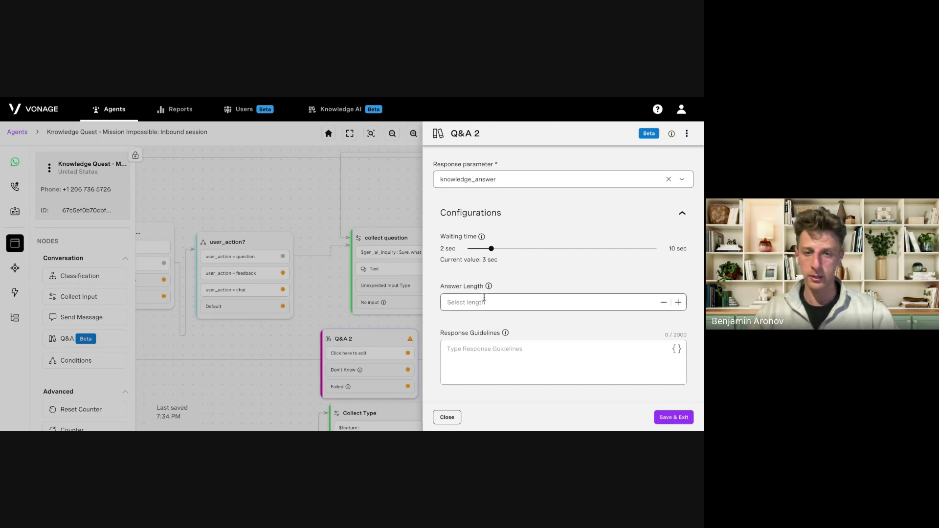
{"action": "left_click", "coordinate": [482, 301]}
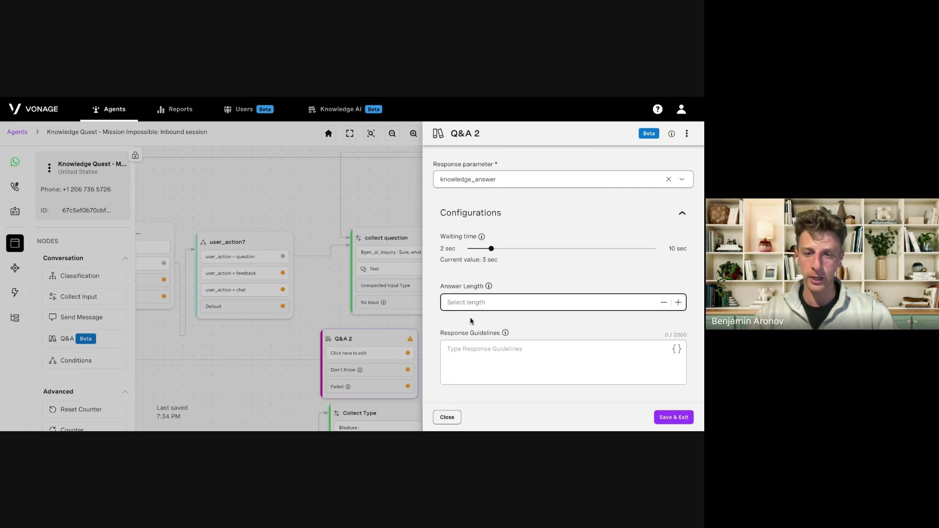
{"action": "left_click", "coordinate": [469, 323]}
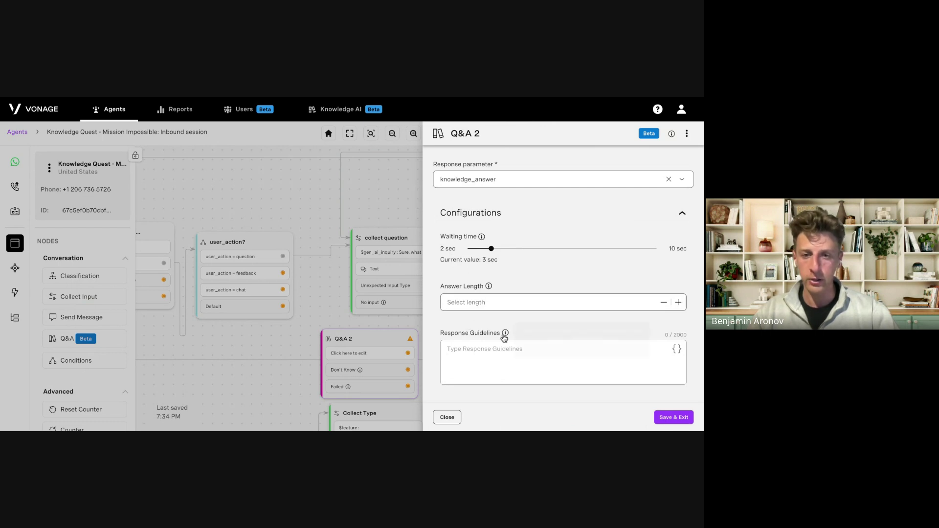
{"action": "left_click", "coordinate": [478, 360]}
{"action": "scroll", "coordinate": [484, 354], "scroll_direction": "up", "scroll_amount": 4}
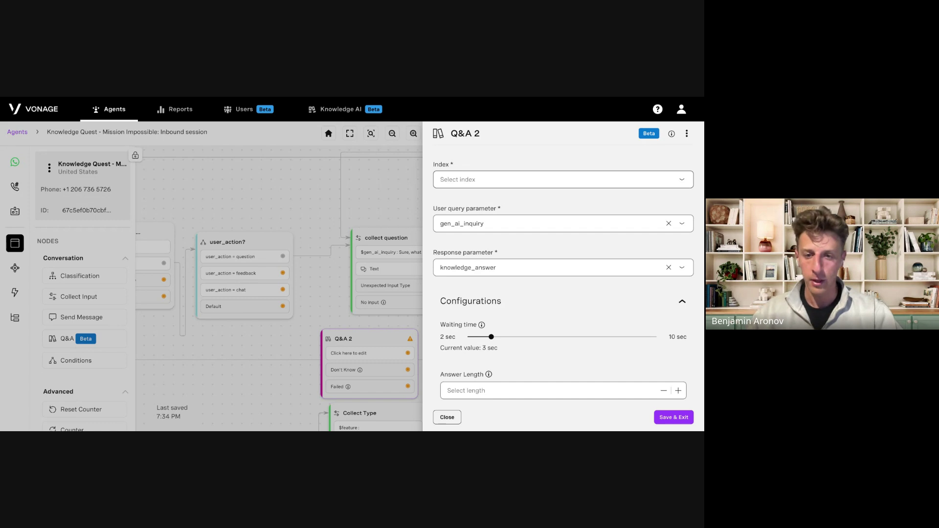
Leave the Q&A 2 node's settings without saving and delete the node from the flow.
{"action": "left_click", "coordinate": [447, 417]}
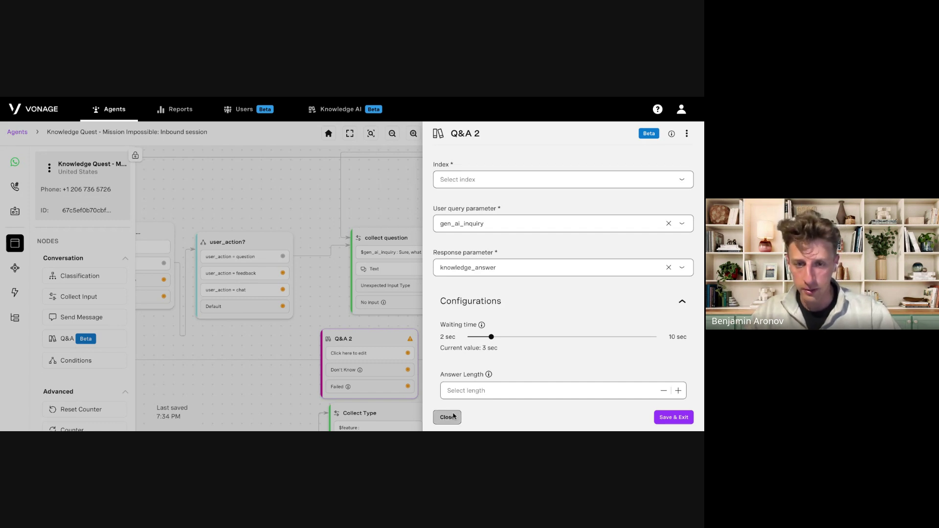
{"action": "left_click", "coordinate": [453, 416]}
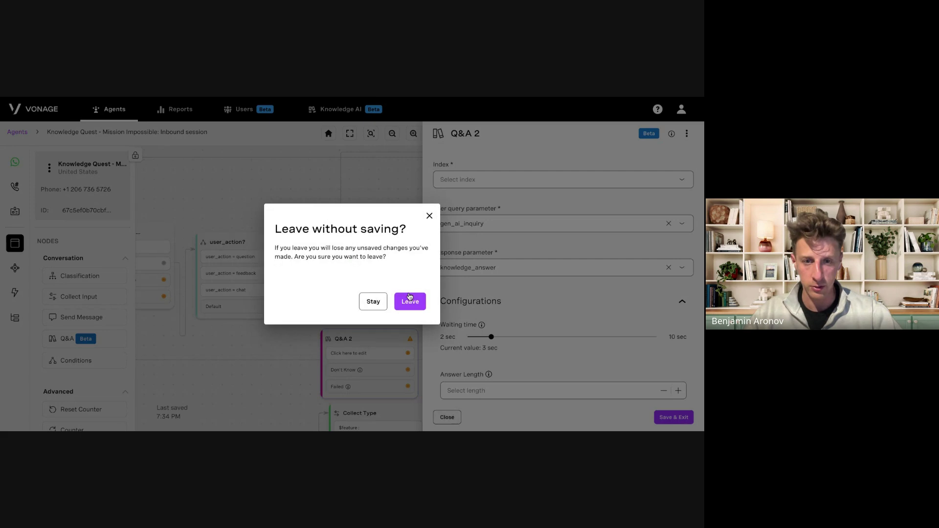
{"action": "left_click", "coordinate": [406, 300]}
{"action": "left_click", "coordinate": [403, 343]}
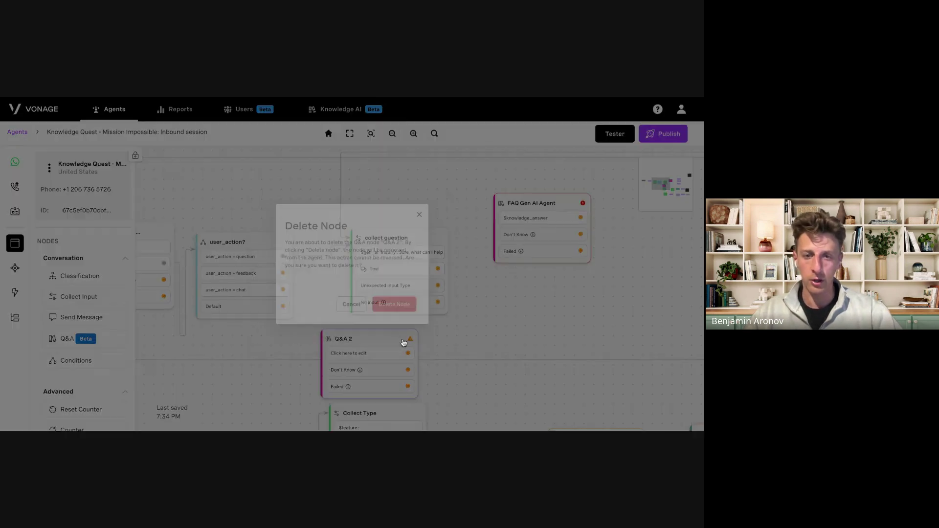
{"action": "left_click", "coordinate": [401, 310]}
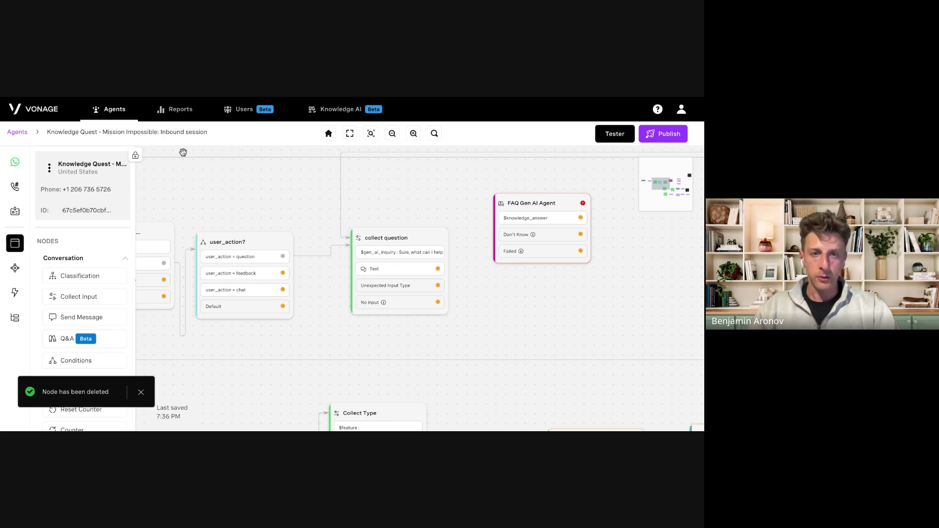
Open the Knowledge AI sources and preview the Knowledge Quest Blog Post website source.
{"action": "left_click", "coordinate": [355, 110]}
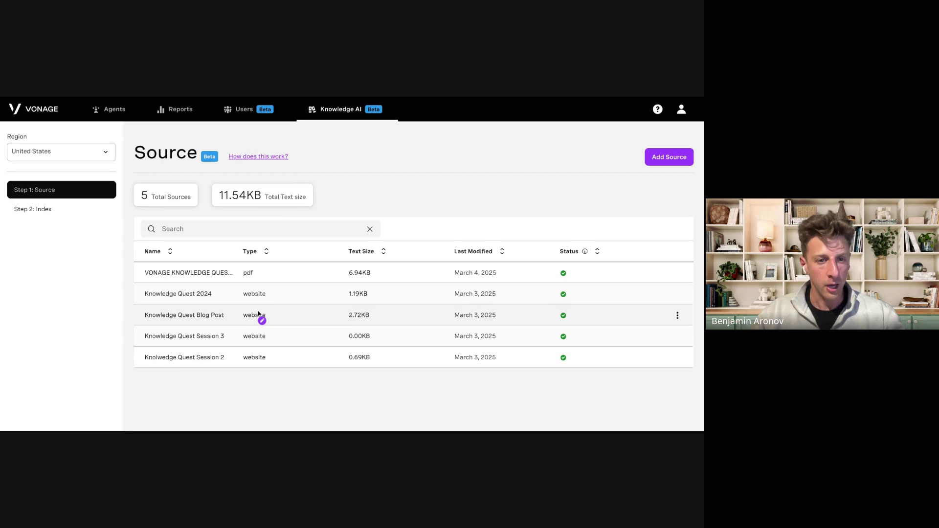
{"action": "left_click", "coordinate": [189, 317]}
{"action": "left_click", "coordinate": [273, 322]}
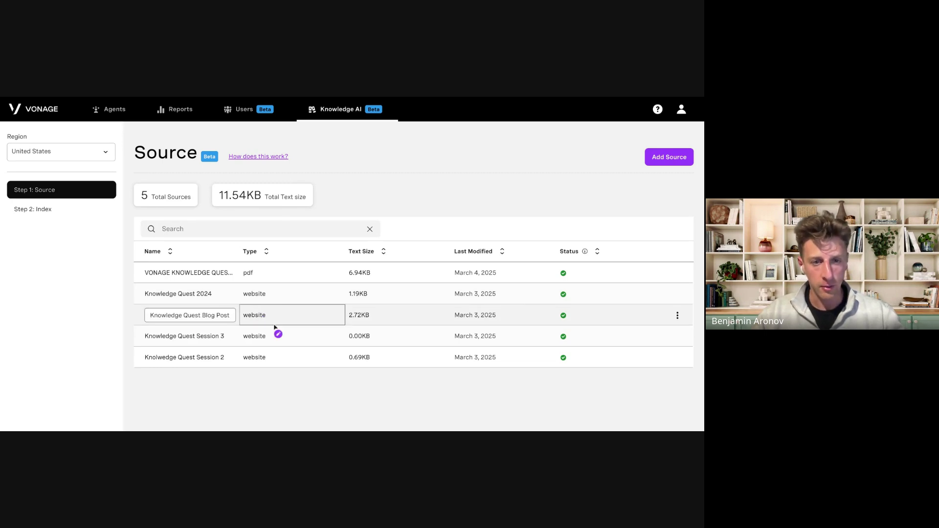
{"action": "left_click", "coordinate": [412, 390]}
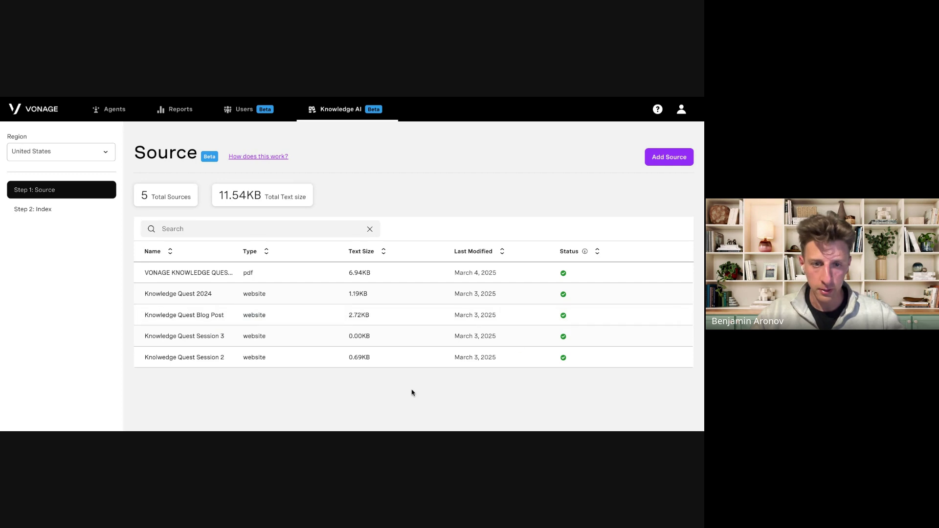
{"action": "left_click", "coordinate": [419, 314]}
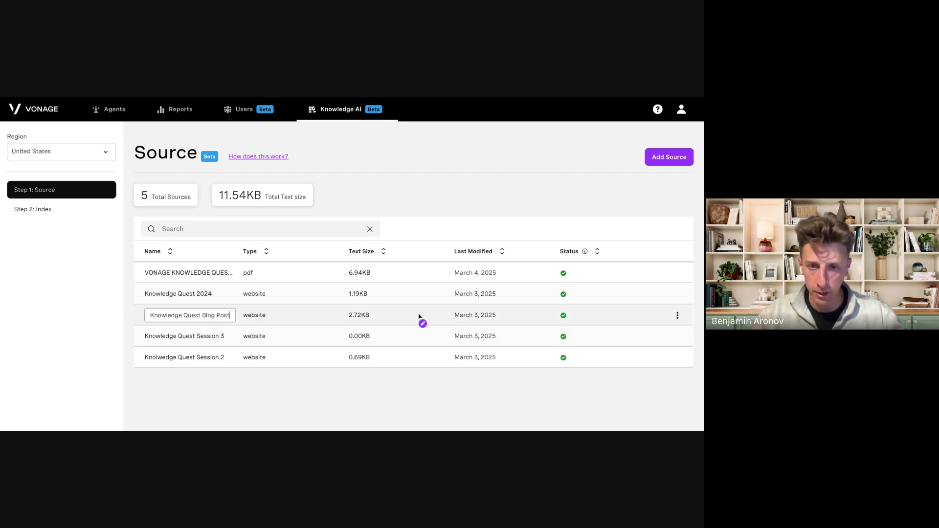
{"action": "left_click", "coordinate": [491, 314]}
{"action": "left_click", "coordinate": [678, 315]}
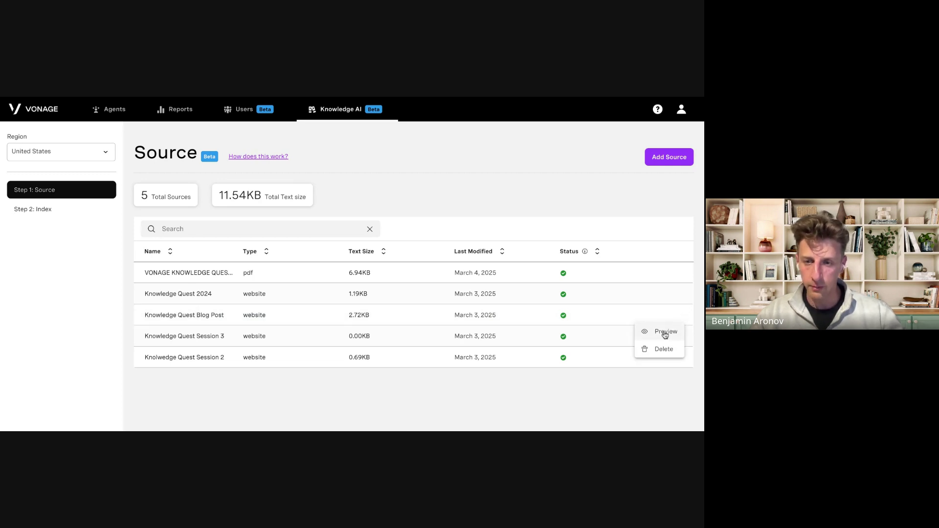
{"action": "left_click", "coordinate": [665, 332]}
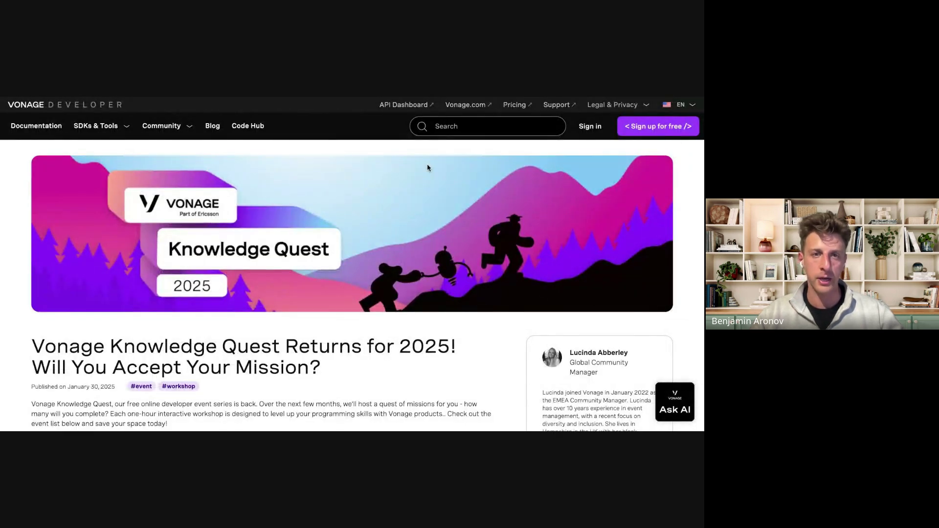
Look through the blog post's list of Mission Impossible sessions and return to the Knowledge AI sources.
{"action": "scroll", "coordinate": [453, 271], "scroll_direction": "down", "scroll_amount": 20}
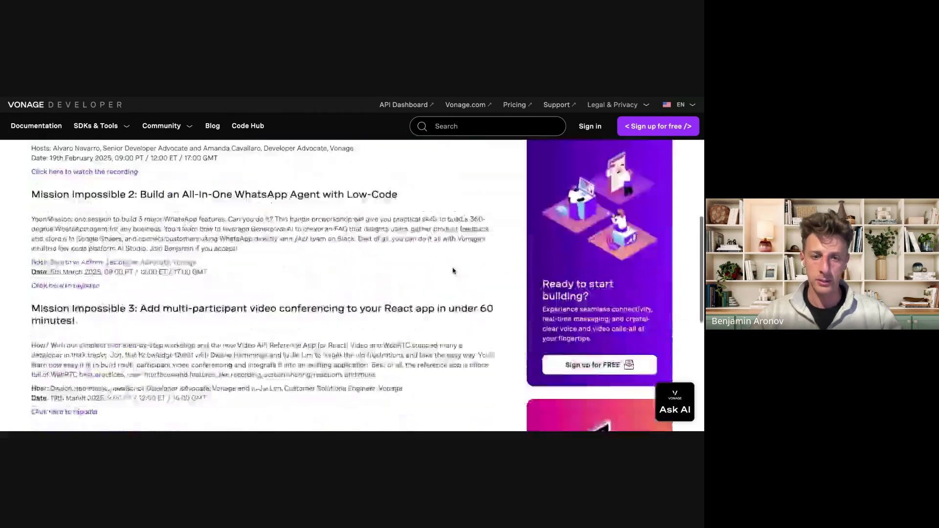
{"action": "scroll", "coordinate": [453, 270], "scroll_direction": "up", "scroll_amount": 20}
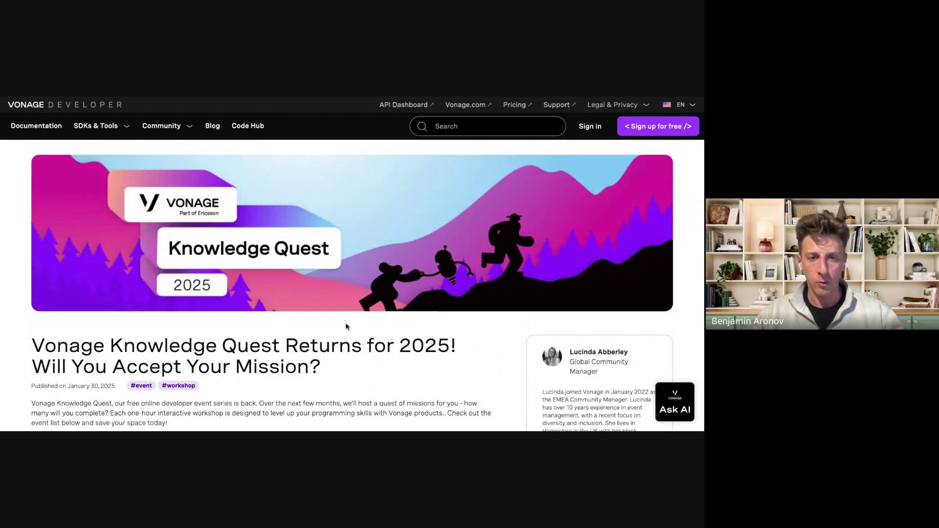
{"action": "scroll", "coordinate": [346, 326], "scroll_direction": "down", "scroll_amount": 2}
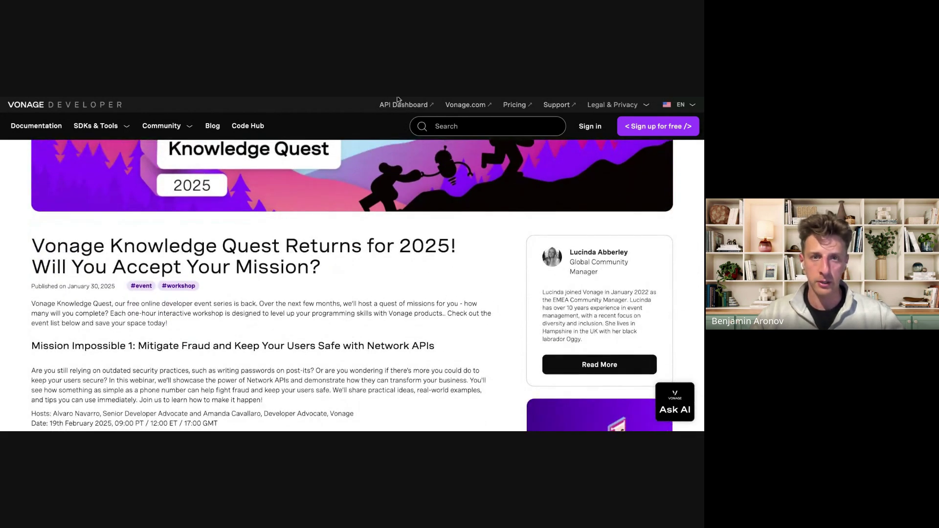
{"action": "left_click", "coordinate": [399, 105]}
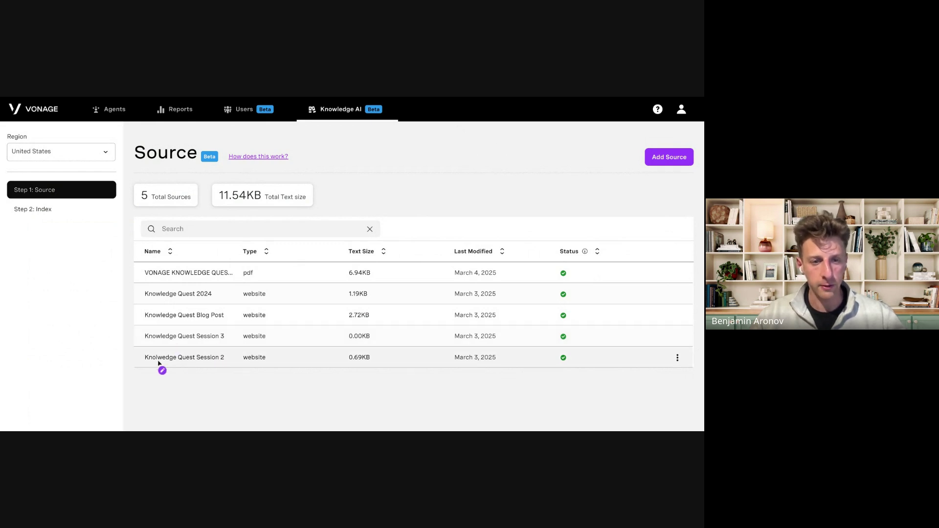
Check the available actions for the Knowledge Quest Session 2, Knowledge Quest 2024 and PDF sources.
{"action": "left_click", "coordinate": [677, 359]}
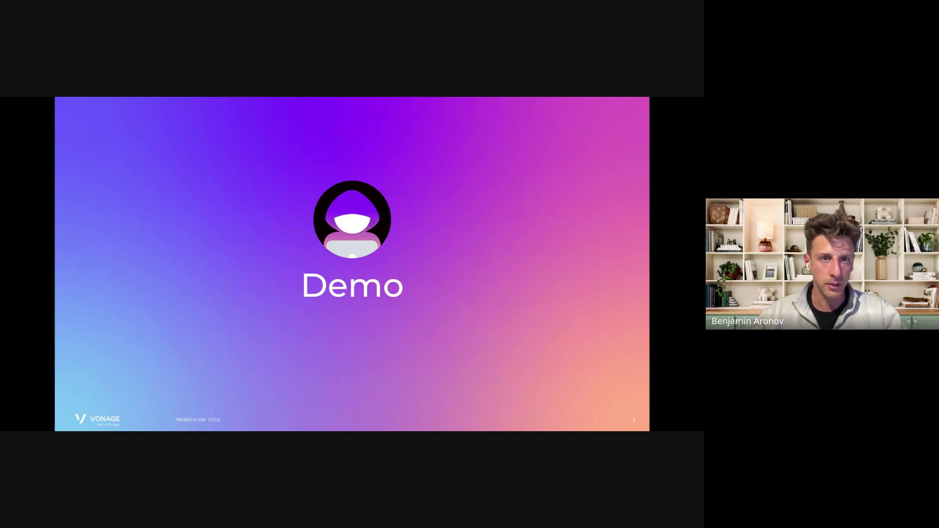
{"action": "key", "text": "ctrl+Tab"}
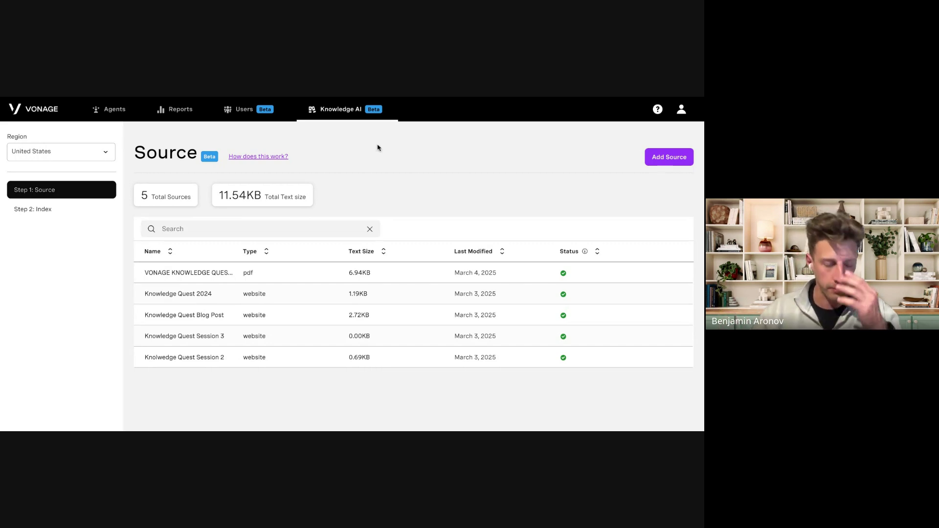
{"action": "mouse_move", "coordinate": [235, 311]}
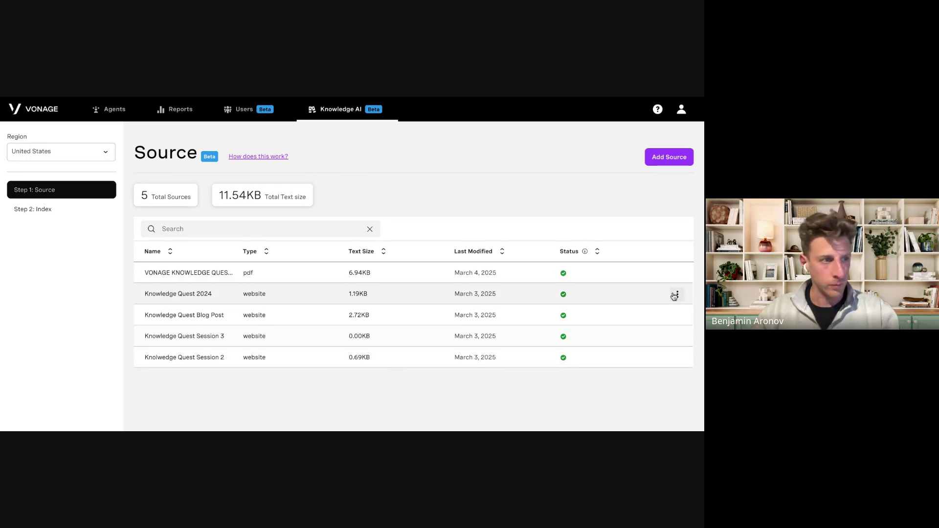
{"action": "left_click", "coordinate": [675, 295]}
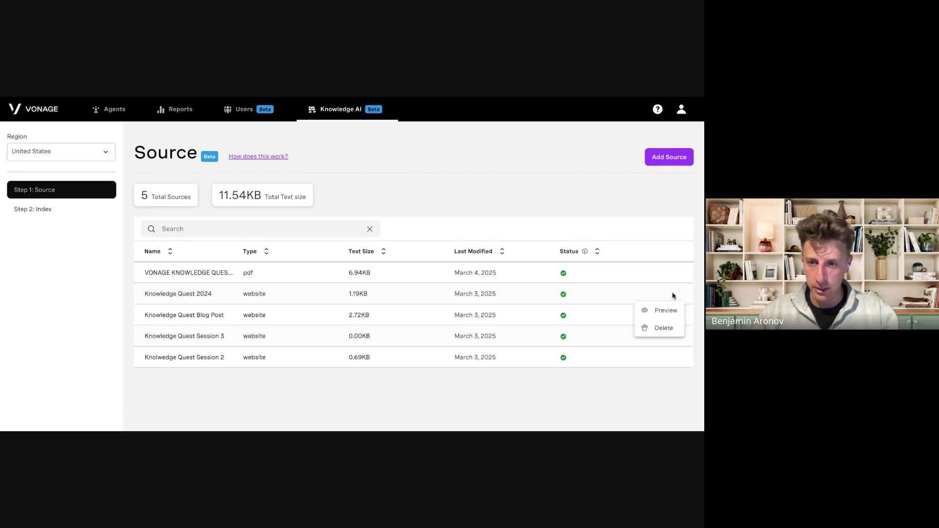
{"action": "left_click", "coordinate": [348, 292]}
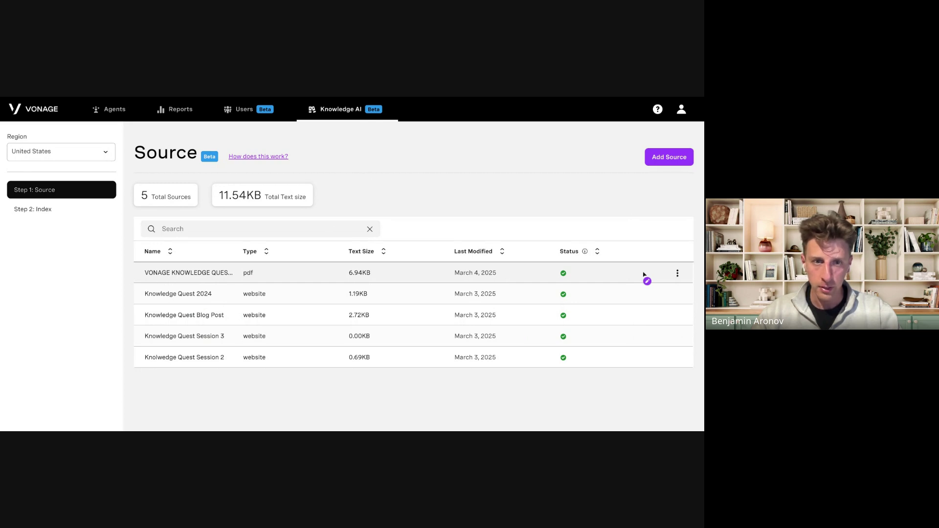
{"action": "left_click", "coordinate": [679, 274]}
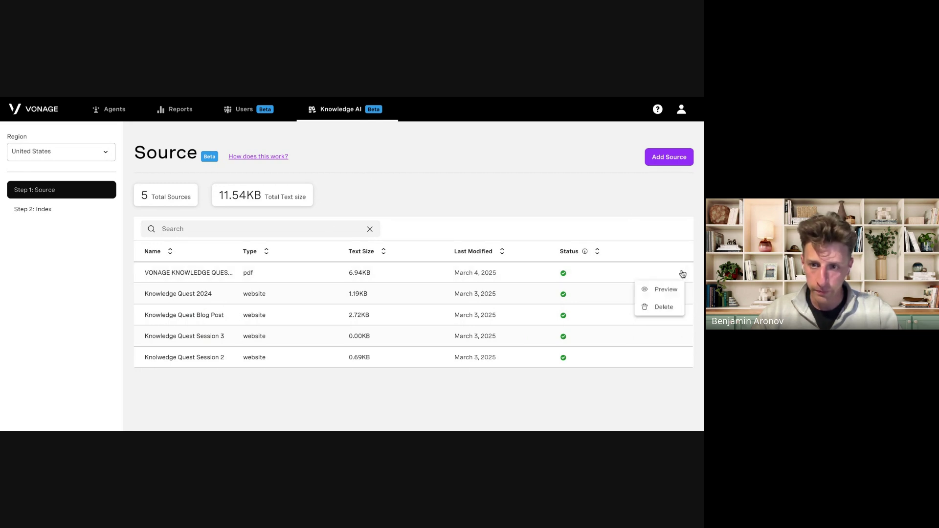
{"action": "left_click", "coordinate": [679, 274]}
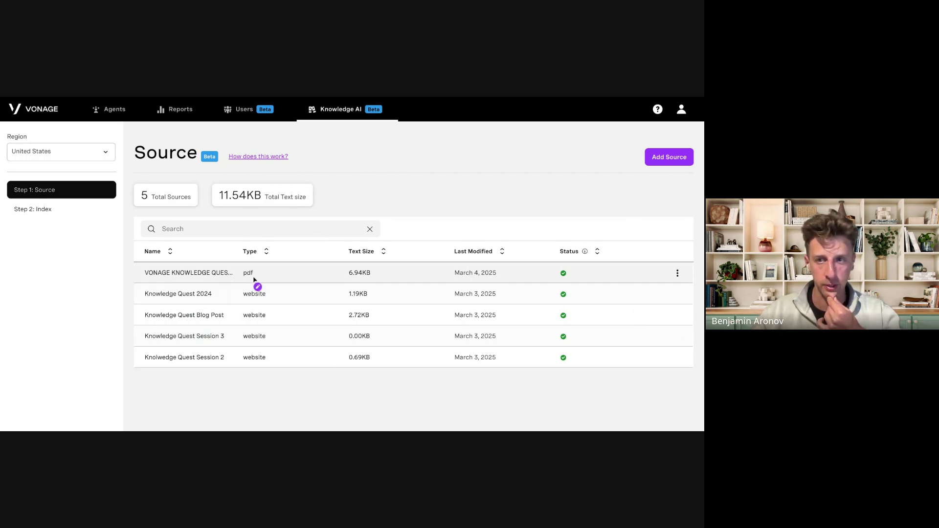
Examine the Add Source form for local files and close it without adding a source.
{"action": "left_click", "coordinate": [666, 154]}
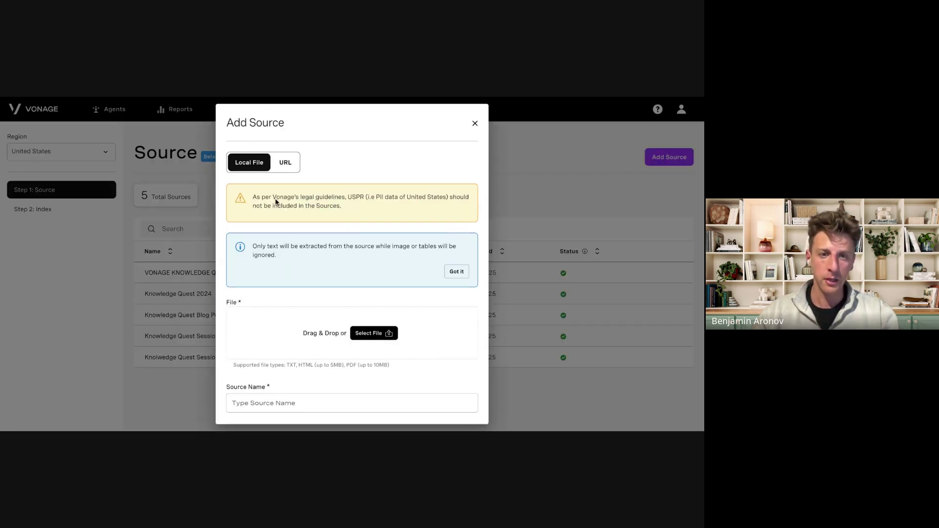
{"action": "scroll", "coordinate": [276, 202], "scroll_direction": "down", "scroll_amount": 1}
{"action": "scroll", "coordinate": [277, 202], "scroll_direction": "down", "scroll_amount": 1}
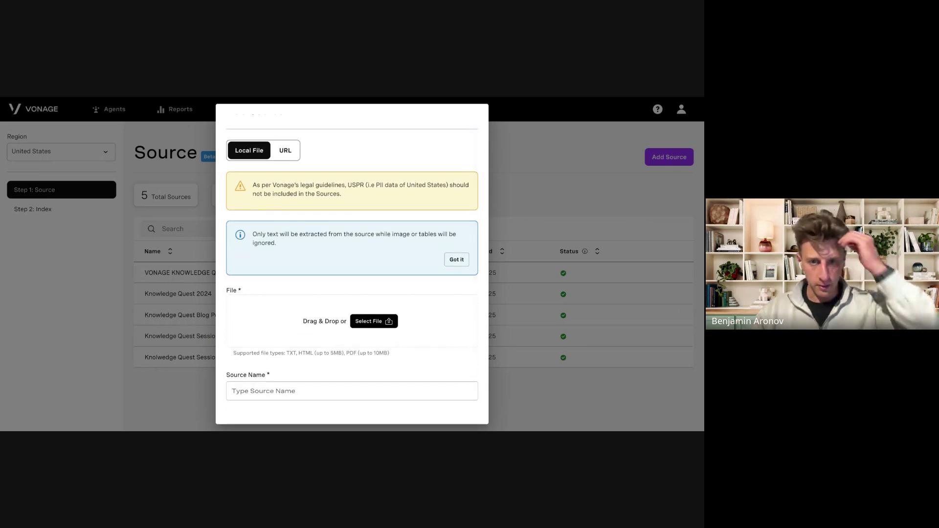
{"action": "left_click", "coordinate": [504, 171]}
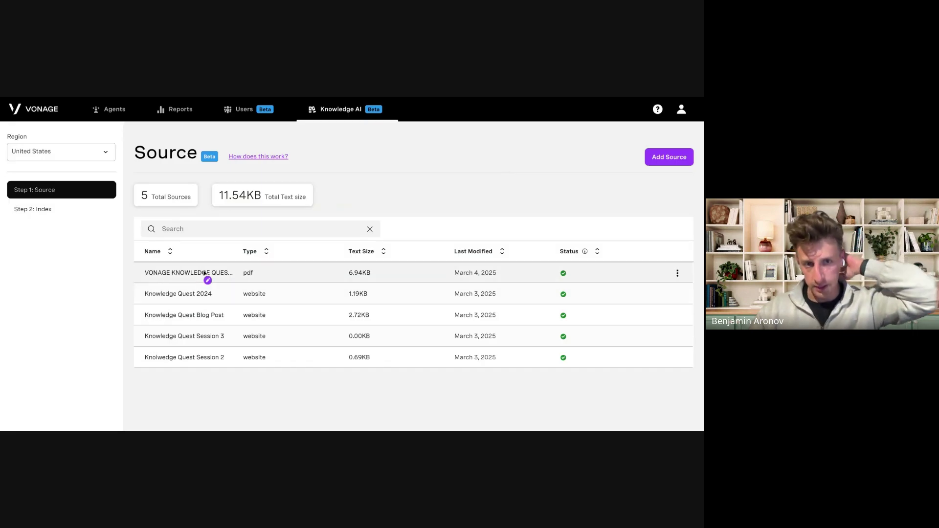
Preview the Vonage Knowledge Quest PDF source and show the opened document.
{"action": "left_click", "coordinate": [677, 273]}
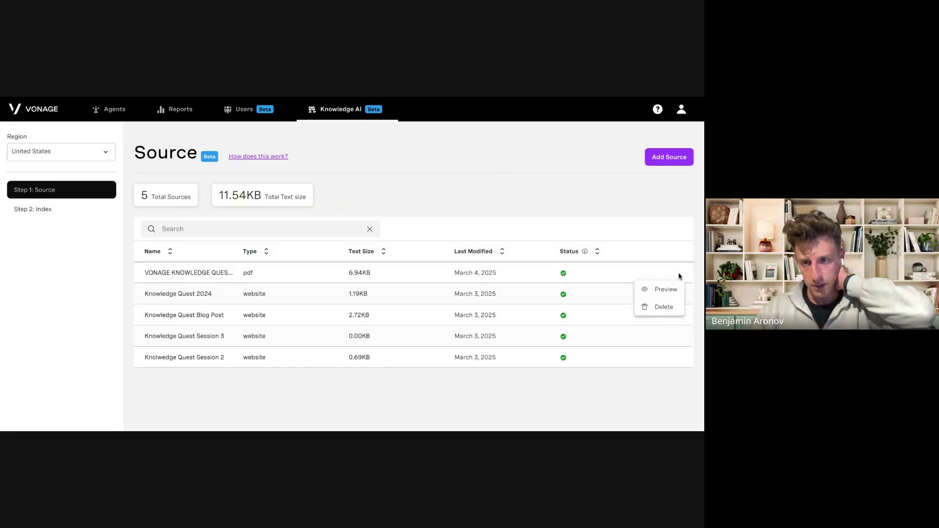
{"action": "left_click", "coordinate": [666, 288]}
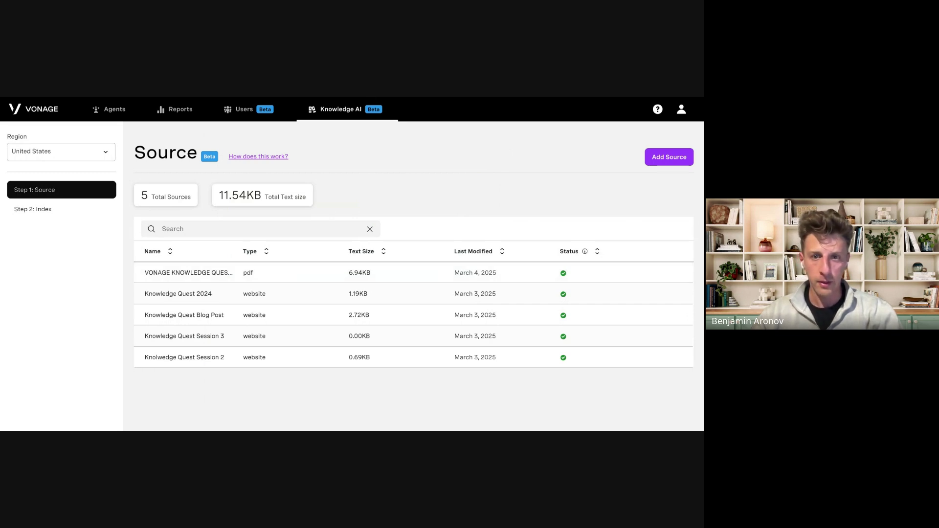
{"action": "key", "text": "ctrl+Tab"}
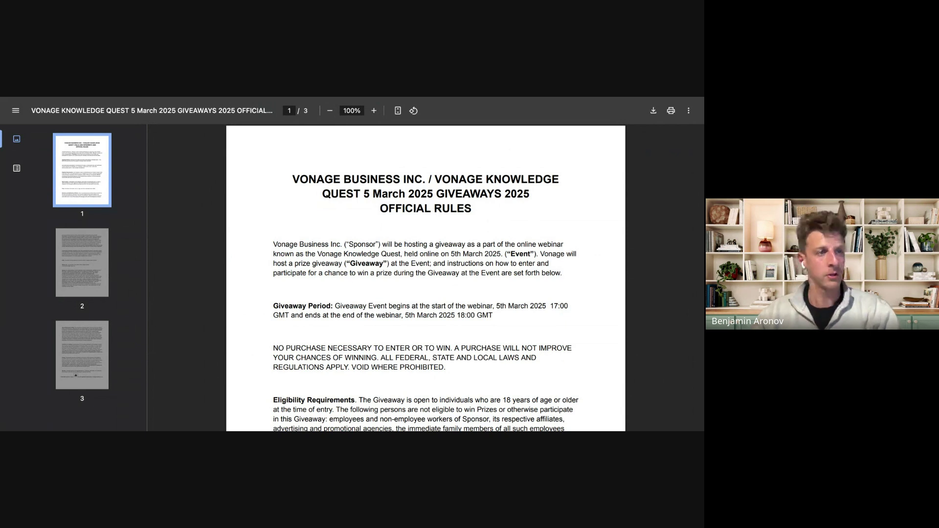
Skim the giveaway rules PDF through its last page, including the prize section, and return to the Knowledge AI sources.
{"action": "scroll", "coordinate": [426, 277], "scroll_direction": "down", "scroll_amount": 15}
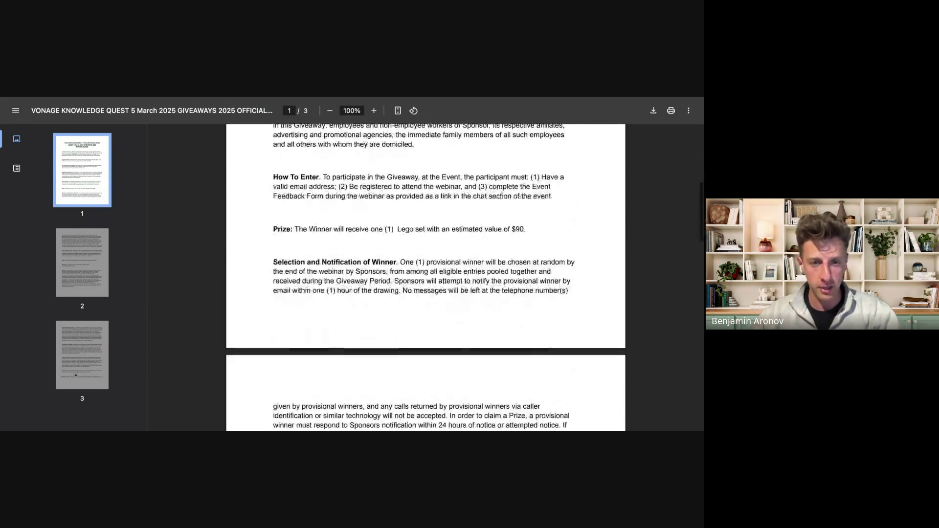
{"action": "scroll", "coordinate": [426, 277], "scroll_direction": "down", "scroll_amount": 10}
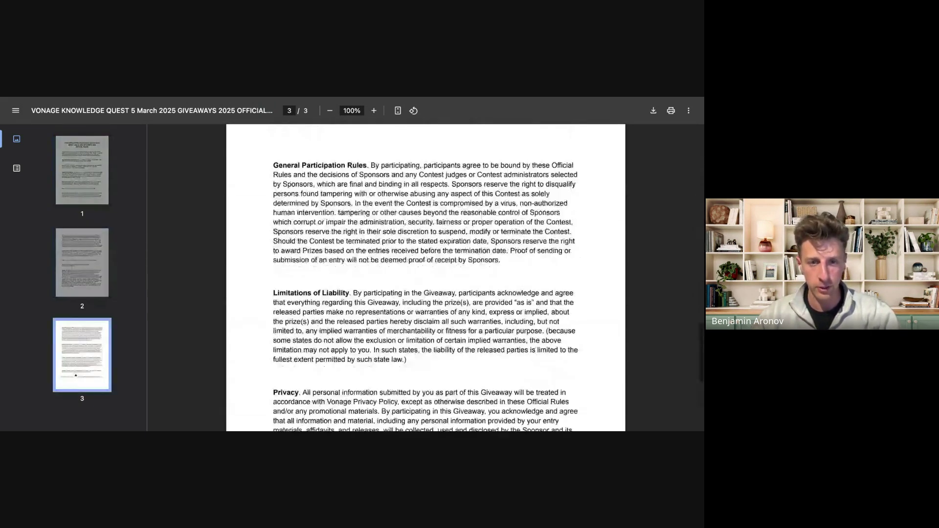
{"action": "scroll", "coordinate": [425, 277], "scroll_direction": "up", "scroll_amount": 20}
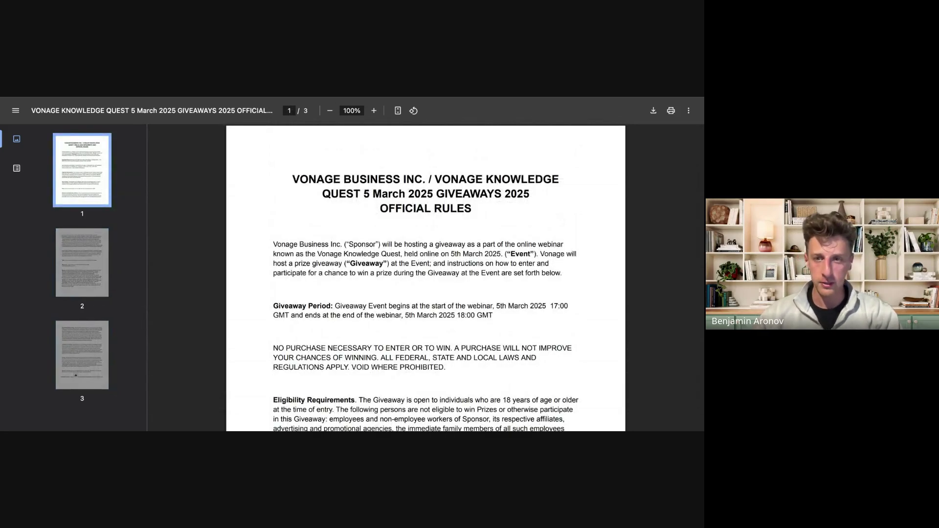
{"action": "key", "text": "ctrl+shift+Tab"}
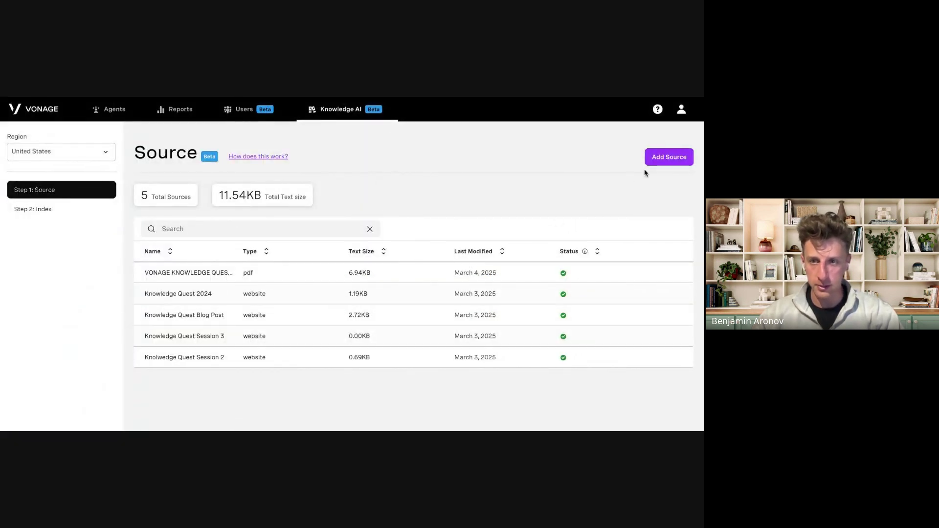
Compare the Local File and URL options for adding a source, and close the form without adding one.
{"action": "left_click", "coordinate": [672, 159]}
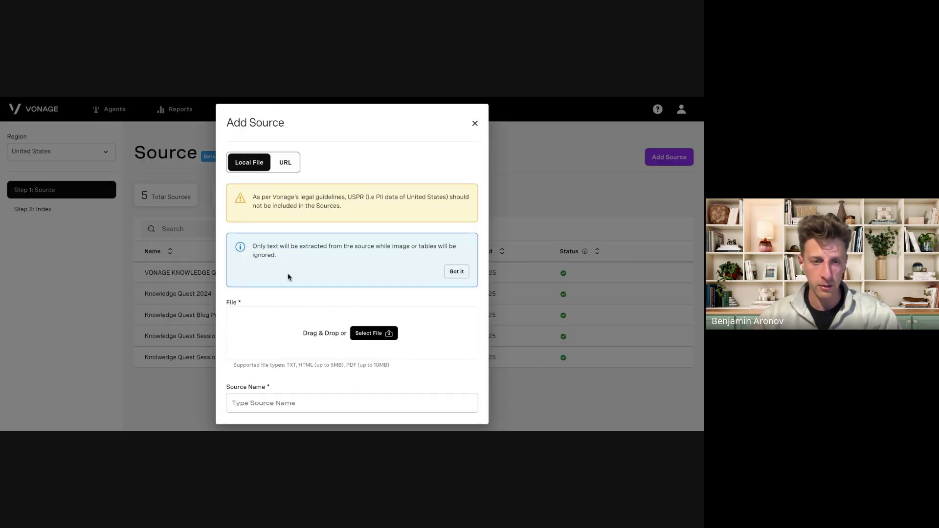
{"action": "scroll", "coordinate": [287, 275], "scroll_direction": "down", "scroll_amount": 2}
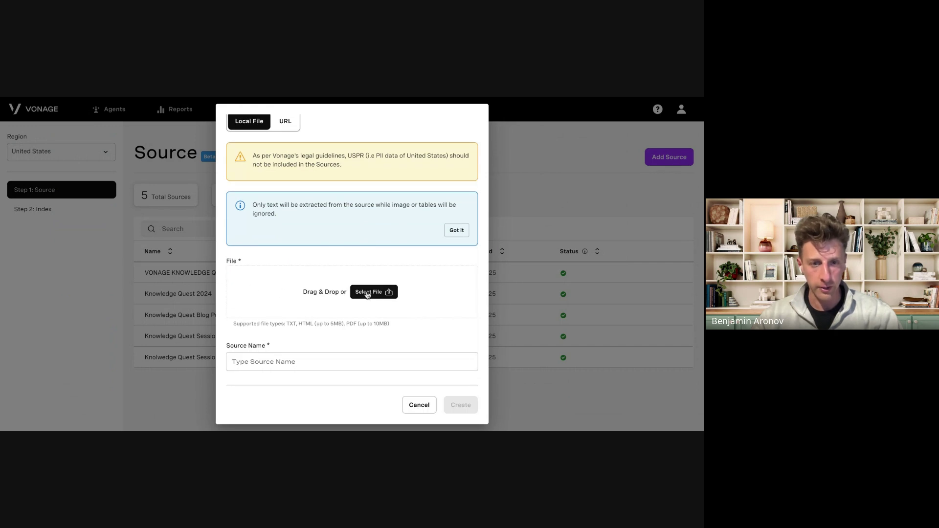
{"action": "left_click", "coordinate": [248, 363]}
{"action": "left_click", "coordinate": [285, 121]}
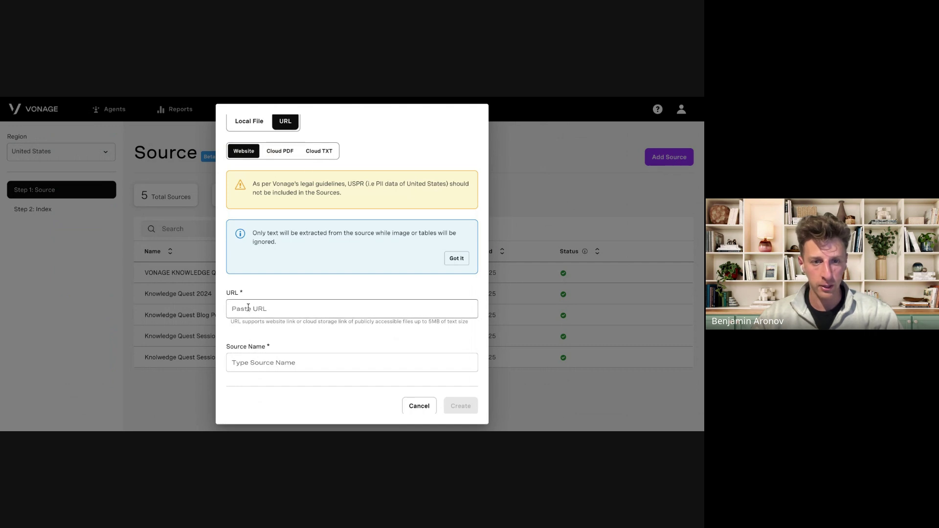
{"action": "scroll", "coordinate": [255, 353], "scroll_direction": "down", "scroll_amount": 1}
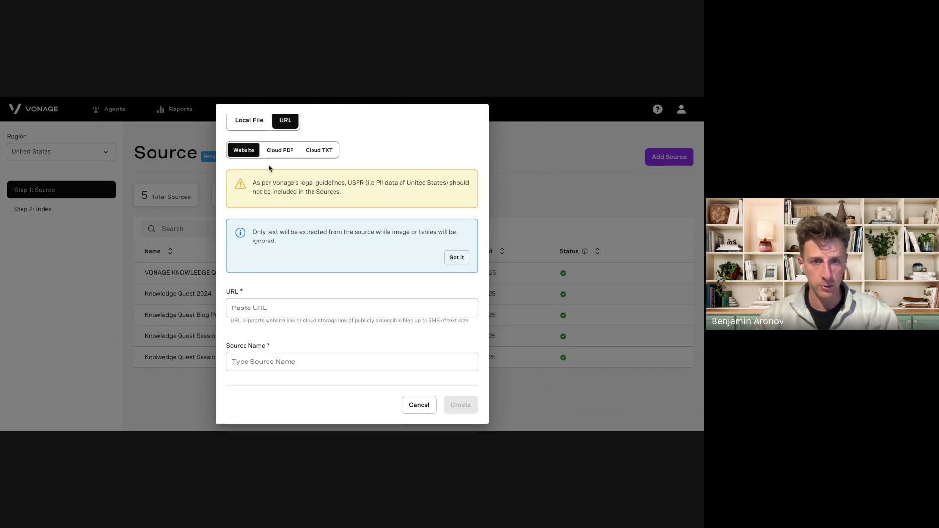
{"action": "scroll", "coordinate": [269, 169], "scroll_direction": "up", "scroll_amount": 1}
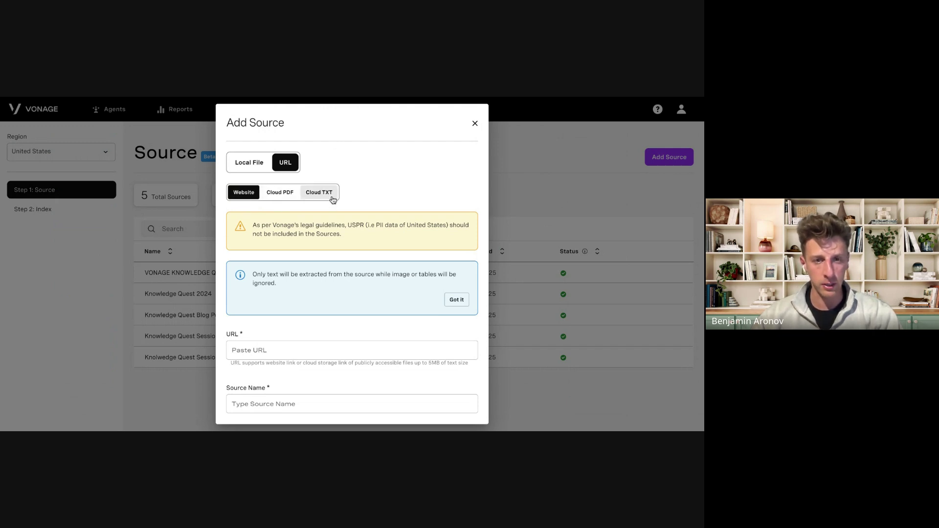
{"action": "left_click", "coordinate": [249, 162]}
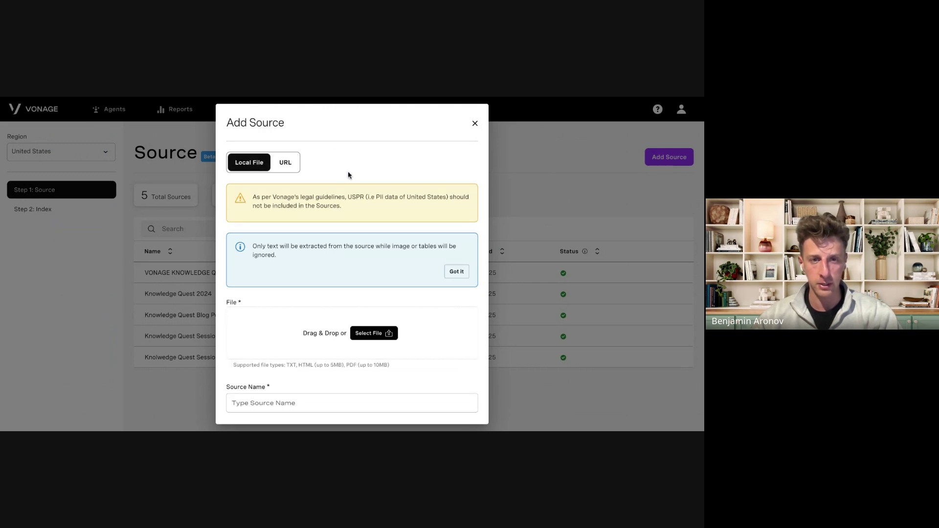
{"action": "left_click", "coordinate": [474, 124]}
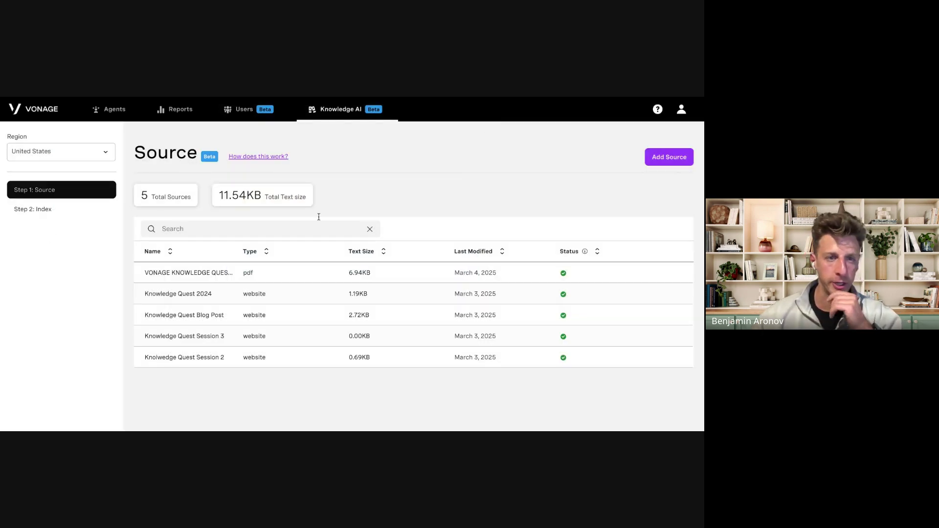
Start a new Knowledge AI index and name it Knowledge Quest 2.
{"action": "left_click", "coordinate": [47, 216]}
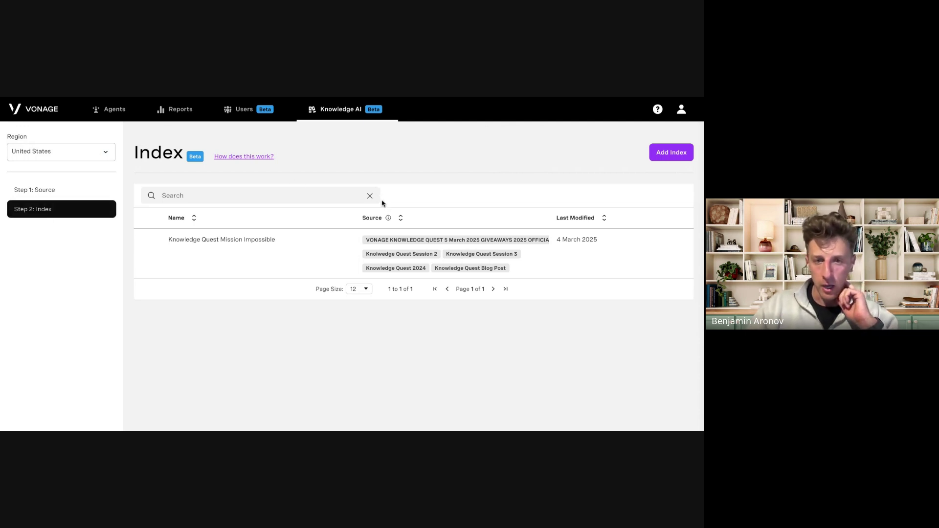
{"action": "left_click", "coordinate": [671, 152]}
{"action": "left_click", "coordinate": [482, 135]}
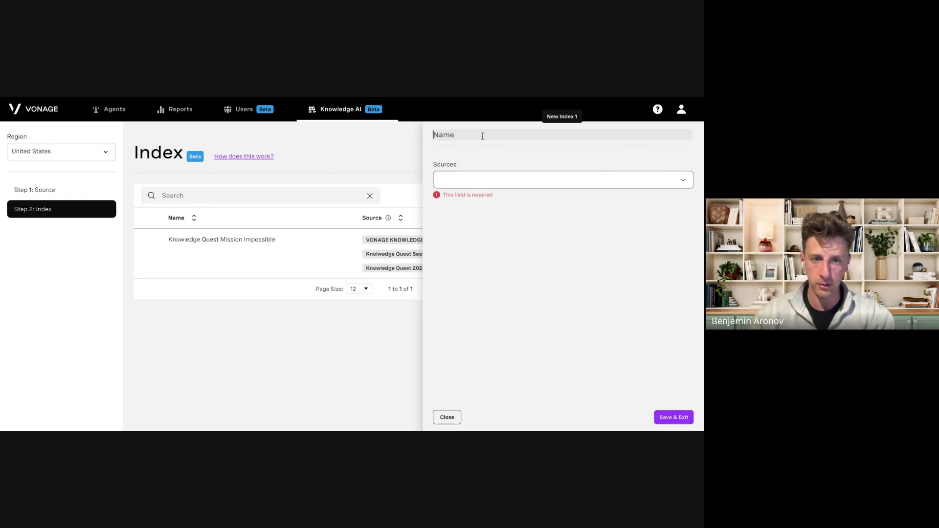
{"action": "type", "text": "Knowledge "}
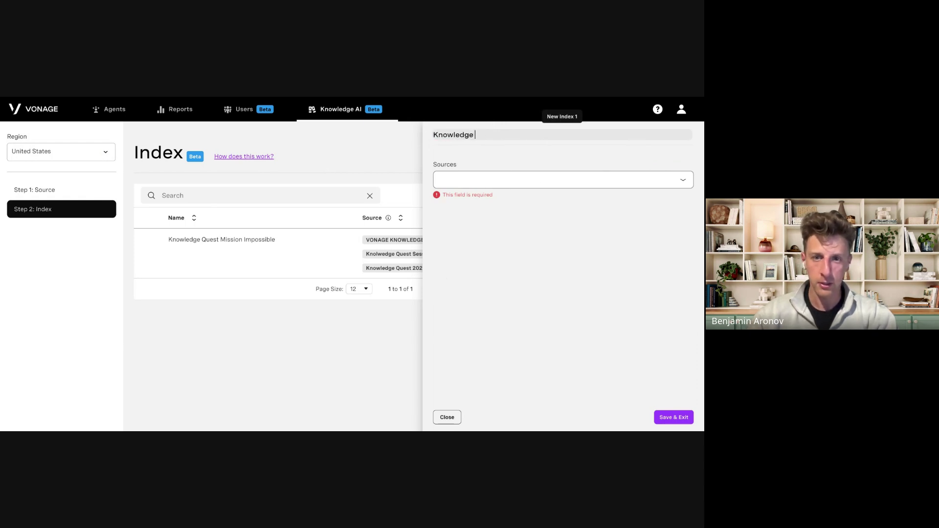
{"action": "type", "text": "Quest 2"}
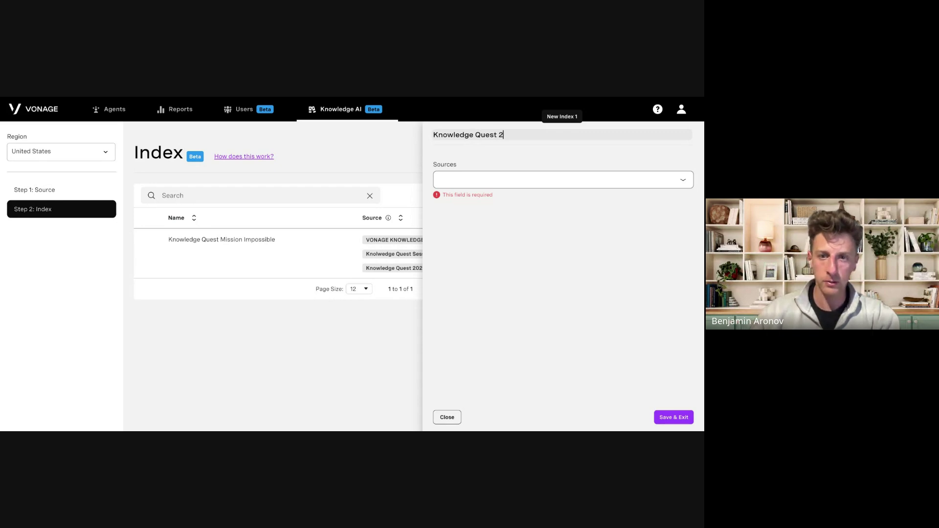
{"action": "left_click", "coordinate": [566, 264]}
Assign Knowledge Quest Blog Post as the new index's only source and save the index.
{"action": "left_click", "coordinate": [529, 188]}
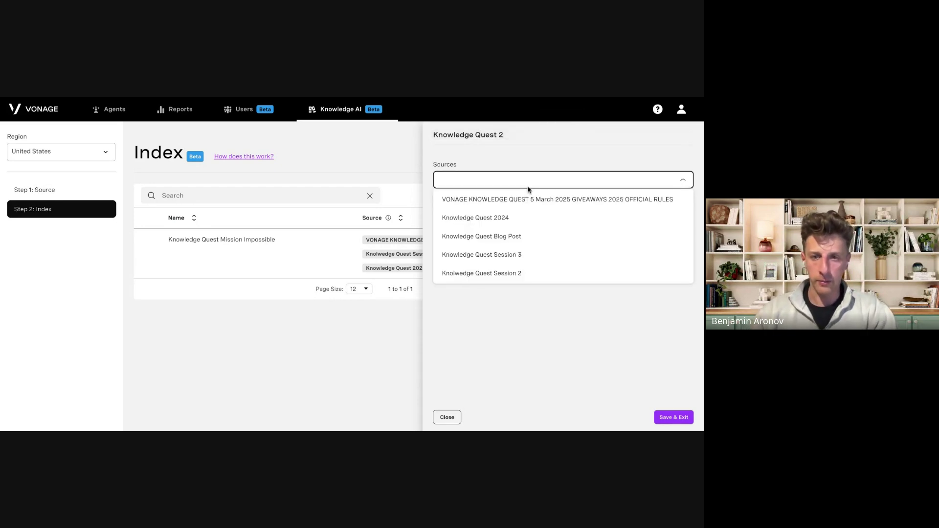
{"action": "left_click", "coordinate": [465, 239]}
{"action": "left_click", "coordinate": [579, 362]}
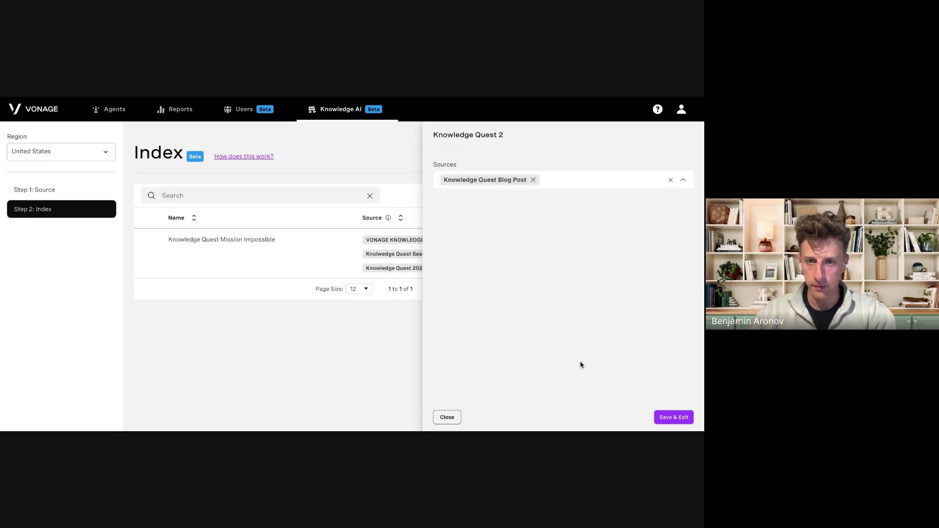
{"action": "left_click", "coordinate": [670, 418]}
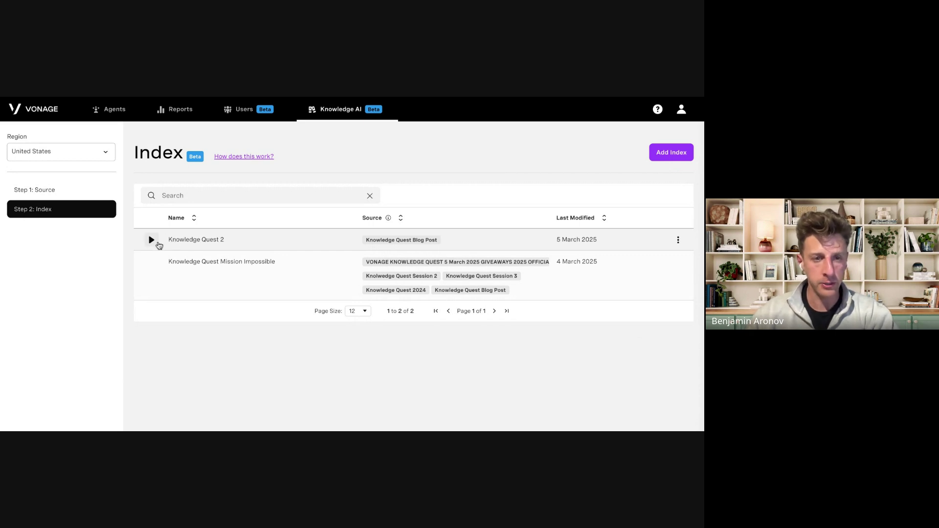
Run a test chat on the Knowledge Quest 2 index and ask "What is Knowledge Quest?".
{"action": "left_click", "coordinate": [152, 241]}
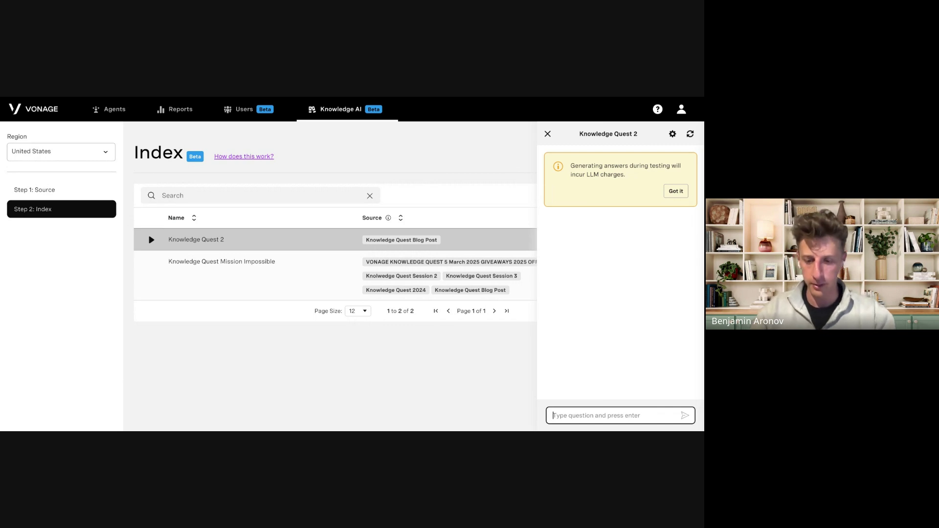
{"action": "type", "text": "What"}
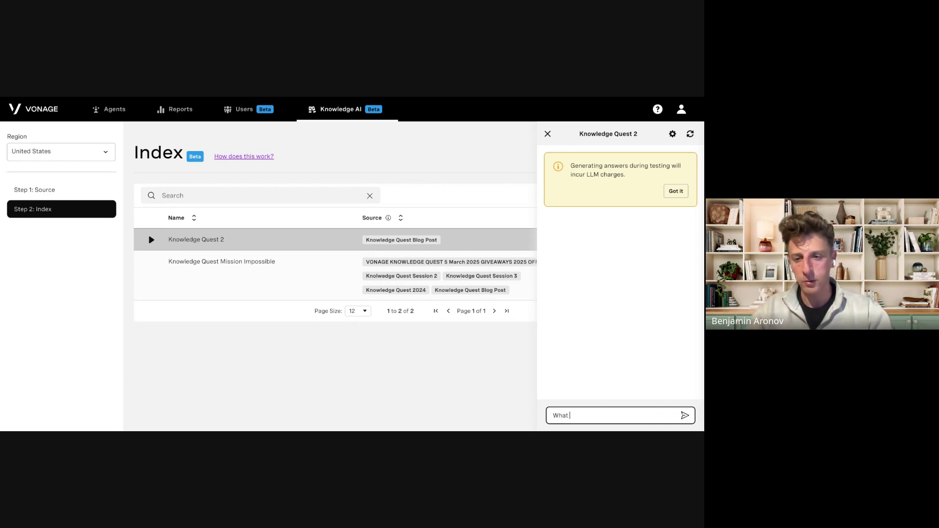
{"action": "key", "text": "BackSpace"}
{"action": "key", "text": "BackSpace"}
{"action": "key", "text": "BackSpace"}
{"action": "key", "text": "BackSpace"}
{"action": "key", "text": "BackSpace"}
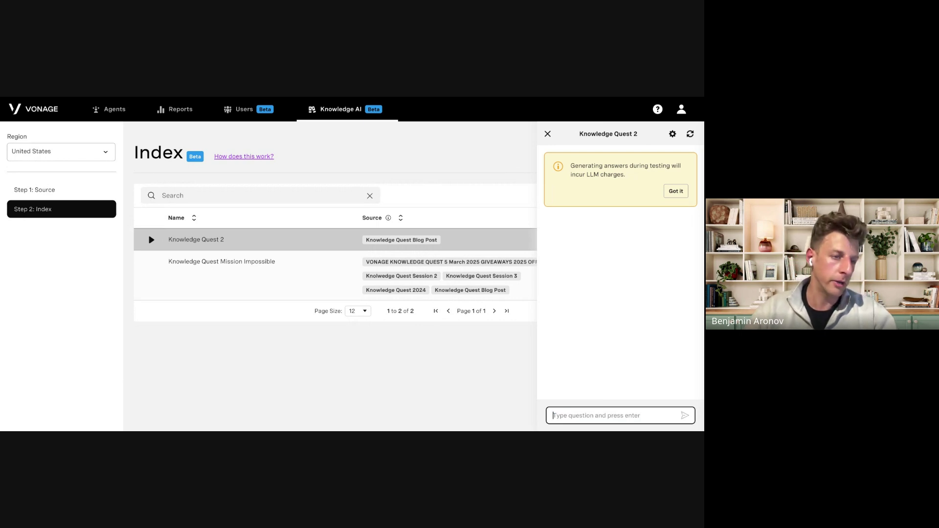
{"action": "type", "text": "What is Knowledge"}
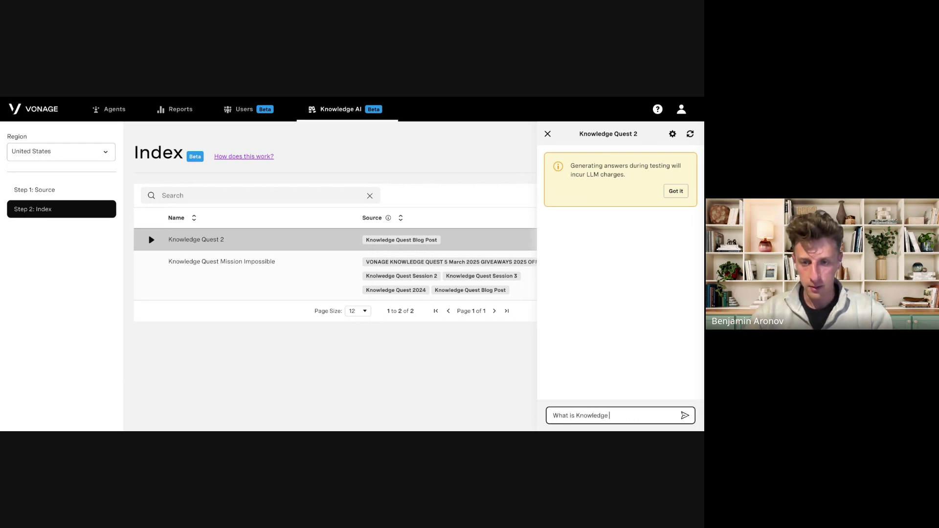
{"action": "type", "text": "Quest?"}
{"action": "key", "text": "Return"}
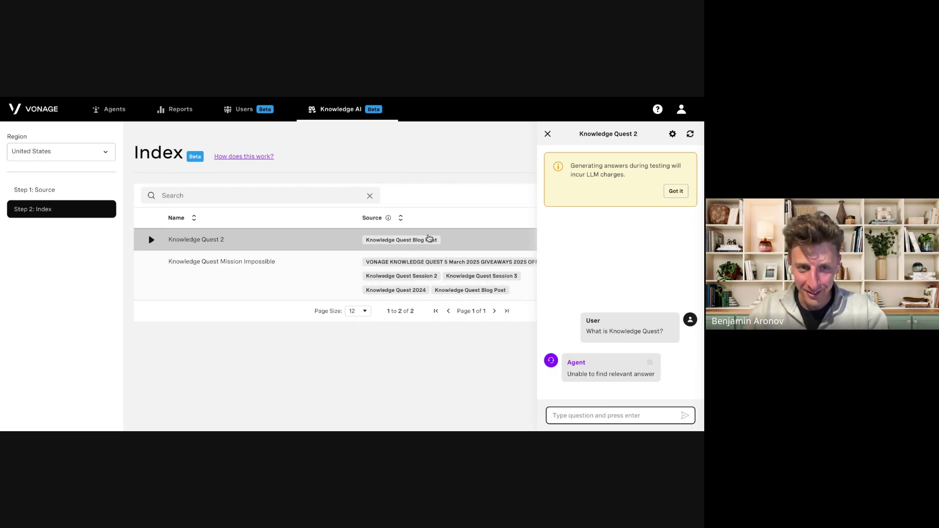
Ask the Knowledge Quest 2 test chat "What is Vonage Knowledge Quest?".
{"action": "left_click", "coordinate": [635, 420]}
{"action": "type", "text": "What i"}
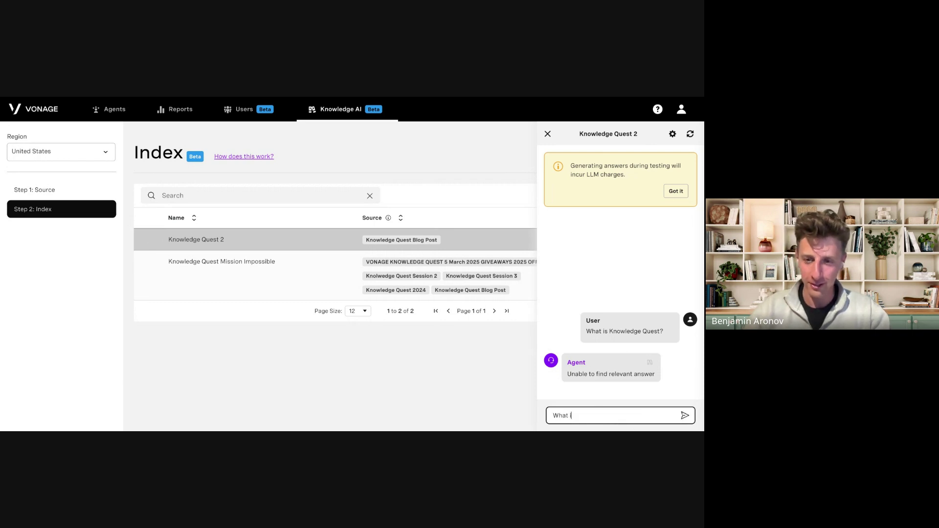
{"action": "type", "text": "s Vonage Kno"}
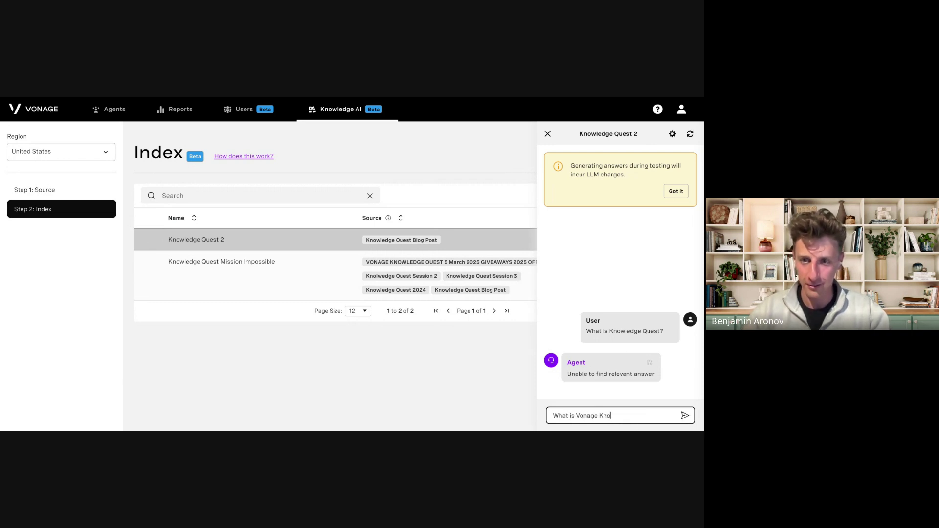
{"action": "type", "text": "lw"}
{"action": "key", "text": "BackSpace"}
{"action": "key", "text": "BackSpace"}
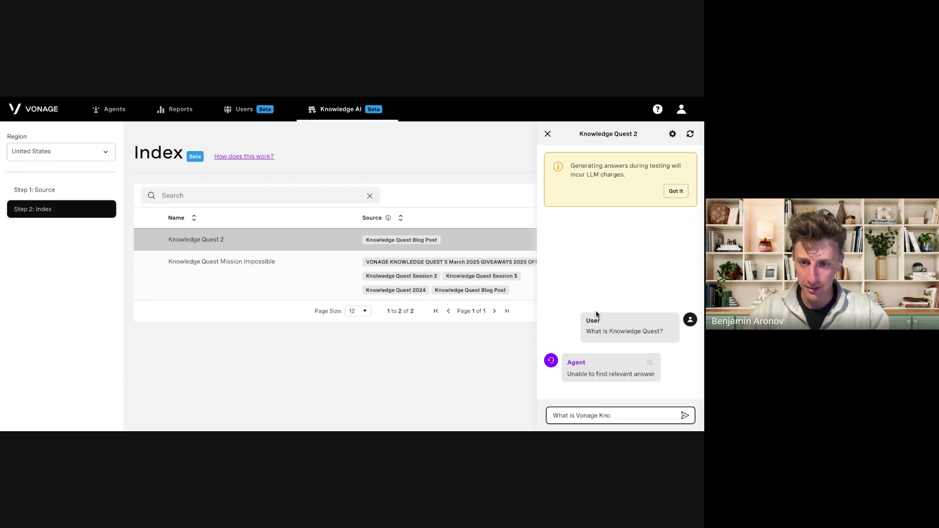
{"action": "type", "text": "wledge Quest?"}
{"action": "key", "text": "Return"}
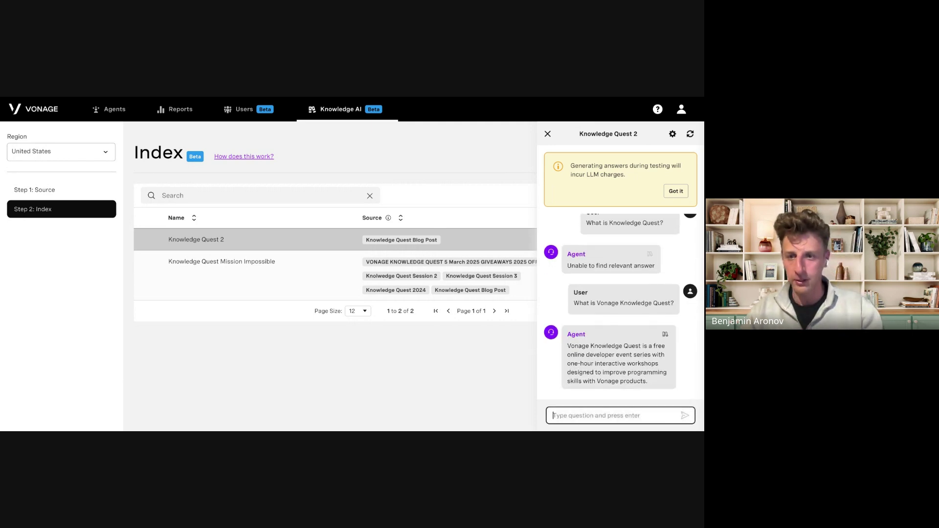
Check the relevant sources behind the answer about Vonage Knowledge Quest and return to the test chat.
{"action": "scroll", "coordinate": [650, 323], "scroll_direction": "up", "scroll_amount": 1}
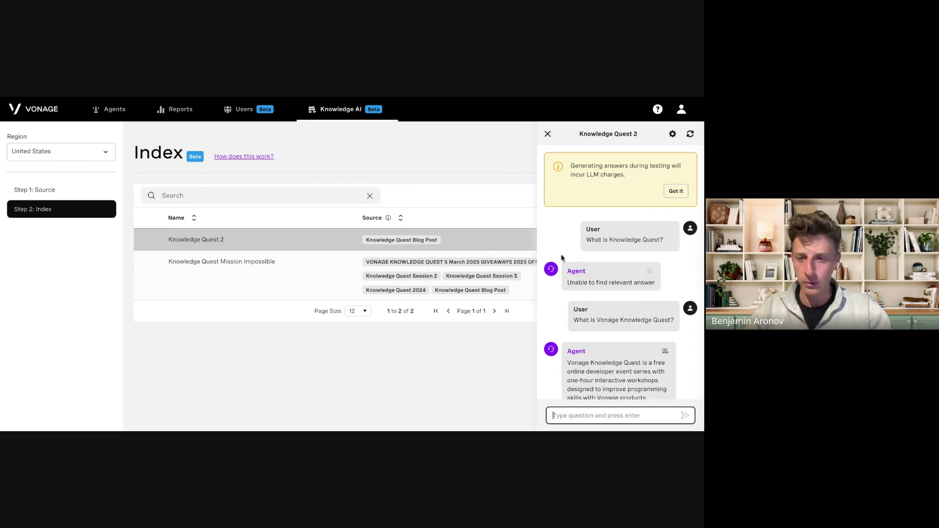
{"action": "mouse_move", "coordinate": [646, 275]}
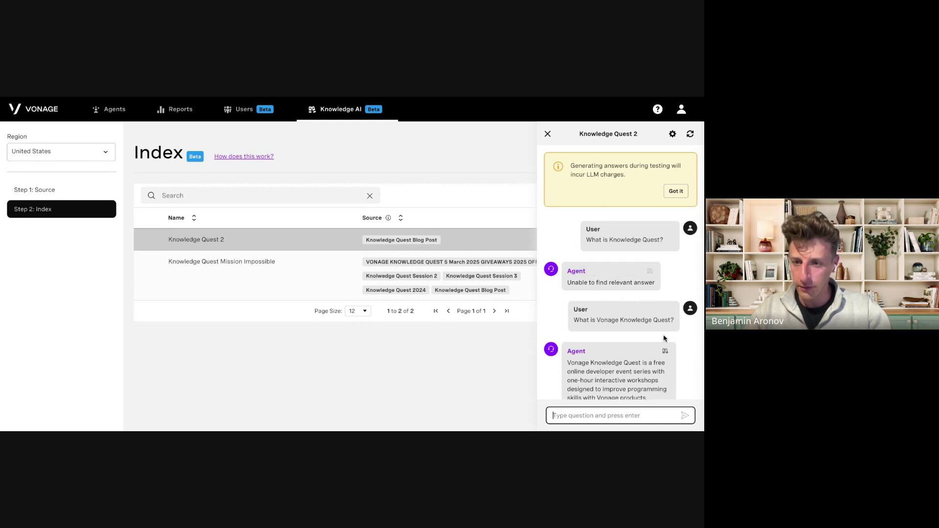
{"action": "scroll", "coordinate": [665, 348], "scroll_direction": "down", "scroll_amount": 1}
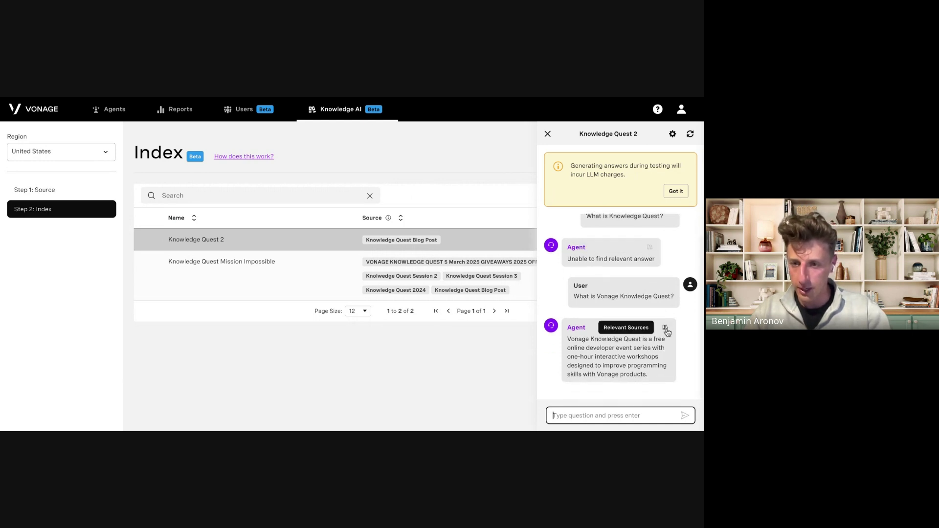
{"action": "left_click", "coordinate": [665, 327]}
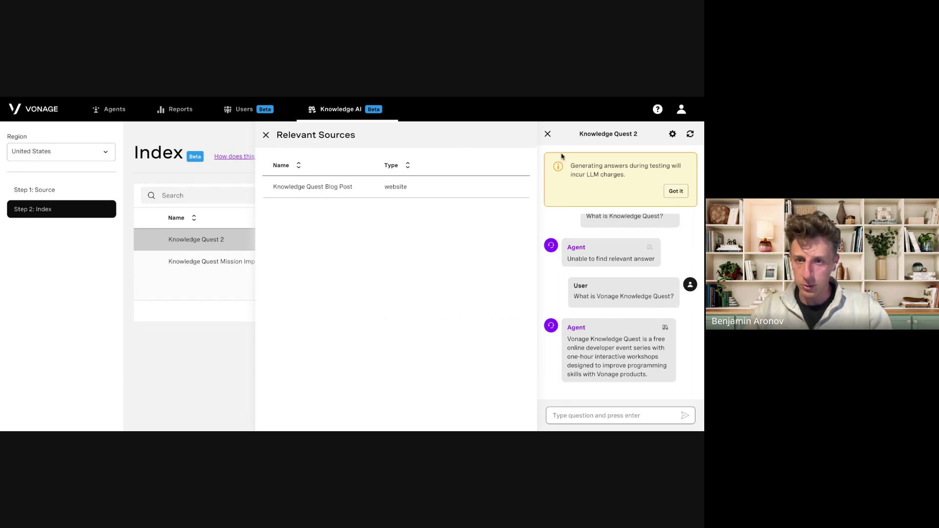
{"action": "scroll", "coordinate": [622, 282], "scroll_direction": "up", "scroll_amount": 1}
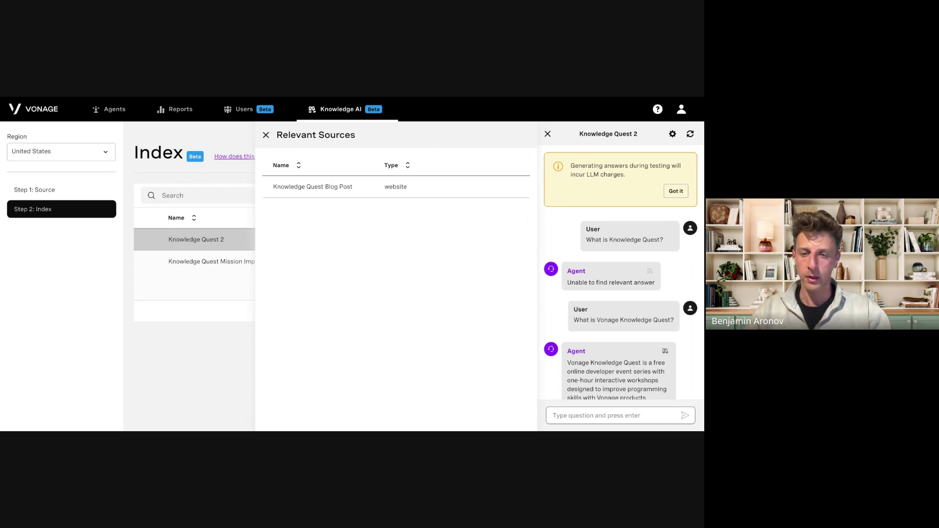
{"action": "left_click", "coordinate": [266, 135]}
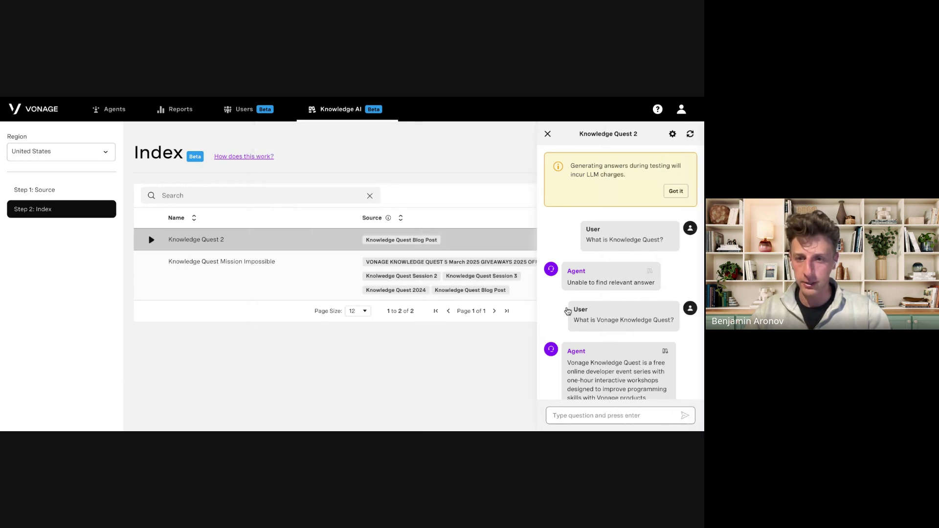
{"action": "scroll", "coordinate": [598, 386], "scroll_direction": "down", "scroll_amount": 1}
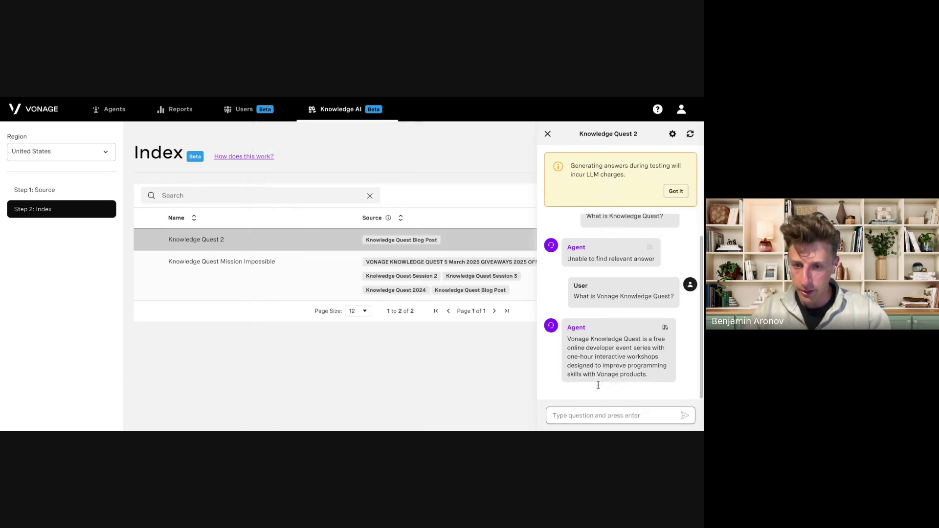
Ask the Knowledge Quest 2 test chat "Knowledge Blog?" and, as a second question, "Knowledge Quest?".
{"action": "left_click", "coordinate": [572, 416]}
{"action": "type", "text": "Knowl"}
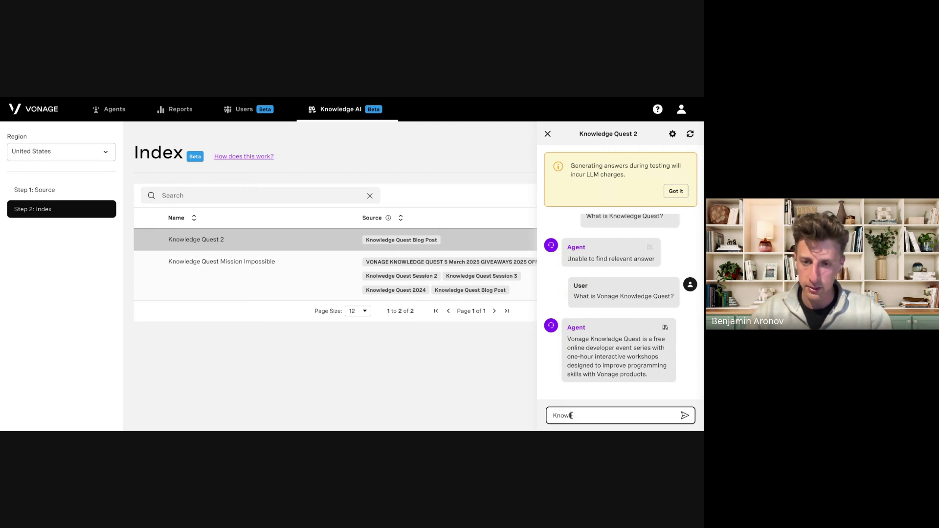
{"action": "type", "text": "edge Blog?"}
{"action": "key", "text": "Return"}
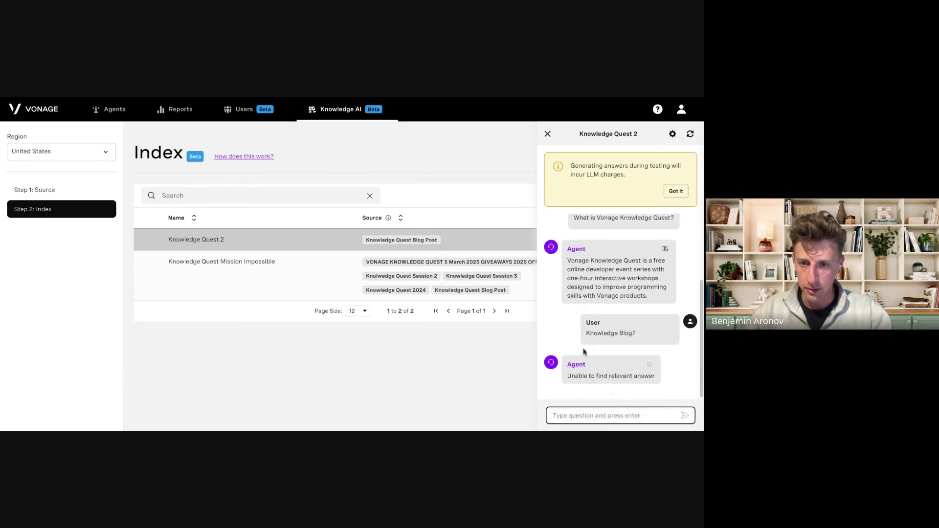
{"action": "type", "text": "Kno"}
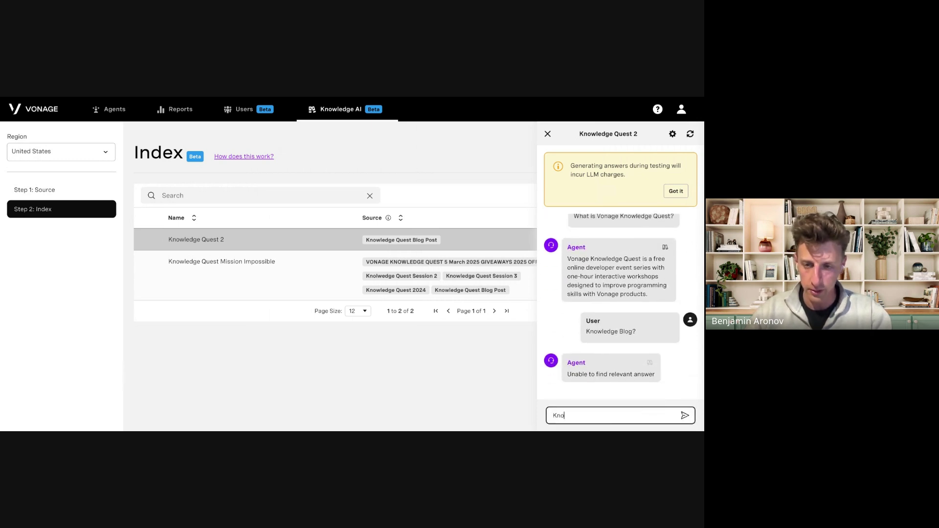
{"action": "type", "text": "wledge Quest?"}
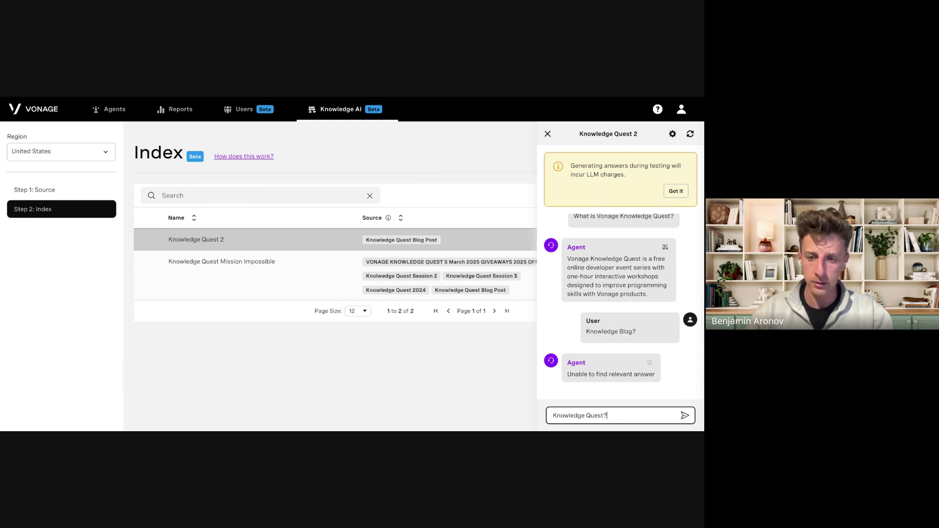
{"action": "key", "text": "Return"}
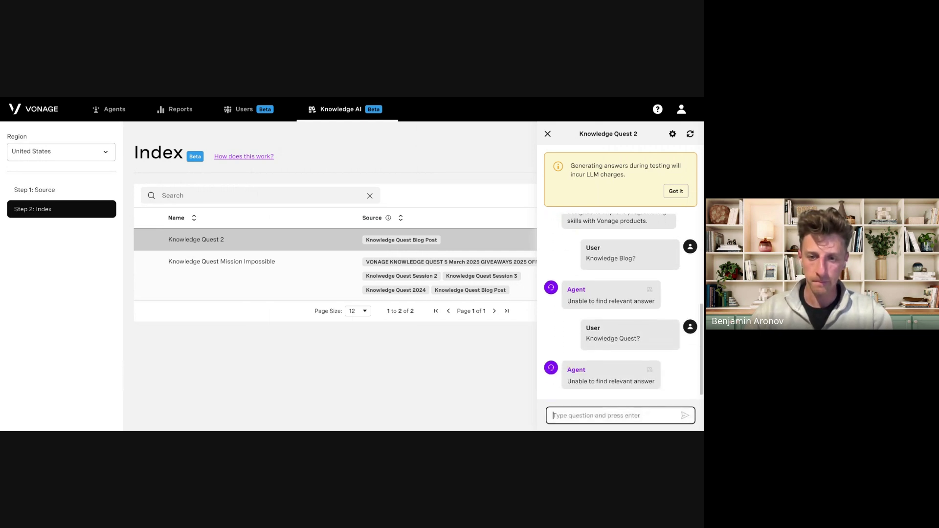
Ask the Knowledge Quest 2 test chat "Knowledge Quest Workshop?".
{"action": "type", "text": "Know"}
{"action": "key", "text": "BackSpace"}
{"action": "key", "text": "BackSpace"}
{"action": "key", "text": "BackSpace"}
{"action": "key", "text": "BackSpace"}
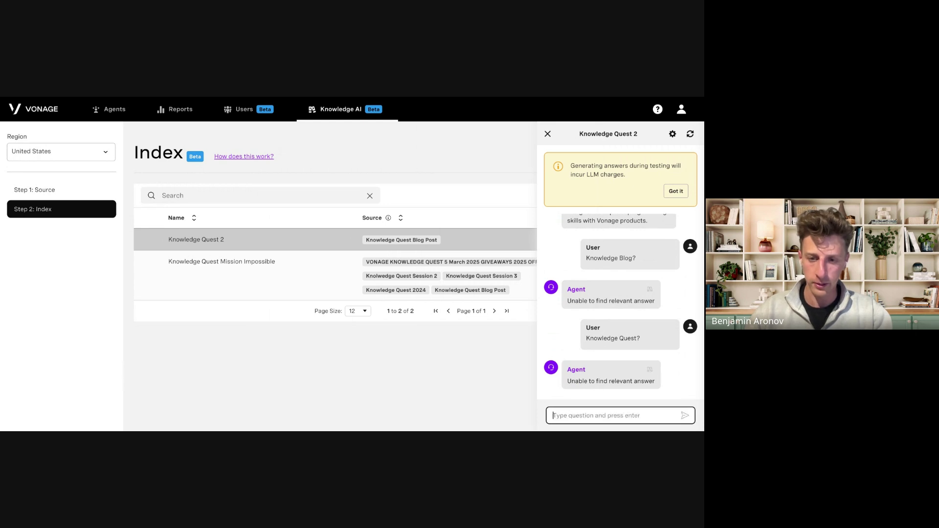
{"action": "type", "text": "KB"}
{"action": "key", "text": "BackSpace"}
{"action": "type", "text": "nowledge "}
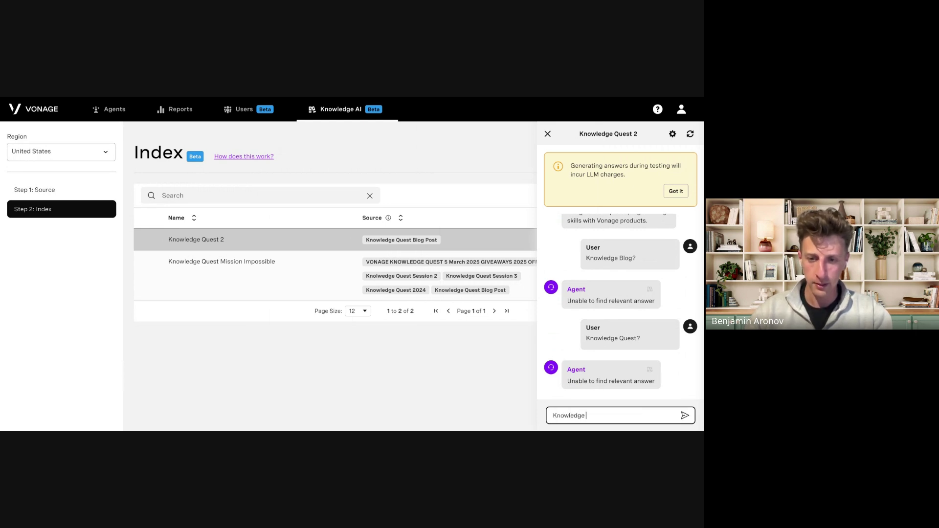
{"action": "type", "text": "Quest Workshop?"}
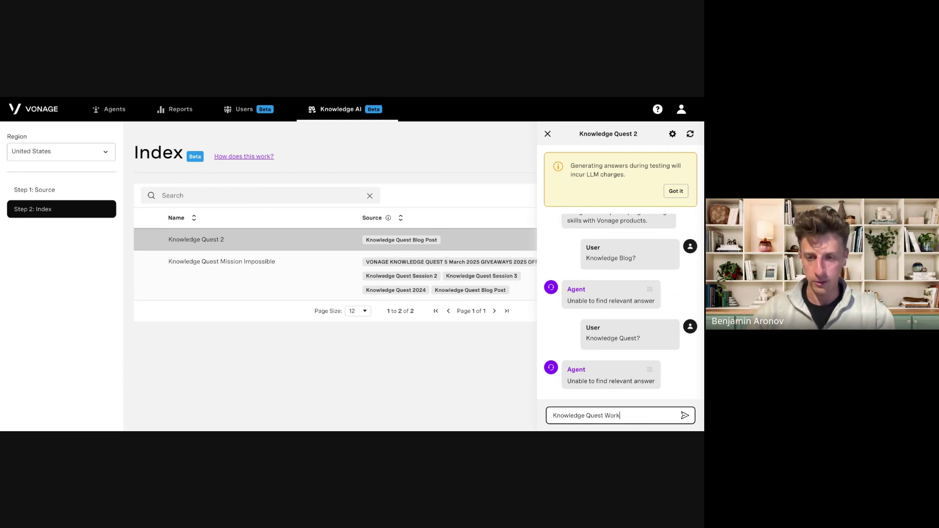
{"action": "key", "text": "Return"}
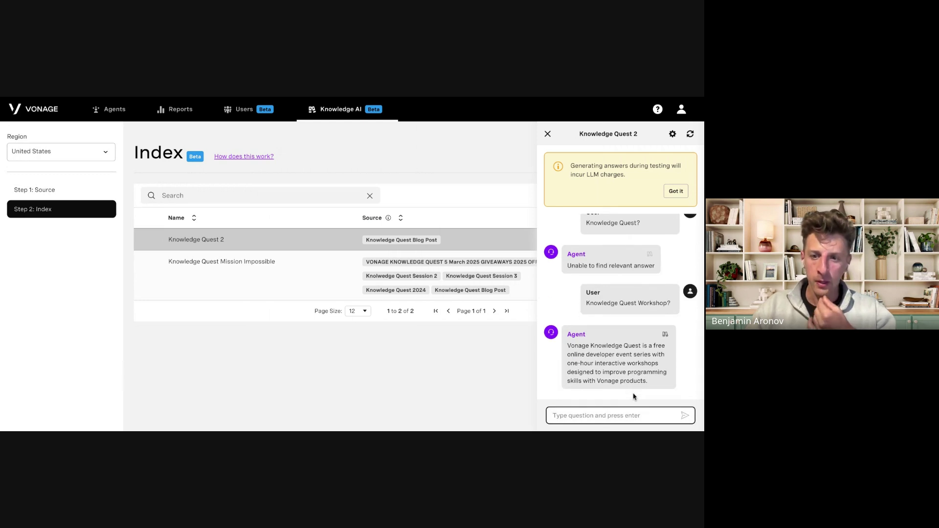
Review the whole test conversation and compare how each question wording was answered.
{"action": "scroll", "coordinate": [654, 313], "scroll_direction": "up", "scroll_amount": 1}
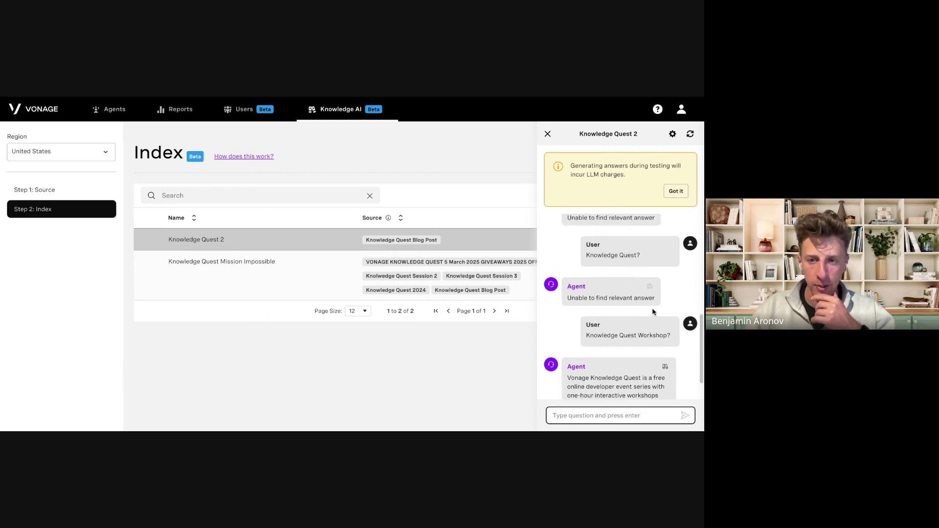
{"action": "scroll", "coordinate": [653, 338], "scroll_direction": "up", "scroll_amount": 1}
{"action": "scroll", "coordinate": [653, 351], "scroll_direction": "down", "scroll_amount": 1}
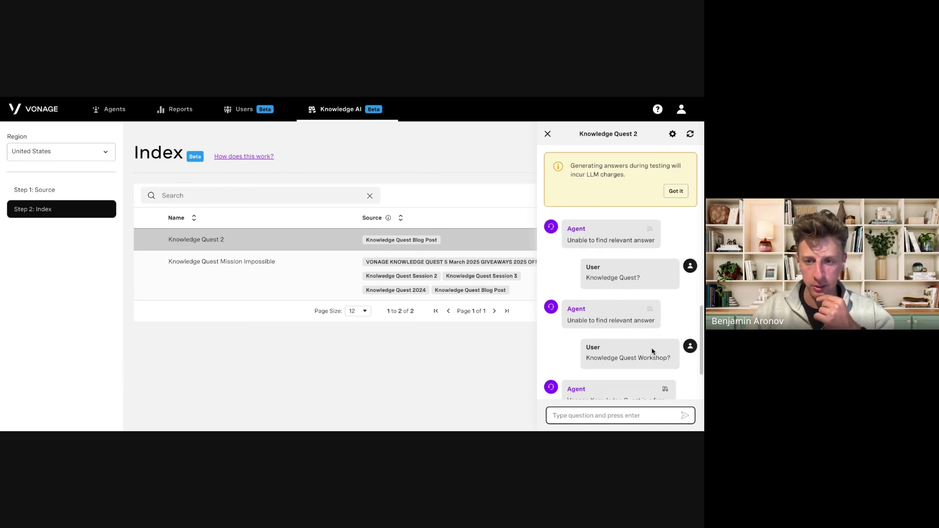
{"action": "scroll", "coordinate": [653, 351], "scroll_direction": "down", "scroll_amount": 1}
{"action": "scroll", "coordinate": [652, 313], "scroll_direction": "up", "scroll_amount": 2}
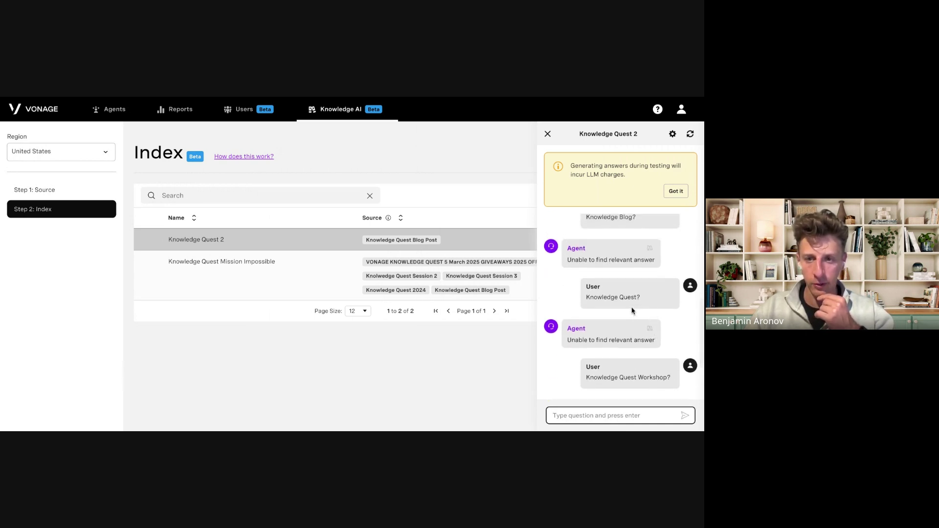
{"action": "scroll", "coordinate": [631, 310], "scroll_direction": "down", "scroll_amount": 5}
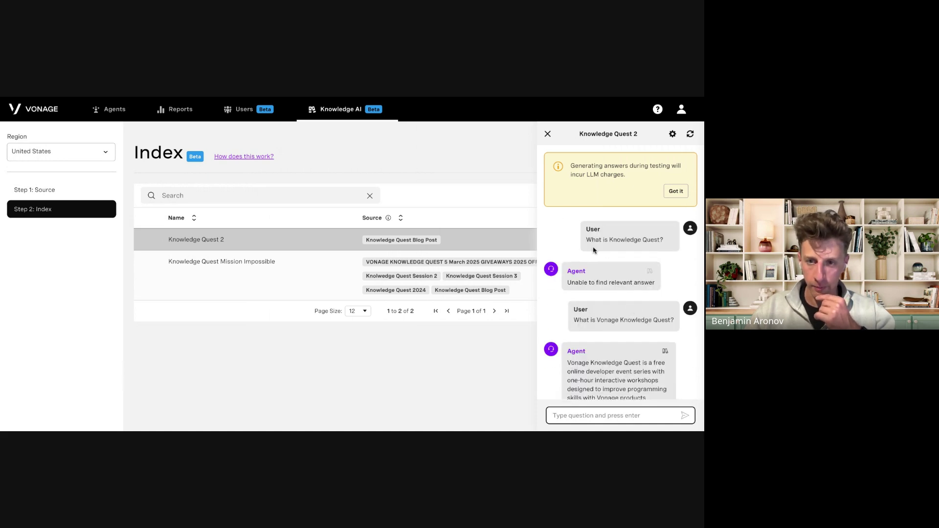
{"action": "scroll", "coordinate": [635, 269], "scroll_direction": "down", "scroll_amount": 10}
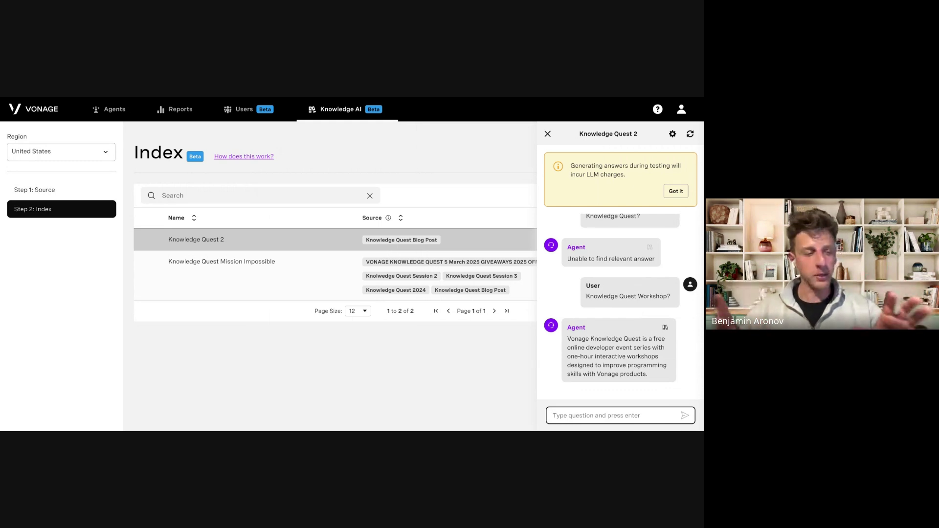
Preview the Knowledge Quest Blog Post listed as the relevant source of the workshop answer and read through the article.
{"action": "left_click", "coordinate": [664, 327]}
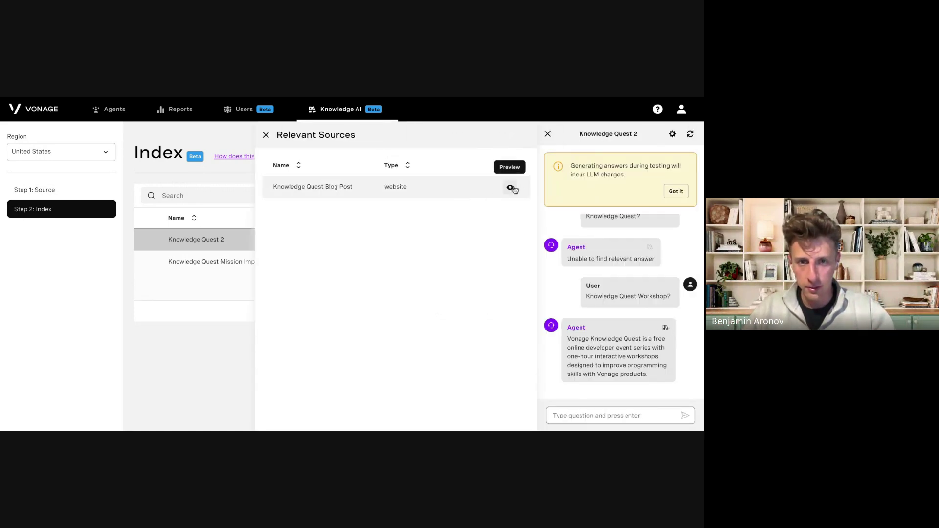
{"action": "left_click", "coordinate": [512, 188]}
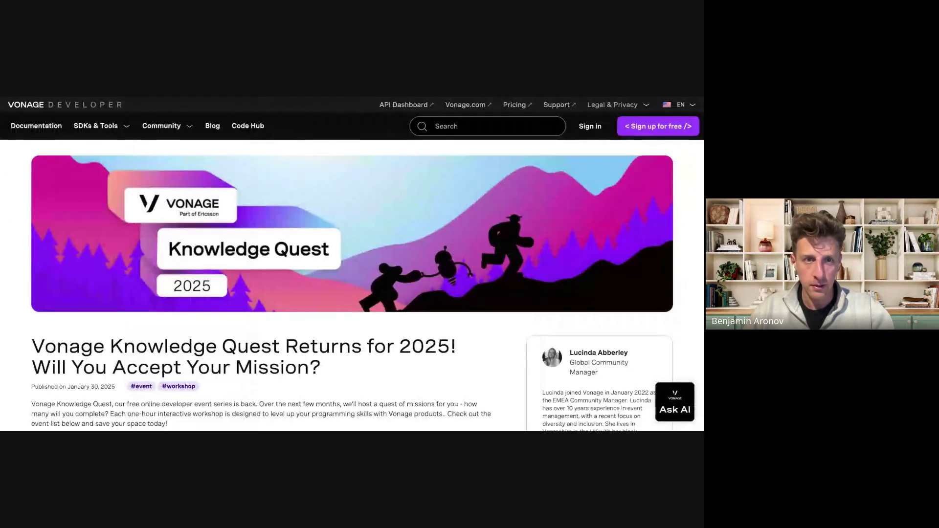
{"action": "scroll", "coordinate": [191, 288], "scroll_direction": "down", "scroll_amount": 1}
{"action": "scroll", "coordinate": [191, 289], "scroll_direction": "down", "scroll_amount": 3}
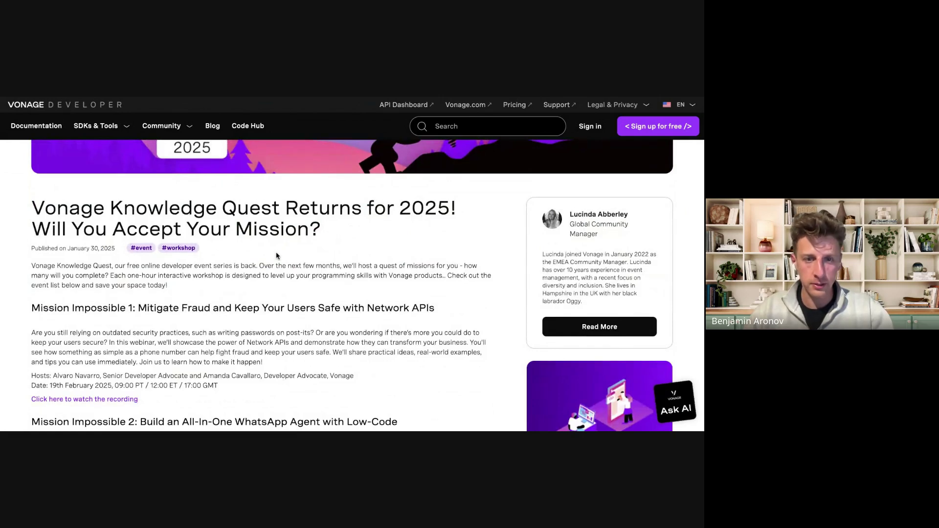
{"action": "scroll", "coordinate": [200, 250], "scroll_direction": "down", "scroll_amount": 1}
{"action": "scroll", "coordinate": [200, 250], "scroll_direction": "down", "scroll_amount": 3}
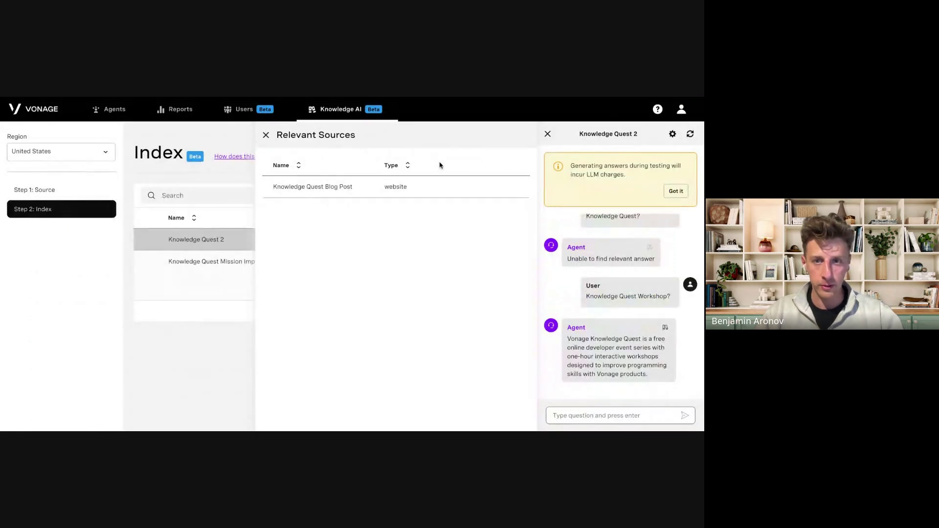
Examine the wording of the first two test questions against the workshop question in the Knowledge Quest 2 chat.
{"action": "scroll", "coordinate": [652, 276], "scroll_direction": "up", "scroll_amount": 2}
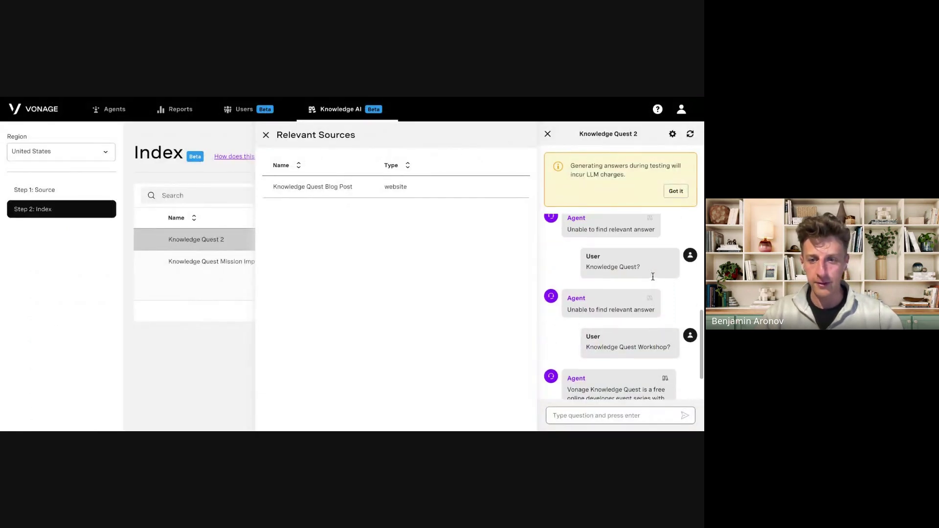
{"action": "scroll", "coordinate": [652, 277], "scroll_direction": "down", "scroll_amount": 2}
{"action": "left_click", "coordinate": [590, 417]}
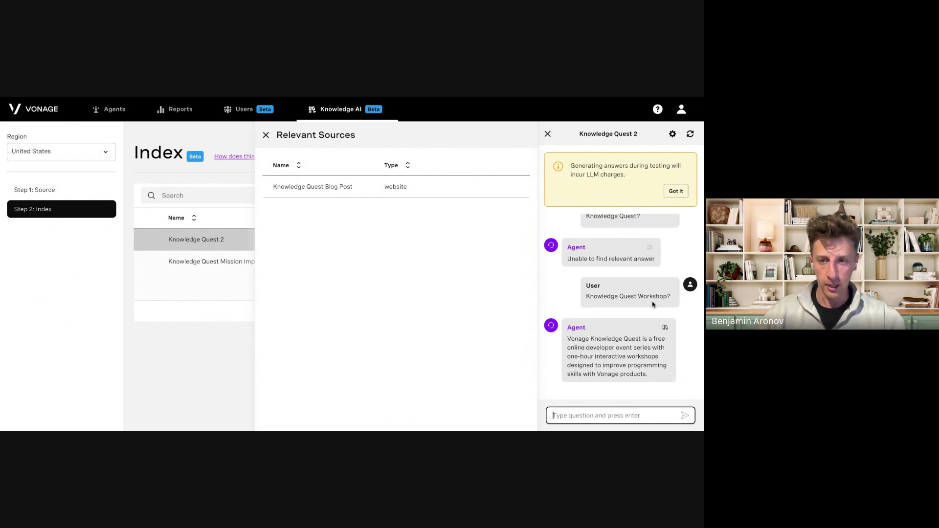
{"action": "scroll", "coordinate": [652, 303], "scroll_direction": "up", "scroll_amount": 5}
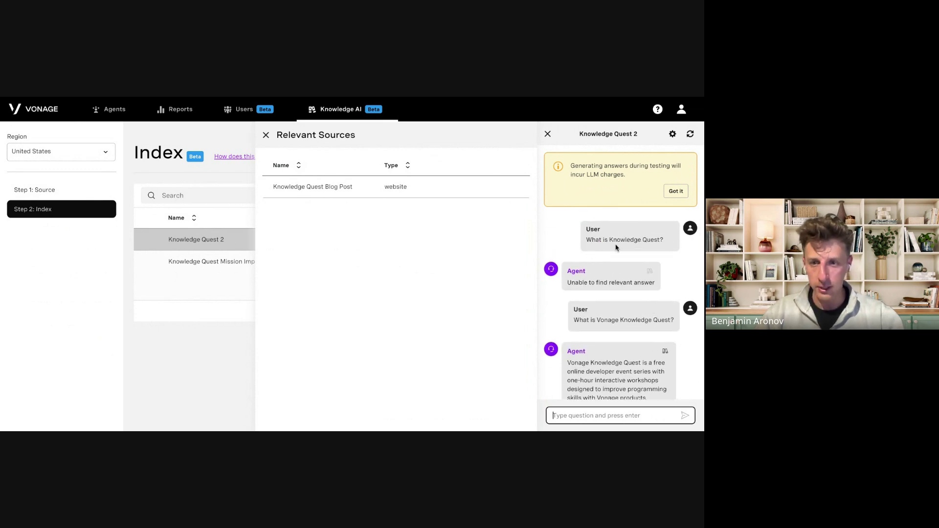
{"action": "left_click_drag", "start_coordinate": [574, 319], "coordinate": [661, 321]}
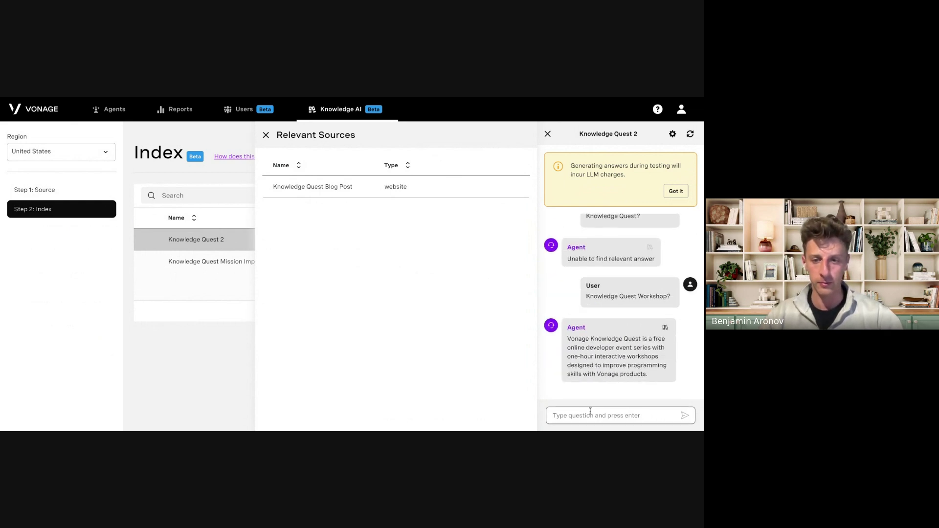
{"action": "left_click", "coordinate": [579, 422]}
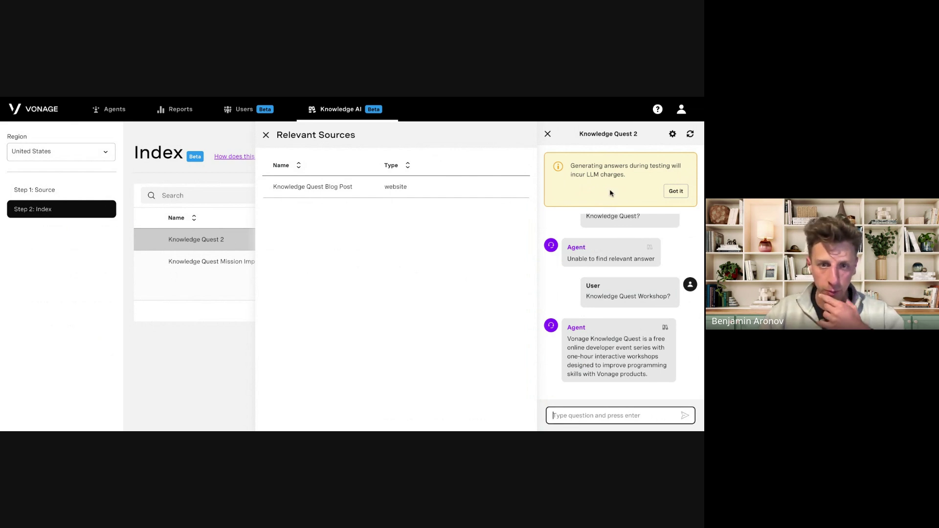
Close the Knowledge Quest 2 test chat and save the Knowledge Quest Mission Impossible index with its existing sources.
{"action": "left_click", "coordinate": [548, 137]}
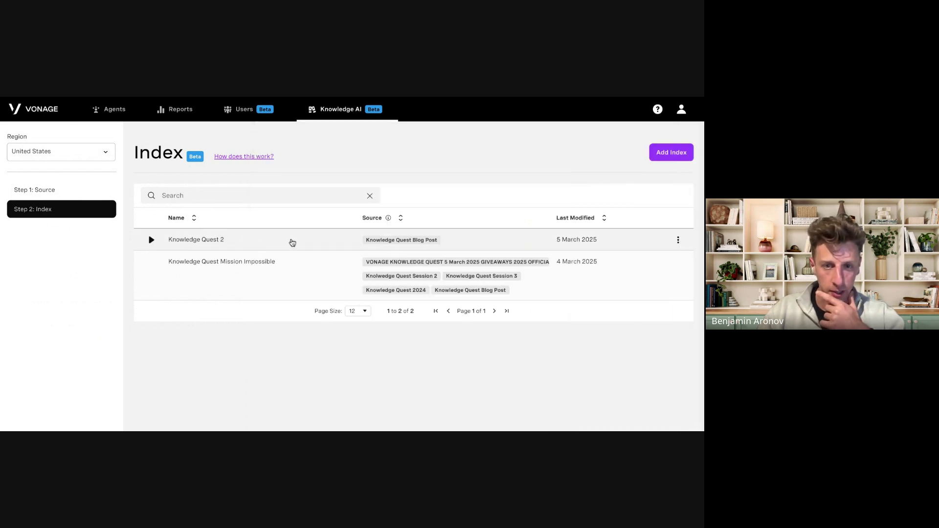
{"action": "left_click", "coordinate": [328, 257]}
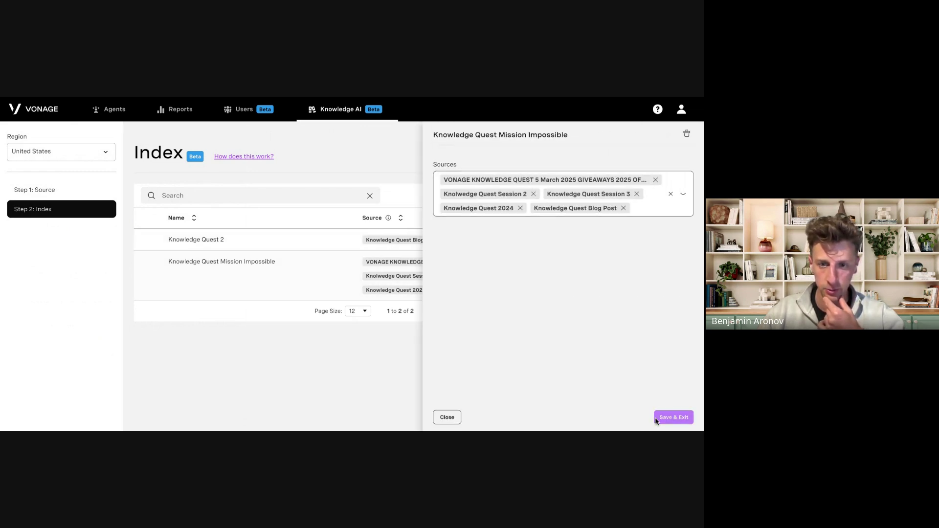
{"action": "left_click", "coordinate": [674, 417]}
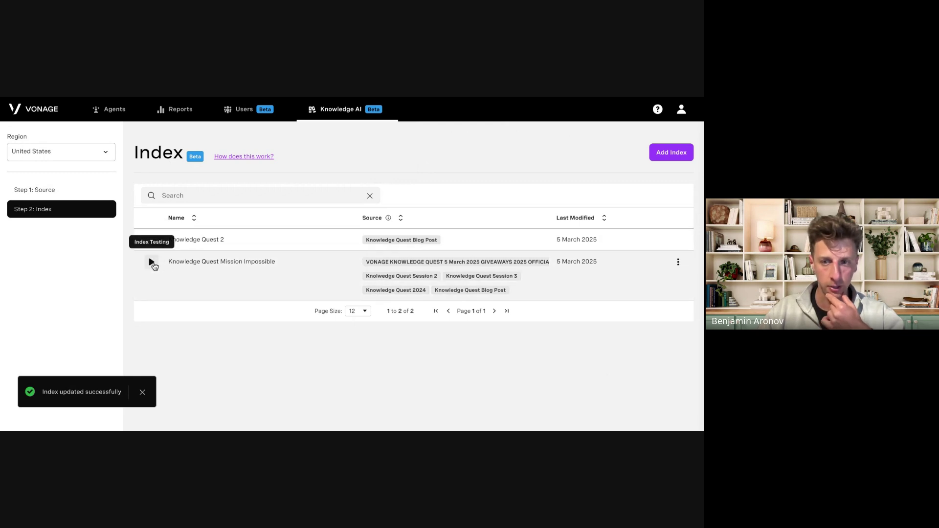
Run a test chat on the Knowledge Quest Mission Impossible index, ask "What is Knowledge Quest?" and highlight the agent's answer.
{"action": "left_click", "coordinate": [151, 262]}
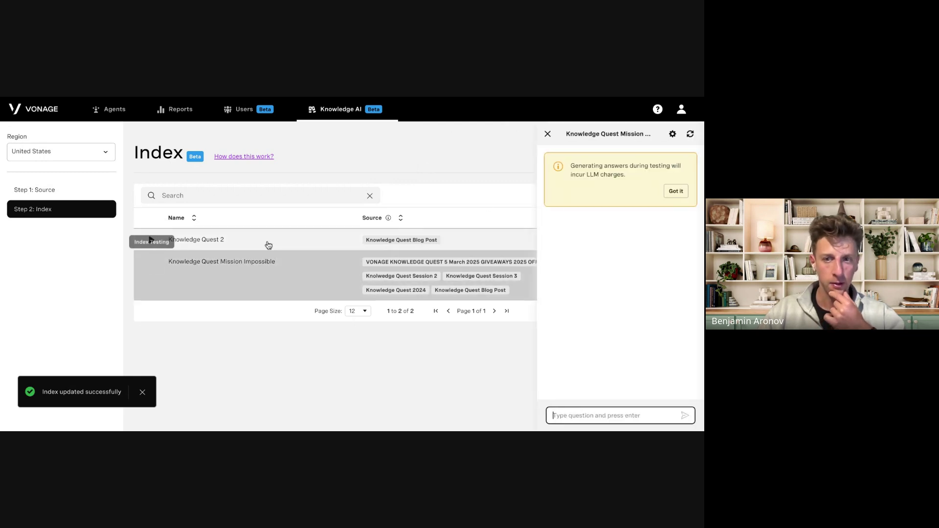
{"action": "left_click", "coordinate": [607, 417]}
{"action": "type", "text": "What "}
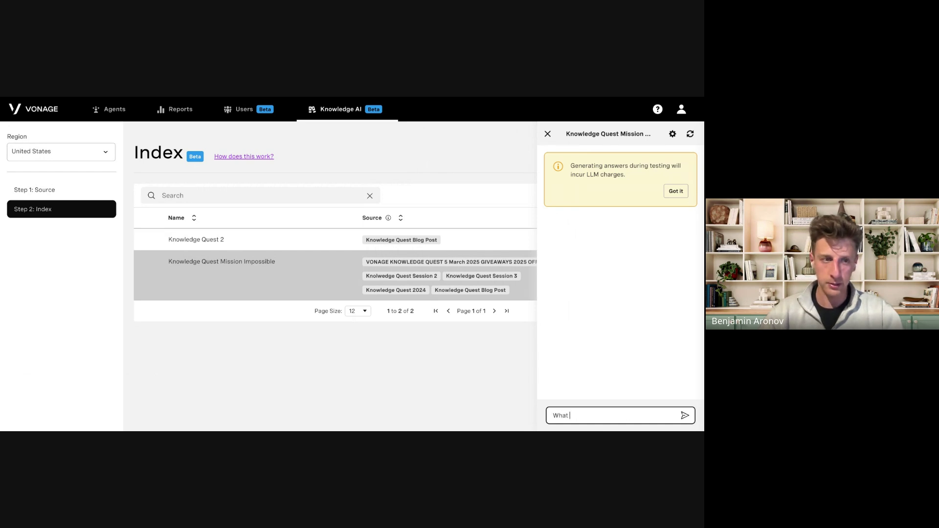
{"action": "type", "text": "is Knowledg"}
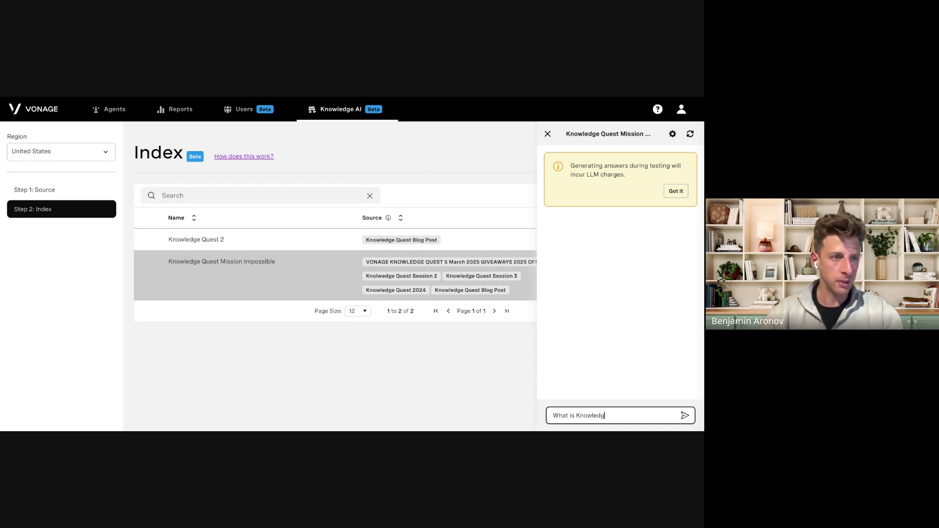
{"action": "type", "text": "e Quwst?"}
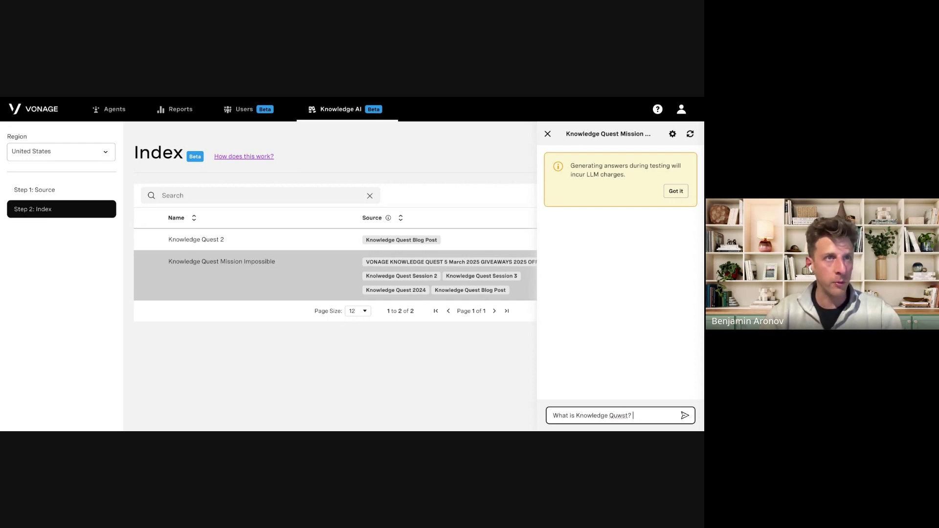
{"action": "key", "text": "BackSpace"}
{"action": "key", "text": "BackSpace"}
{"action": "key", "text": "BackSpace"}
{"action": "key", "text": "BackSpace"}
{"action": "key", "text": "BackSpace"}
{"action": "type", "text": "est?"}
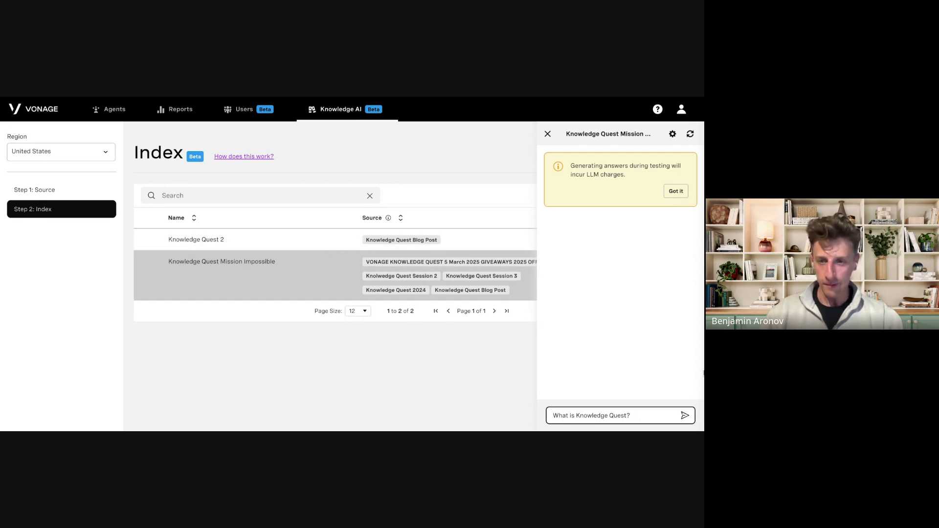
{"action": "key", "text": "Return"}
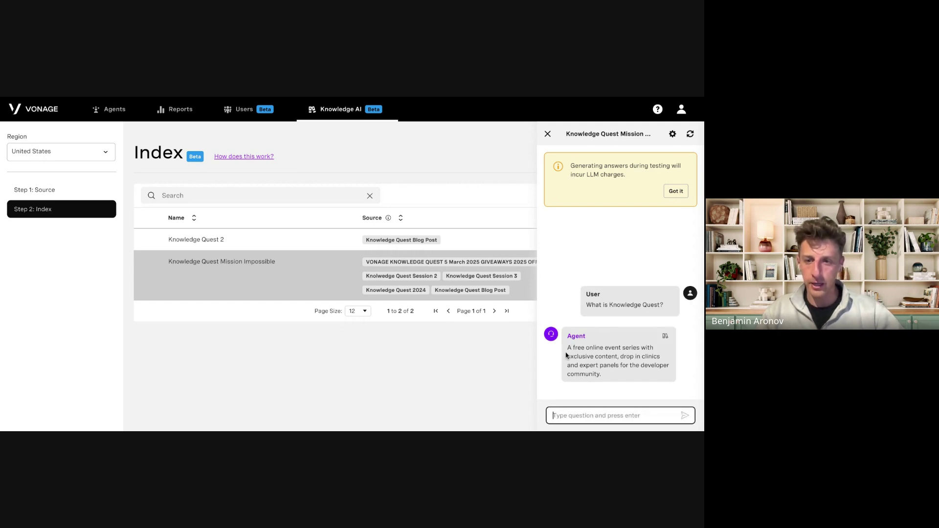
{"action": "left_click_drag", "start_coordinate": [566, 349], "coordinate": [608, 375]}
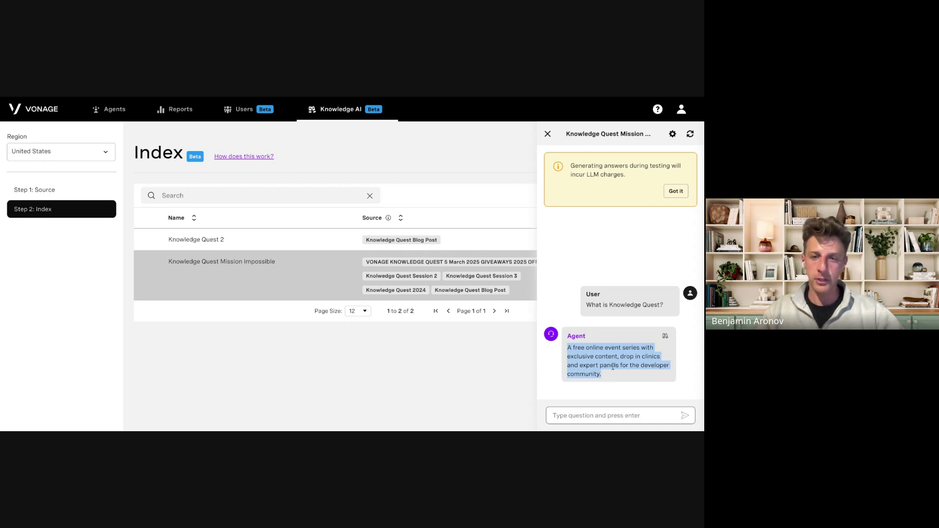
Ask "What's the next workshop?" in the Knowledge Quest Mission Impossible test chat.
{"action": "left_click", "coordinate": [604, 413]}
{"action": "type", "text": "W"}
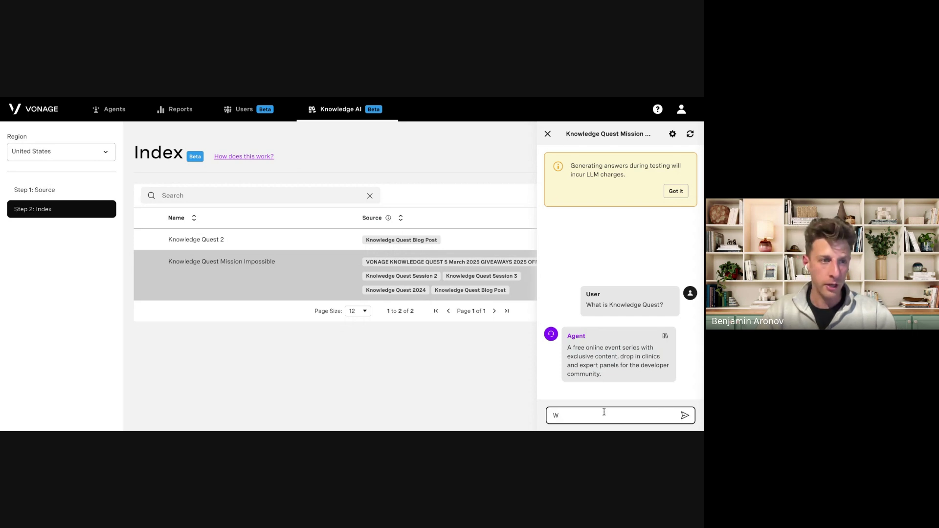
{"action": "type", "text": "hat"}
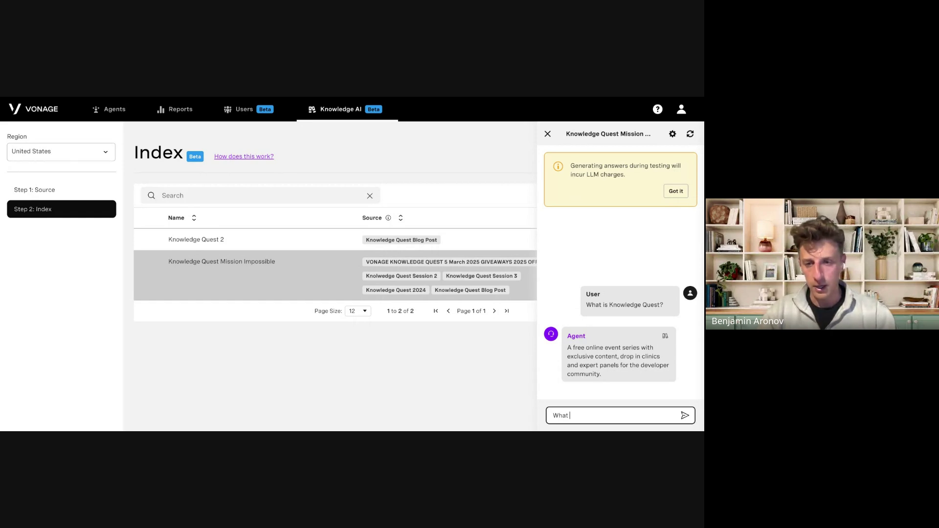
{"action": "key", "text": "BackSpace"}
{"action": "key", "text": "BackSpace"}
{"action": "key", "text": "BackSpace"}
{"action": "key", "text": "BackSpace"}
{"action": "type", "text": "hat's"}
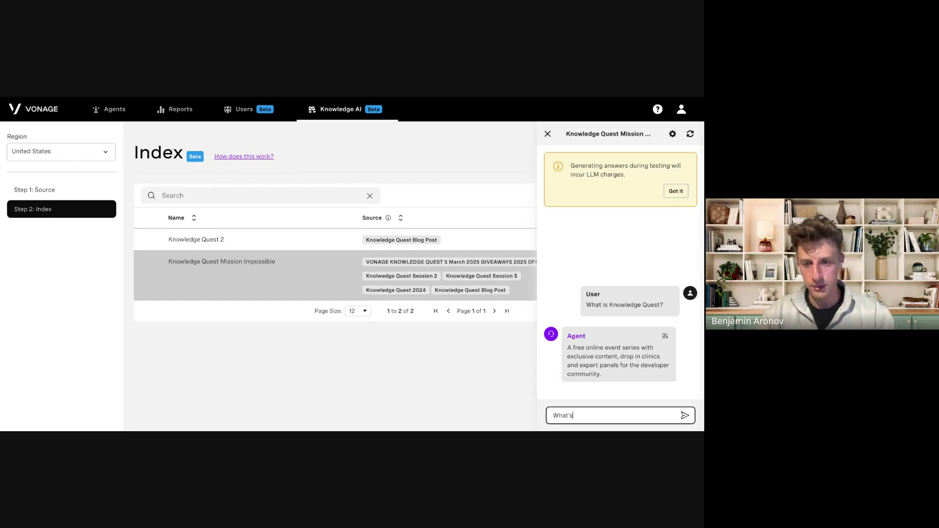
{"action": "type", "text": " the next workshop?"}
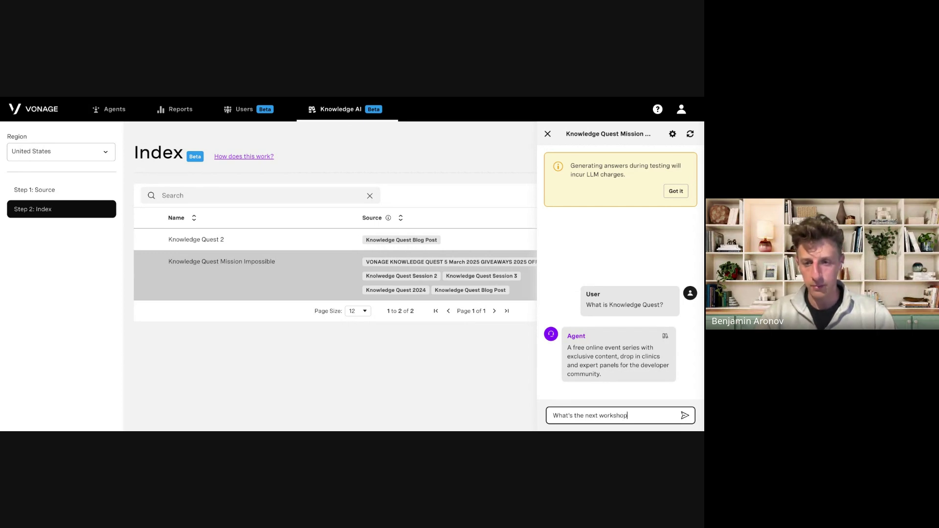
{"action": "key", "text": "Return"}
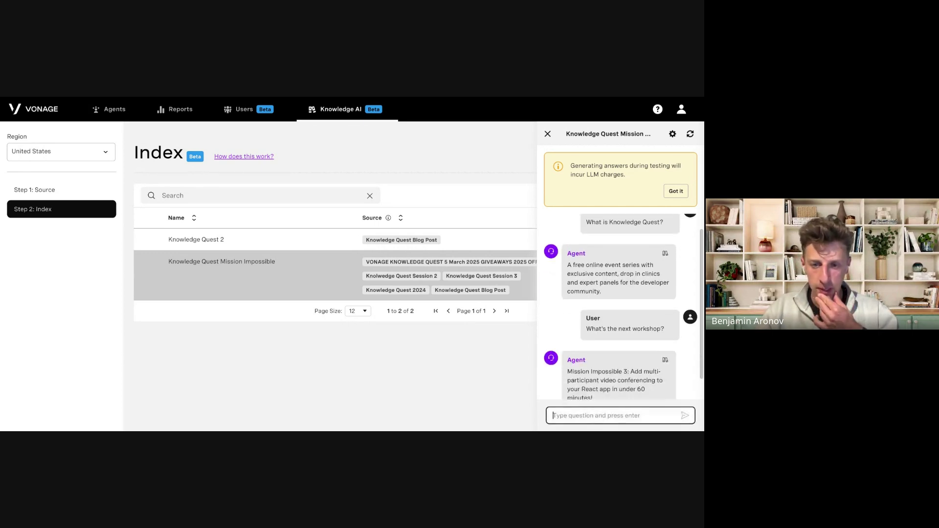
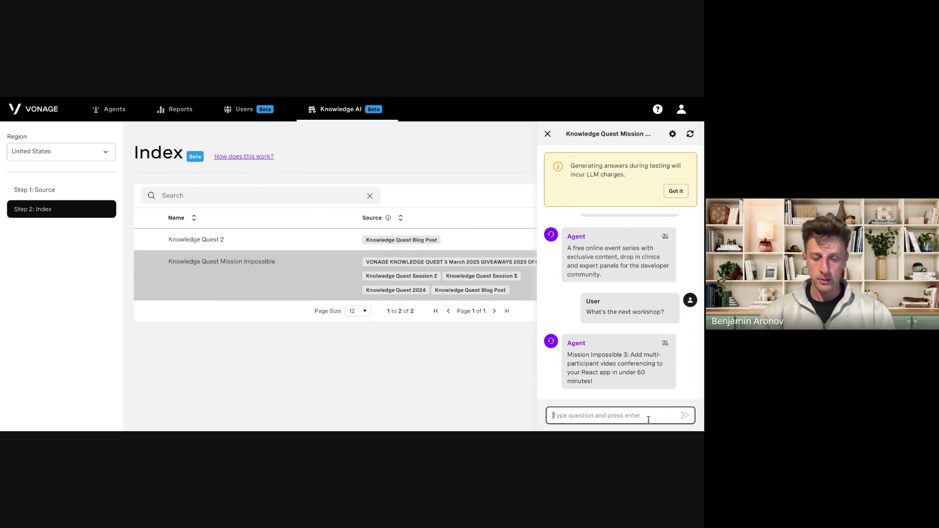
Ask the index how much time the presenter spends on his hair and highlight the agent's reply.
{"action": "left_click", "coordinate": [634, 419]}
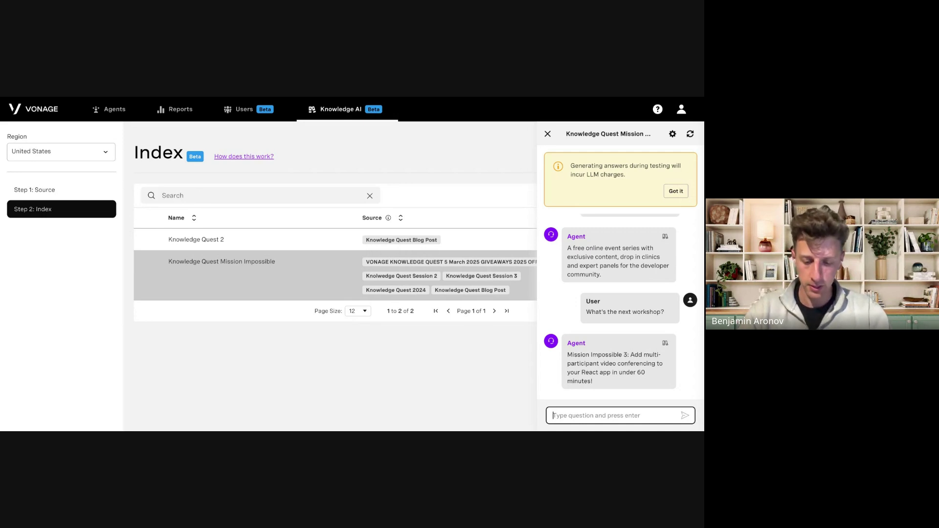
{"action": "type", "text": "How much time doesn"}
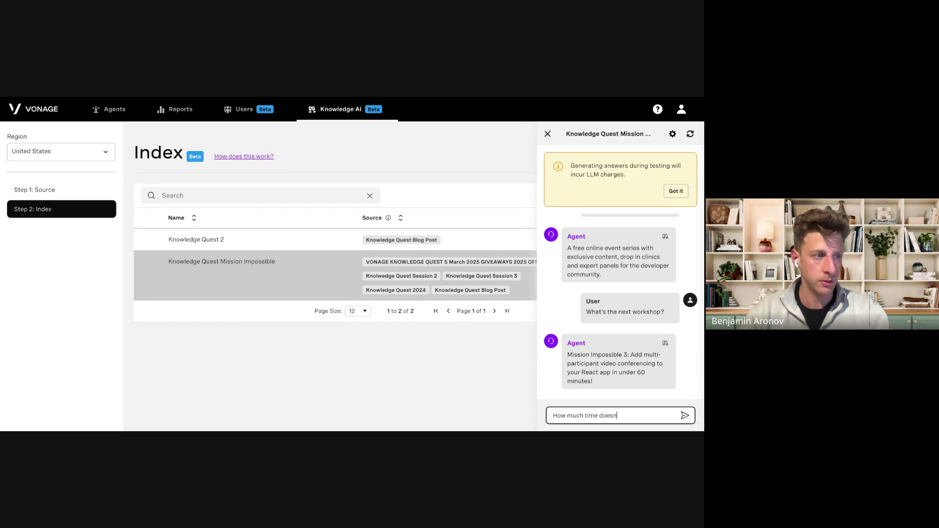
{"action": "key", "text": "BackSpace"}
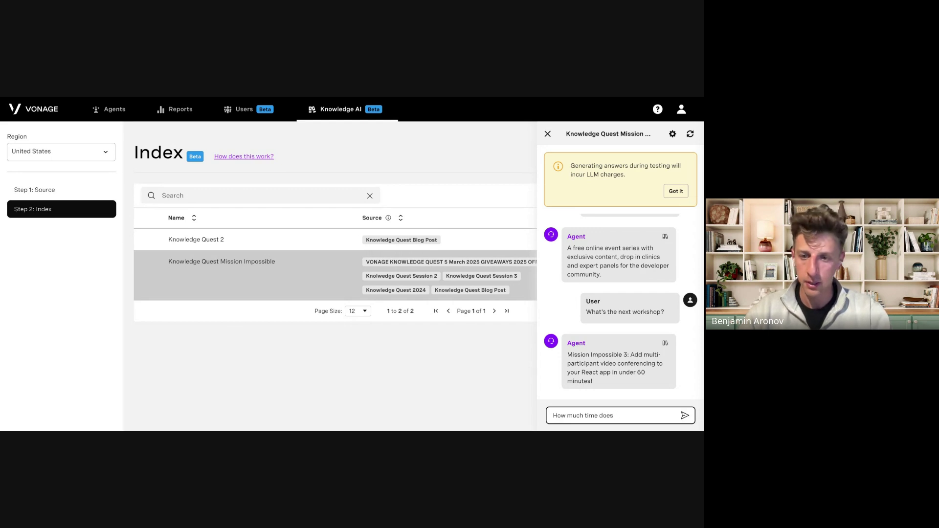
{"action": "type", "text": "Benjamin spend "}
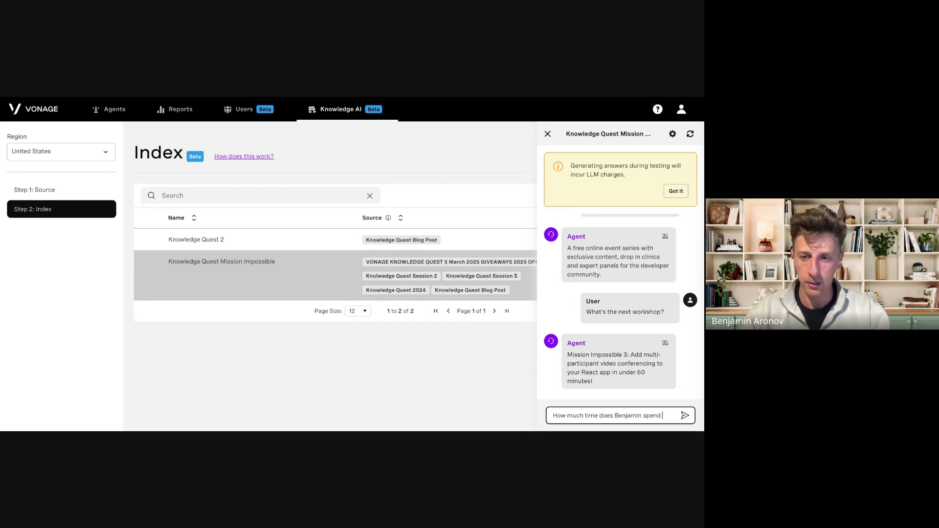
{"action": "type", "text": "on his hair?"}
{"action": "key", "text": "Return"}
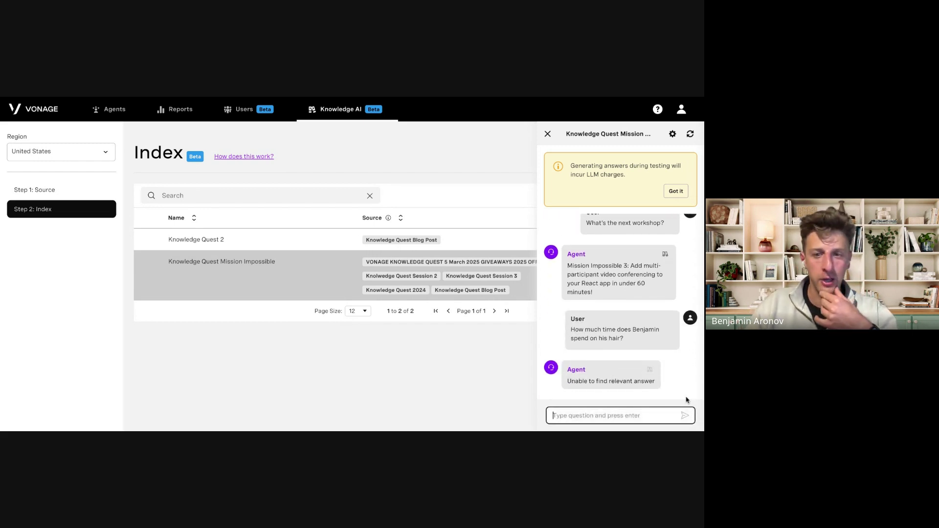
{"action": "double_click", "coordinate": [620, 380]}
{"action": "left_click", "coordinate": [620, 380]}
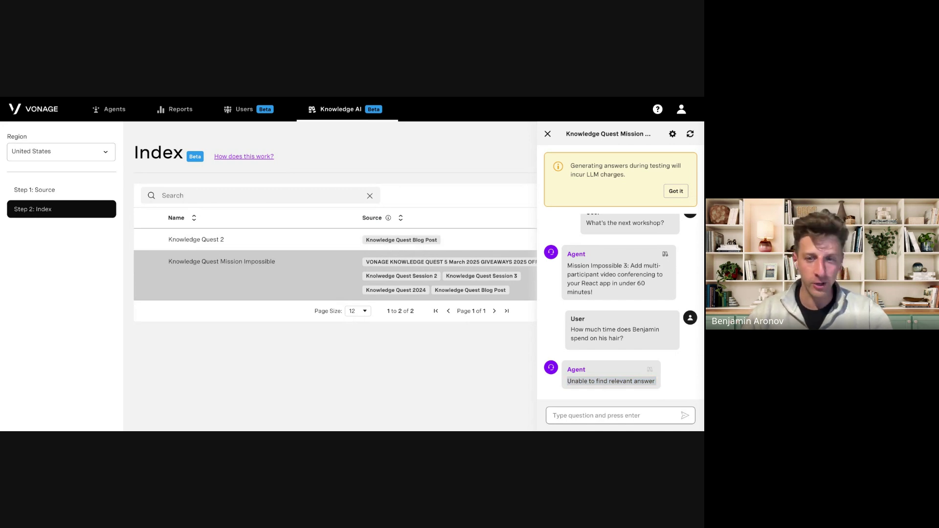
Ask the index "How many developers does it take to create a low code application?".
{"action": "left_click", "coordinate": [611, 415]}
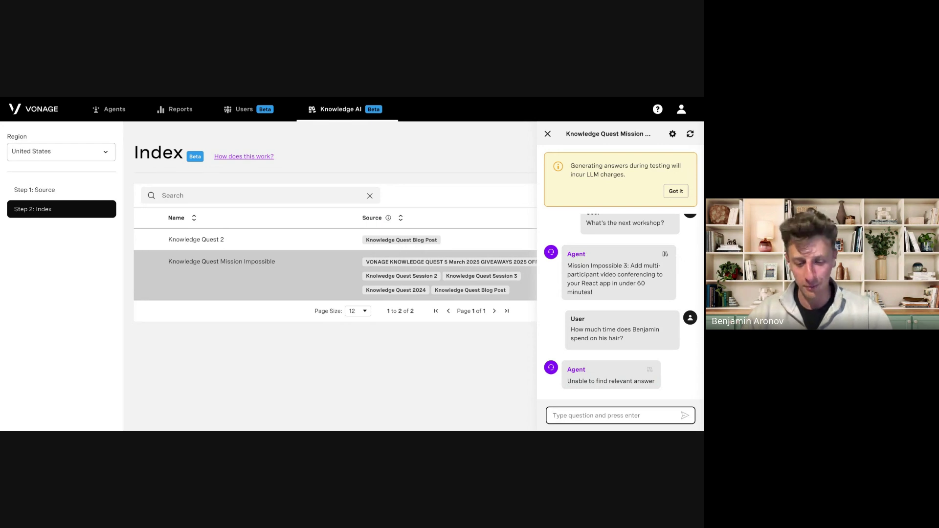
{"action": "key", "text": "ctrl+v"}
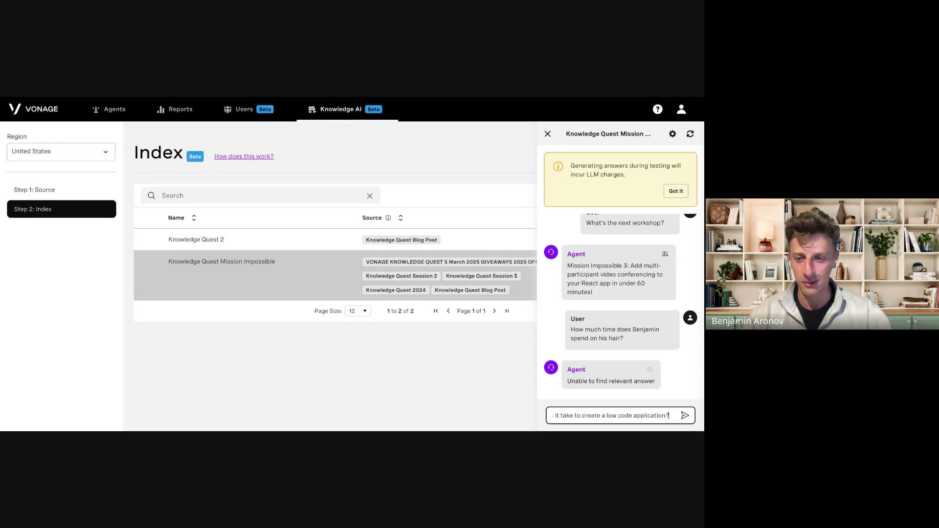
{"action": "key", "text": "Return"}
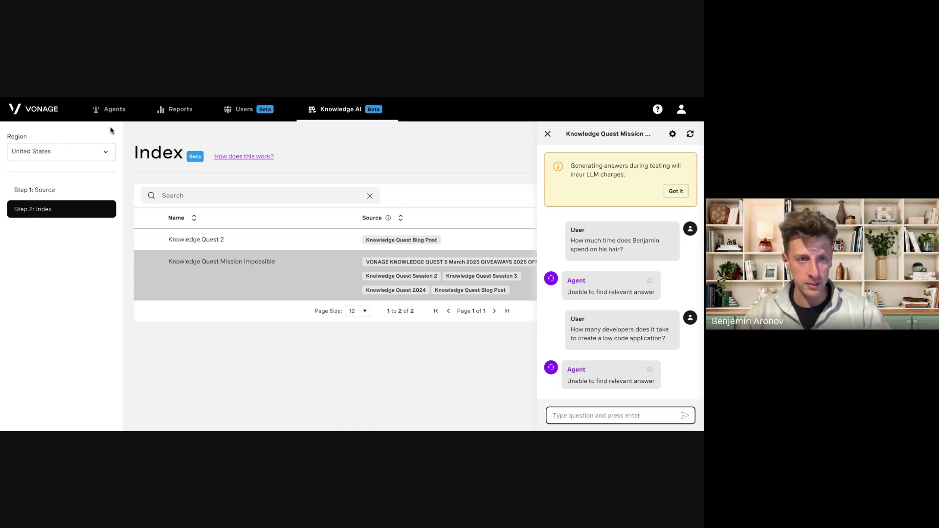
Open the Knowledge Quest - Mission Impossible agent's inbound session flow and open the settings of its FAQ Gen AI Agent node.
{"action": "left_click", "coordinate": [110, 109]}
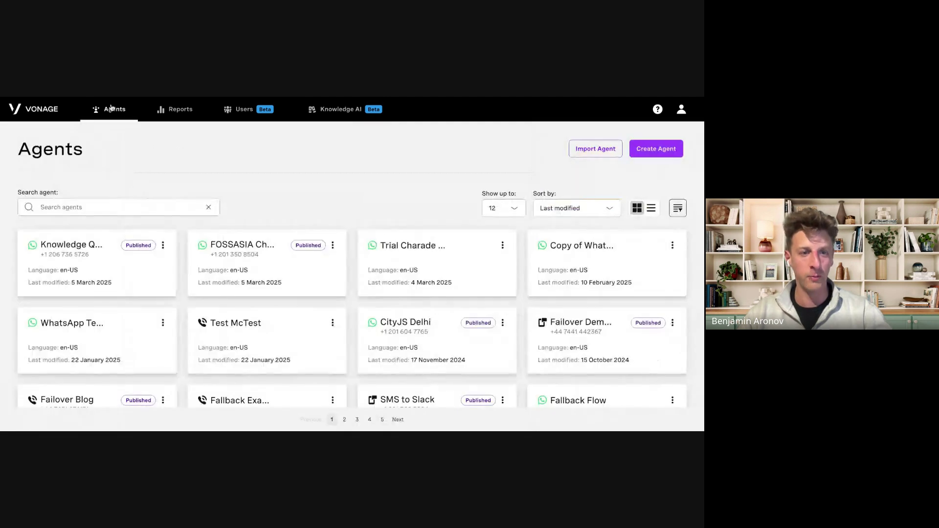
{"action": "left_click", "coordinate": [59, 250]}
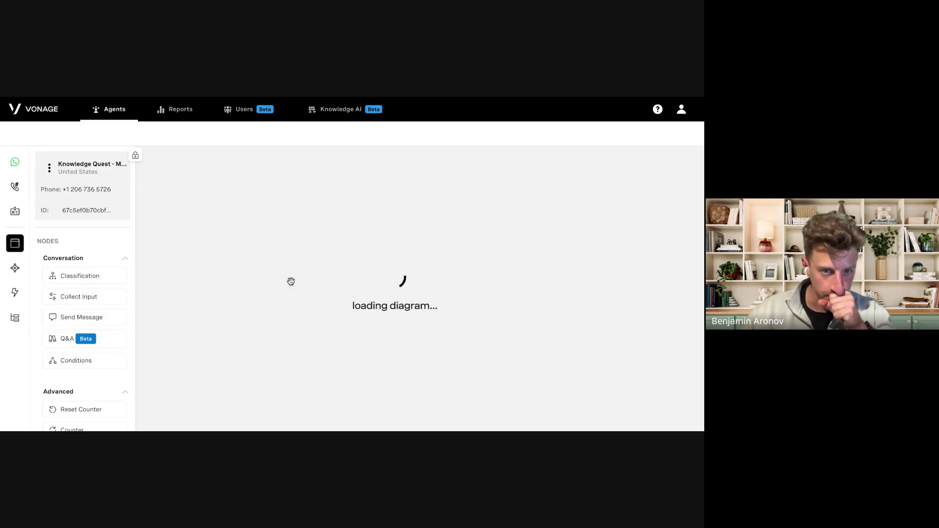
{"action": "scroll", "coordinate": [447, 330], "scroll_direction": "up", "scroll_amount": 2}
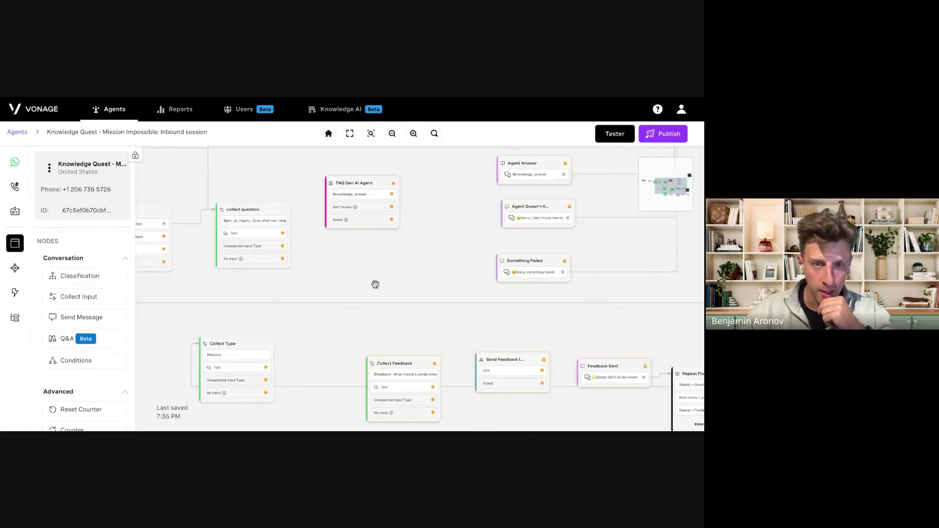
{"action": "left_click_drag", "start_coordinate": [354, 269], "coordinate": [387, 322]}
{"action": "left_click", "coordinate": [386, 249]}
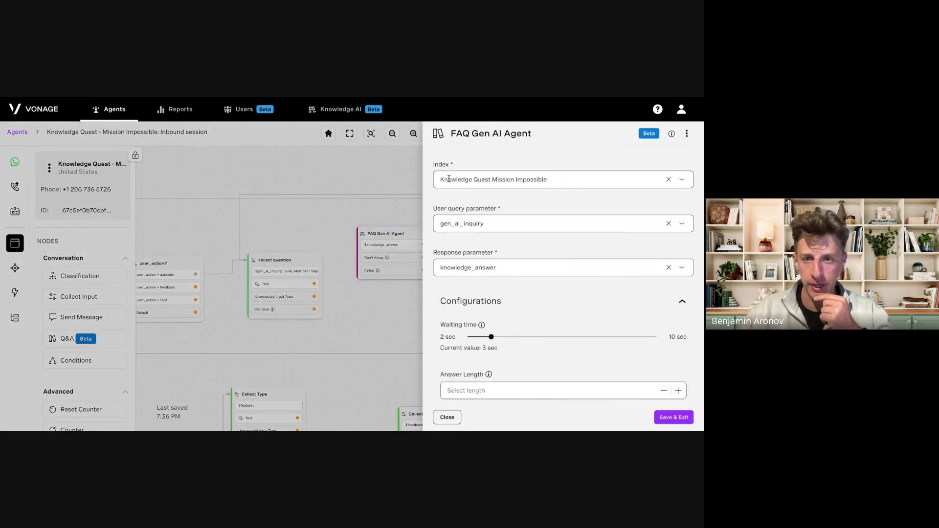
Review the FAQ Gen AI Agent node's index, query and response parameters, waiting time, answer length and response guidelines, and save the node.
{"action": "left_click", "coordinate": [471, 181]}
{"action": "left_click", "coordinate": [468, 220]}
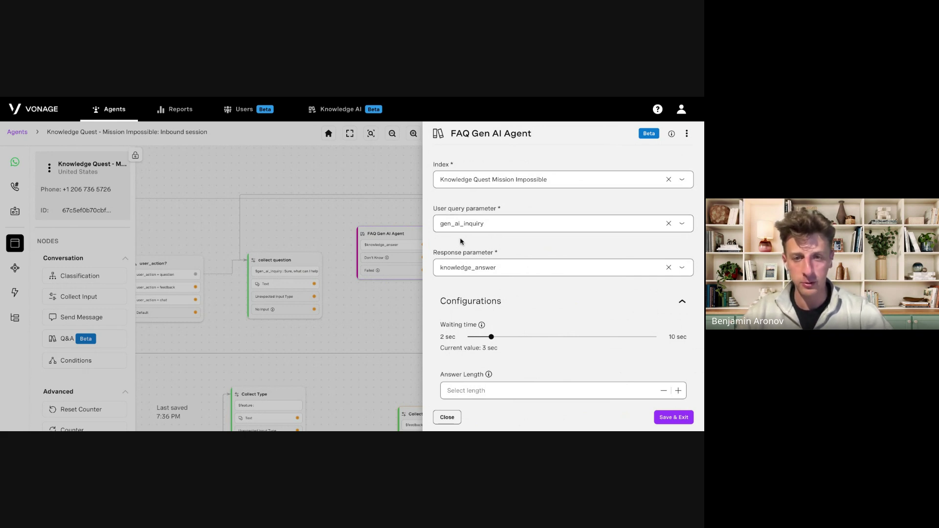
{"action": "scroll", "coordinate": [475, 264], "scroll_direction": "down", "scroll_amount": 1}
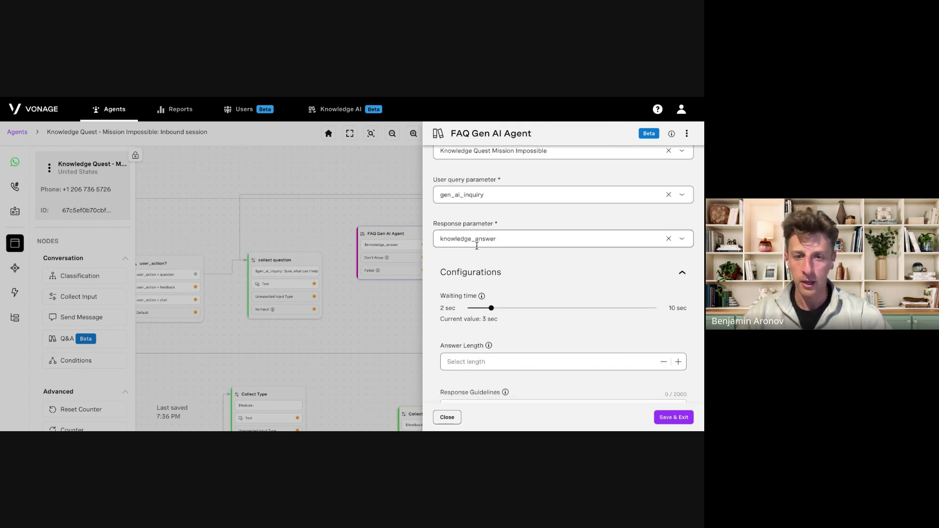
{"action": "scroll", "coordinate": [477, 246], "scroll_direction": "down", "scroll_amount": 2}
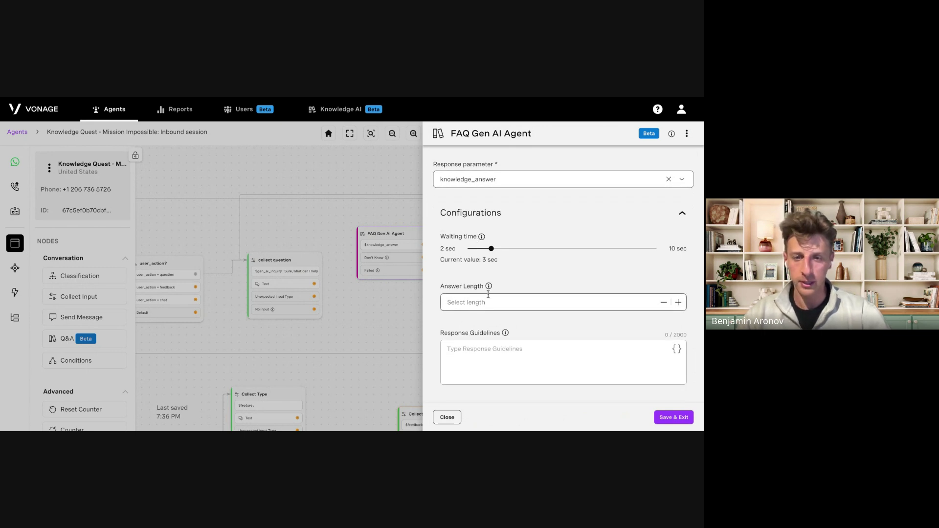
{"action": "scroll", "coordinate": [504, 251], "scroll_direction": "up", "scroll_amount": 1}
{"action": "scroll", "coordinate": [504, 251], "scroll_direction": "down", "scroll_amount": 1}
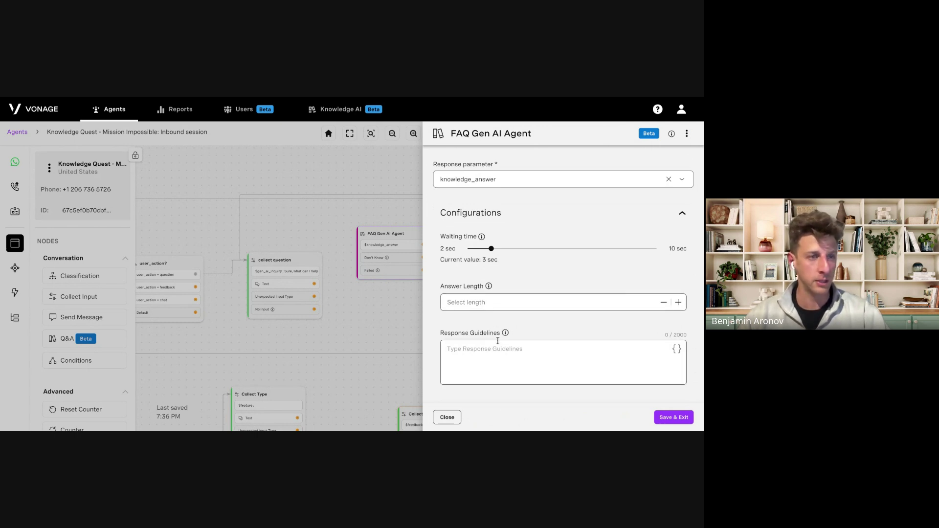
{"action": "scroll", "coordinate": [497, 341], "scroll_direction": "up", "scroll_amount": 2}
{"action": "scroll", "coordinate": [494, 362], "scroll_direction": "down", "scroll_amount": 2}
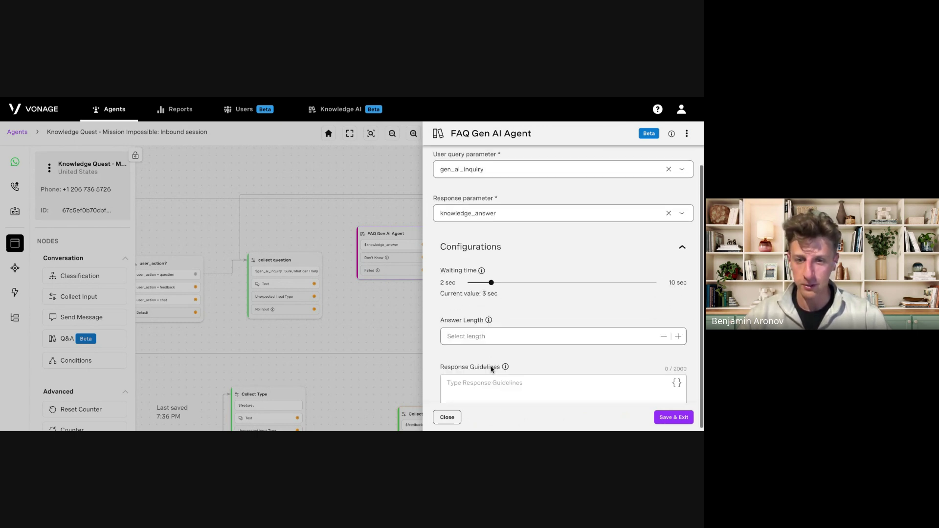
{"action": "left_click", "coordinate": [673, 417]}
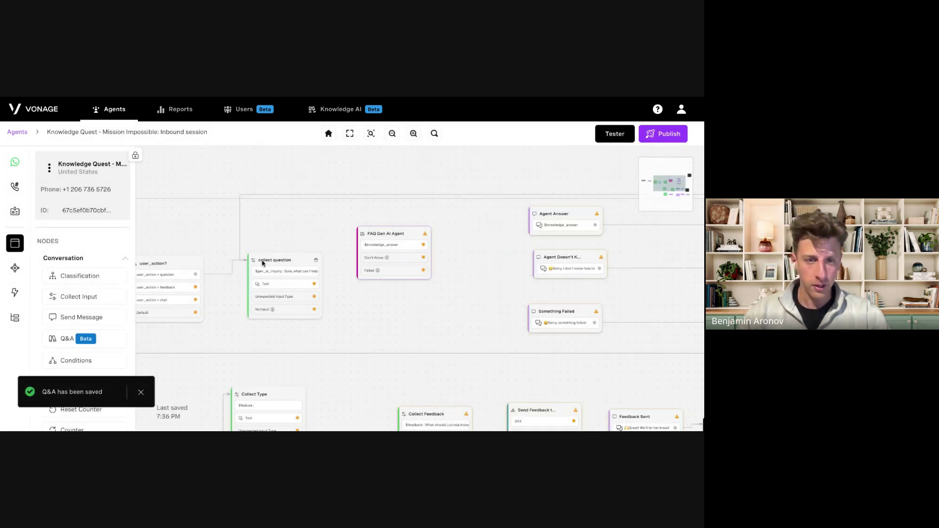
Connect the Text output of the collect question node to the FAQ Gen AI Agent node.
{"action": "left_click_drag", "start_coordinate": [314, 283], "coordinate": [420, 267]}
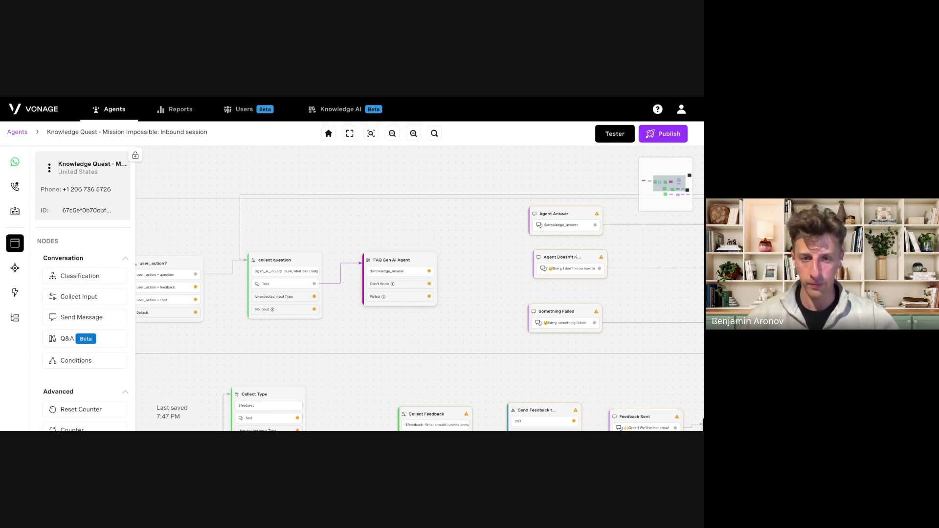
{"action": "mouse_move", "coordinate": [430, 303]}
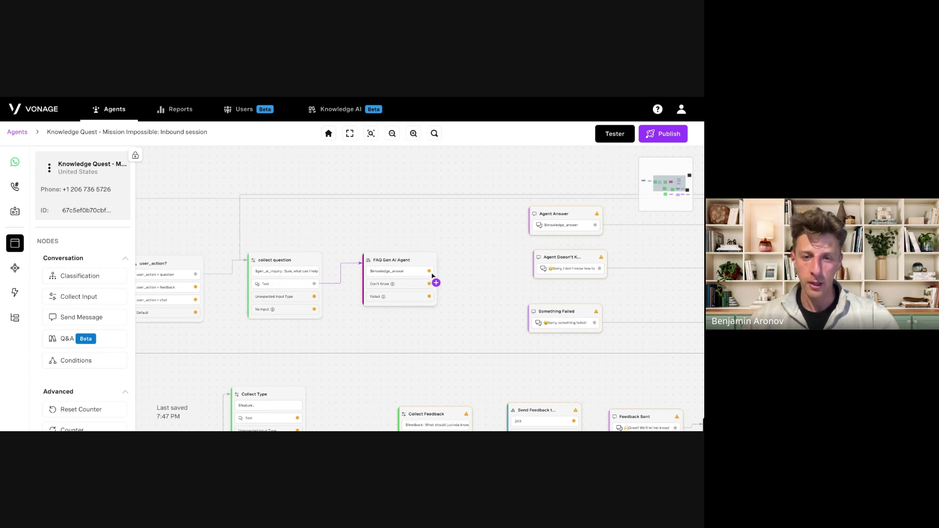
Inspect the message texts of the Agent Answer and Agent Doesn't Know nodes and close each without changes.
{"action": "left_click_drag", "start_coordinate": [474, 245], "coordinate": [425, 243]}
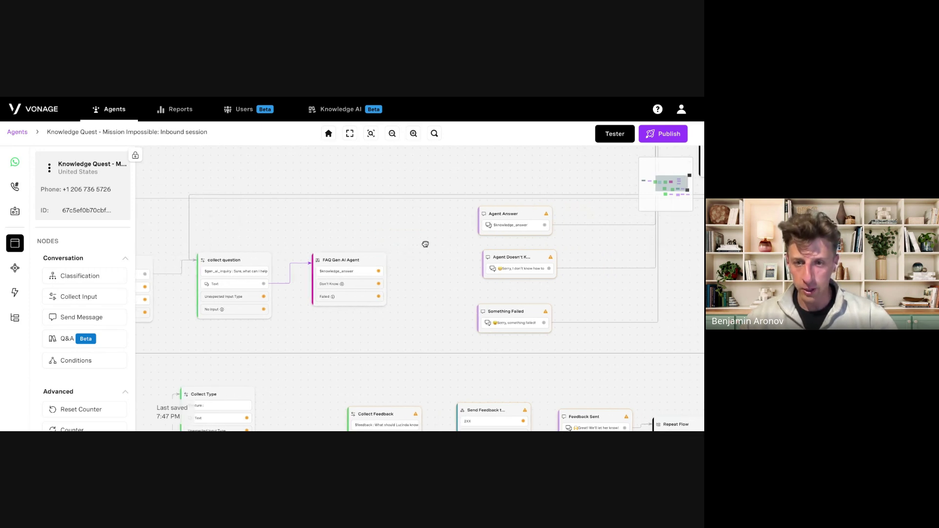
{"action": "left_click", "coordinate": [502, 232]}
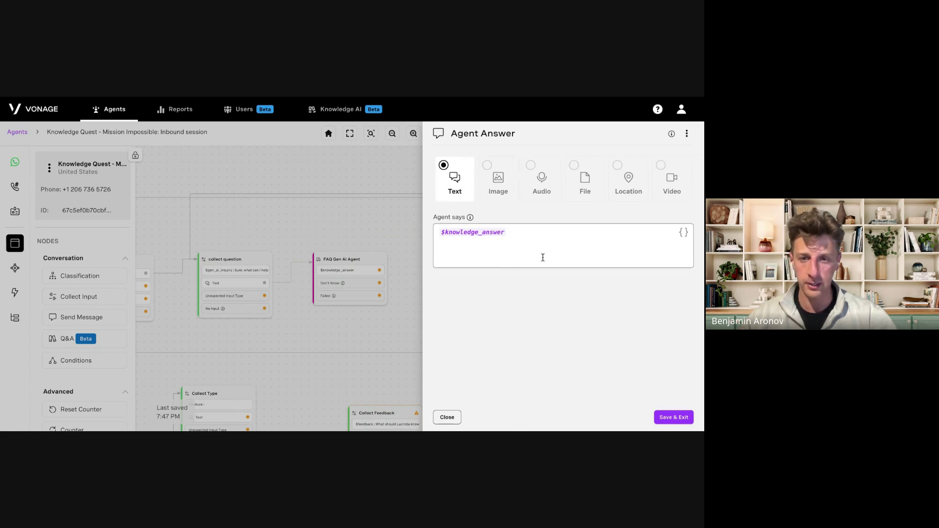
{"action": "left_click", "coordinate": [436, 419]}
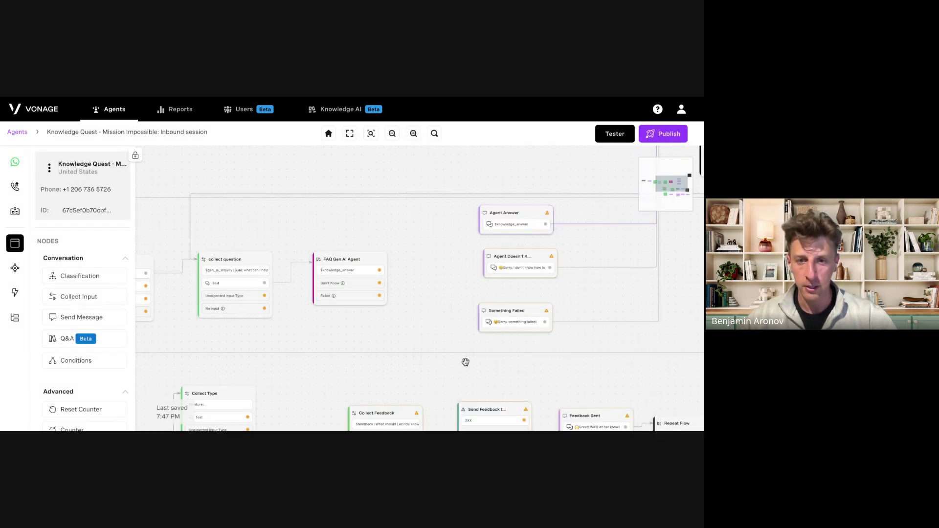
{"action": "left_click", "coordinate": [506, 270]}
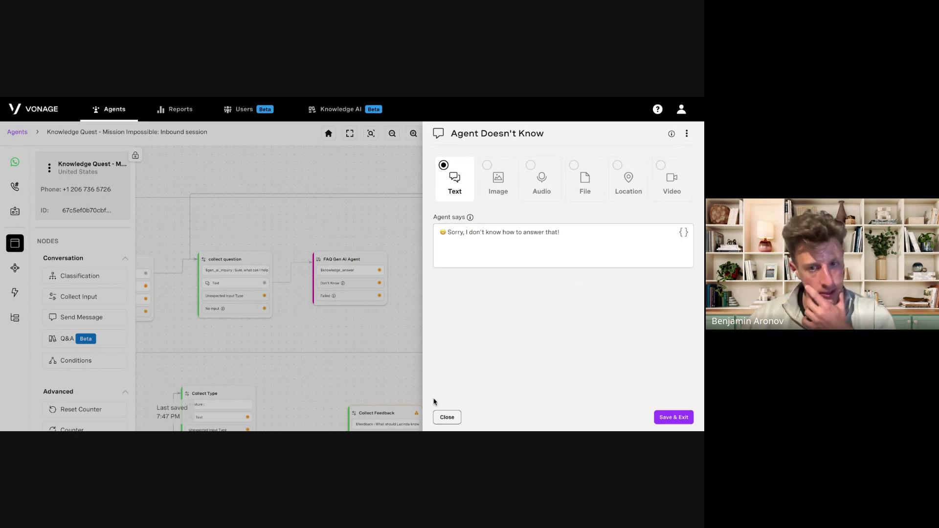
{"action": "left_click", "coordinate": [437, 417]}
Connect the FAQ node's knowledge_answer output to Agent Answer, Don't Know to Agent Doesn't Know, and Failed to Something Failed.
{"action": "left_click_drag", "start_coordinate": [419, 261], "coordinate": [510, 227]}
{"action": "left_click_drag", "start_coordinate": [380, 283], "coordinate": [557, 259]}
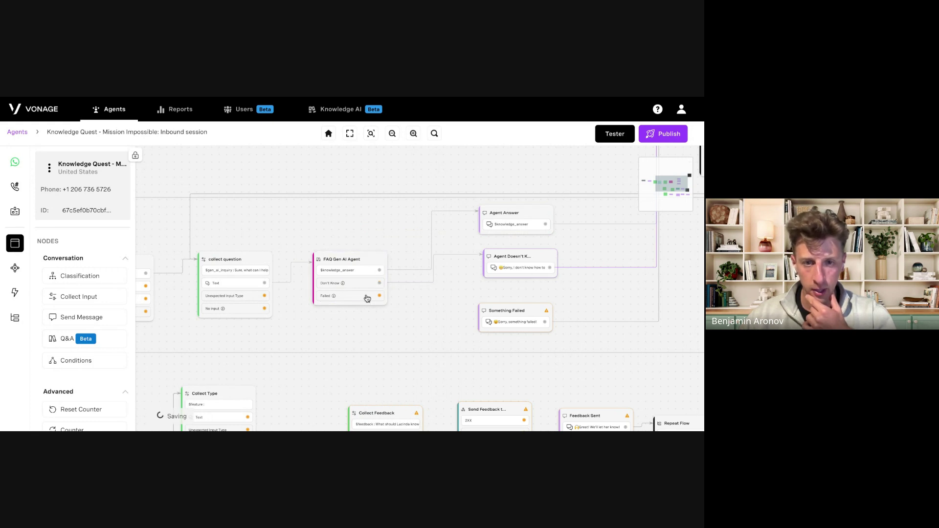
{"action": "left_click_drag", "start_coordinate": [367, 298], "coordinate": [486, 314]}
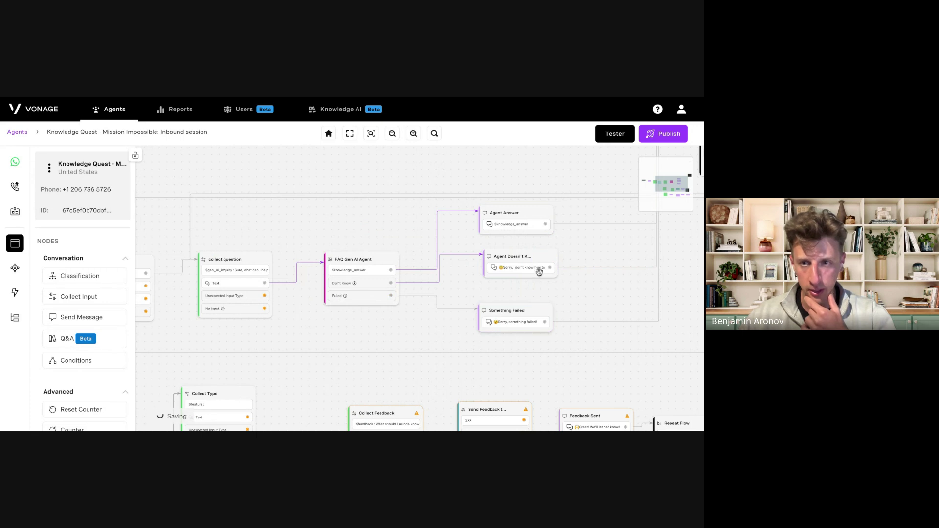
Start a test chat of the agent flow with the Inbound session event.
{"action": "left_click", "coordinate": [615, 133]}
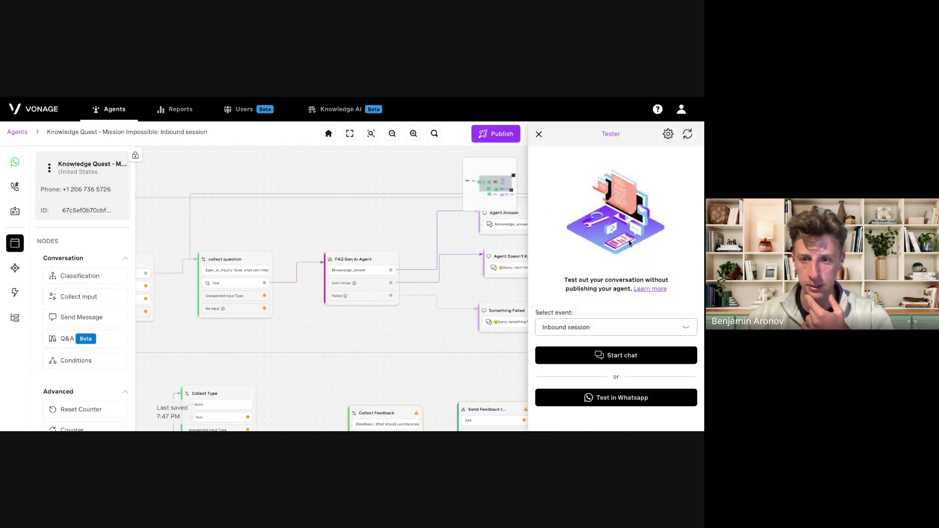
{"action": "left_click", "coordinate": [597, 356]}
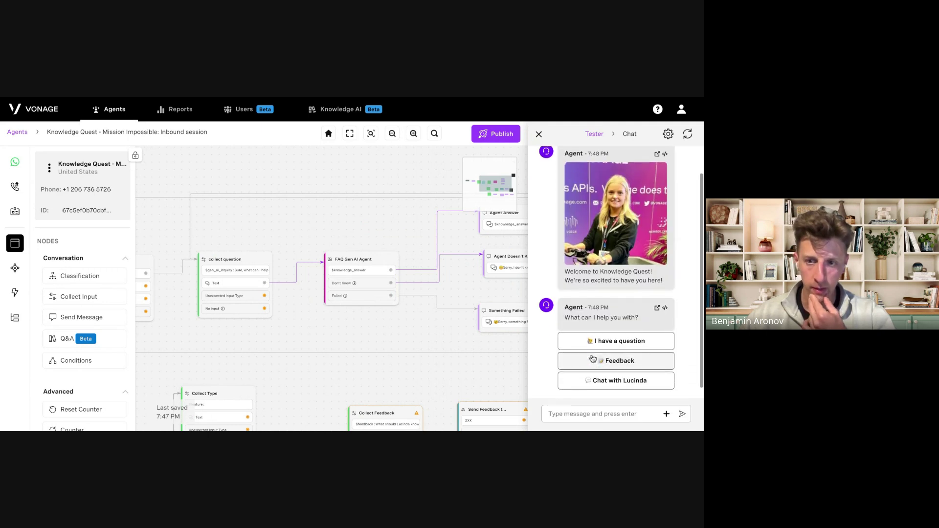
Choose "I have a question" in the test chat and ask "Was there a Knowledge Quest in 2024?".
{"action": "left_click", "coordinate": [601, 345]}
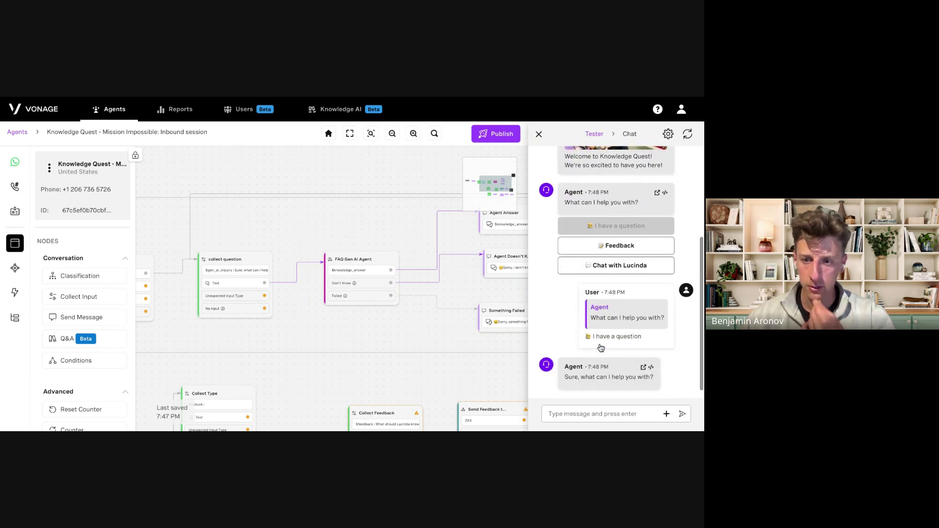
{"action": "left_click", "coordinate": [582, 413]}
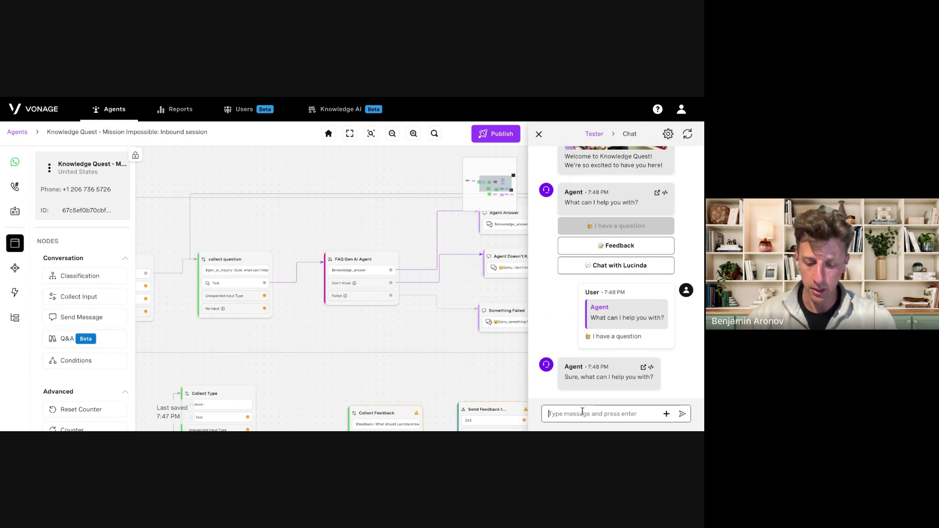
{"action": "type", "text": "Was there a"}
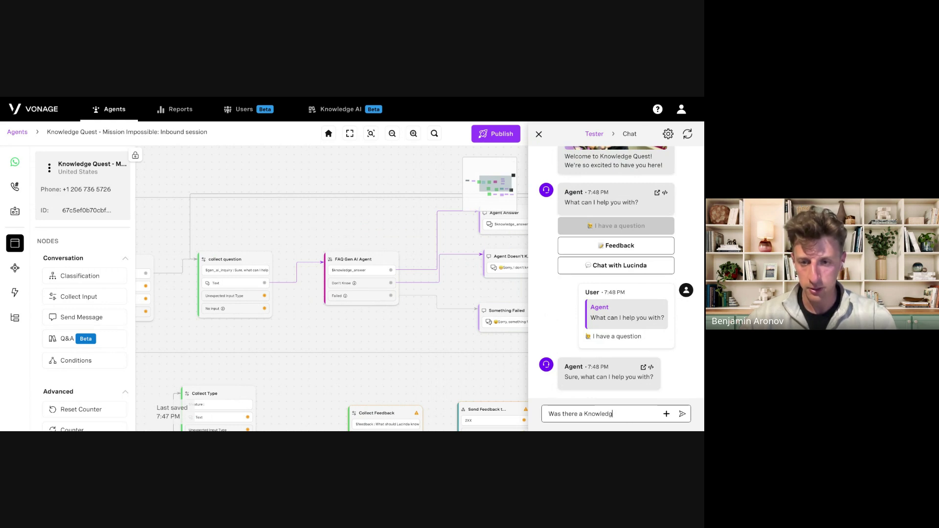
{"action": "type", "text": " Knowledge Quest in 2024?"}
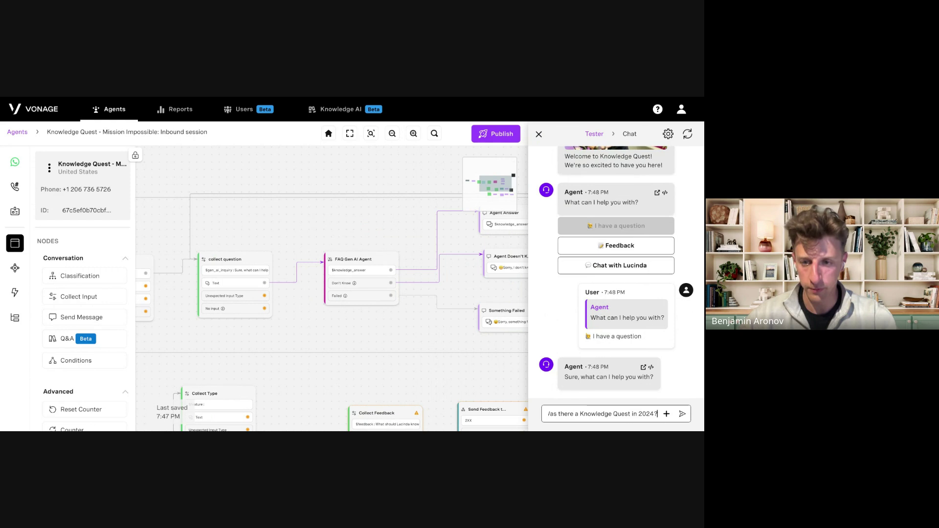
{"action": "key", "text": "Return"}
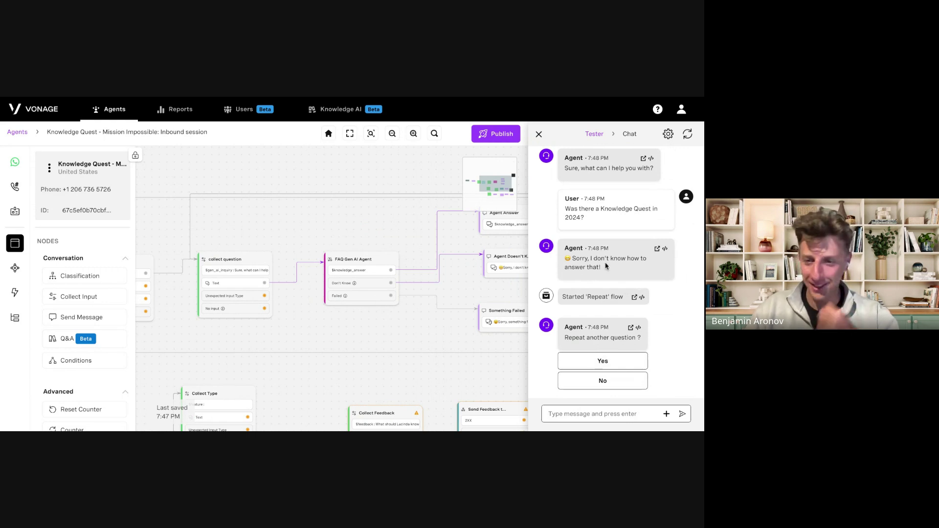
Answer Yes to repeating another question and send "Tell me about previous Vonage Knowledge Quests" in the test chat.
{"action": "left_click", "coordinate": [602, 362]}
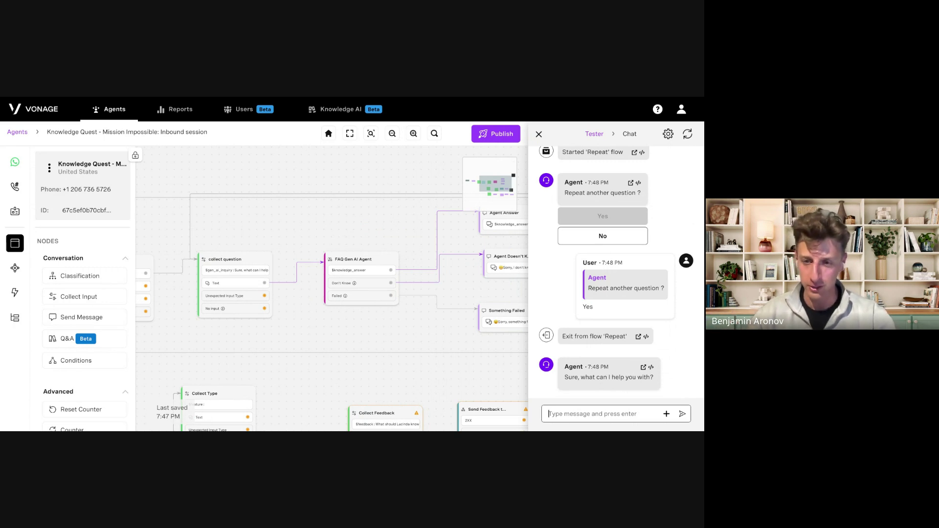
{"action": "type", "text": "Tell m"}
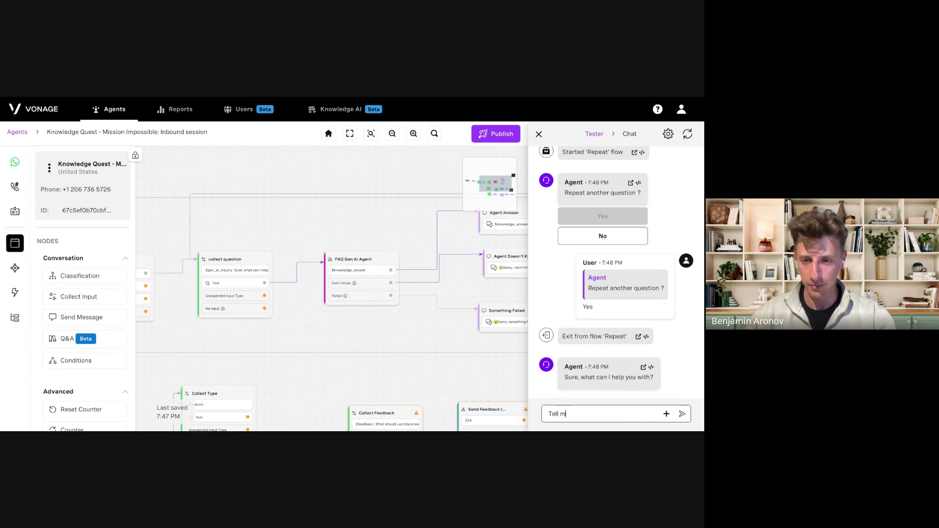
{"action": "type", "text": "e about previous V"}
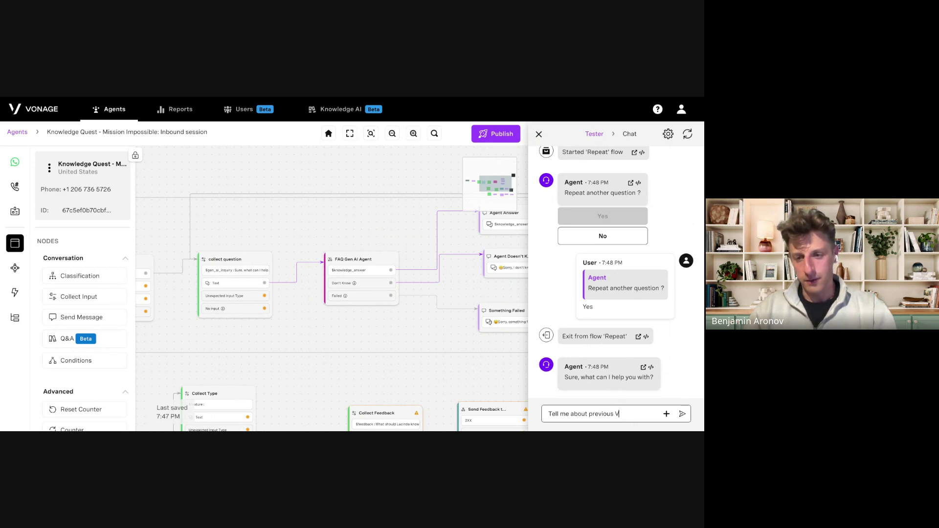
{"action": "type", "text": "onage Knowl"}
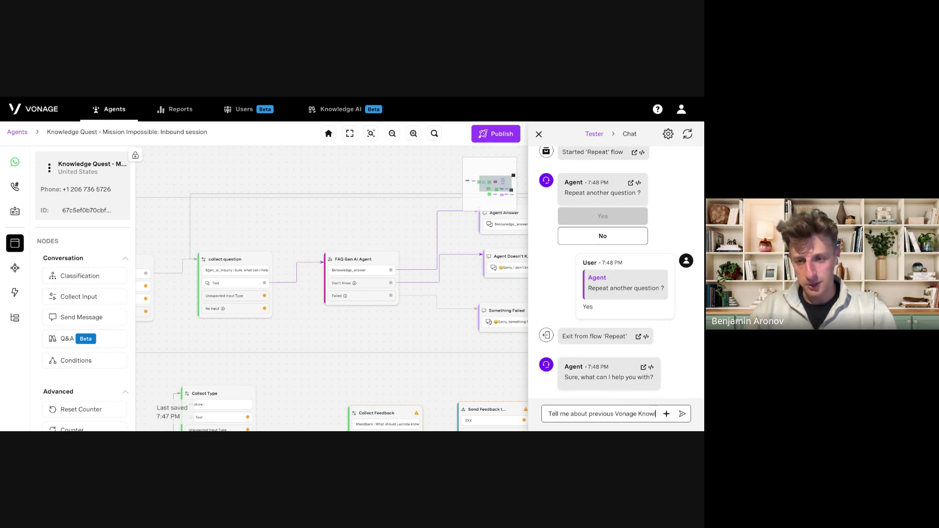
{"action": "type", "text": "edge Quests"}
{"action": "key", "text": "Return"}
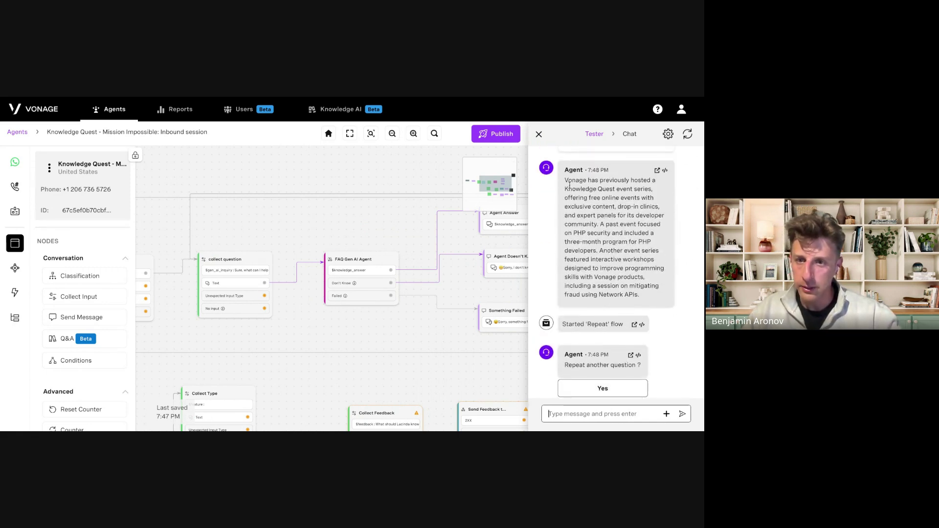
Read through the agent's answer about previous Vonage Knowledge Quests in the test chat.
{"action": "left_click_drag", "start_coordinate": [600, 224], "coordinate": [643, 261]}
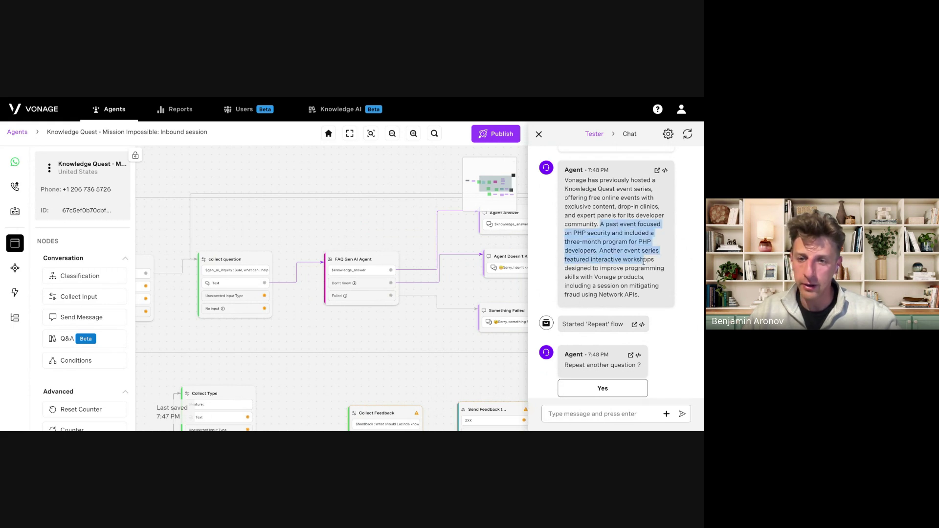
{"action": "left_click", "coordinate": [643, 260]}
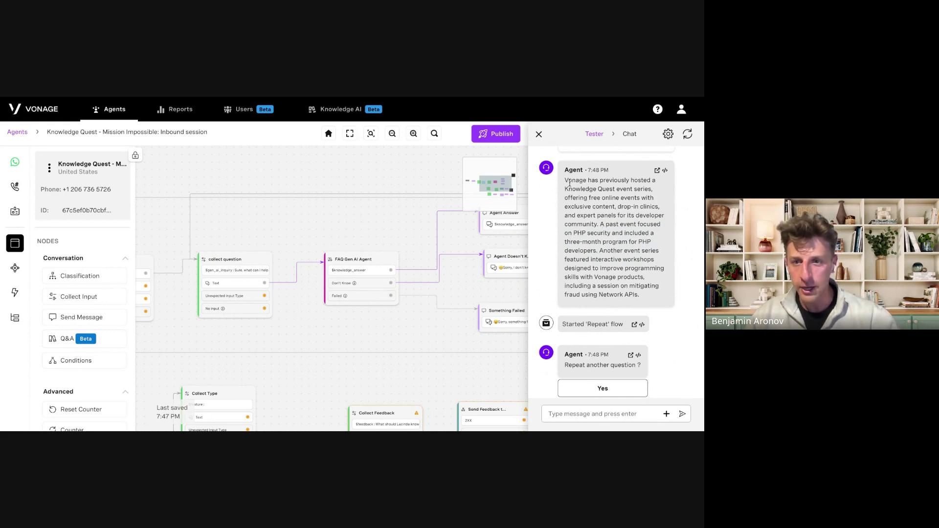
{"action": "left_click_drag", "start_coordinate": [564, 179], "coordinate": [598, 209]}
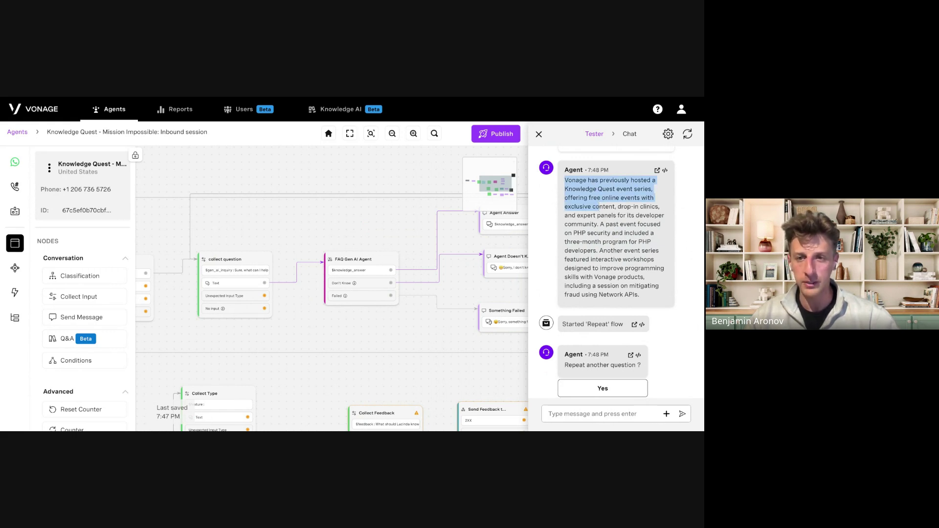
{"action": "left_click", "coordinate": [600, 207]}
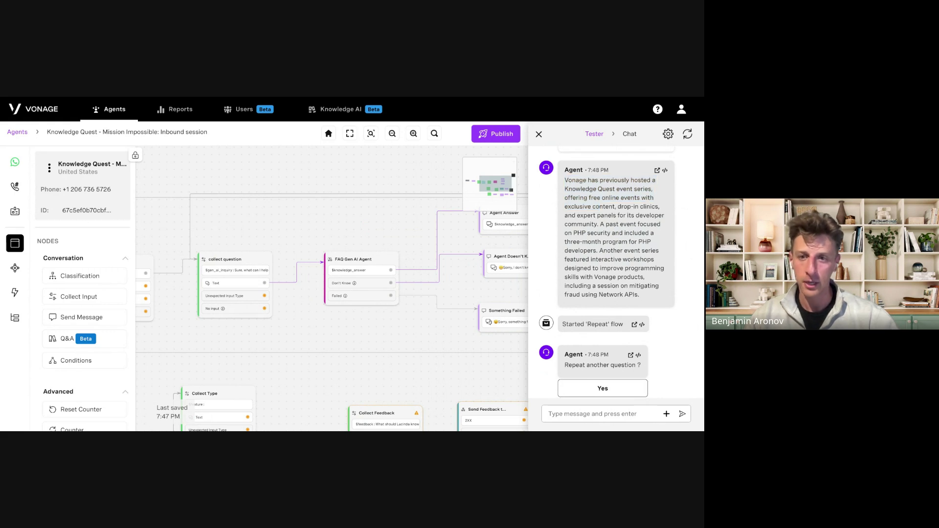
{"action": "left_click_drag", "start_coordinate": [563, 180], "coordinate": [597, 218]}
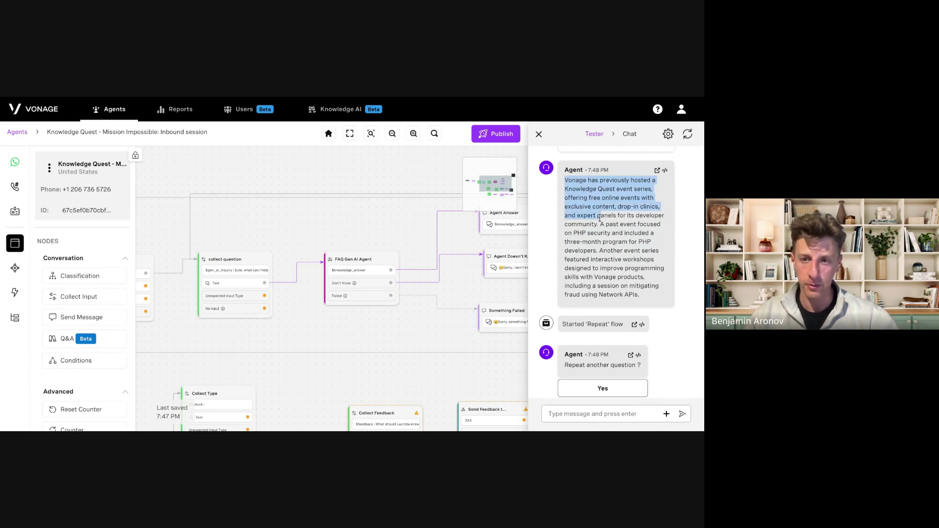
{"action": "left_click", "coordinate": [606, 236]}
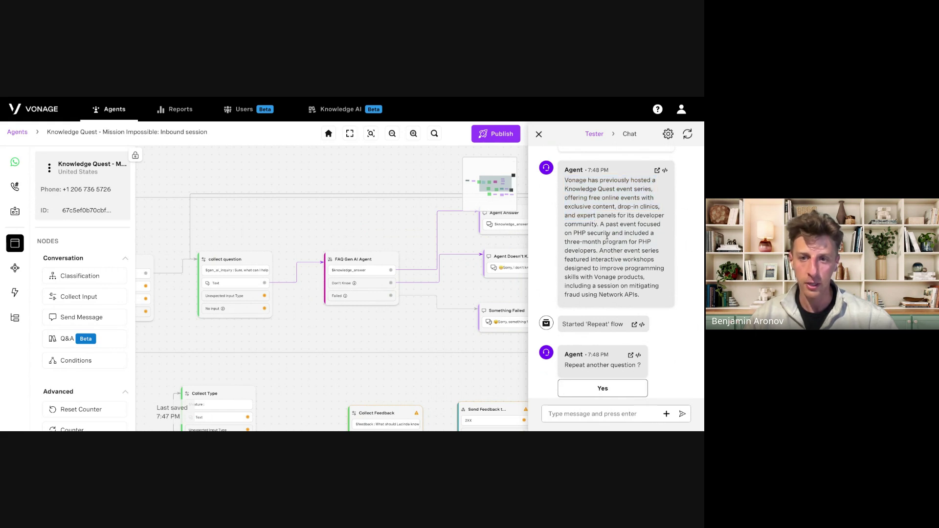
{"action": "left_click_drag", "start_coordinate": [598, 236], "coordinate": [621, 275]}
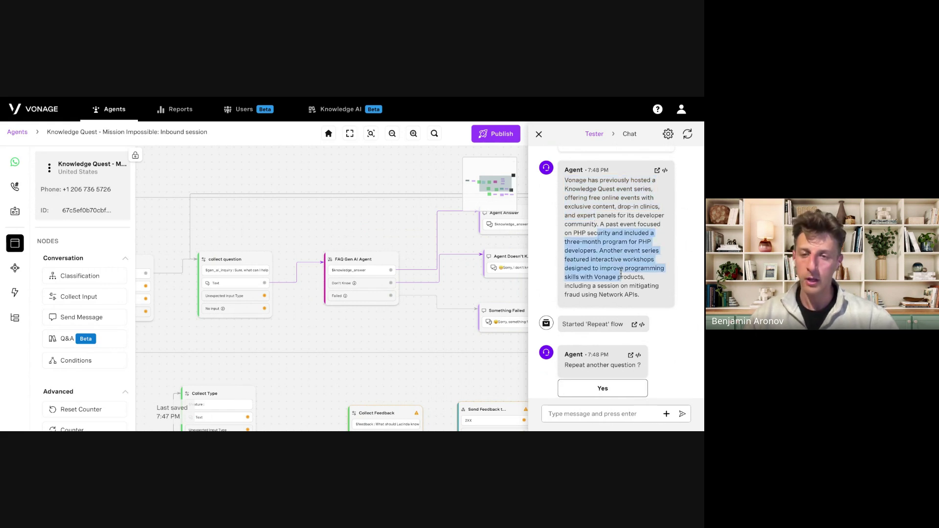
{"action": "left_click", "coordinate": [653, 260]}
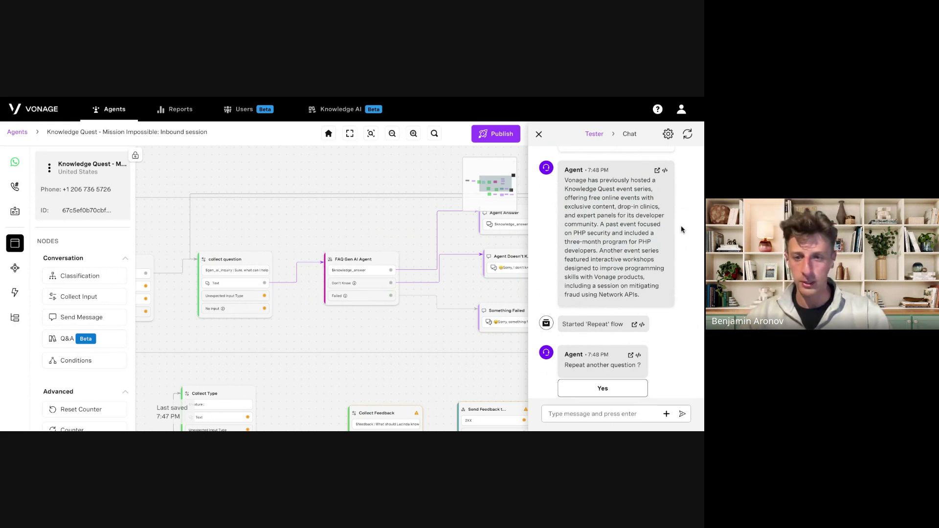
{"action": "scroll", "coordinate": [682, 230], "scroll_direction": "down", "scroll_amount": 1}
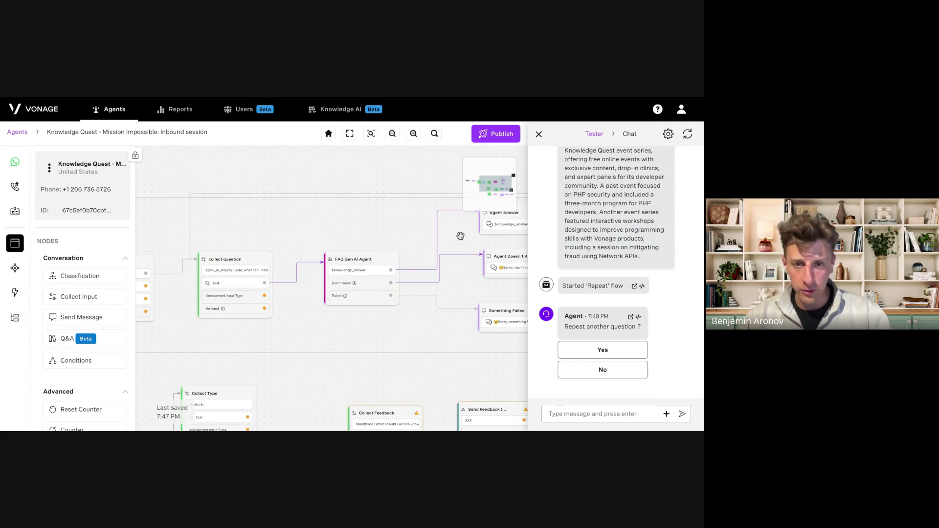
Show the Repeat Flow node, then answer No to another question and Yes to returning to the main menu.
{"action": "left_click_drag", "start_coordinate": [345, 234], "coordinate": [133, 239]}
{"action": "left_click_drag", "start_coordinate": [480, 283], "coordinate": [365, 372]}
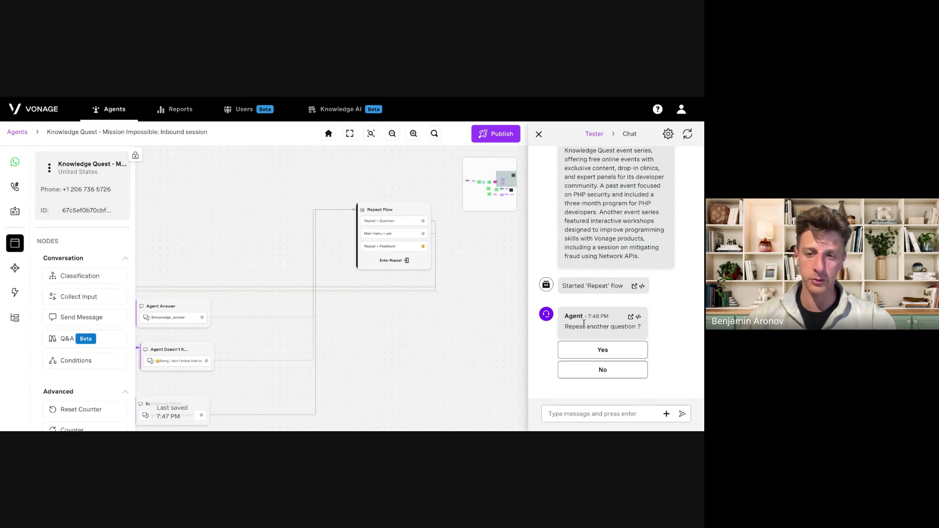
{"action": "left_click", "coordinate": [589, 374]}
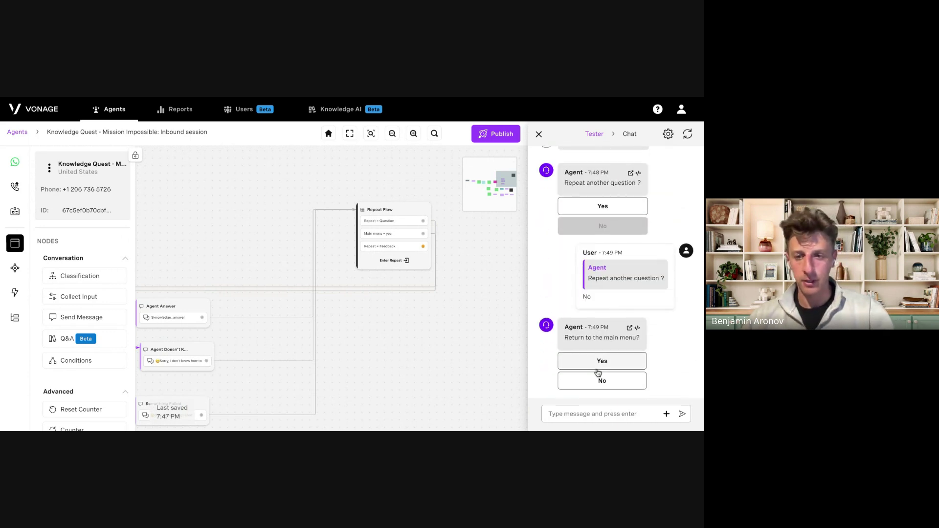
{"action": "left_click", "coordinate": [597, 366]}
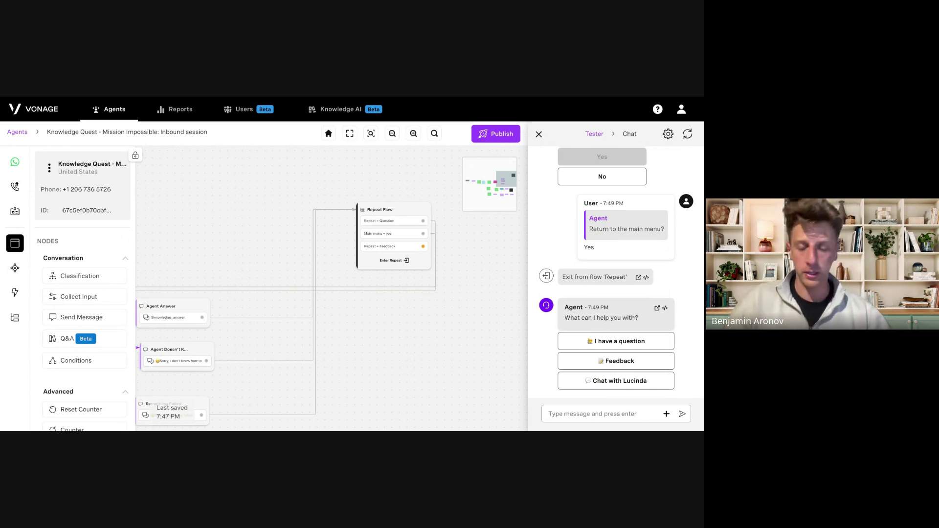
Examine the flow's path and chat history, focusing on the Collect User Action node and the user_action? branches.
{"action": "scroll", "coordinate": [194, 242], "scroll_direction": "down", "scroll_amount": 4}
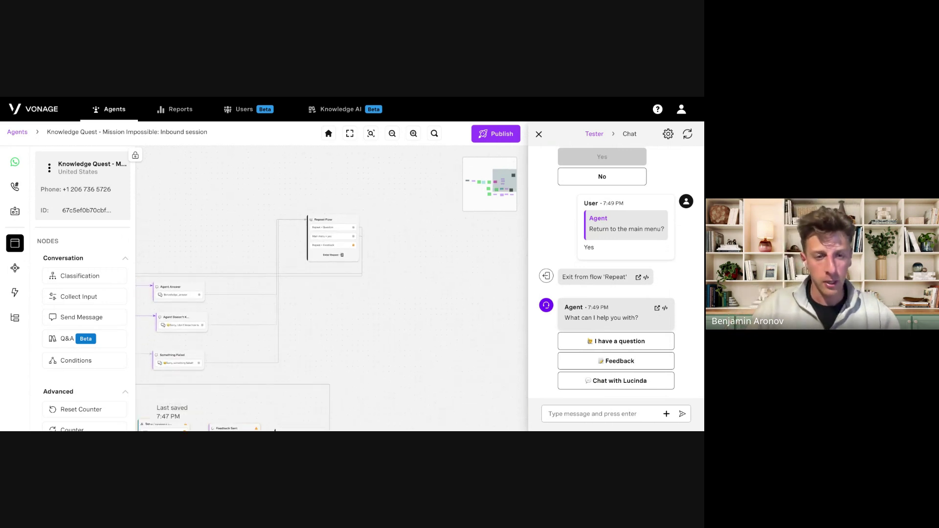
{"action": "left_click_drag", "start_coordinate": [197, 244], "coordinate": [496, 212]}
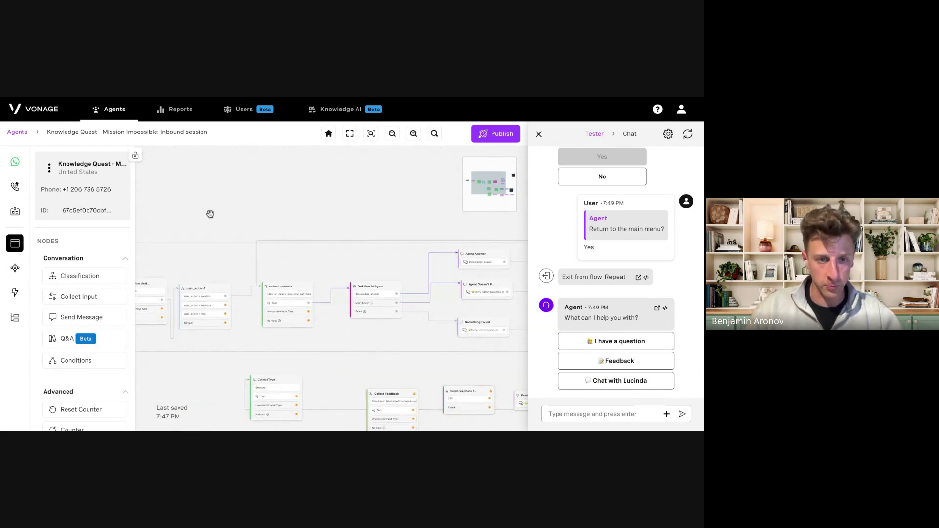
{"action": "left_click_drag", "start_coordinate": [210, 211], "coordinate": [337, 203]}
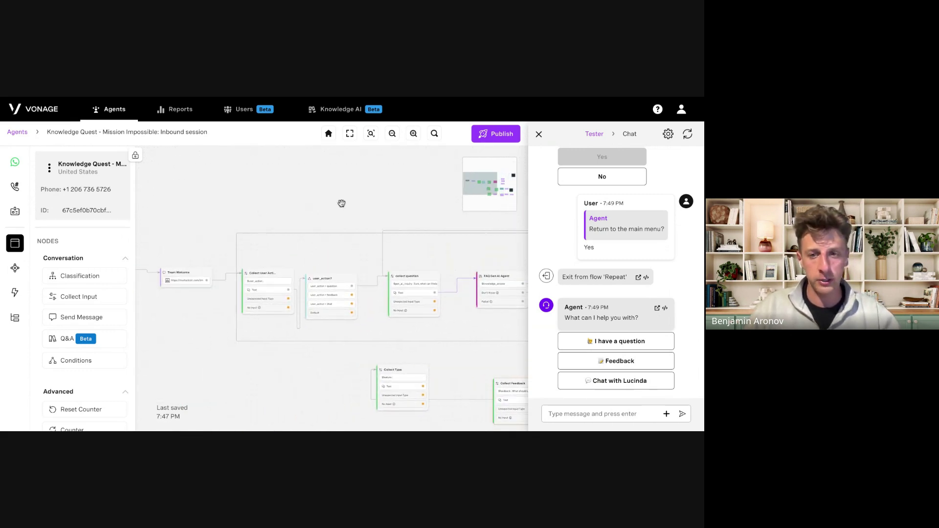
{"action": "scroll", "coordinate": [670, 225], "scroll_direction": "up", "scroll_amount": 10}
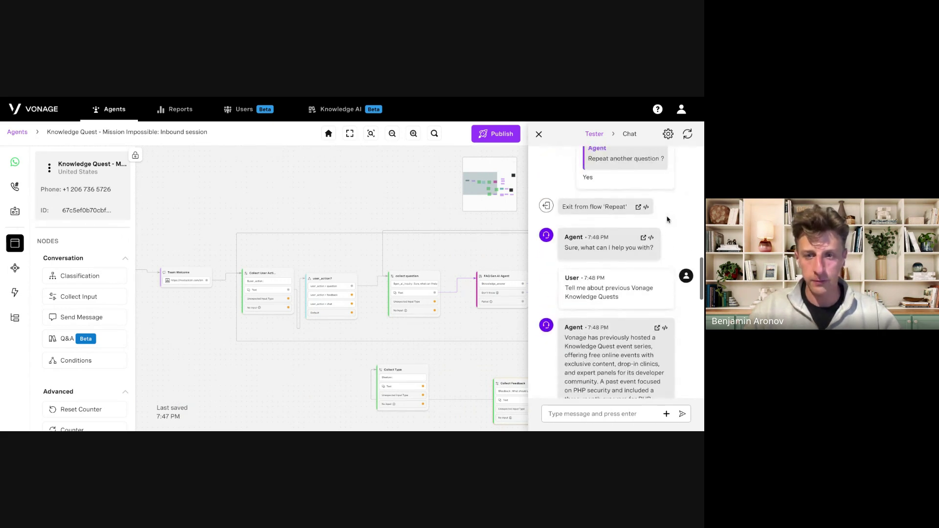
{"action": "scroll", "coordinate": [649, 276], "scroll_direction": "down", "scroll_amount": 10}
{"action": "mouse_move", "coordinate": [440, 256]}
{"action": "left_mouse_down"}
{"action": "mouse_move", "coordinate": [275, 281]}
{"action": "mouse_move", "coordinate": [440, 260]}
{"action": "left_mouse_up"}
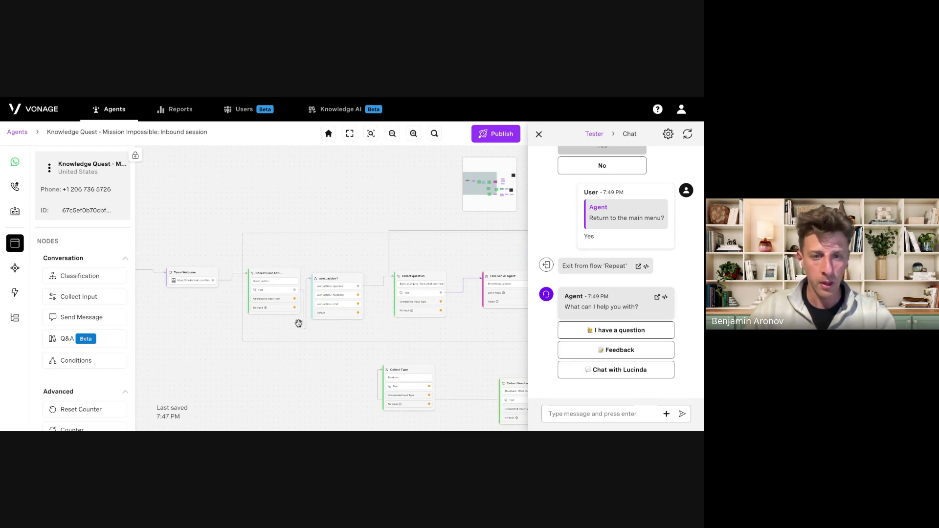
{"action": "scroll", "coordinate": [298, 323], "scroll_direction": "up", "scroll_amount": 3}
{"action": "scroll", "coordinate": [298, 325], "scroll_direction": "up", "scroll_amount": 1}
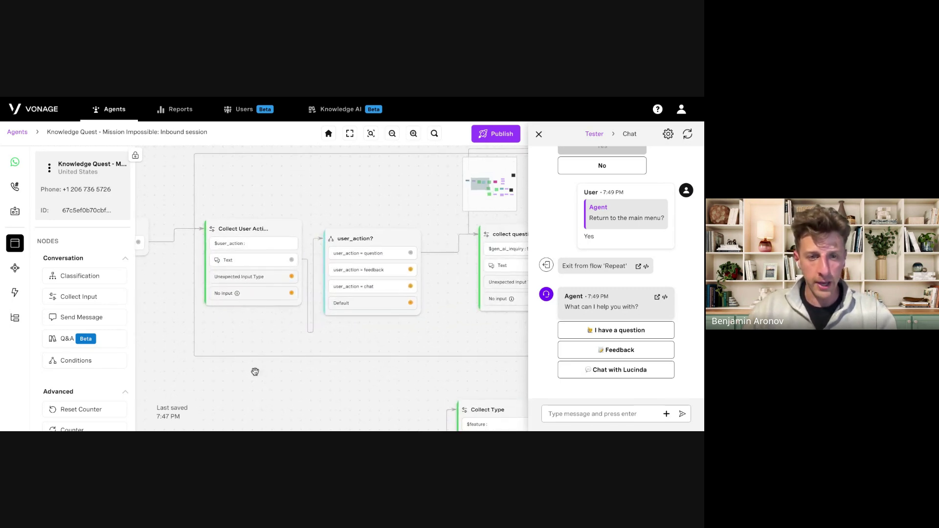
{"action": "scroll", "coordinate": [255, 405], "scroll_direction": "up", "scroll_amount": 1}
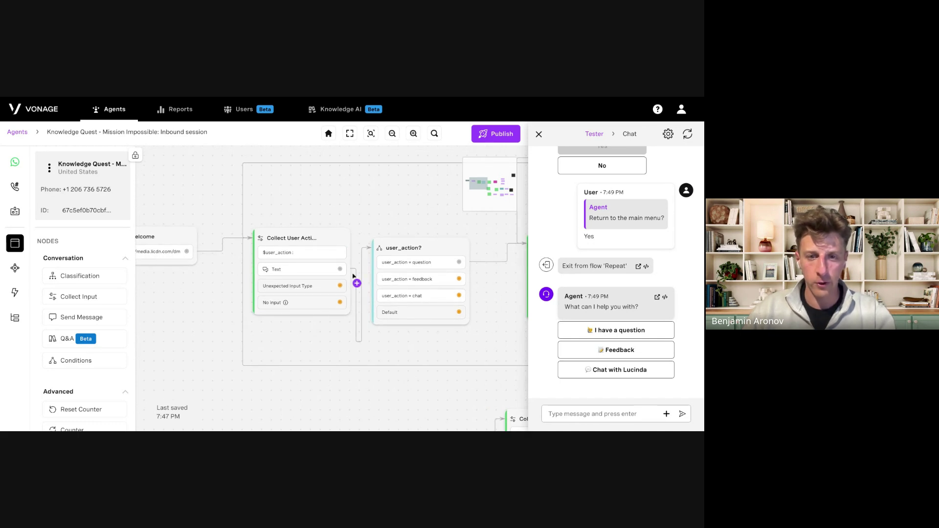
{"action": "scroll", "coordinate": [439, 264], "scroll_direction": "up", "scroll_amount": 1}
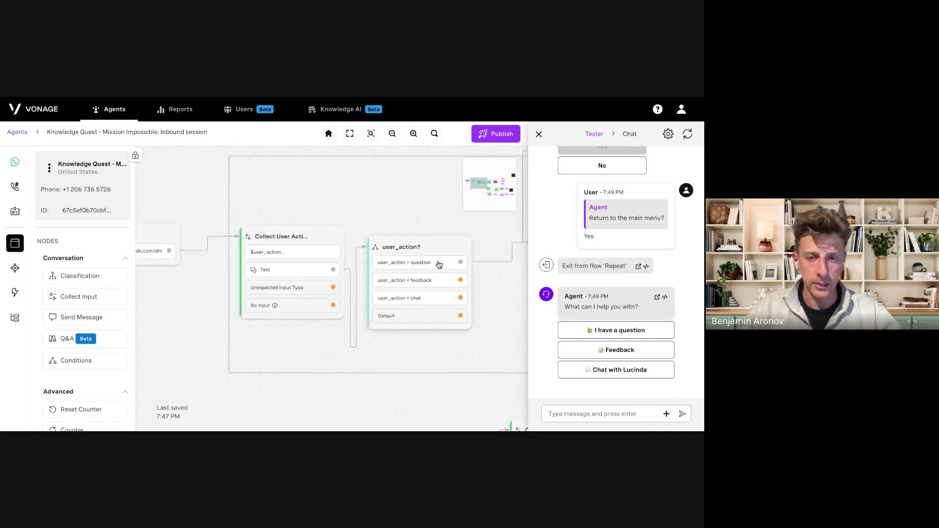
{"action": "scroll", "coordinate": [439, 264], "scroll_direction": "up", "scroll_amount": 1}
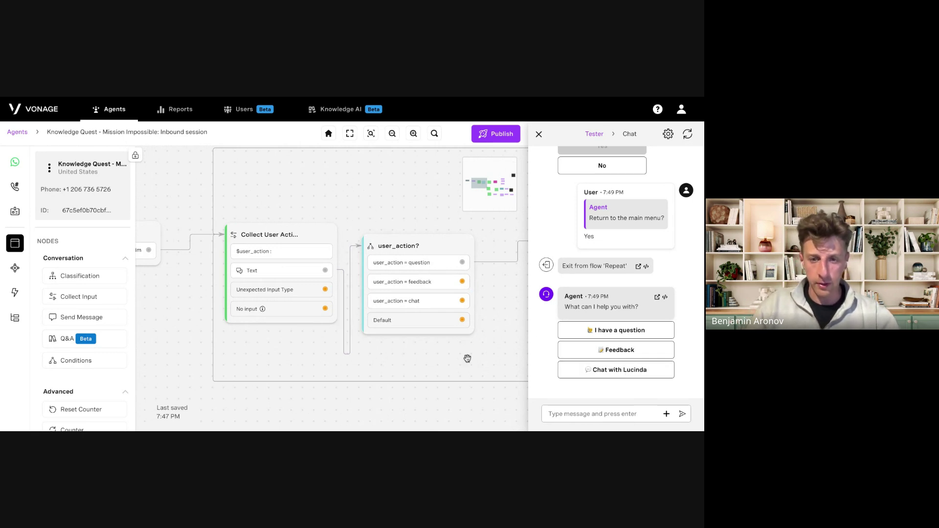
{"action": "scroll", "coordinate": [467, 358], "scroll_direction": "right", "scroll_amount": 3}
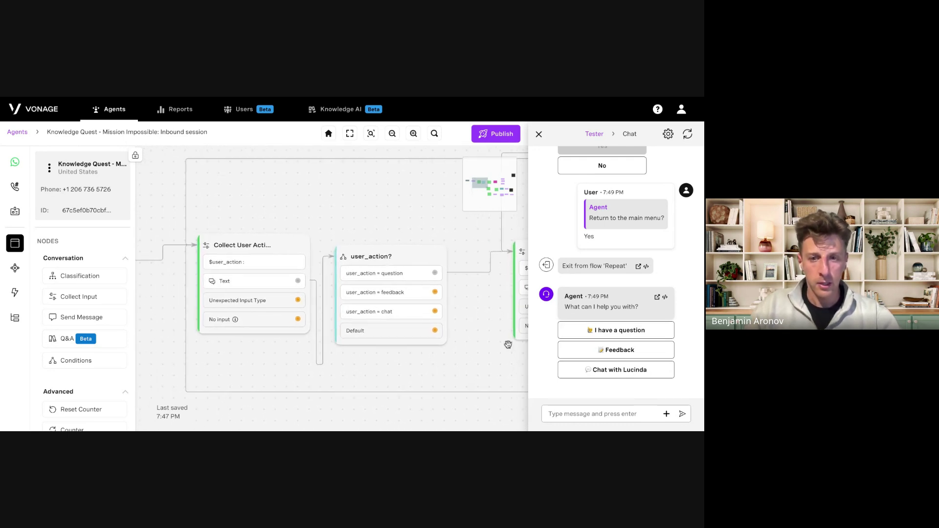
{"action": "left_click_drag", "start_coordinate": [494, 349], "coordinate": [492, 349]}
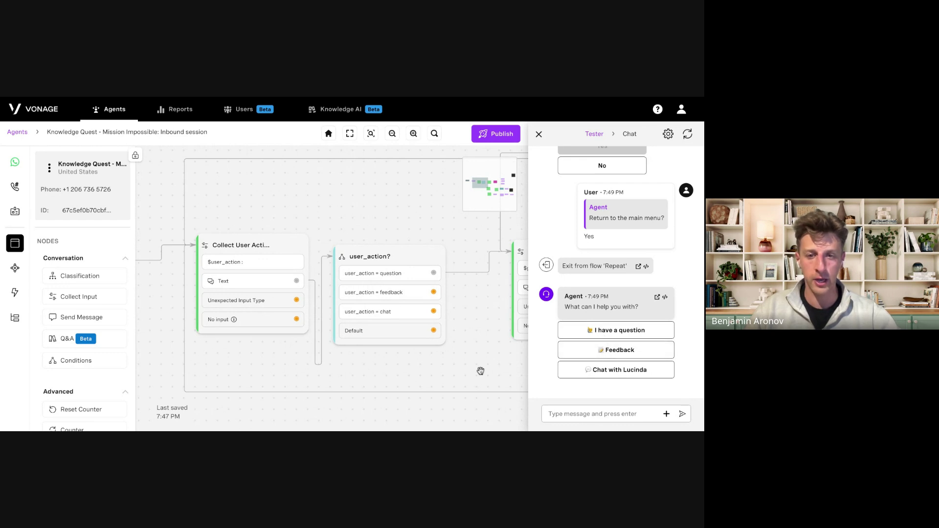
Open the Collect Type node's settings and close the test chat covering them.
{"action": "left_click_drag", "start_coordinate": [476, 373], "coordinate": [383, 261]}
{"action": "scroll", "coordinate": [362, 384], "scroll_direction": "down", "scroll_amount": 3}
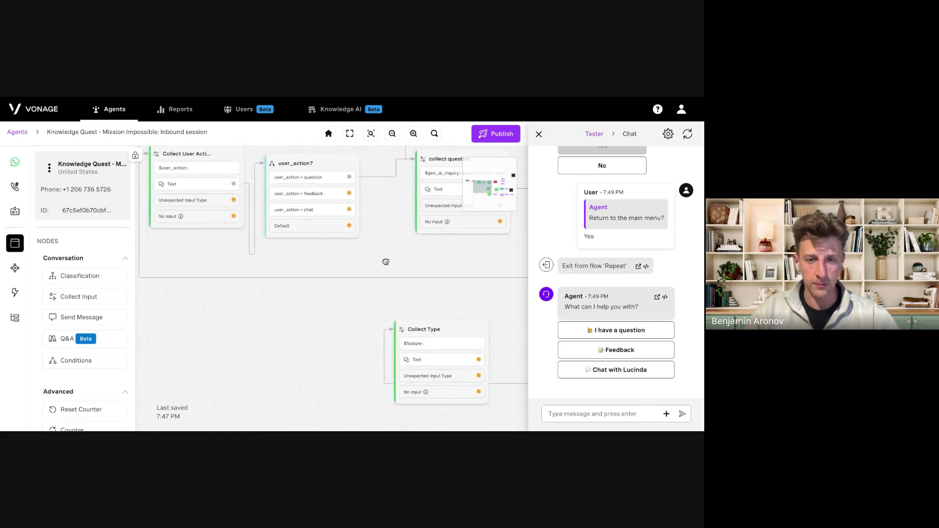
{"action": "left_click", "coordinate": [430, 345]}
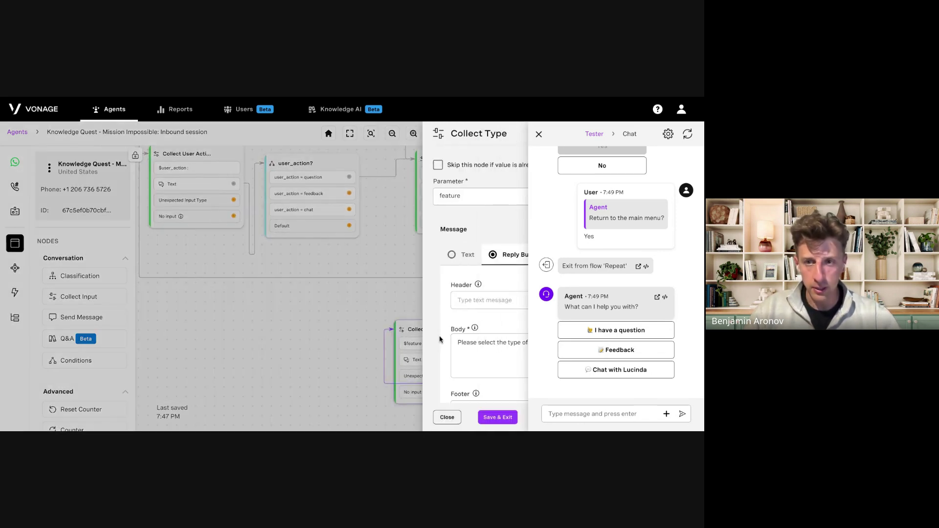
{"action": "left_click", "coordinate": [538, 134]}
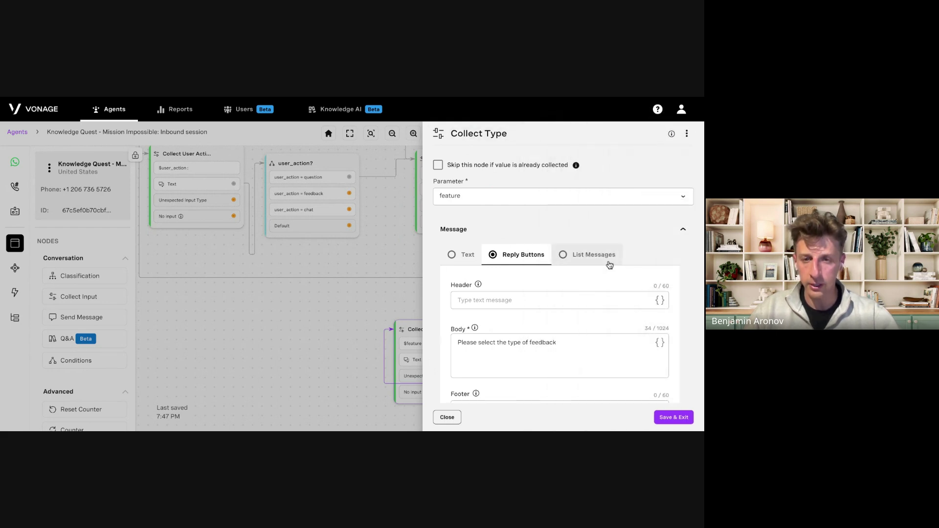
Examine the Collect Type node's feedback message, its reply button titles and values, and the no-input and retry settings.
{"action": "scroll", "coordinate": [609, 264], "scroll_direction": "down", "scroll_amount": 2}
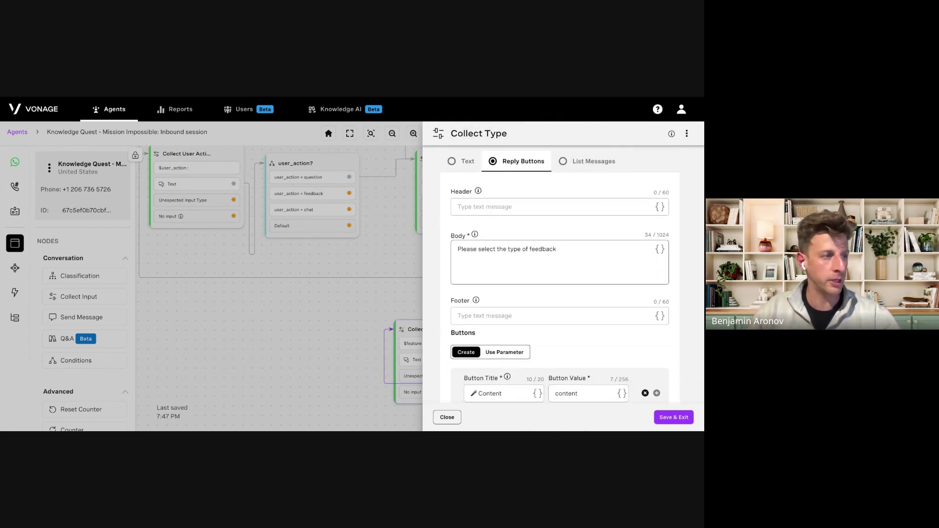
{"action": "scroll", "coordinate": [609, 265], "scroll_direction": "down", "scroll_amount": 2}
{"action": "scroll", "coordinate": [559, 293], "scroll_direction": "down", "scroll_amount": 1}
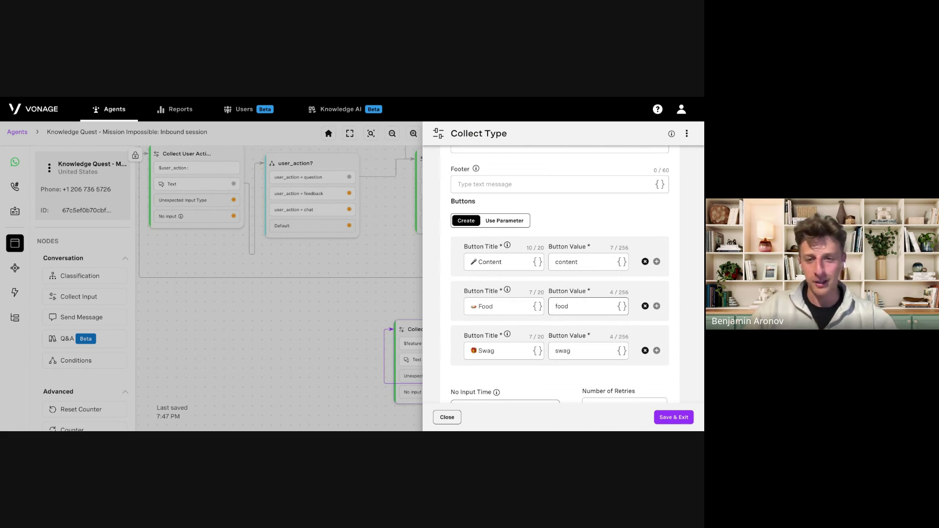
{"action": "scroll", "coordinate": [558, 303], "scroll_direction": "down", "scroll_amount": 1}
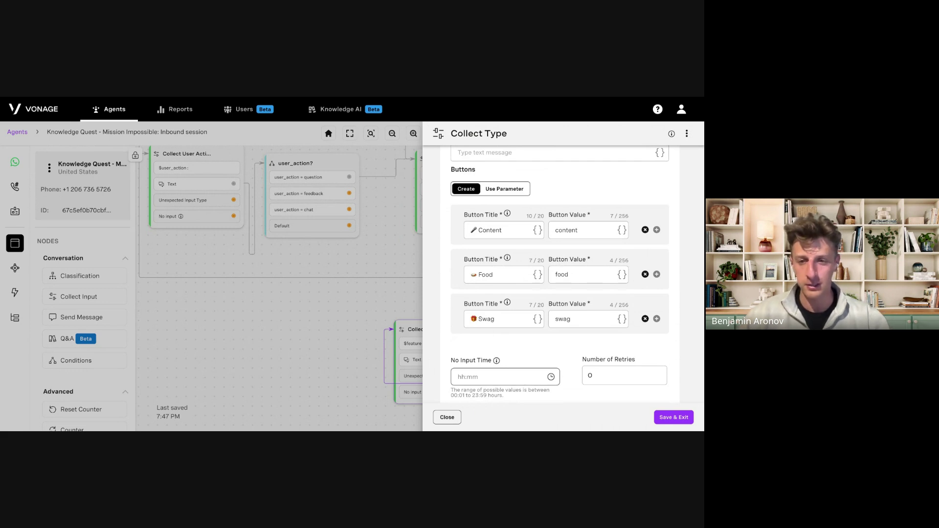
{"action": "scroll", "coordinate": [562, 303], "scroll_direction": "down", "scroll_amount": 2}
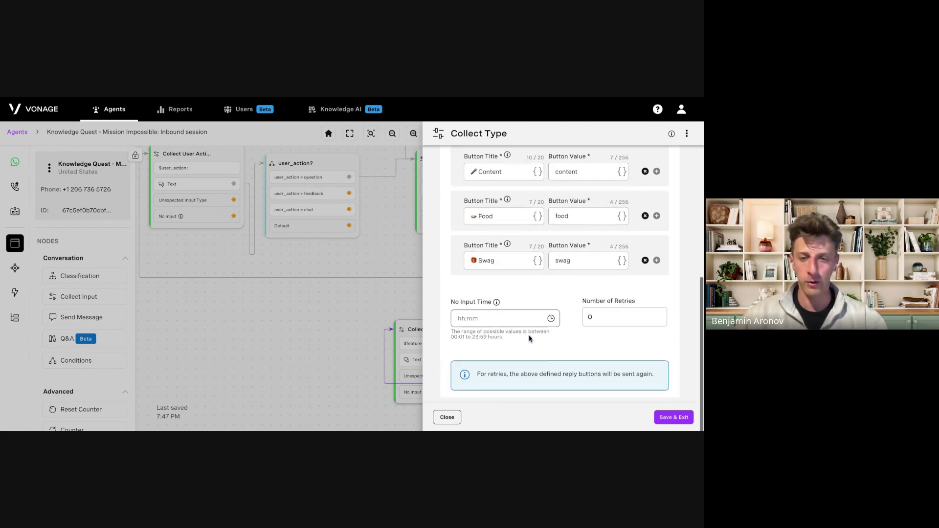
{"action": "scroll", "coordinate": [574, 284], "scroll_direction": "up", "scroll_amount": 5}
{"action": "scroll", "coordinate": [573, 283], "scroll_direction": "up", "scroll_amount": 5}
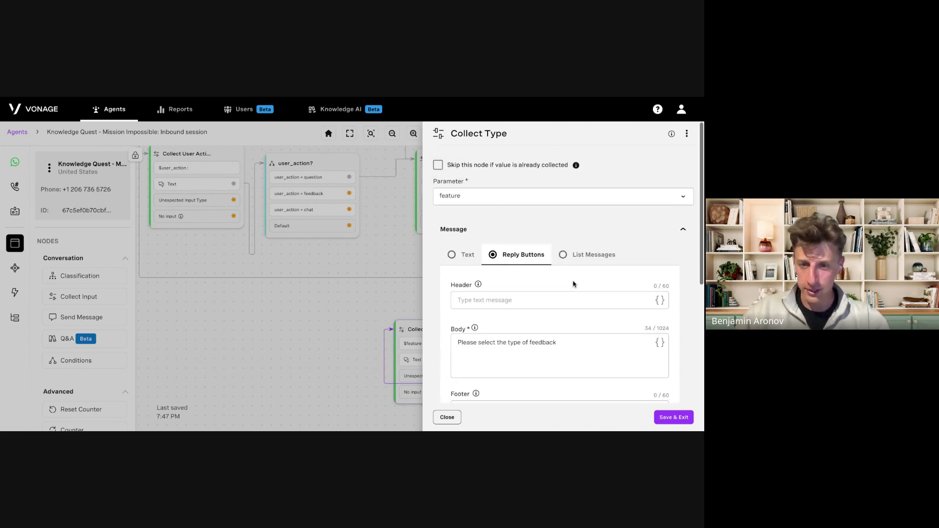
{"action": "scroll", "coordinate": [574, 281], "scroll_direction": "down", "scroll_amount": 1}
{"action": "scroll", "coordinate": [564, 273], "scroll_direction": "up", "scroll_amount": 1}
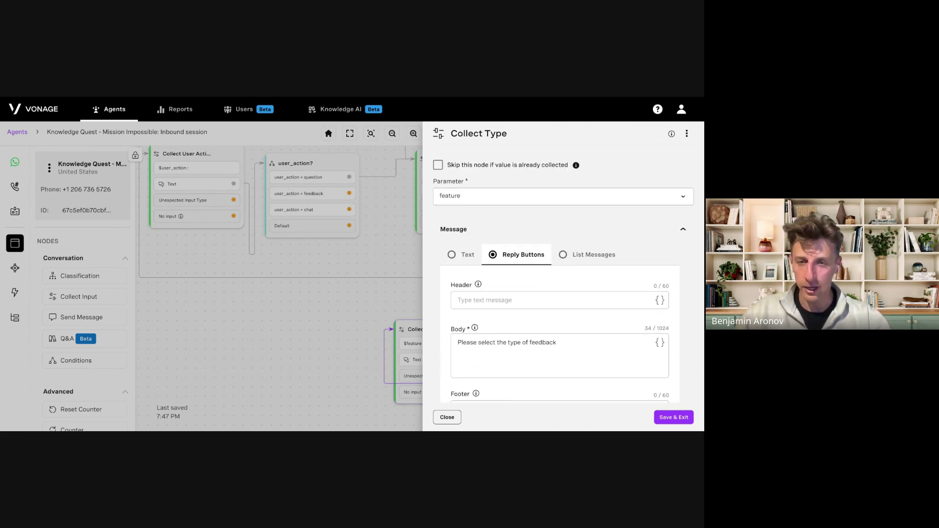
{"action": "scroll", "coordinate": [465, 243], "scroll_direction": "down", "scroll_amount": 1}
{"action": "scroll", "coordinate": [465, 242], "scroll_direction": "up", "scroll_amount": 1}
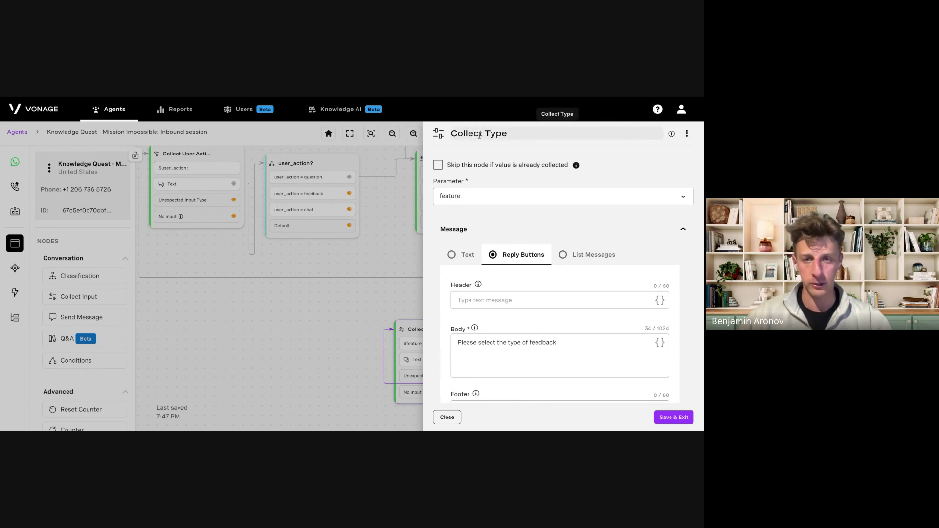
Check the parameter that stores the feedback type, keep feature selected, and save and exit the Collect Type node.
{"action": "left_click", "coordinate": [461, 203]}
{"action": "left_click", "coordinate": [461, 198]}
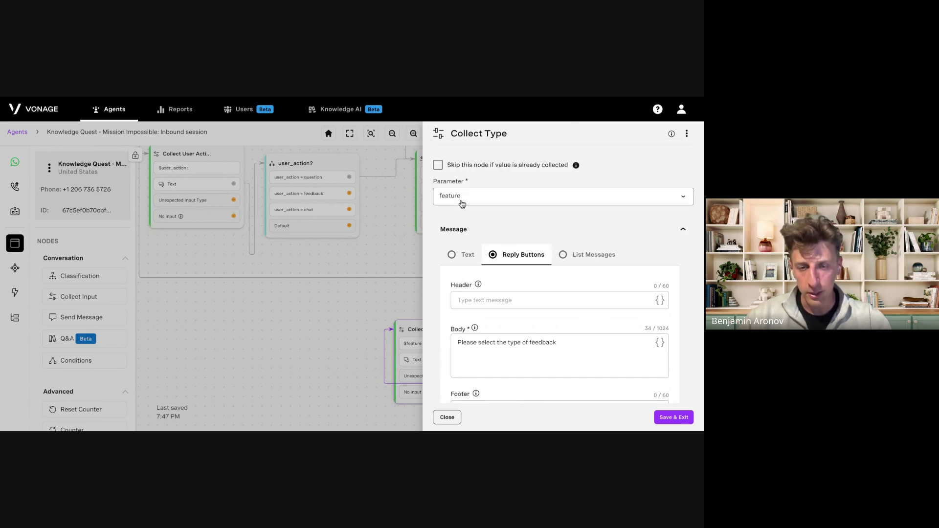
{"action": "left_click", "coordinate": [676, 420]}
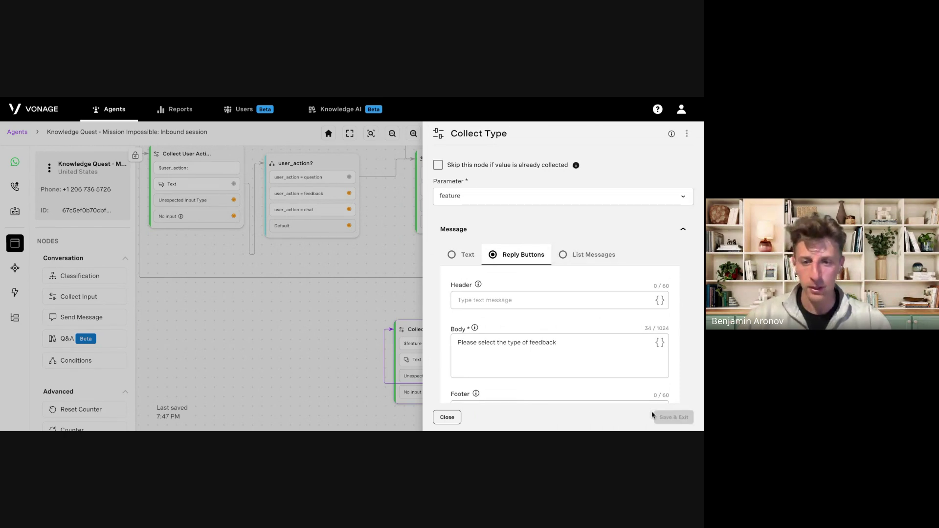
Close the Collect Type settings and connect the user_action = feedback condition to the Collect Type node.
{"action": "left_click", "coordinate": [455, 421]}
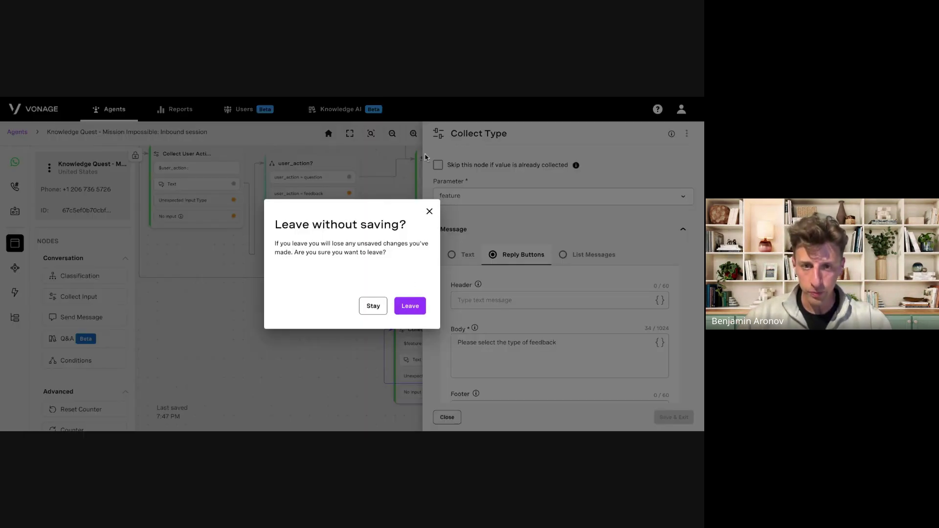
{"action": "left_click", "coordinate": [429, 214]}
{"action": "left_click_drag", "start_coordinate": [348, 291], "coordinate": [362, 293]}
{"action": "left_click_drag", "start_coordinate": [367, 200], "coordinate": [454, 371]}
{"action": "left_click_drag", "start_coordinate": [298, 319], "coordinate": [251, 279]}
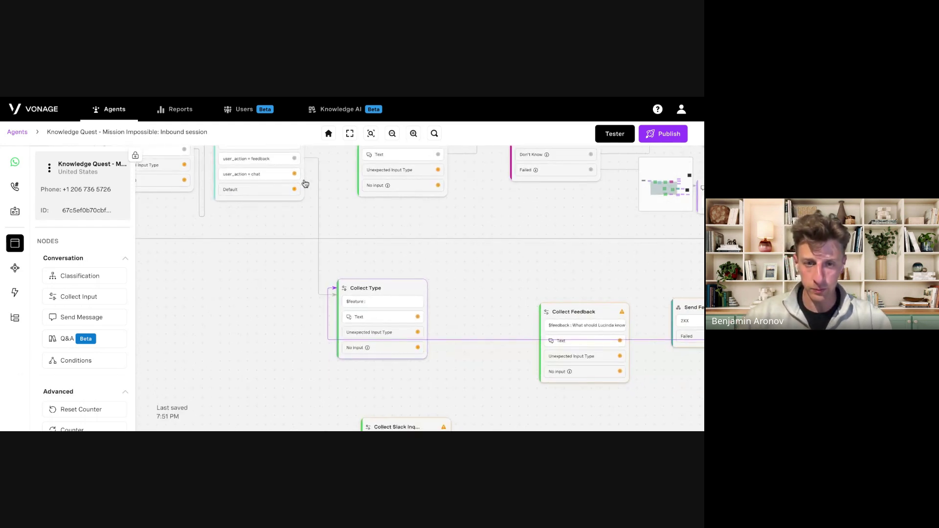
{"action": "left_click_drag", "start_coordinate": [454, 268], "coordinate": [490, 245]}
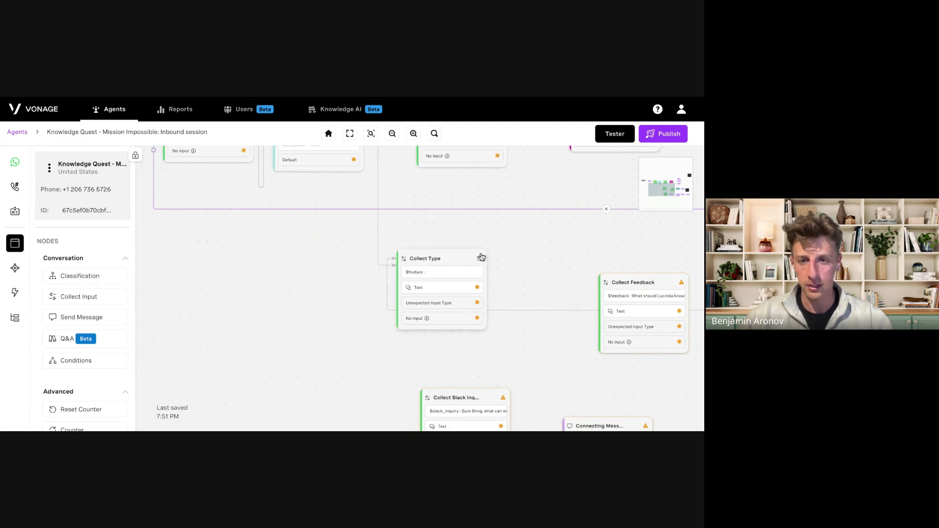
Restart the test chat and run the feedback path, answering Feedback and Content.
{"action": "left_click", "coordinate": [615, 134]}
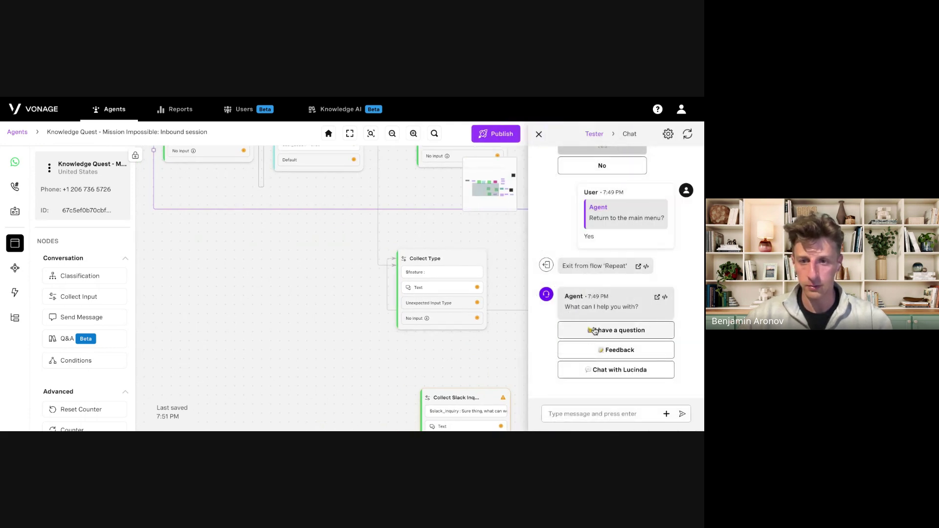
{"action": "left_click", "coordinate": [688, 138]}
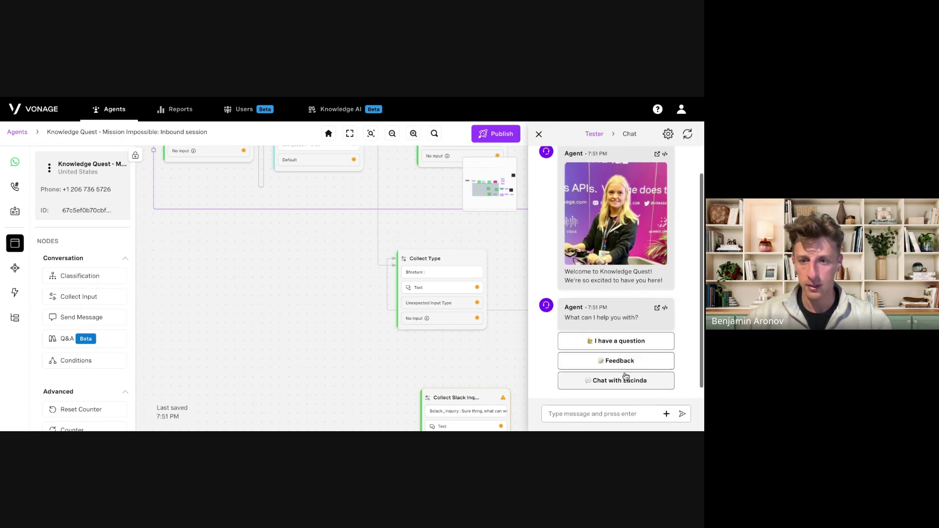
{"action": "left_click", "coordinate": [625, 364]}
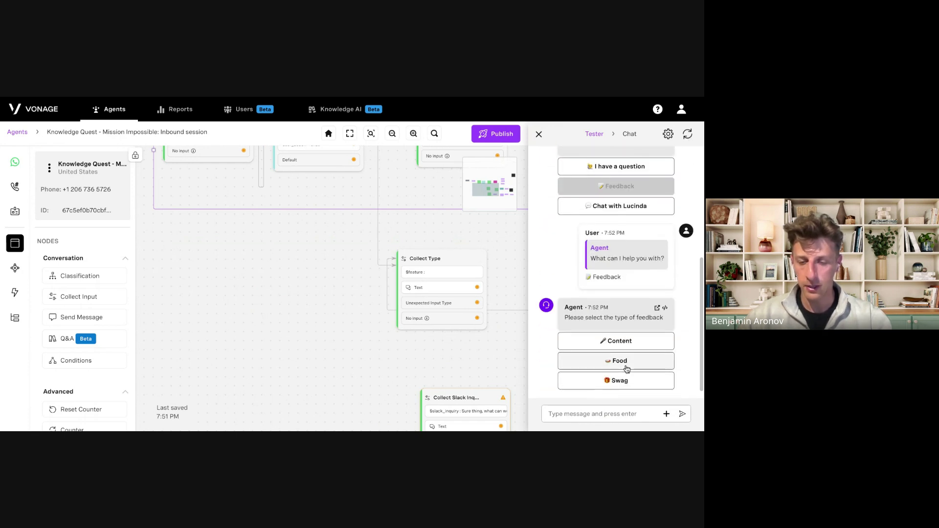
{"action": "left_click", "coordinate": [627, 348]}
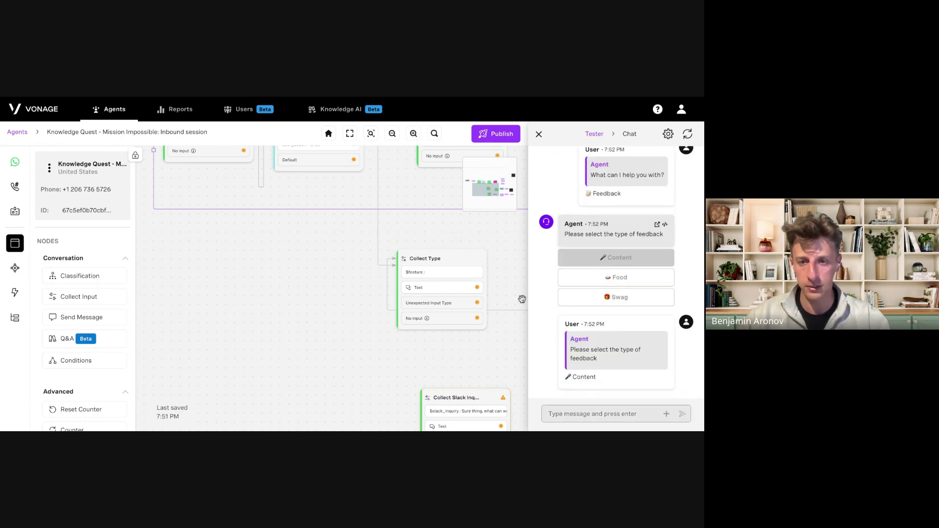
Connect the Text output of Collect Type to the Collect Feedback node.
{"action": "left_click_drag", "start_coordinate": [519, 297], "coordinate": [358, 266]}
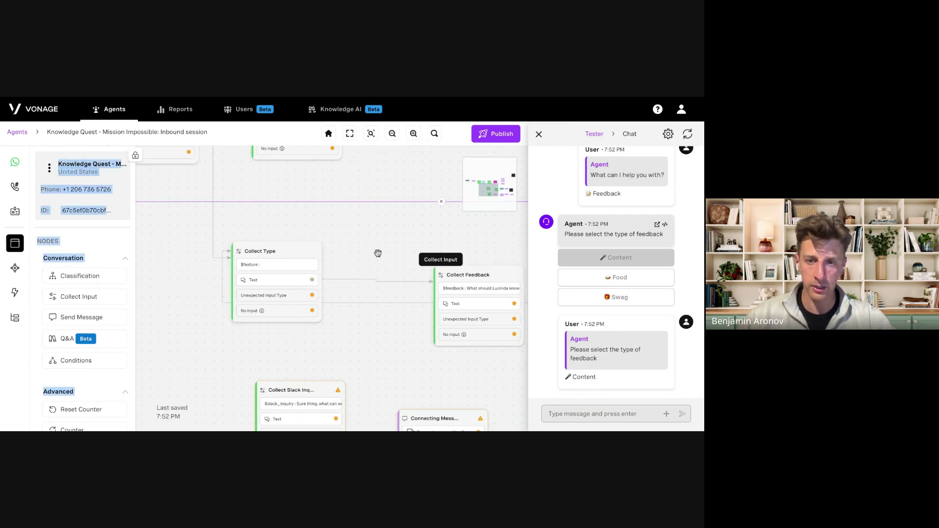
{"action": "left_click_drag", "start_coordinate": [410, 252], "coordinate": [367, 254]}
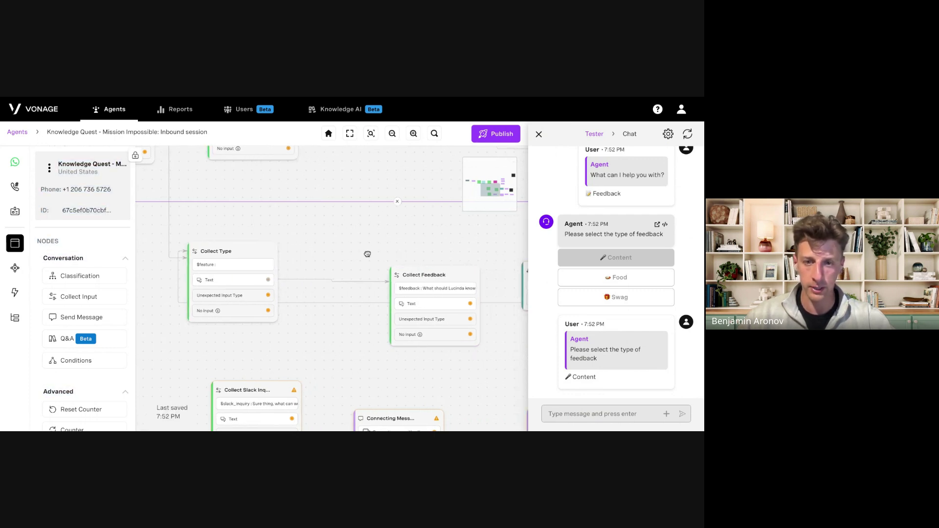
Close the test chat, review the Collect Feedback node's prompt and expected input settings, and save the node.
{"action": "left_click", "coordinate": [422, 301]}
{"action": "left_click", "coordinate": [538, 141]}
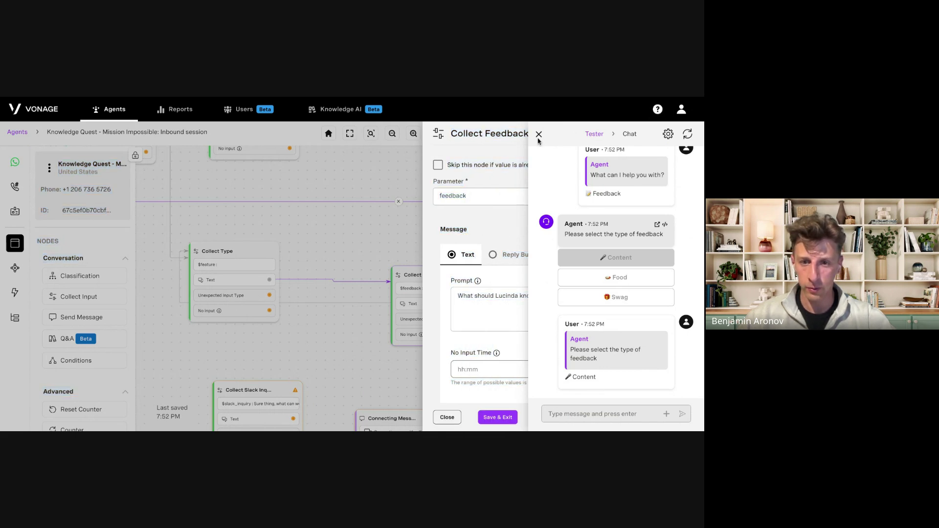
{"action": "left_click", "coordinate": [538, 135]}
{"action": "scroll", "coordinate": [540, 195], "scroll_direction": "down", "scroll_amount": 1}
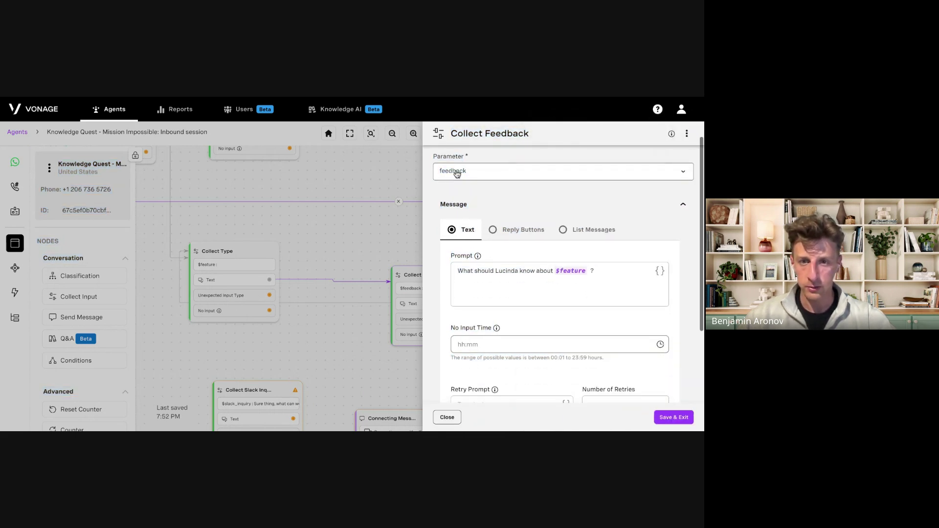
{"action": "scroll", "coordinate": [526, 225], "scroll_direction": "down", "scroll_amount": 1}
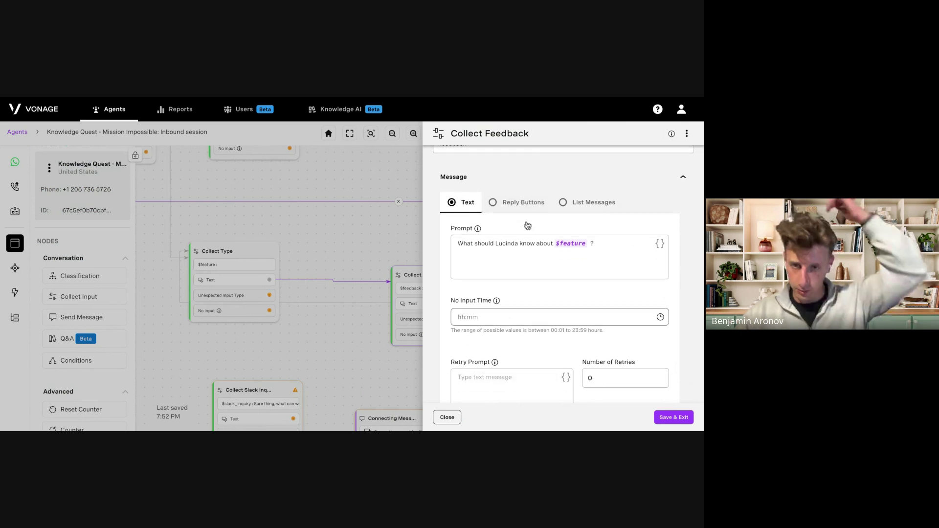
{"action": "scroll", "coordinate": [527, 226], "scroll_direction": "down", "scroll_amount": 1}
{"action": "scroll", "coordinate": [527, 225], "scroll_direction": "down", "scroll_amount": 1}
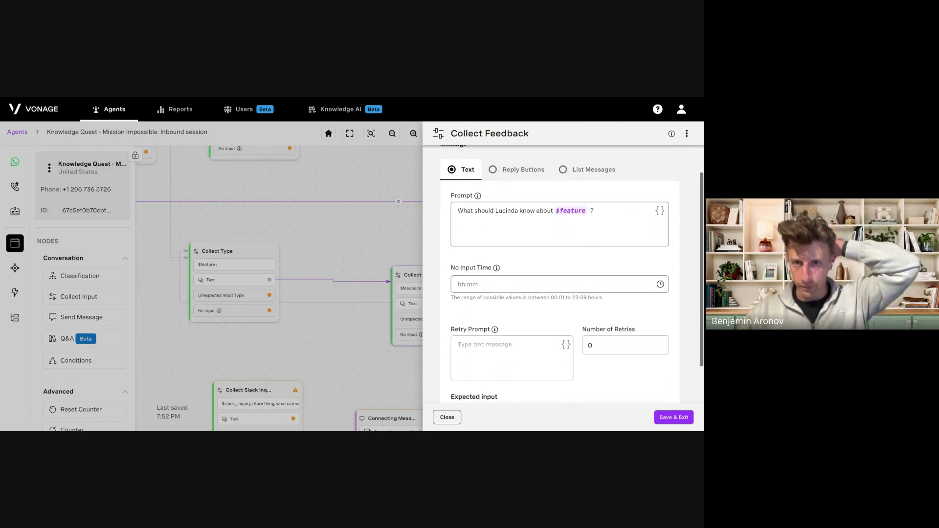
{"action": "scroll", "coordinate": [466, 195], "scroll_direction": "up", "scroll_amount": 1}
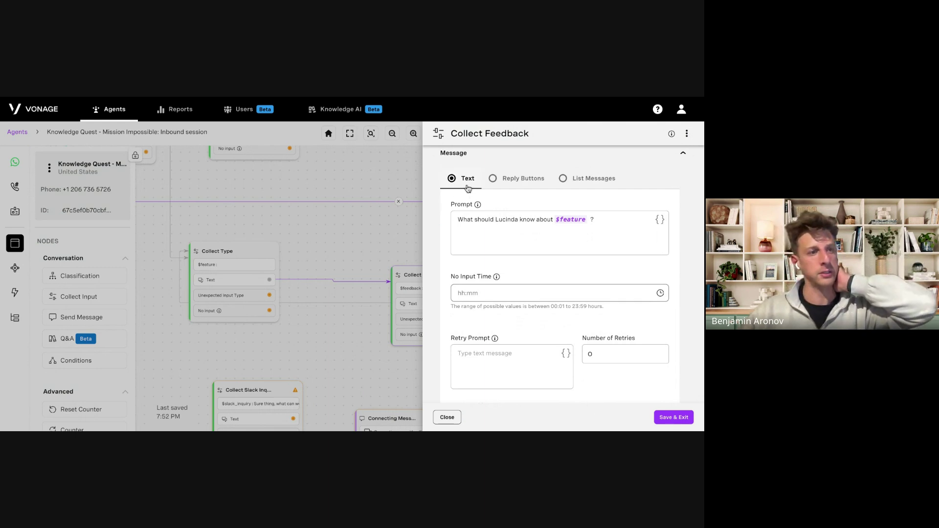
{"action": "scroll", "coordinate": [471, 244], "scroll_direction": "down", "scroll_amount": 5}
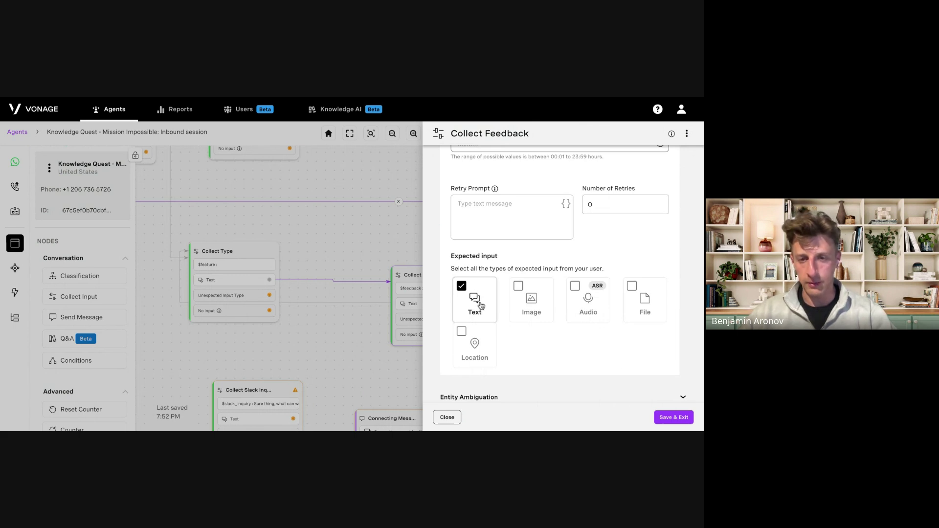
{"action": "scroll", "coordinate": [481, 306], "scroll_direction": "up", "scroll_amount": 6}
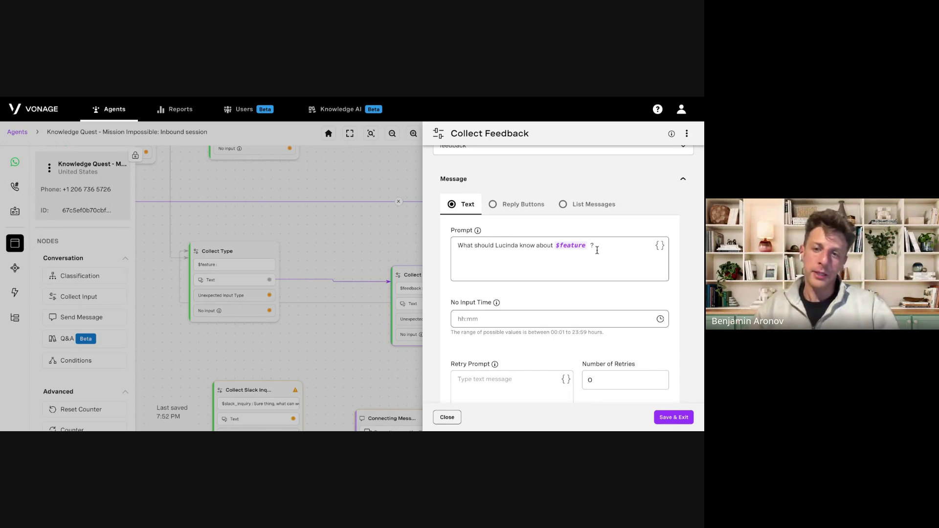
{"action": "scroll", "coordinate": [592, 248], "scroll_direction": "up", "scroll_amount": 2}
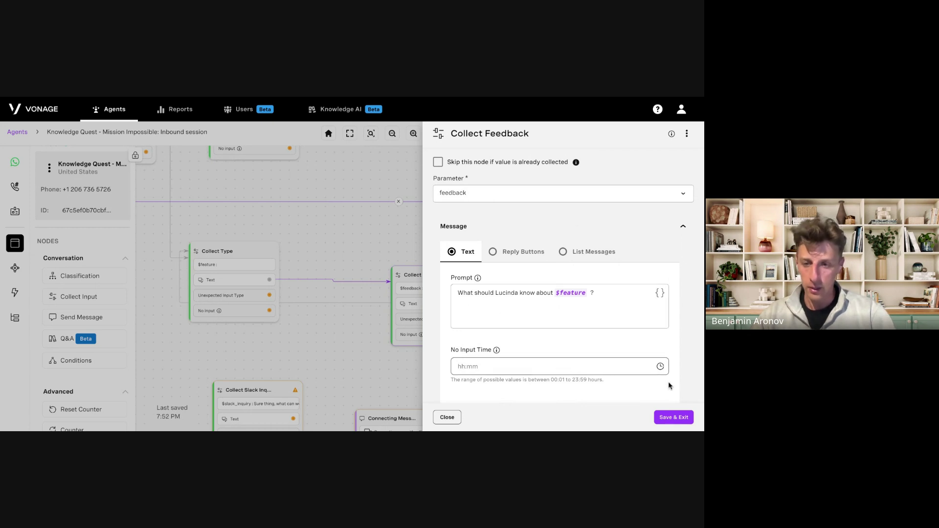
{"action": "left_click", "coordinate": [673, 417]}
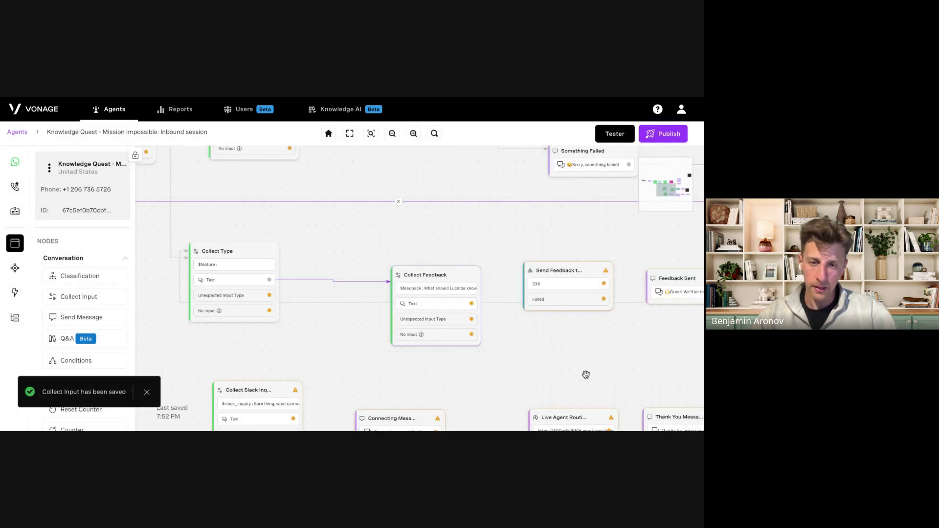
Move the Collect Feedback node closer to the Collect Type node.
{"action": "left_click_drag", "start_coordinate": [585, 375], "coordinate": [549, 376]}
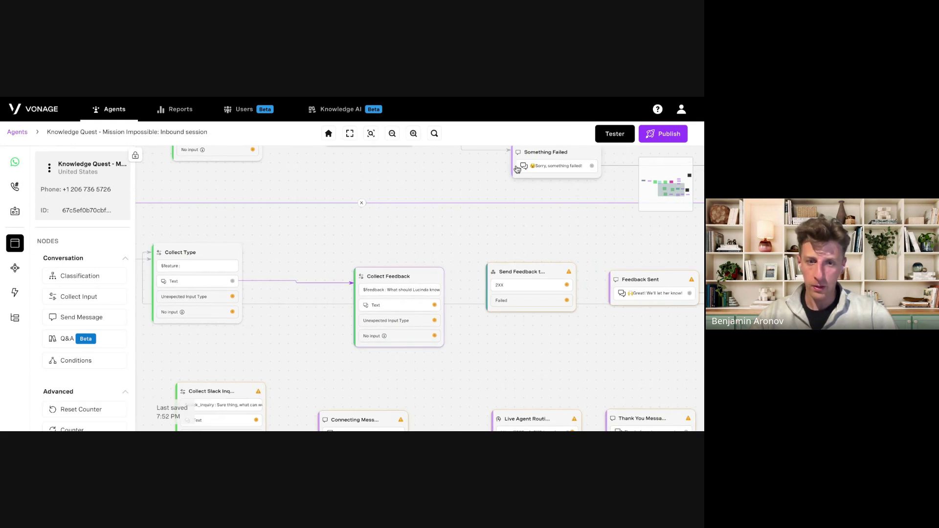
{"action": "left_click_drag", "start_coordinate": [421, 277], "coordinate": [397, 278]}
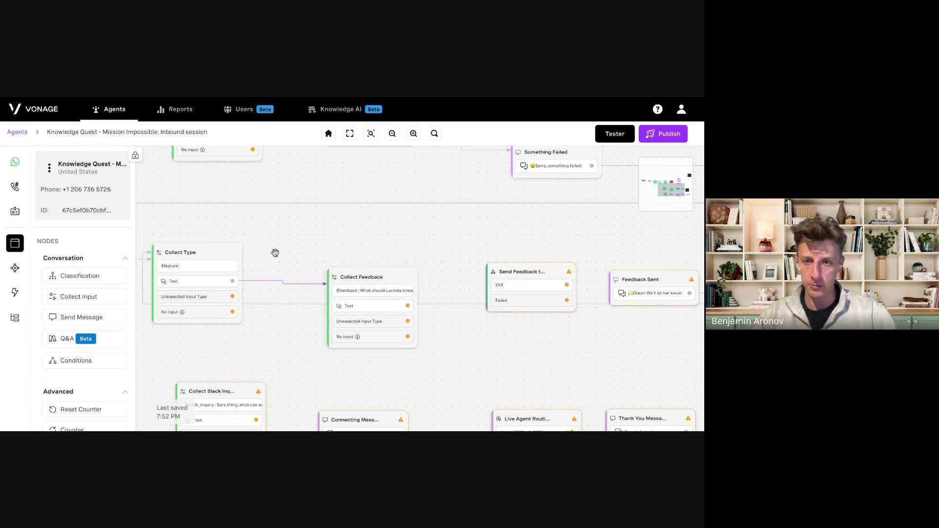
{"action": "left_click", "coordinate": [509, 203]}
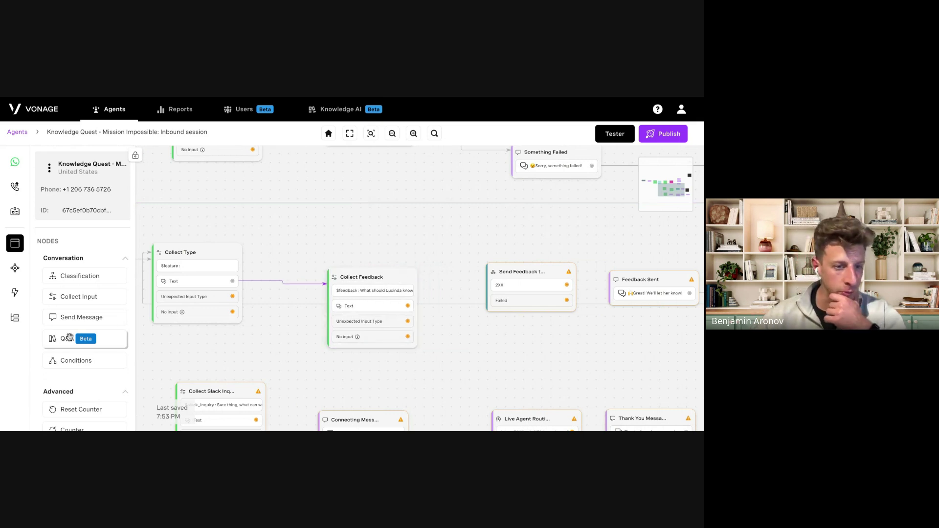
Add a Webhook node above the Send Feedback to Google node and open its settings.
{"action": "scroll", "coordinate": [69, 337], "scroll_direction": "down", "scroll_amount": 8}
{"action": "scroll", "coordinate": [69, 338], "scroll_direction": "up", "scroll_amount": 1}
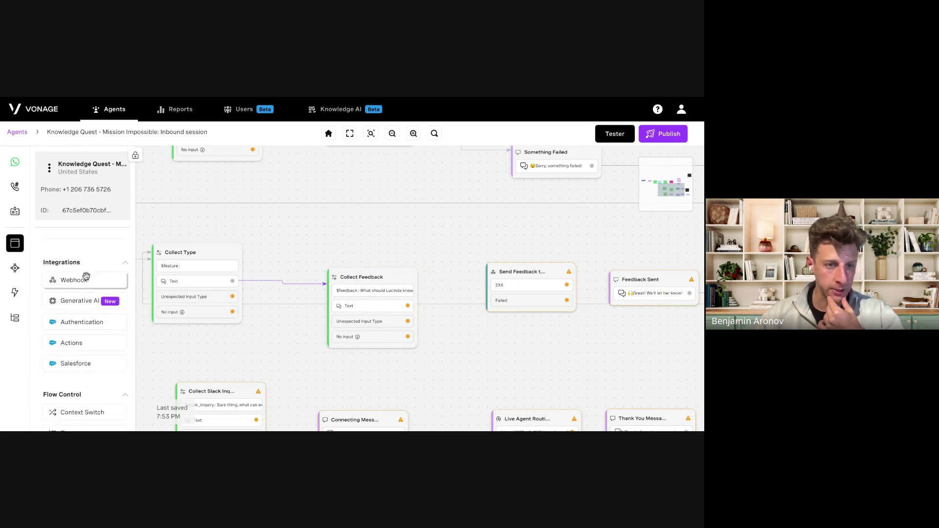
{"action": "left_click_drag", "start_coordinate": [76, 277], "coordinate": [454, 229]}
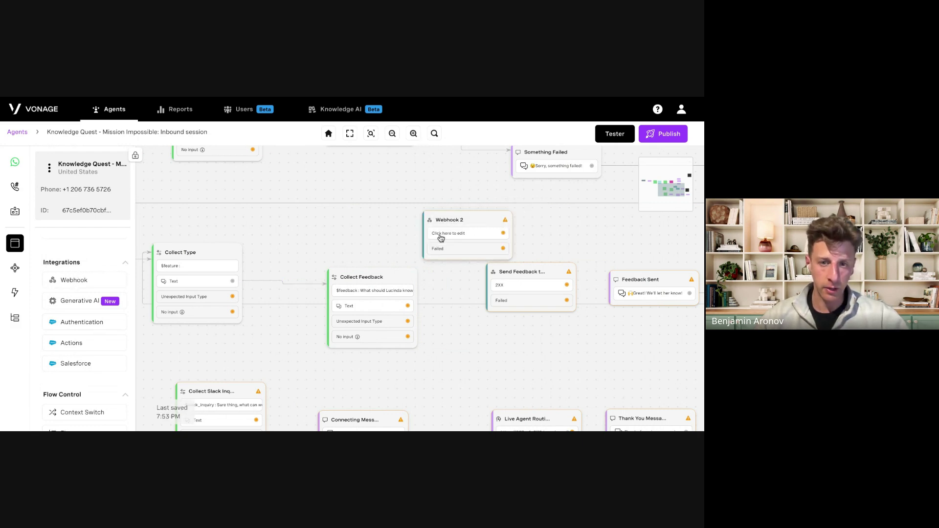
{"action": "left_click", "coordinate": [441, 235]}
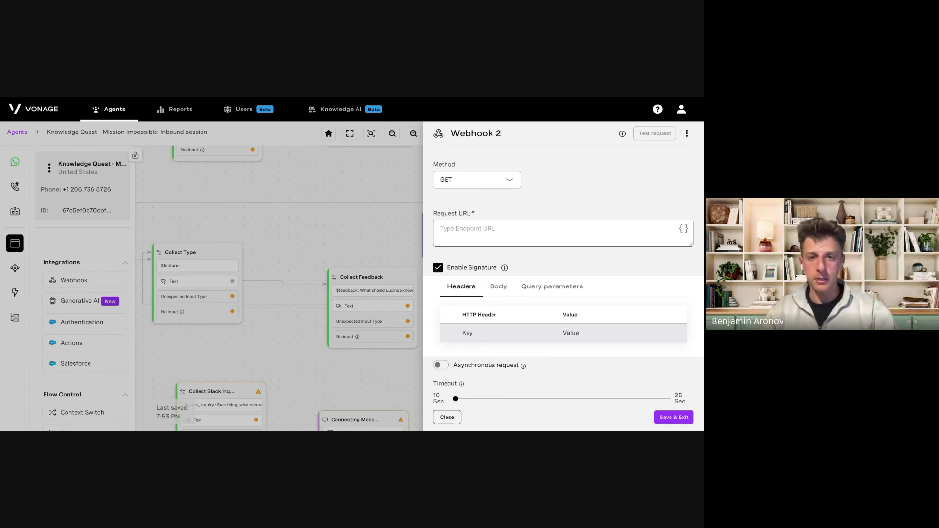
Examine the new webhook's request methods, signature, headers, body, timeout and response mapping options.
{"action": "left_click", "coordinate": [492, 186]}
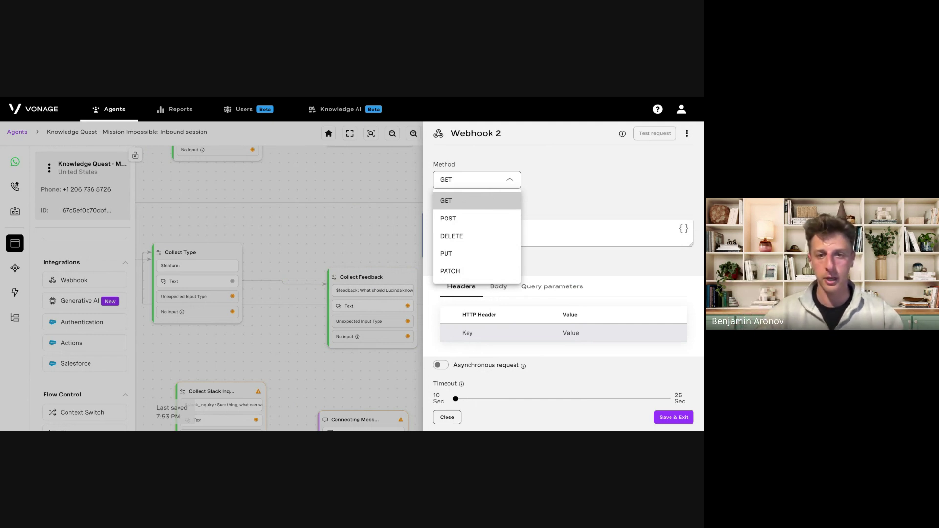
{"action": "left_click", "coordinate": [556, 190]}
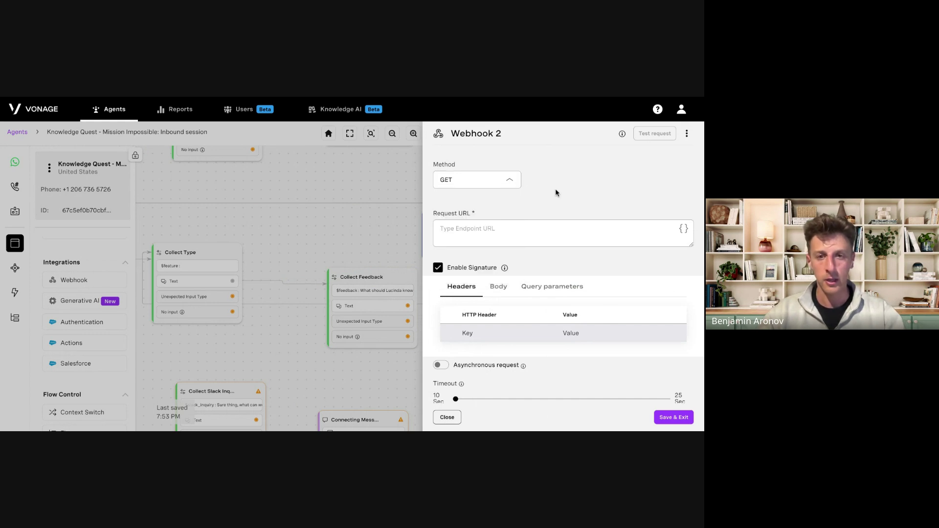
{"action": "scroll", "coordinate": [554, 189], "scroll_direction": "down", "scroll_amount": 1}
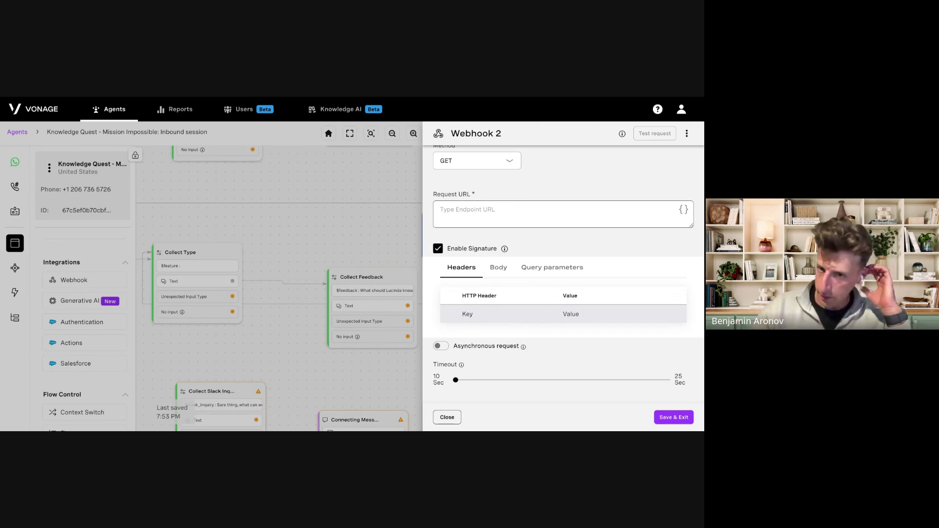
{"action": "scroll", "coordinate": [563, 270], "scroll_direction": "down", "scroll_amount": 3}
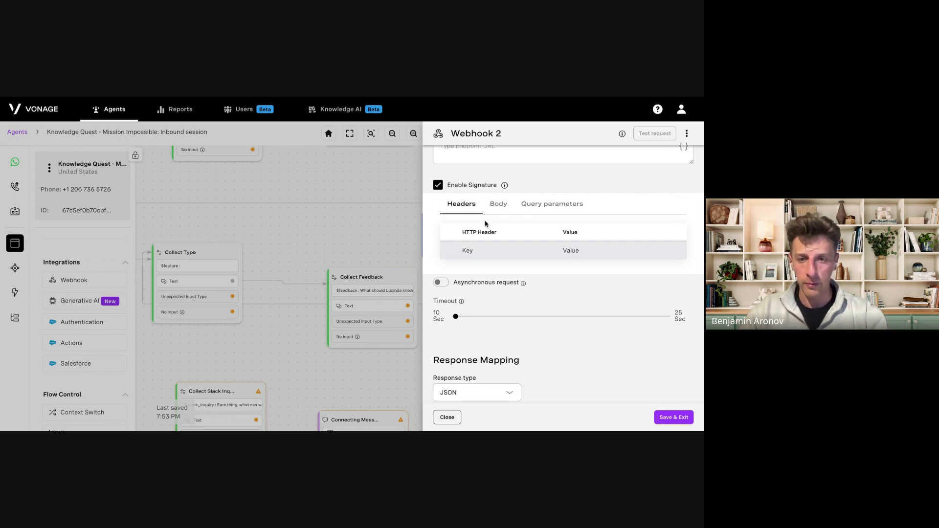
{"action": "scroll", "coordinate": [486, 223], "scroll_direction": "down", "scroll_amount": 1}
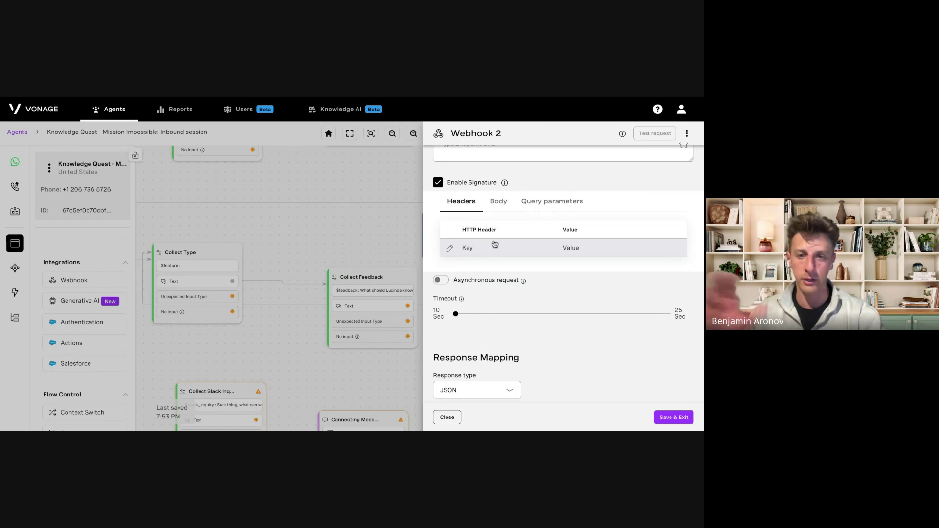
{"action": "left_click", "coordinate": [500, 210]}
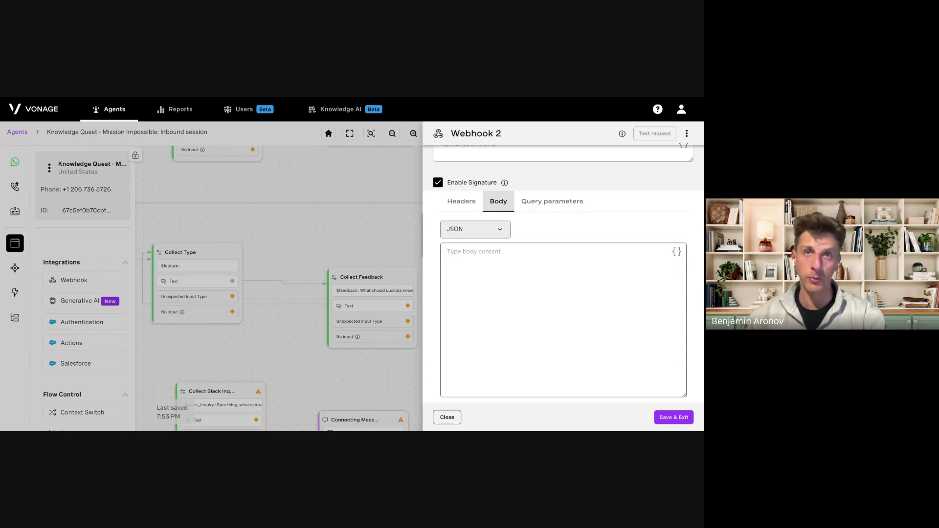
{"action": "scroll", "coordinate": [563, 274], "scroll_direction": "down", "scroll_amount": 2}
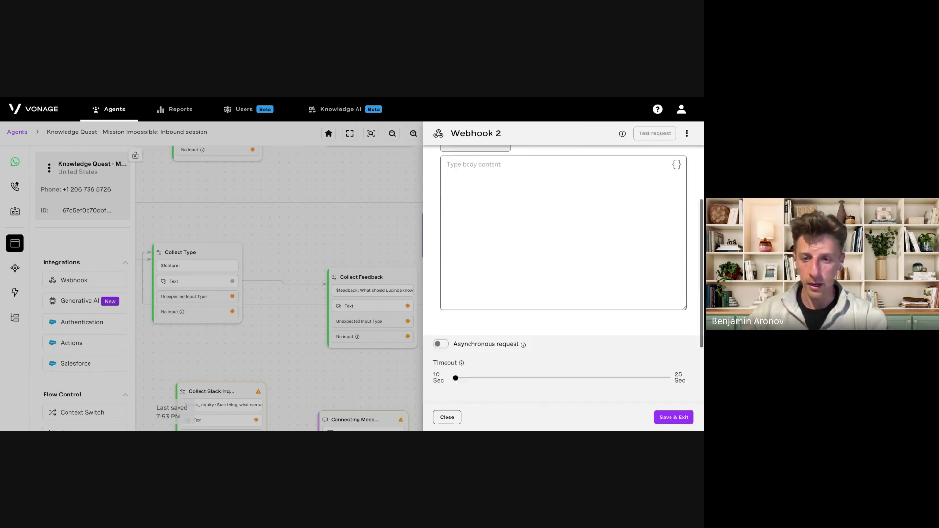
{"action": "scroll", "coordinate": [563, 273], "scroll_direction": "up", "scroll_amount": 3}
Close the new webhook's settings and delete that Webhook node from the flow.
{"action": "left_click", "coordinate": [447, 420]}
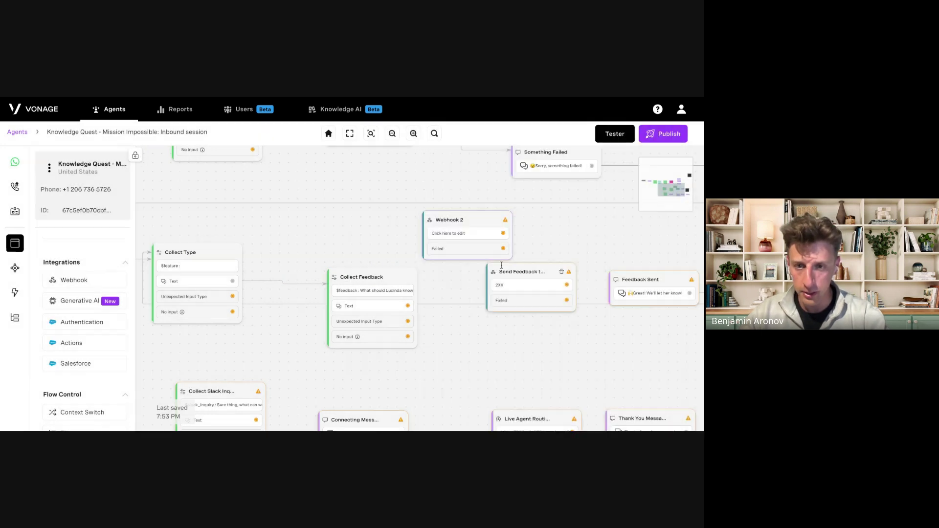
{"action": "left_click", "coordinate": [497, 219]}
{"action": "left_click", "coordinate": [398, 315]}
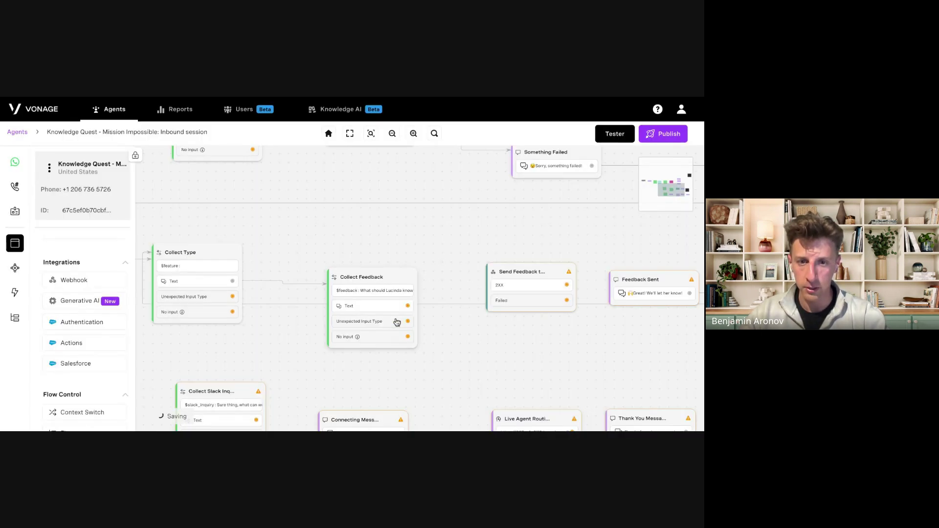
Align the Collect Feedback node with Collect Type and move Send Feedback to Google closer to it.
{"action": "left_click_drag", "start_coordinate": [398, 275], "coordinate": [398, 252]}
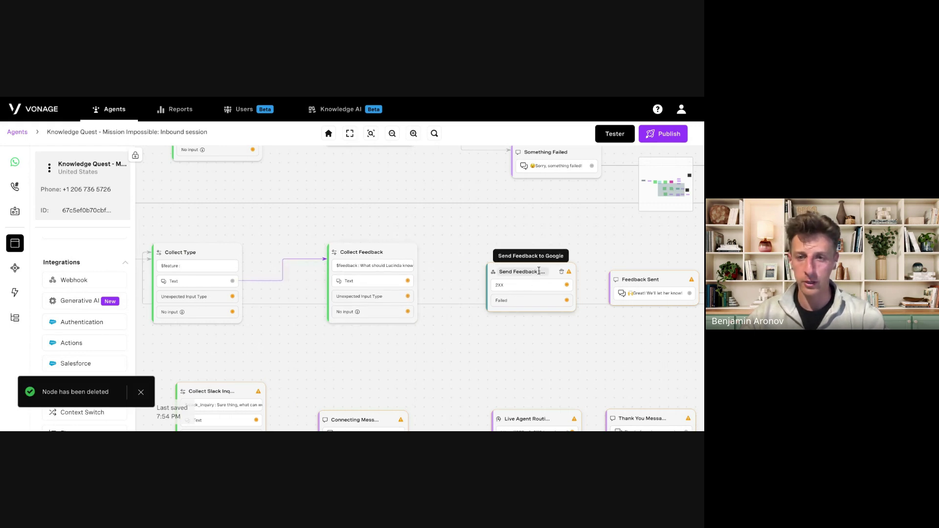
{"action": "left_click_drag", "start_coordinate": [553, 270], "coordinate": [526, 260]}
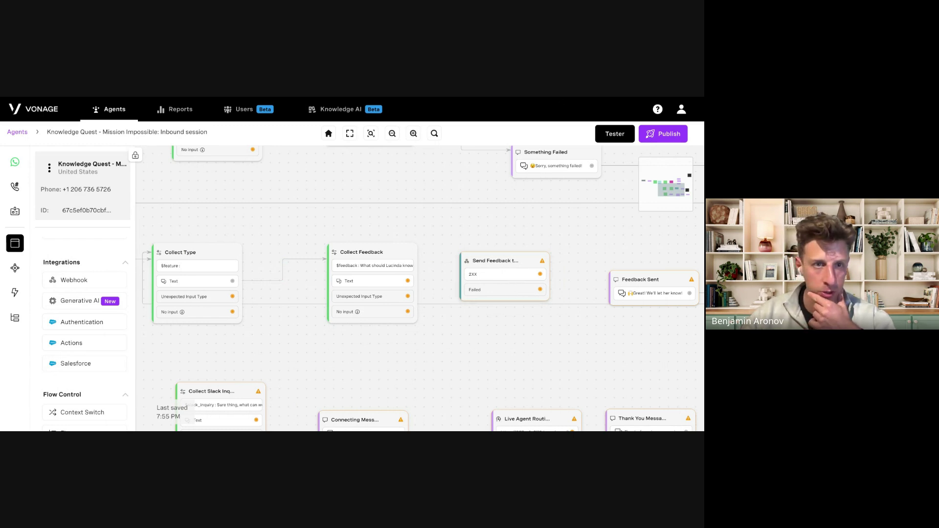
Switch to the Knowledge Quest Feedback spreadsheet in Google Sheets and open its Apps Script project.
{"action": "key", "text": "ctrl+Tab"}
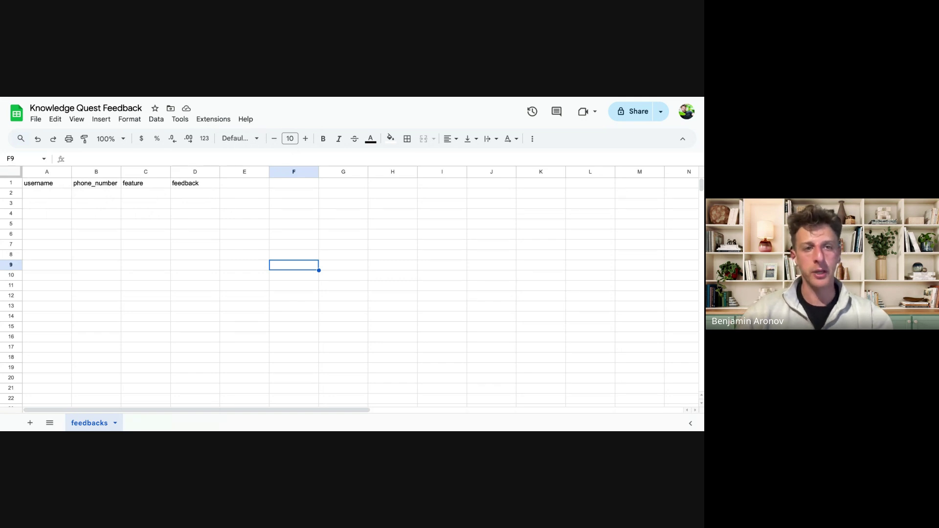
{"action": "left_click", "coordinate": [214, 119]}
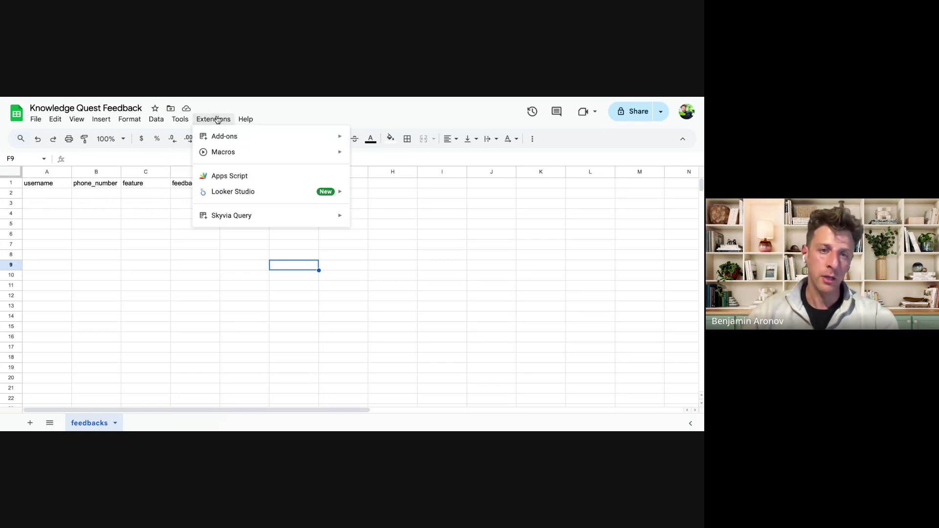
{"action": "mouse_move", "coordinate": [246, 119]}
{"action": "mouse_move", "coordinate": [213, 123]}
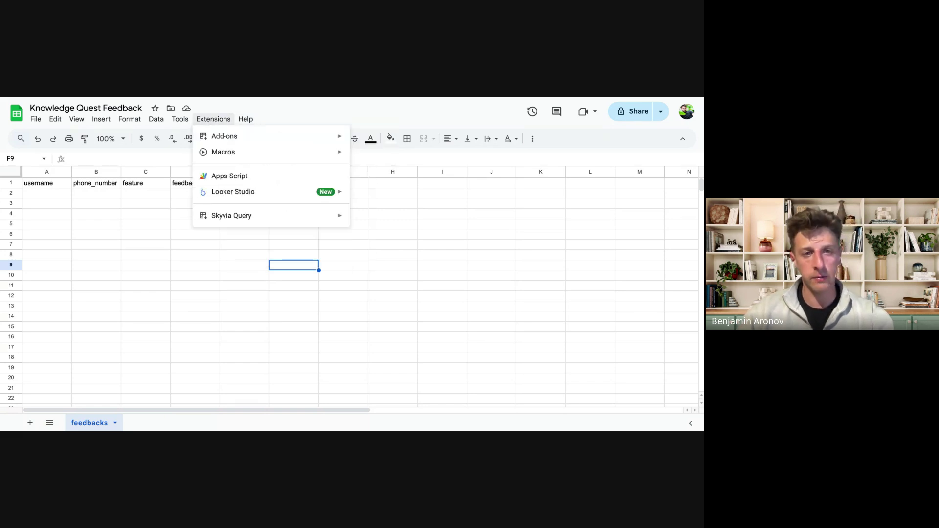
{"action": "left_click", "coordinate": [215, 180]}
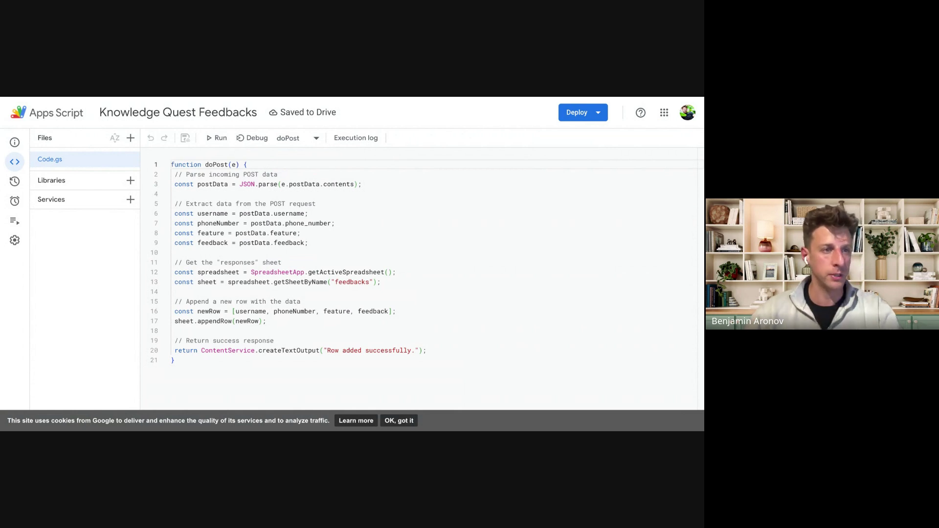
Examine how the doPost function in Code.gs parses the POST data and extracts username, phone number, feature and feedback.
{"action": "left_click", "coordinate": [262, 349]}
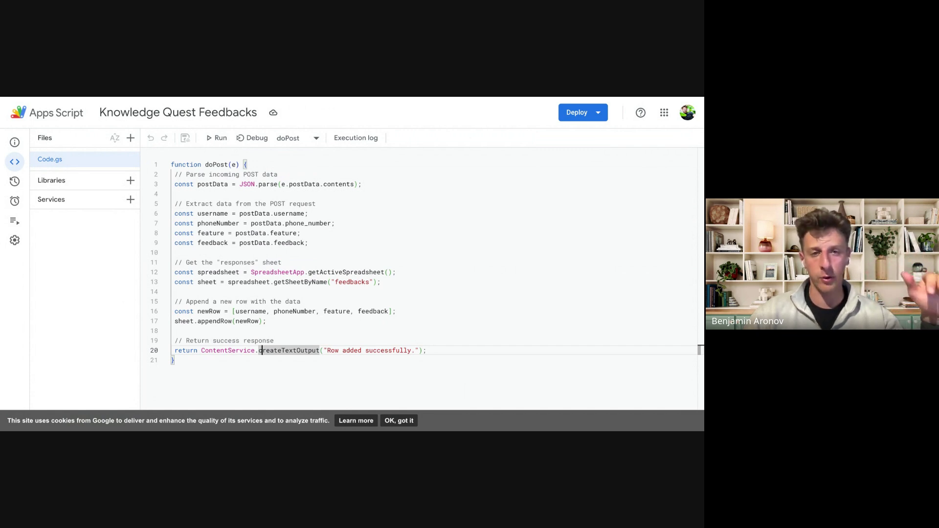
{"action": "double_click", "coordinate": [217, 166]}
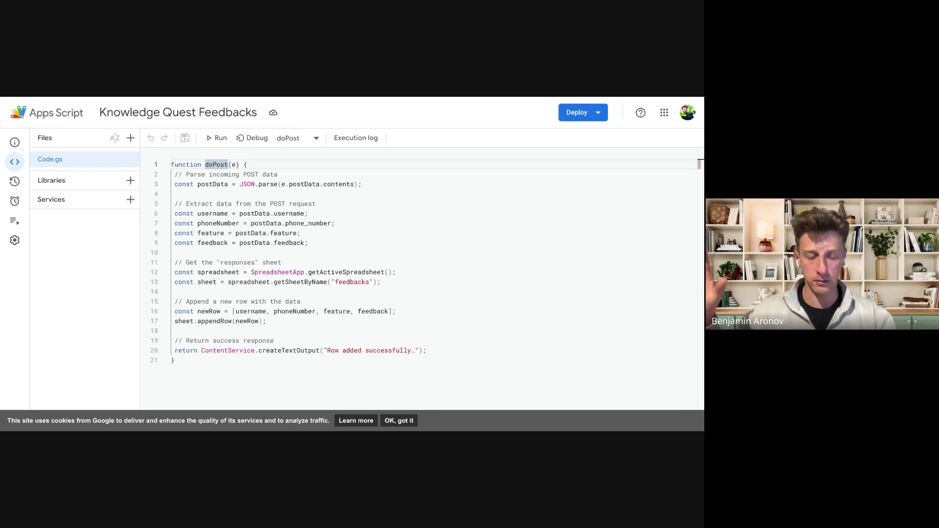
{"action": "left_click", "coordinate": [316, 206]}
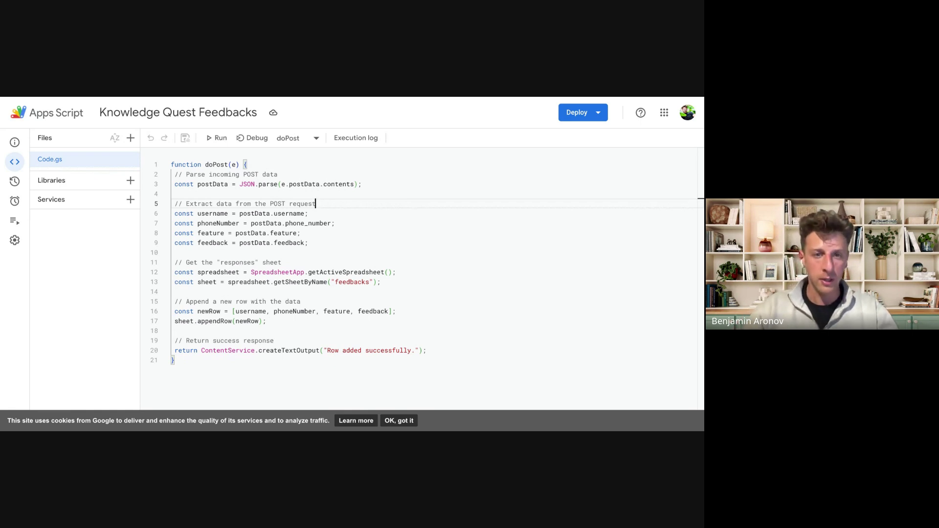
{"action": "left_click", "coordinate": [246, 184]}
{"action": "left_click", "coordinate": [216, 184]}
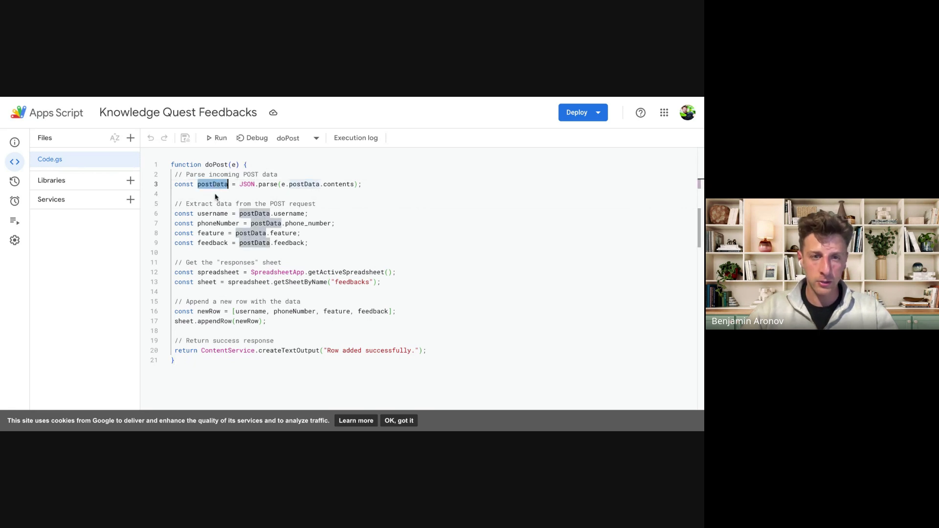
{"action": "left_click", "coordinate": [281, 205]}
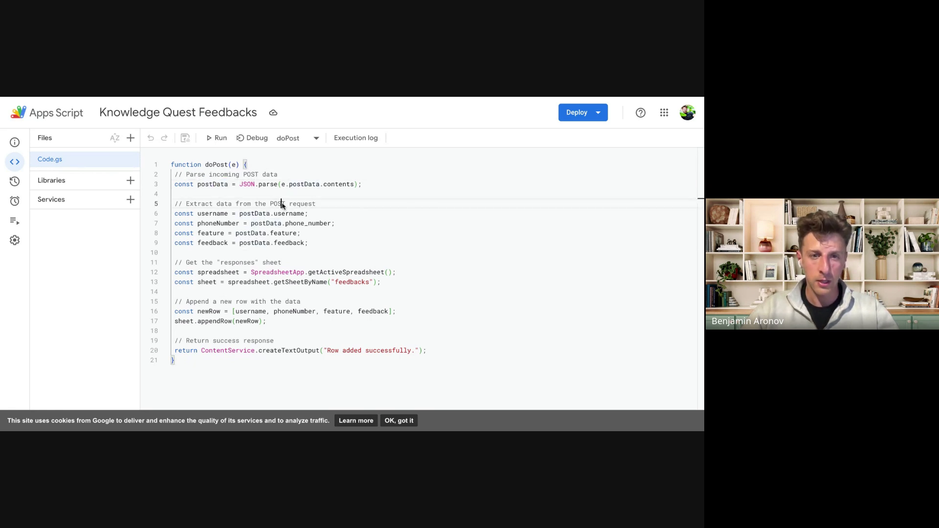
{"action": "left_click", "coordinate": [251, 213]}
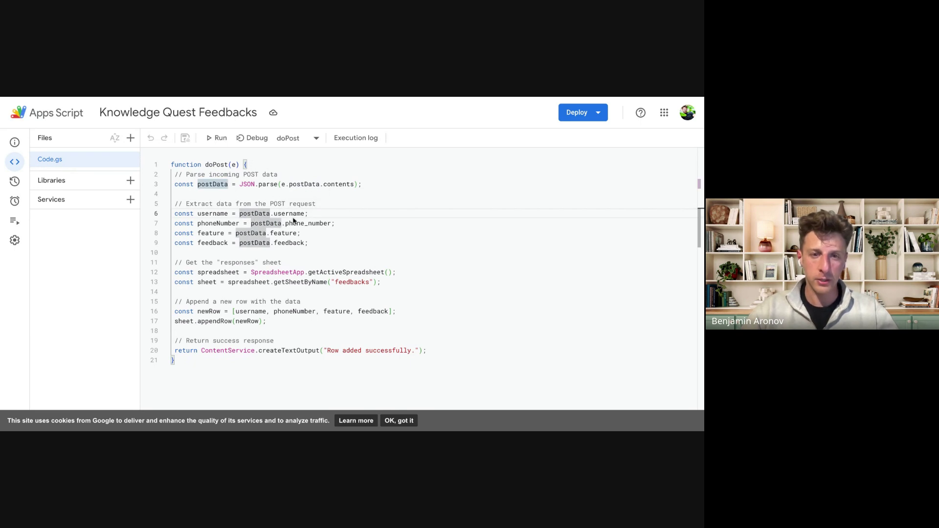
{"action": "left_click", "coordinate": [293, 216]}
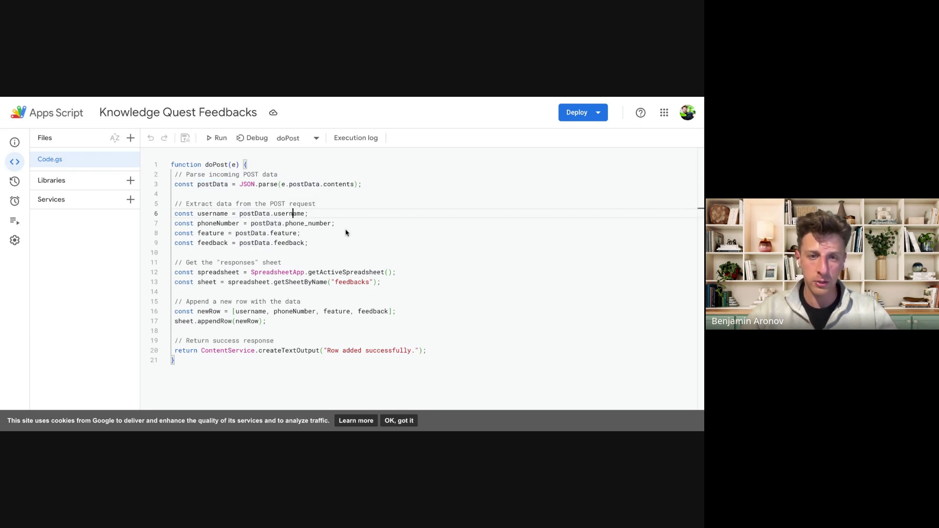
{"action": "left_click", "coordinate": [316, 233]}
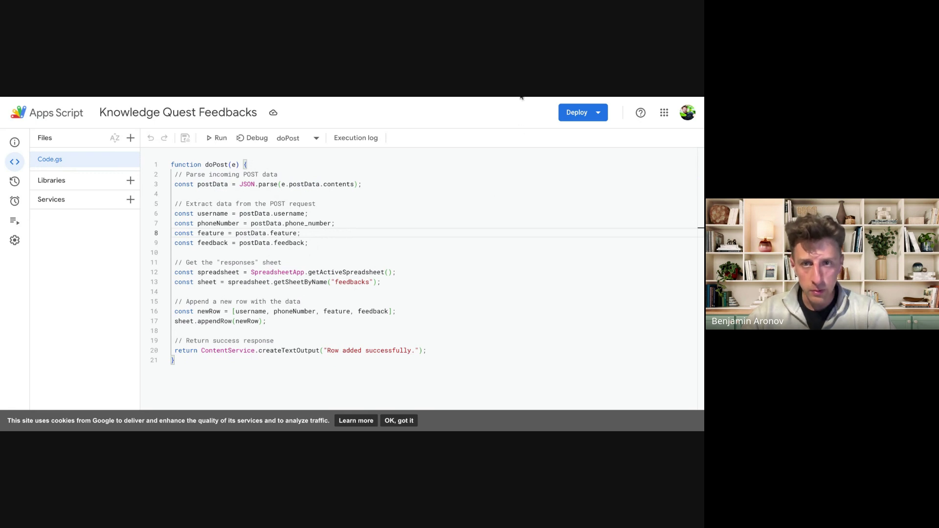
Return to the Knowledge Quest Feedback spreadsheet, add three blank sheets and go back to the feedbacks sheet.
{"action": "key", "text": "ctrl+shift+Tab"}
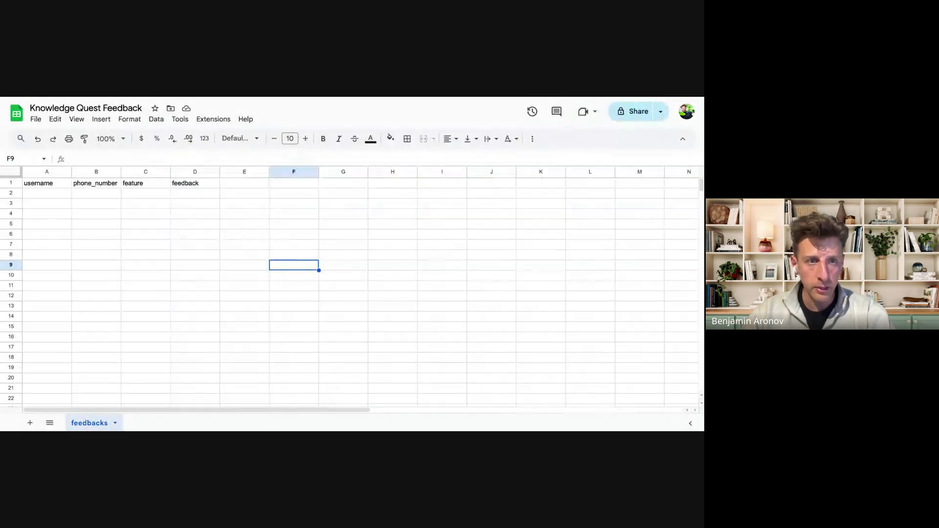
{"action": "left_click", "coordinate": [30, 423]}
{"action": "left_click", "coordinate": [30, 423]}
{"action": "left_click", "coordinate": [30, 423]}
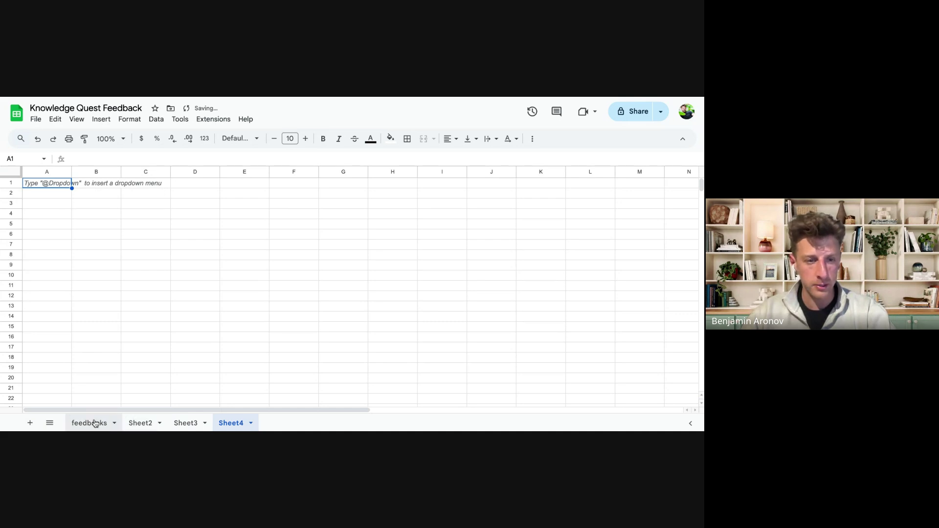
{"action": "left_click", "coordinate": [76, 424]}
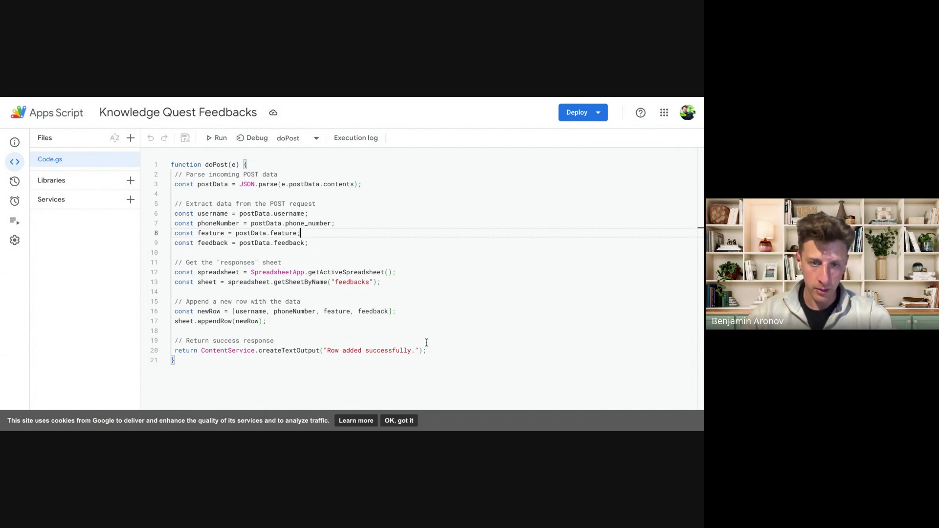
Review the success response line in Apps Script and make a new web app deployment with access for Anyone, copying its web app URL.
{"action": "left_click_drag", "start_coordinate": [428, 350], "coordinate": [129, 348]}
{"action": "left_click", "coordinate": [279, 341]}
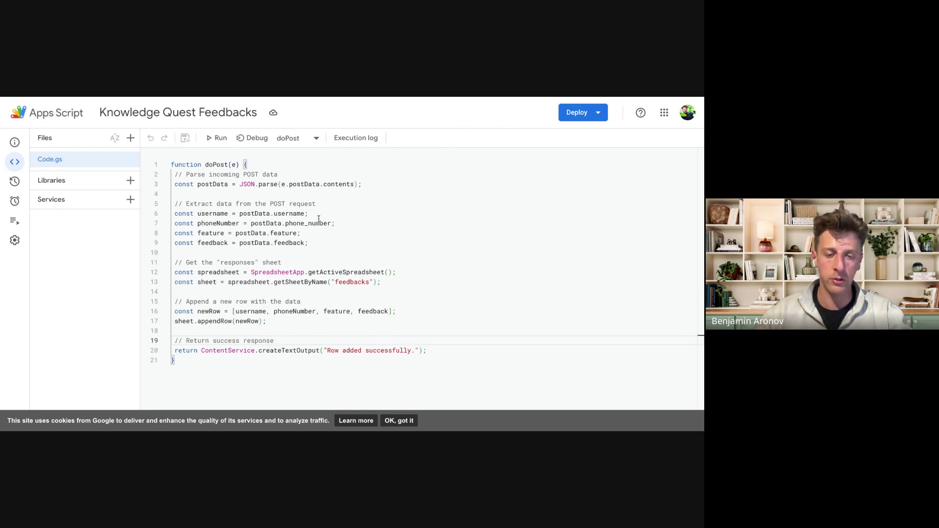
{"action": "left_click", "coordinate": [591, 121]}
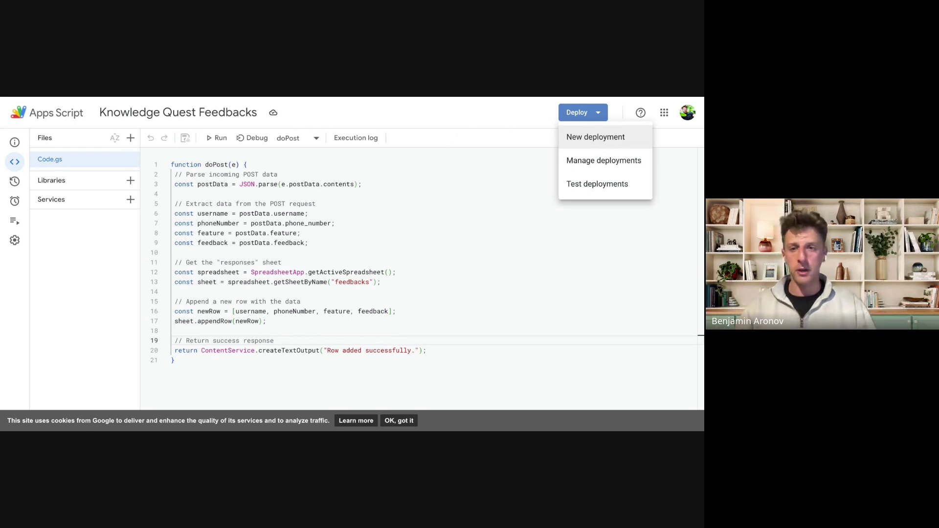
{"action": "left_click", "coordinate": [591, 132]}
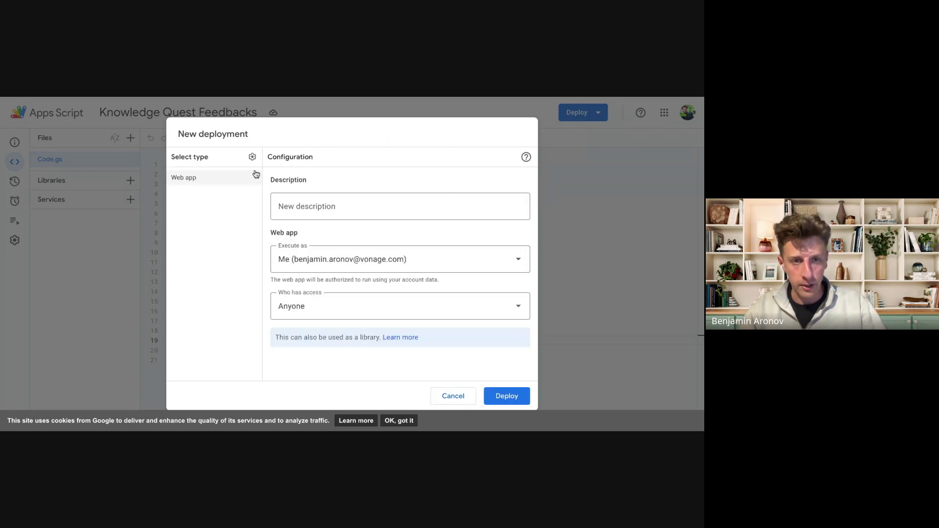
{"action": "left_click", "coordinate": [509, 402]}
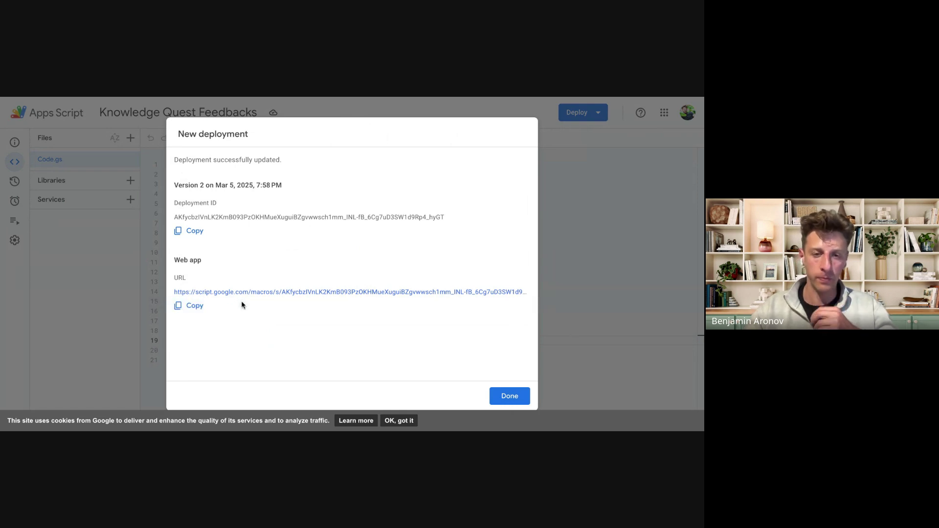
{"action": "left_click", "coordinate": [193, 306]}
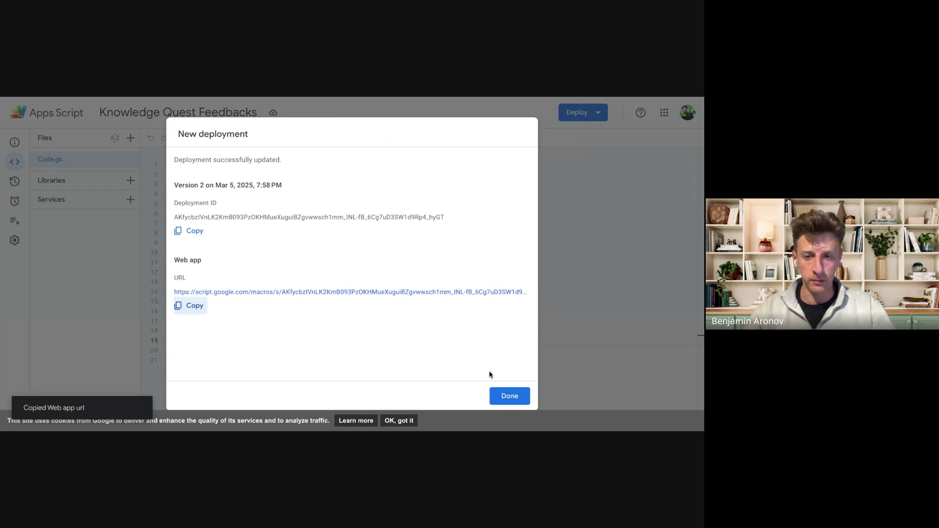
{"action": "left_click", "coordinate": [505, 397]}
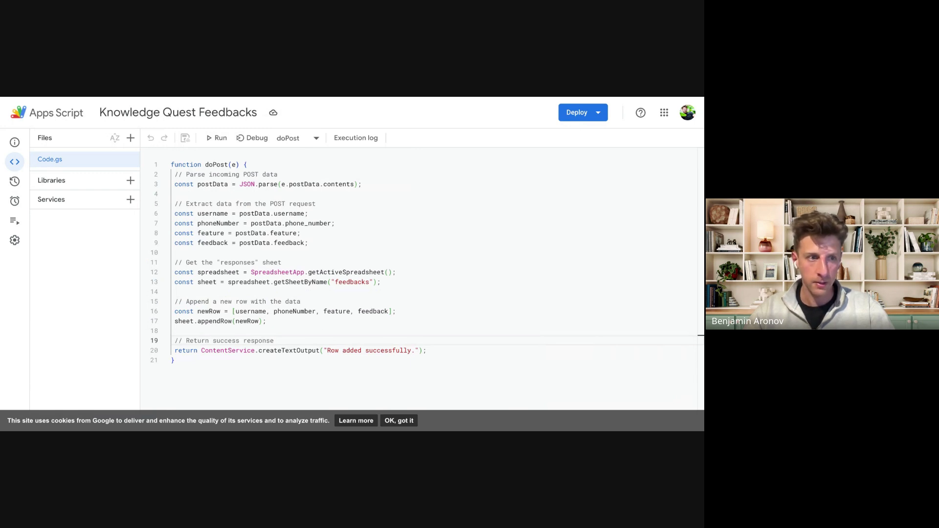
Switch back to the Vonage agent flow and connect Collect Feedback's Text output to the Send Feedback to Google node.
{"action": "key", "text": "ctrl+Tab"}
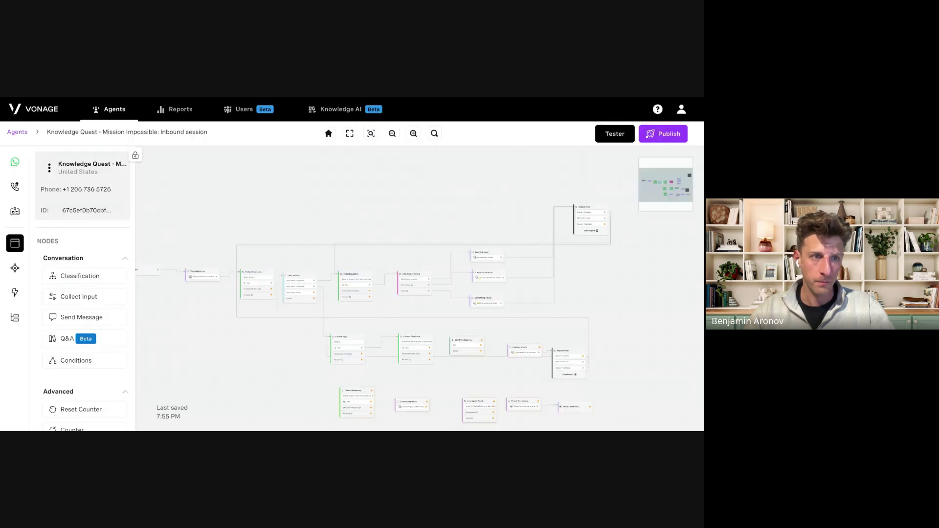
{"action": "scroll", "coordinate": [457, 235], "scroll_direction": "up", "scroll_amount": 5}
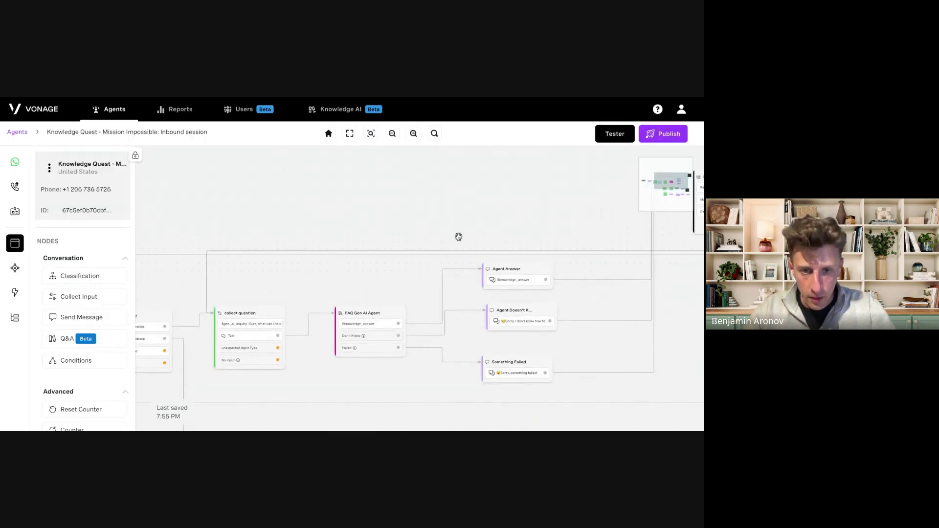
{"action": "left_click_drag", "start_coordinate": [398, 238], "coordinate": [382, 172]}
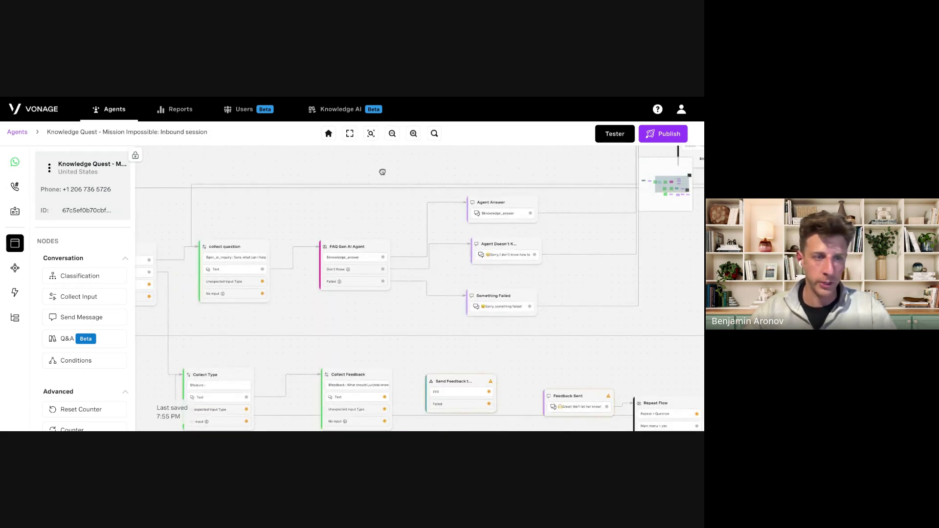
{"action": "left_click_drag", "start_coordinate": [369, 225], "coordinate": [373, 199]}
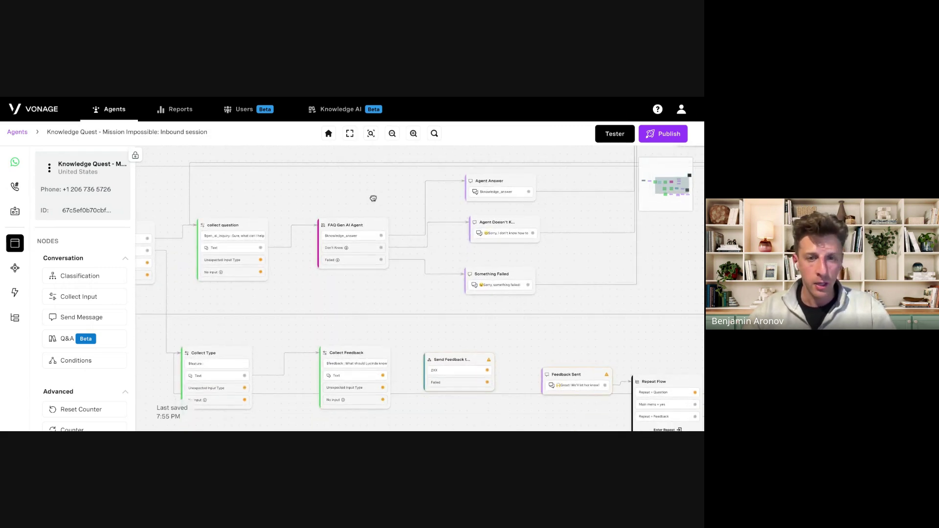
{"action": "left_click_drag", "start_coordinate": [286, 328], "coordinate": [420, 221]}
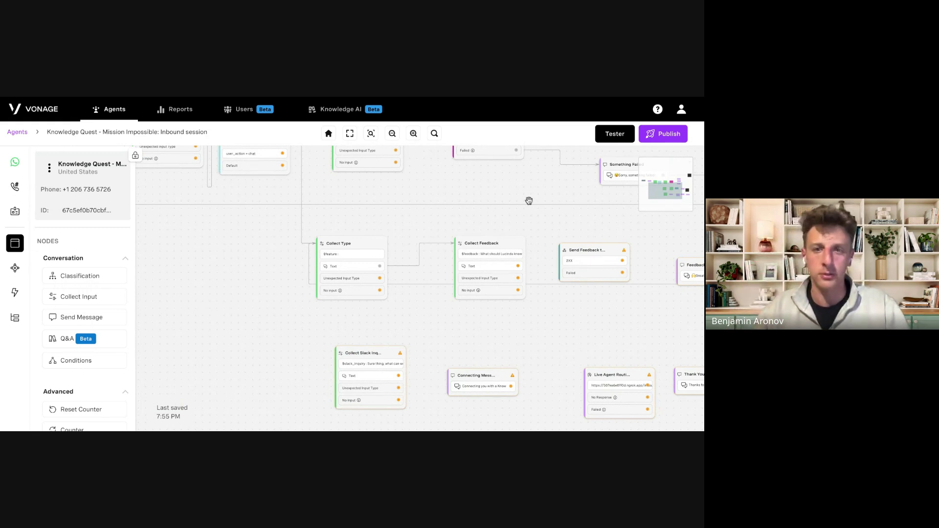
{"action": "left_click_drag", "start_coordinate": [549, 197], "coordinate": [409, 200]}
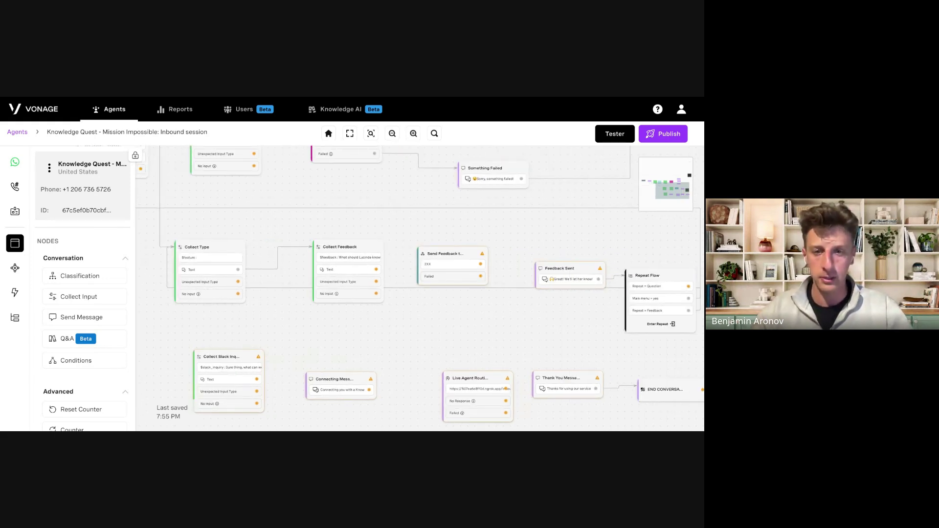
{"action": "left_click_drag", "start_coordinate": [376, 270], "coordinate": [437, 268]}
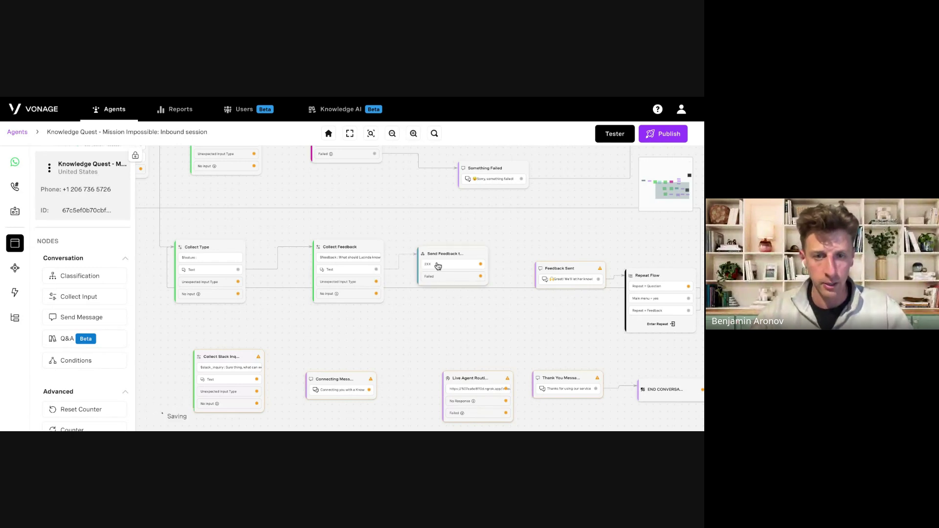
Open the Send Feedback to Google node's settings and replace its request URL with the copied web app URL.
{"action": "left_click", "coordinate": [436, 268]}
{"action": "left_click", "coordinate": [437, 267]}
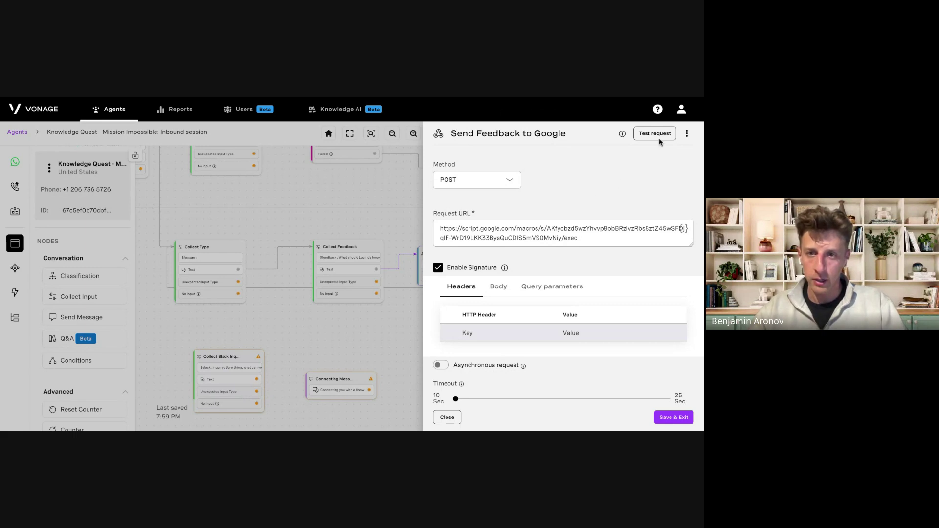
{"action": "triple_click", "coordinate": [483, 228]}
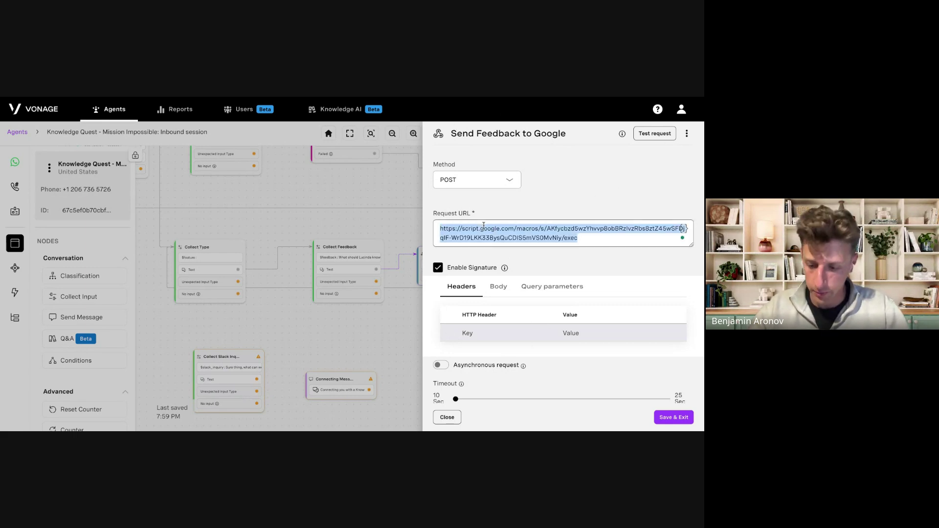
{"action": "key", "text": "BackSpace"}
{"action": "key", "text": "ctrl+v"}
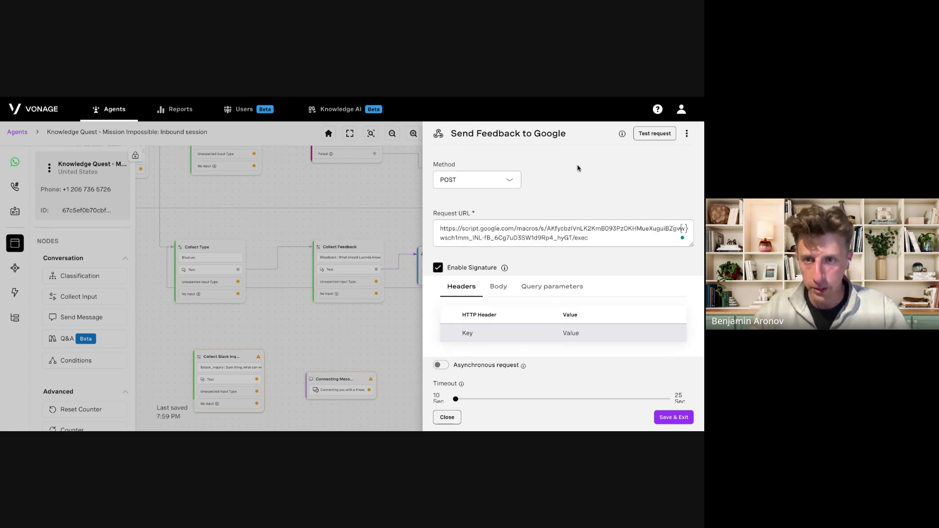
Look over the webhook's signature, headers, timeout and response mapping settings and run a test request.
{"action": "scroll", "coordinate": [576, 168], "scroll_direction": "down", "scroll_amount": 1}
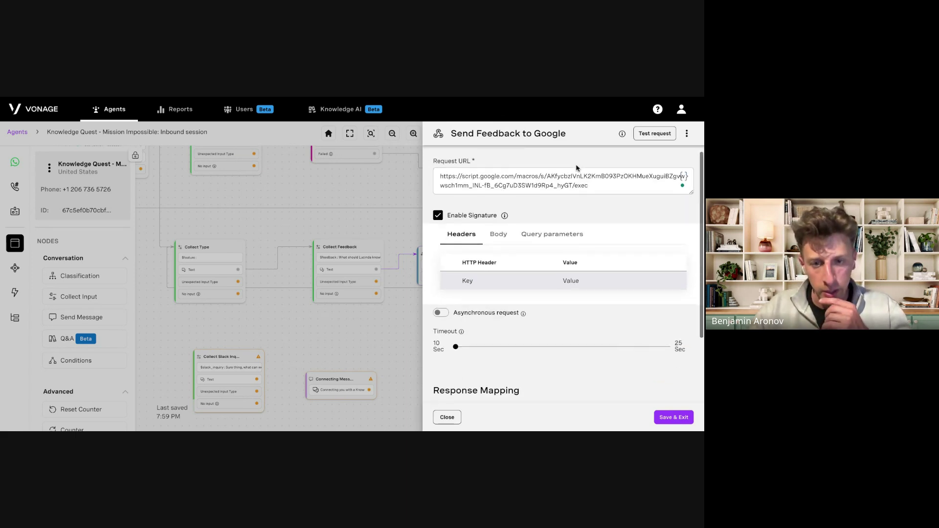
{"action": "scroll", "coordinate": [576, 166], "scroll_direction": "down", "scroll_amount": 1}
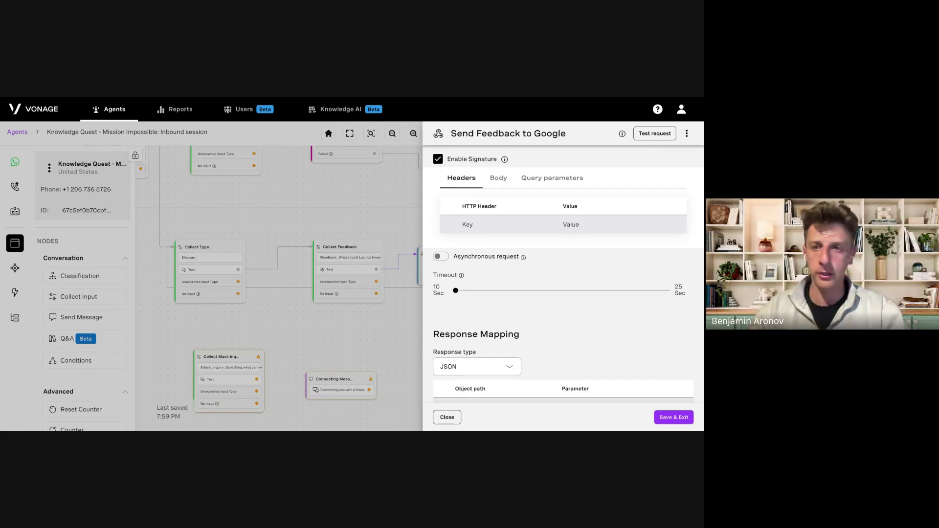
{"action": "scroll", "coordinate": [645, 184], "scroll_direction": "up", "scroll_amount": 2}
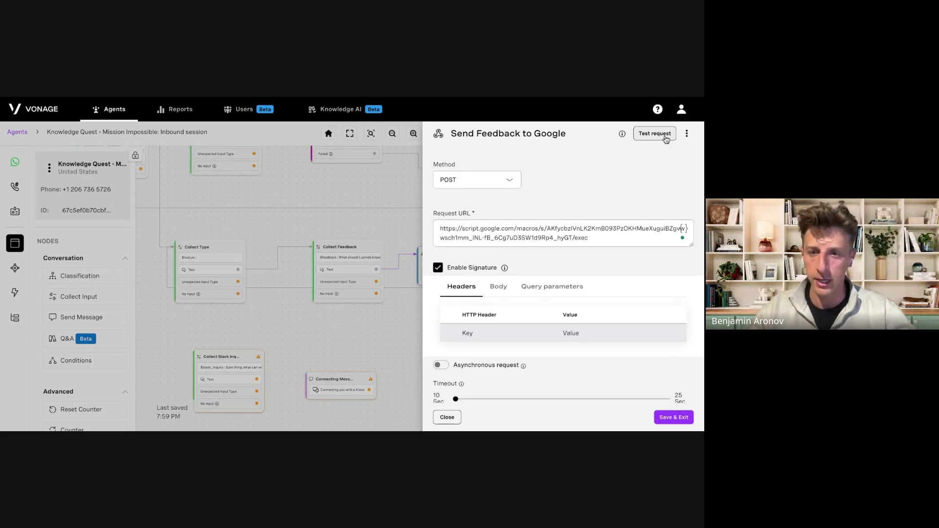
{"action": "left_click", "coordinate": [654, 134]}
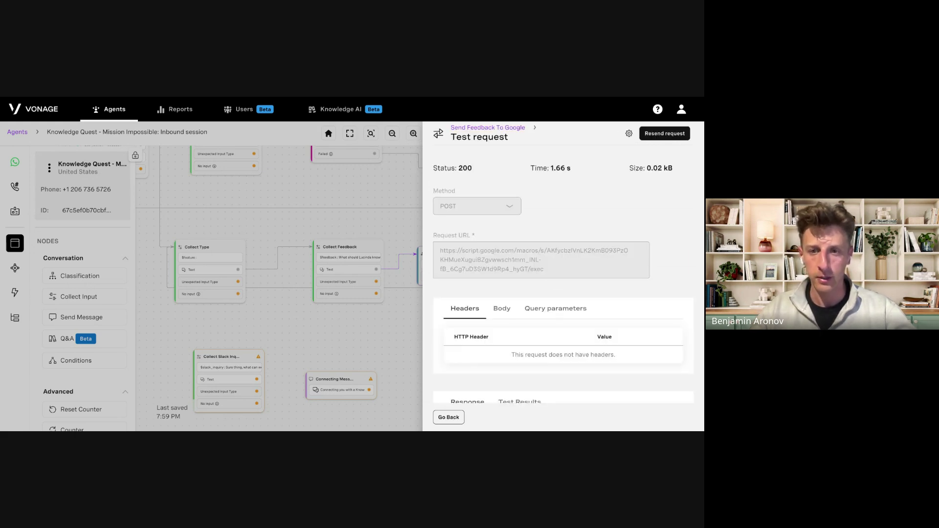
Read the test request's response and check the feedbacks sheet of Knowledge Quest Feedback in Google Sheets.
{"action": "scroll", "coordinate": [657, 167], "scroll_direction": "down", "scroll_amount": 3}
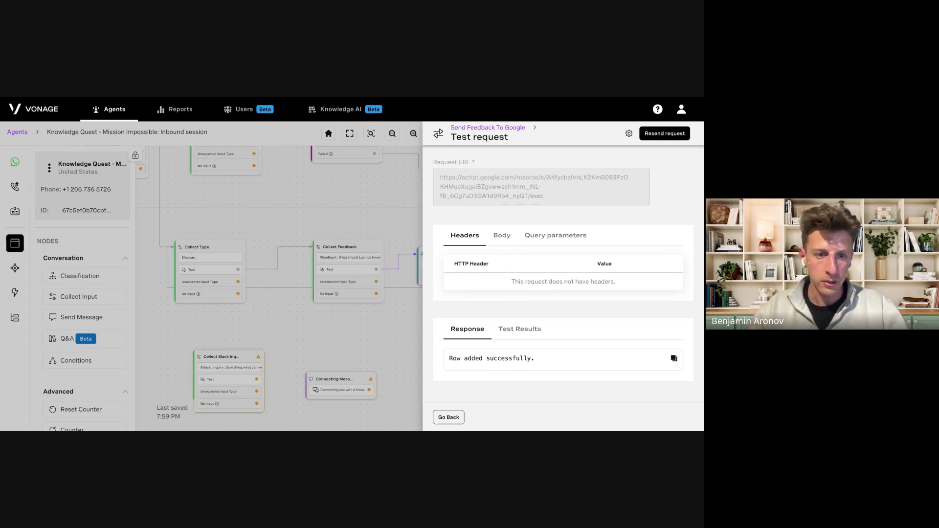
{"action": "key", "text": "ctrl+Tab"}
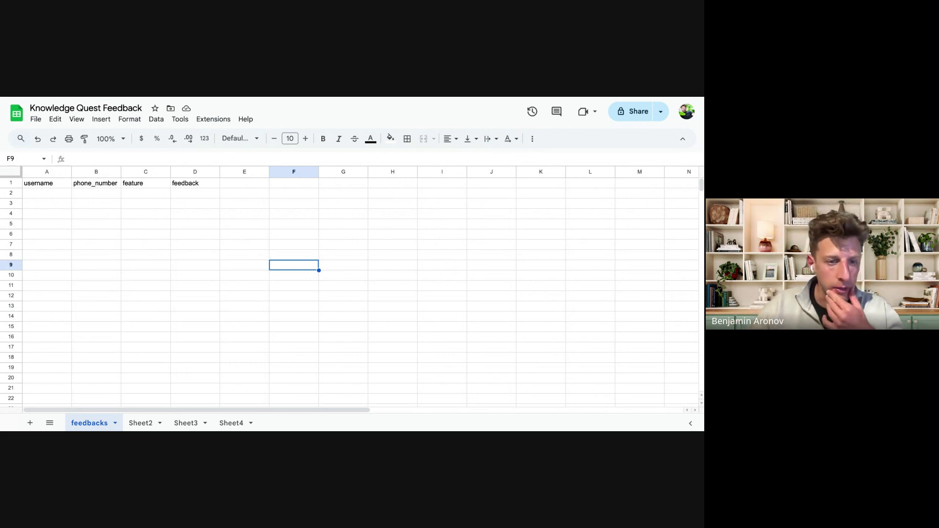
{"action": "left_click", "coordinate": [165, 213]}
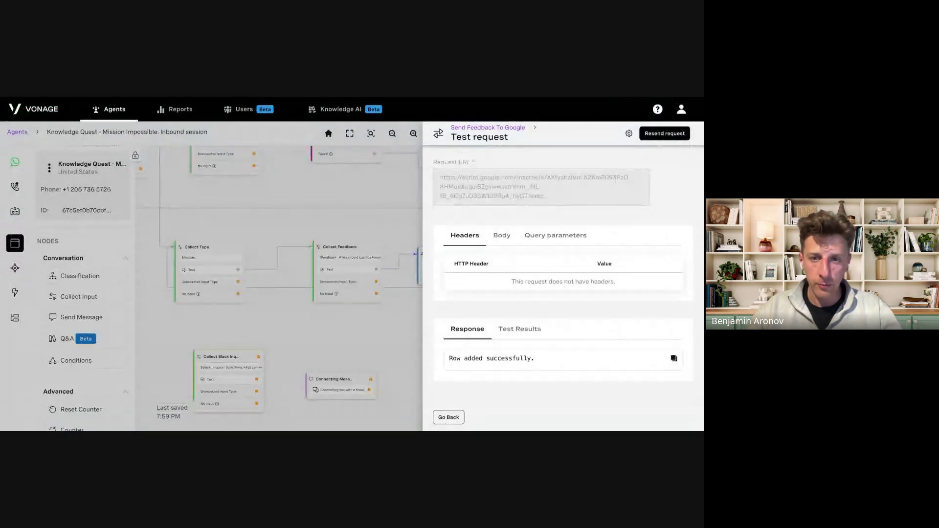
Switch back to the Vonage test request, open its initial parameters and set the feature custom parameter to "content".
{"action": "scroll", "coordinate": [558, 215], "scroll_direction": "up", "scroll_amount": 2}
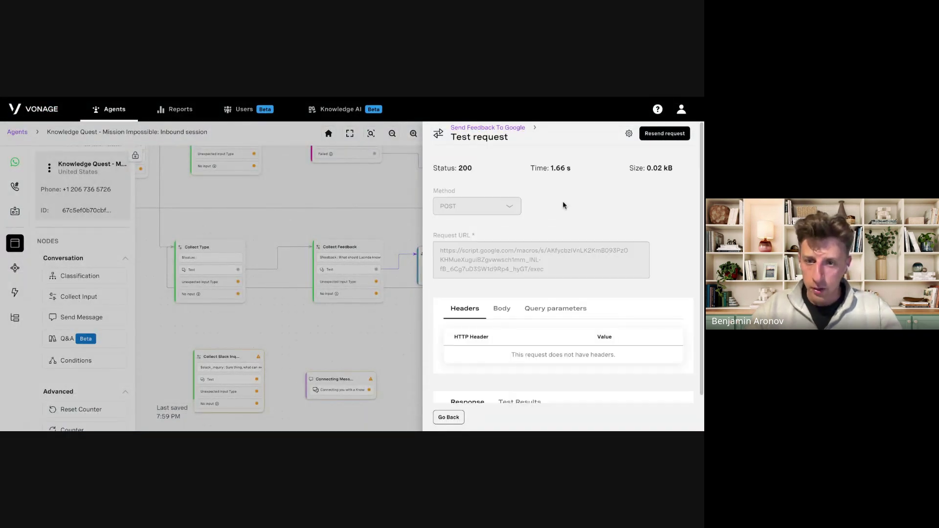
{"action": "left_click", "coordinate": [629, 135]}
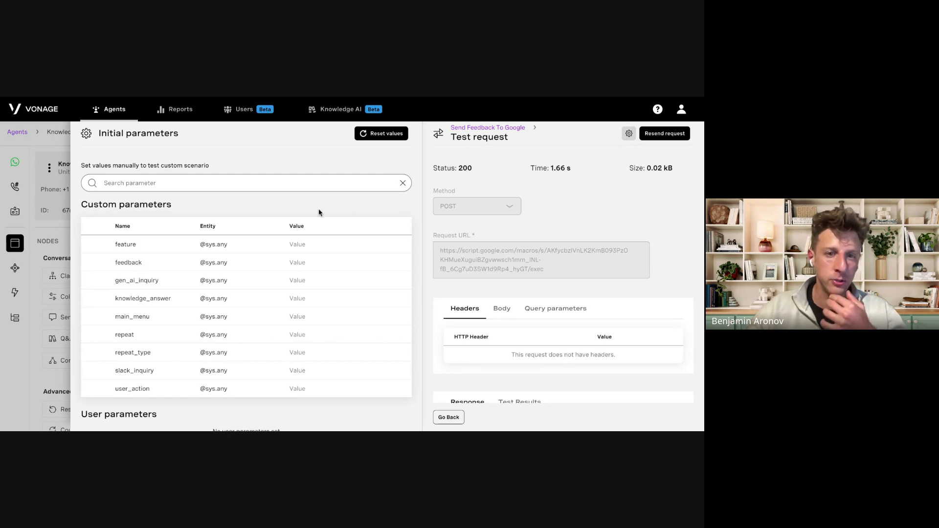
{"action": "scroll", "coordinate": [313, 211], "scroll_direction": "down", "scroll_amount": 1}
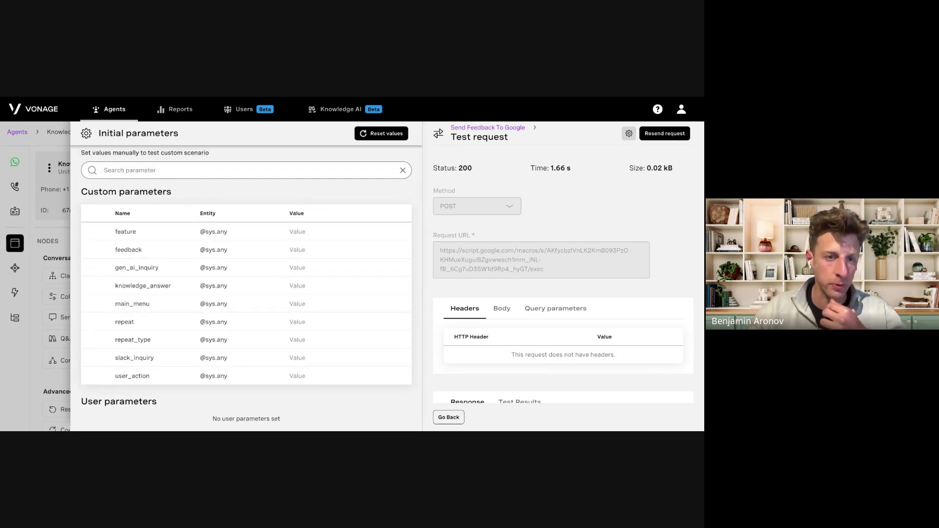
{"action": "scroll", "coordinate": [245, 211], "scroll_direction": "down", "scroll_amount": 2}
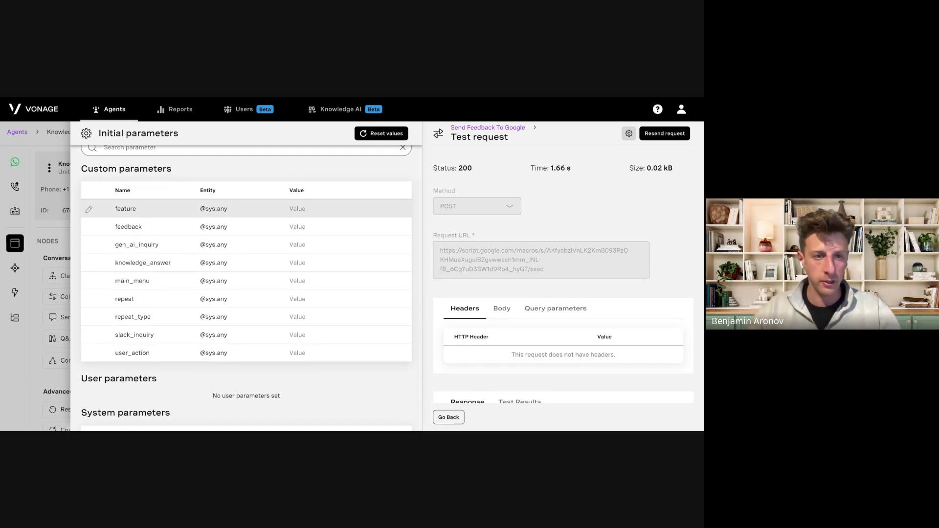
{"action": "left_click", "coordinate": [320, 229]}
{"action": "type", "text": "content"}
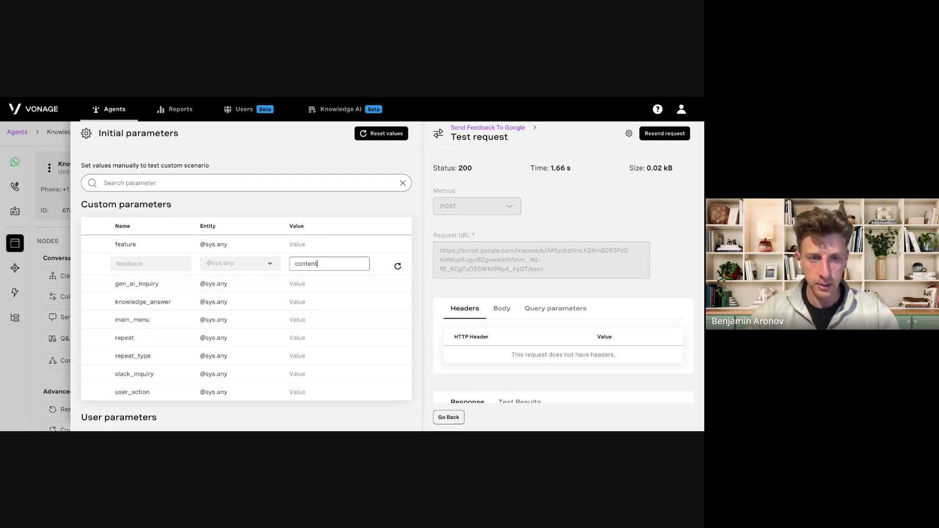
{"action": "key", "text": "ctrl+a"}
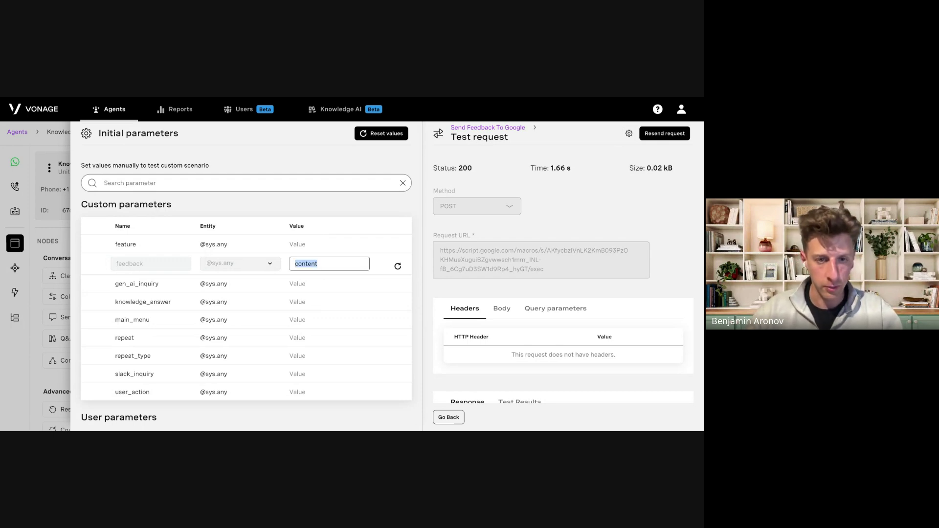
{"action": "key", "text": "ctrl+x"}
{"action": "left_click", "coordinate": [308, 245]}
{"action": "key", "text": "ctrl+v"}
Set the feedback custom parameter to "This talk rocks!".
{"action": "left_click", "coordinate": [309, 264]}
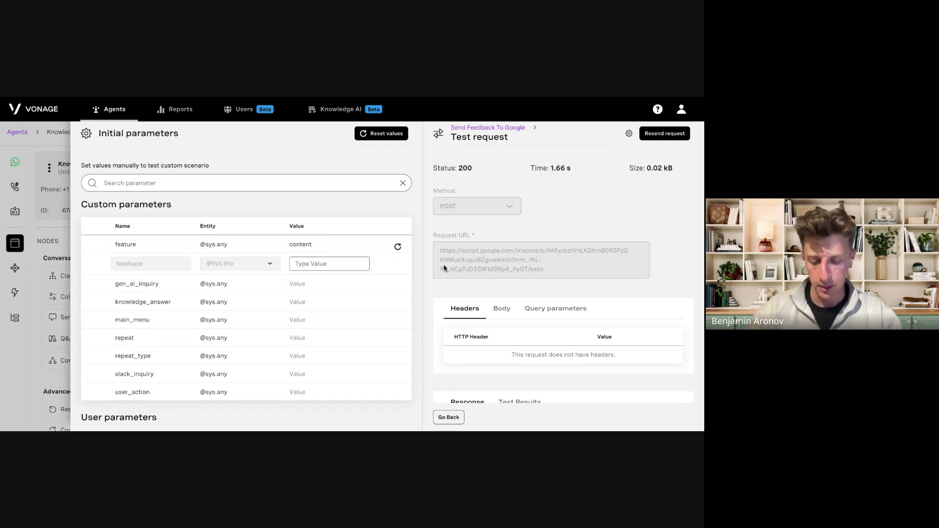
{"action": "type", "text": "This talk"}
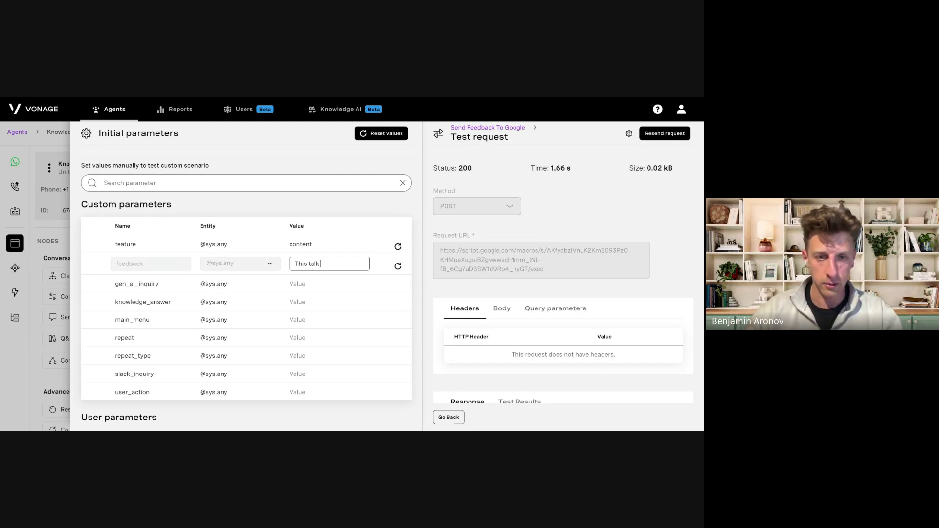
{"action": "type", "text": " rocks!"}
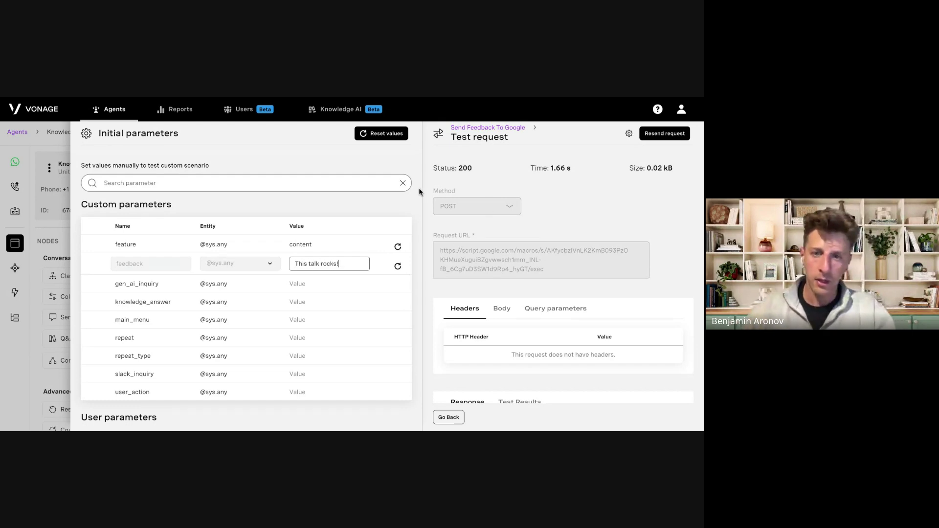
{"action": "left_click", "coordinate": [408, 200]}
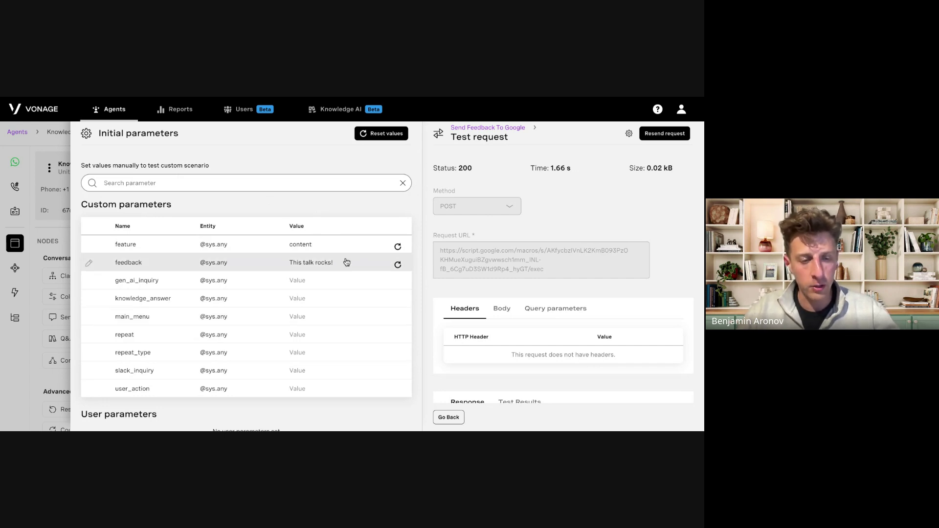
Fill in the PROFILE_NAME system parameter with a first name and SENDER_PHONE_NUMBER with a placeholder phone number.
{"action": "scroll", "coordinate": [347, 262], "scroll_direction": "down", "scroll_amount": 5}
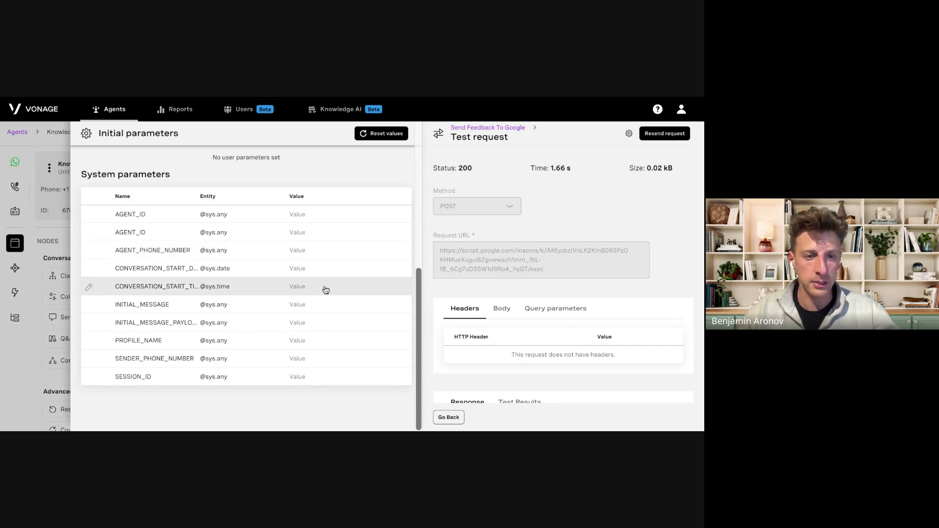
{"action": "left_click", "coordinate": [314, 341]}
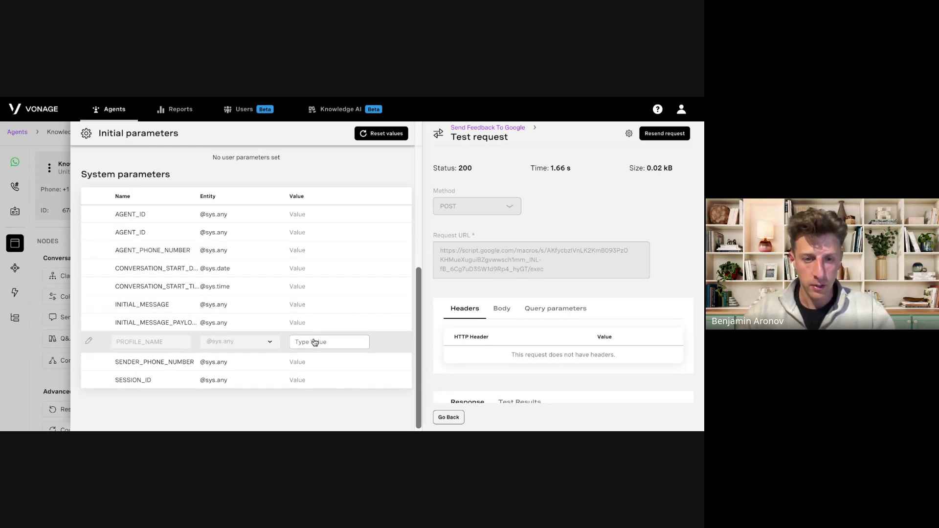
{"action": "type", "text": "Benjamin"}
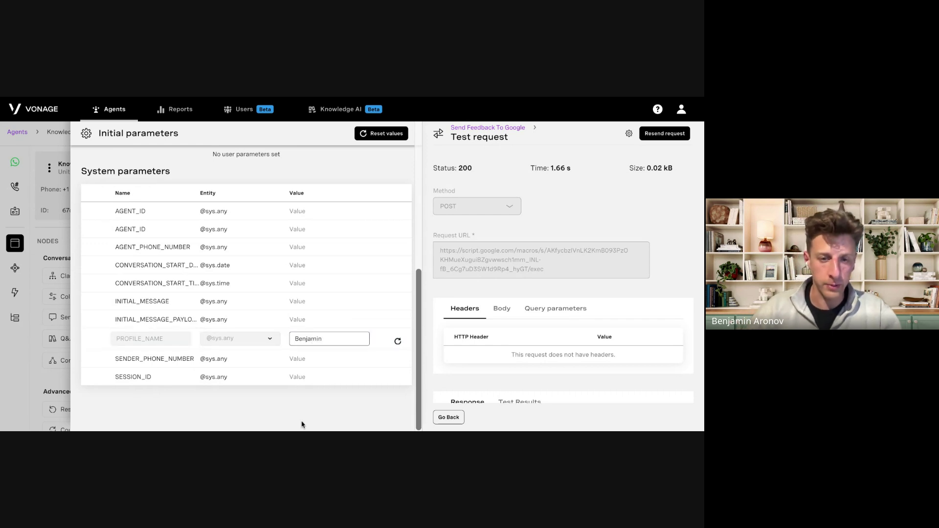
{"action": "left_click", "coordinate": [293, 408]}
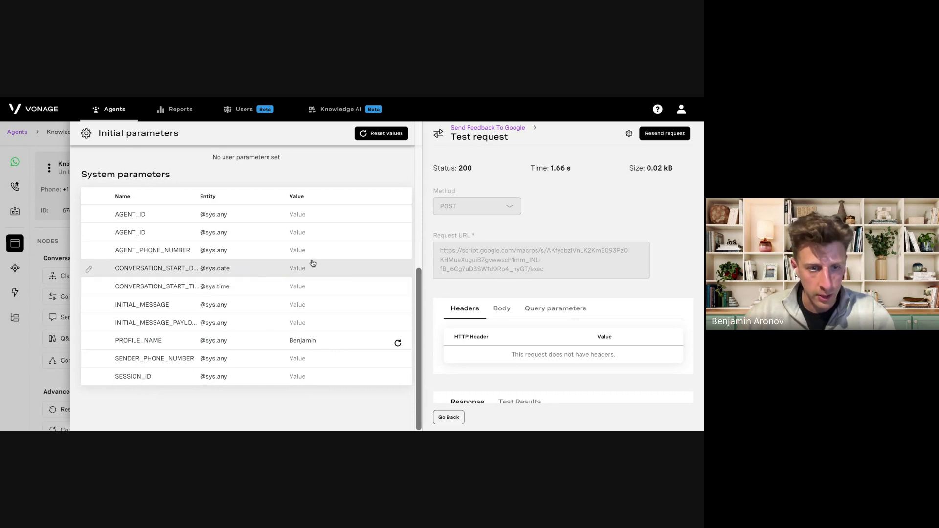
{"action": "left_click", "coordinate": [320, 361]}
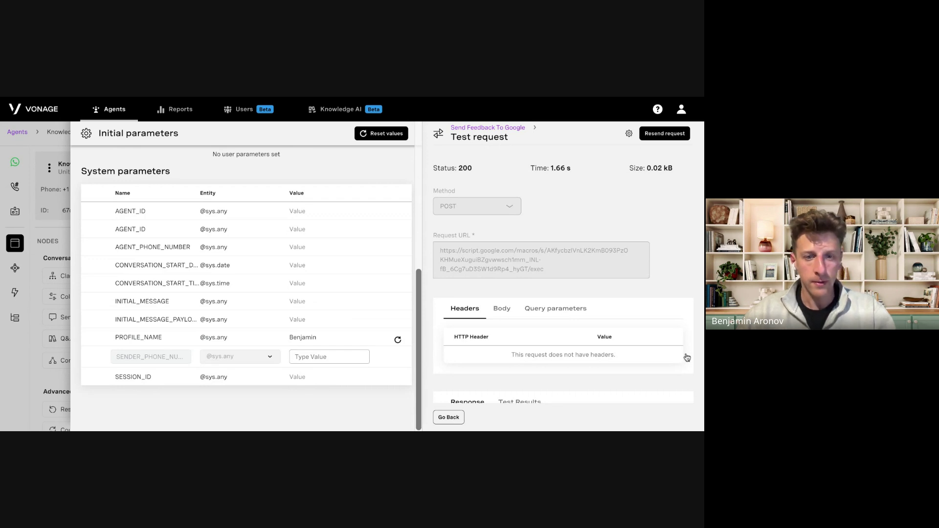
{"action": "type", "text": "555555555"}
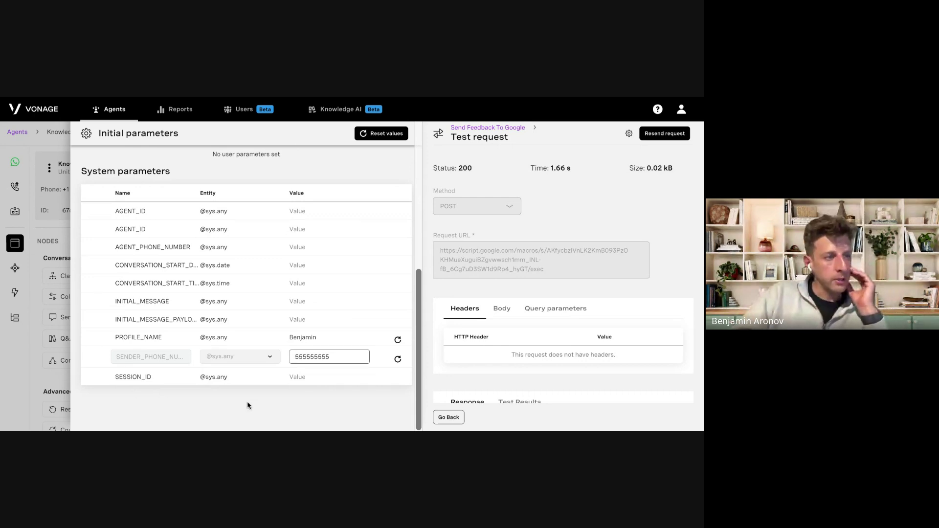
{"action": "key", "text": "Return"}
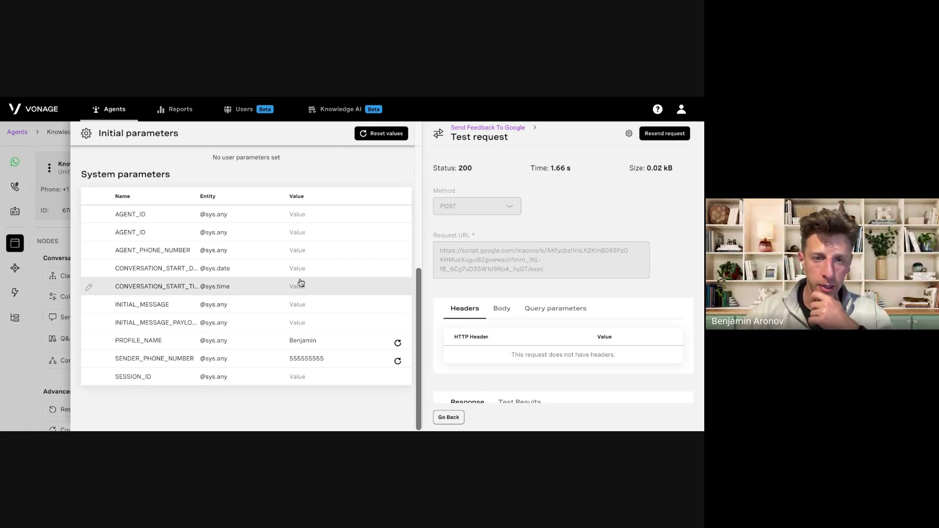
Review the entered parameter values, resend the test request and check the feedbacks sheet in Google Sheets for the submitted data.
{"action": "scroll", "coordinate": [301, 282], "scroll_direction": "up", "scroll_amount": 5}
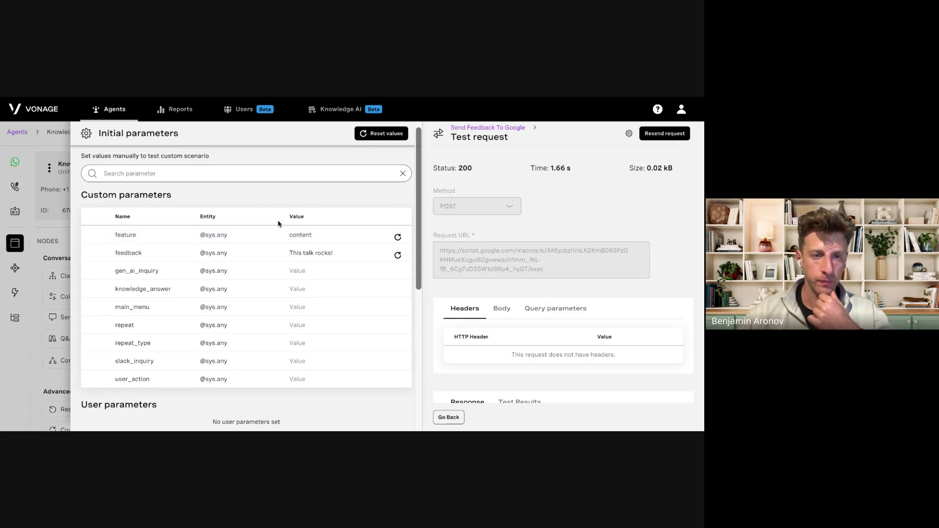
{"action": "scroll", "coordinate": [303, 213], "scroll_direction": "up", "scroll_amount": 1}
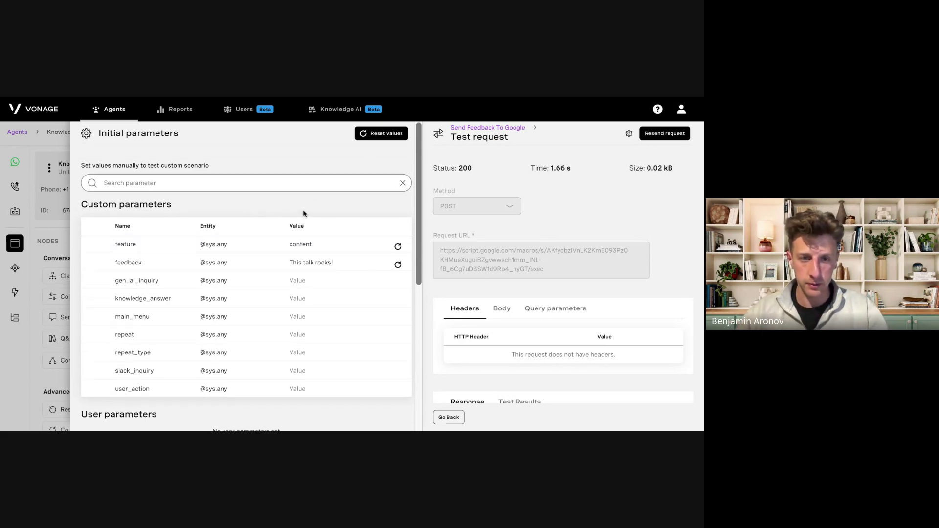
{"action": "scroll", "coordinate": [339, 218], "scroll_direction": "down", "scroll_amount": 5}
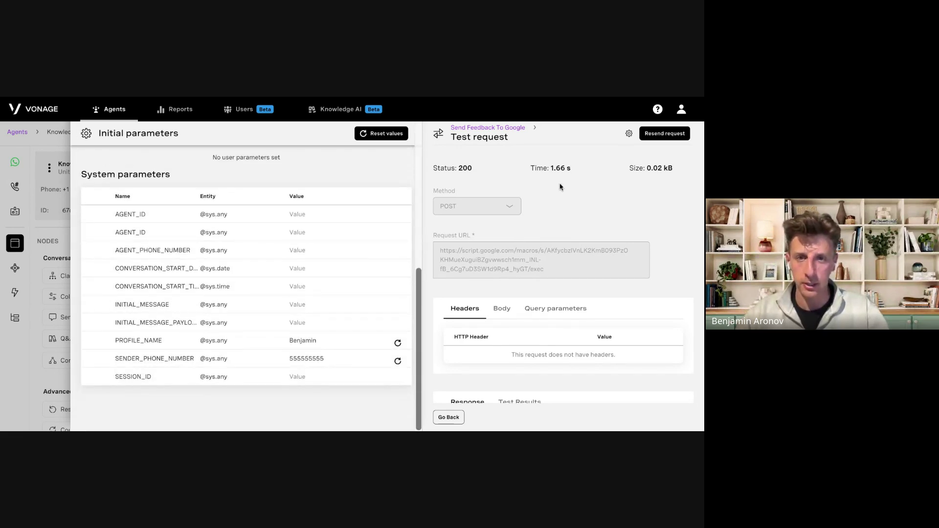
{"action": "left_click", "coordinate": [659, 133]}
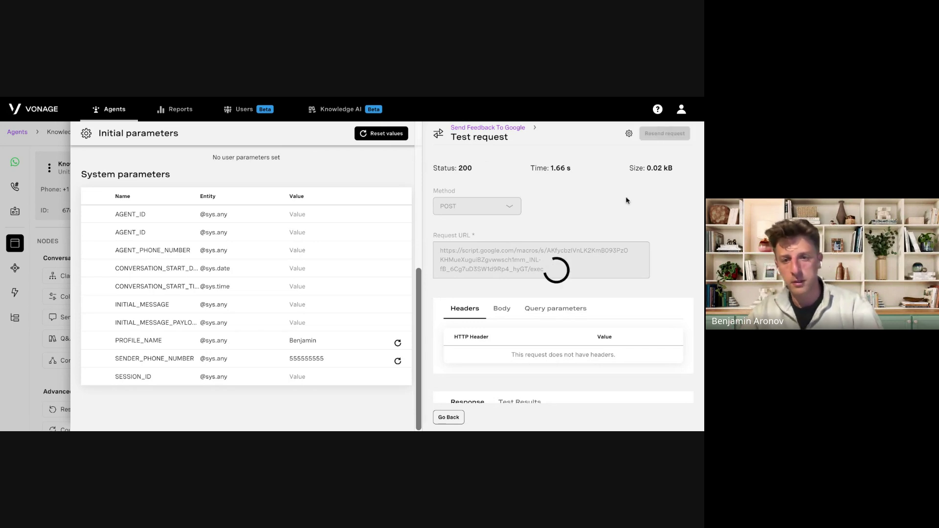
{"action": "scroll", "coordinate": [673, 358], "scroll_direction": "down", "scroll_amount": 2}
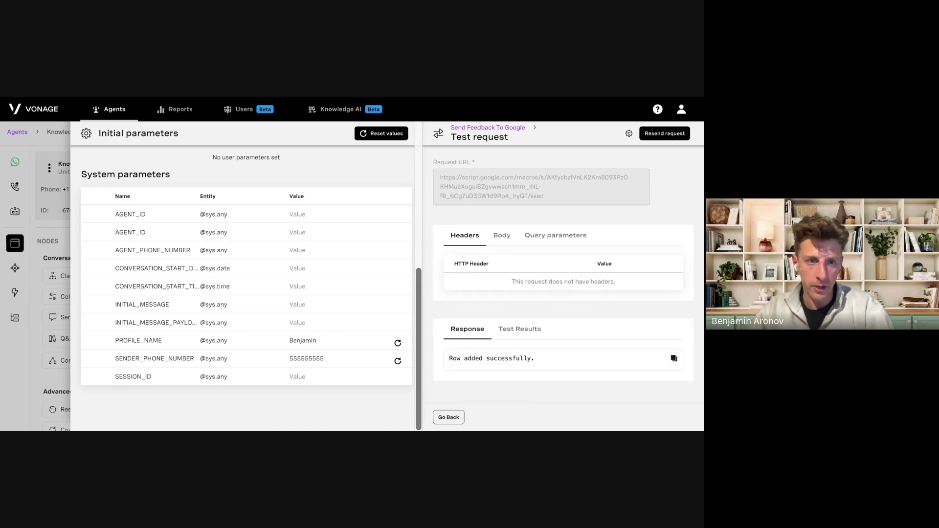
{"action": "key", "text": "ctrl+Tab"}
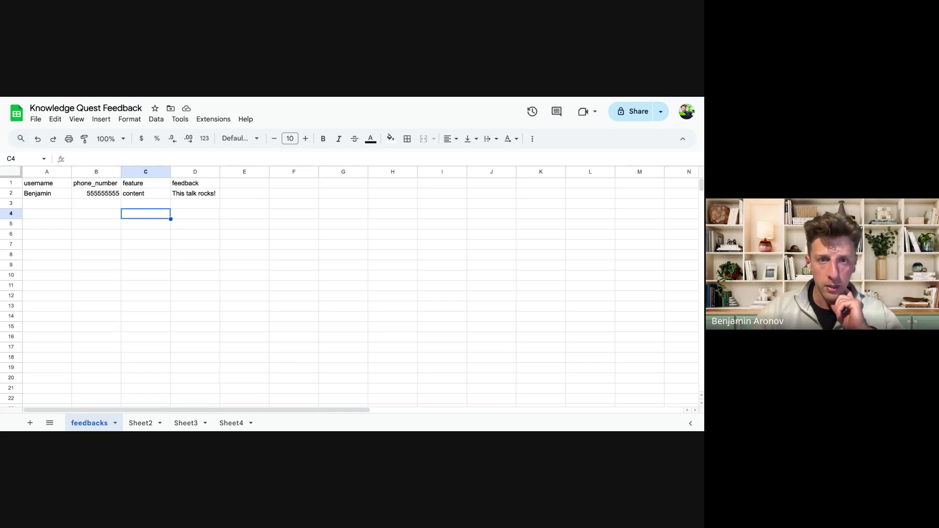
Return to the Vonage test request and clear the feedback and feature values from the initial parameters, closing them when finished.
{"action": "key", "text": "ctrl+Tab"}
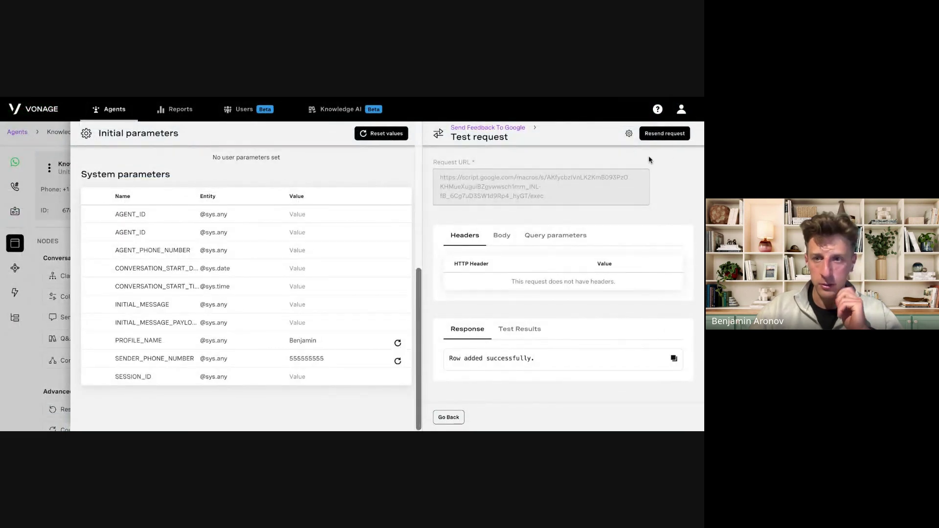
{"action": "left_click", "coordinate": [627, 134]}
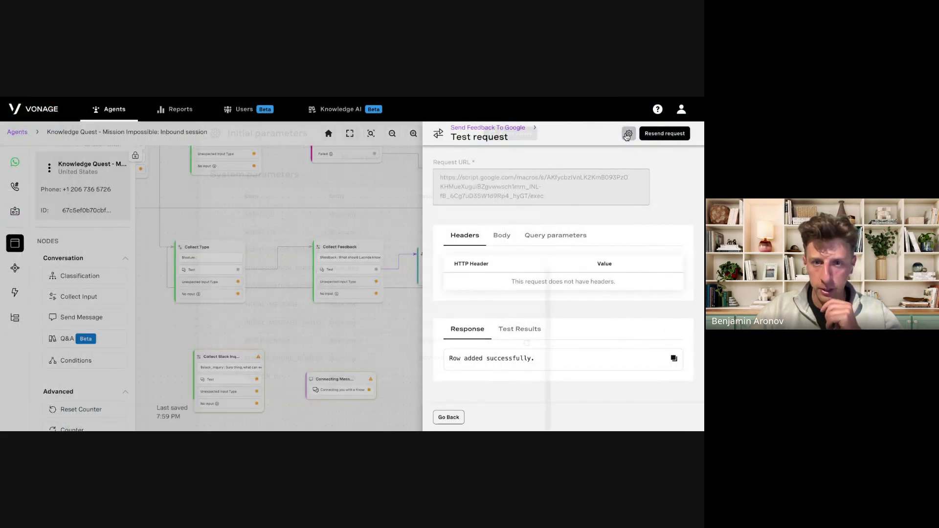
{"action": "left_click", "coordinate": [627, 134]}
{"action": "scroll", "coordinate": [333, 250], "scroll_direction": "up", "scroll_amount": 10}
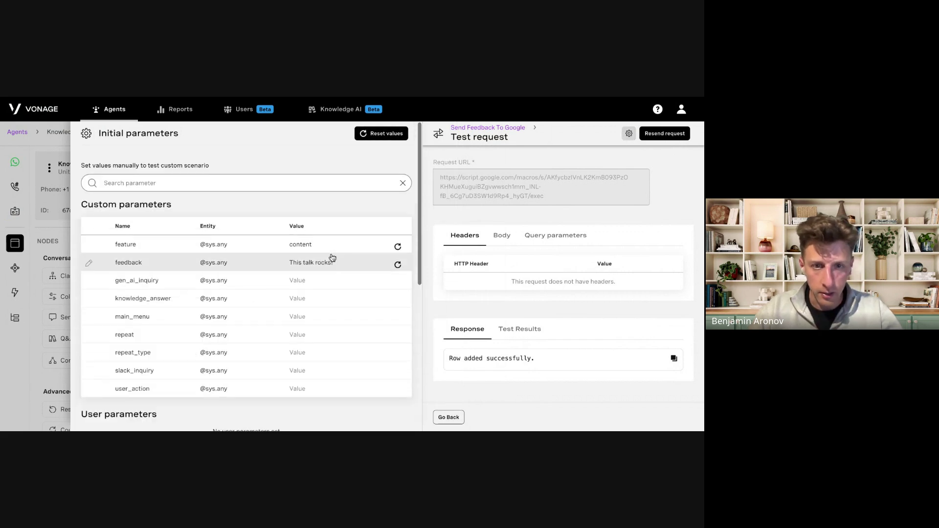
{"action": "left_click", "coordinate": [353, 270]}
{"action": "key", "text": "super+a"}
{"action": "key", "text": "BackSpace"}
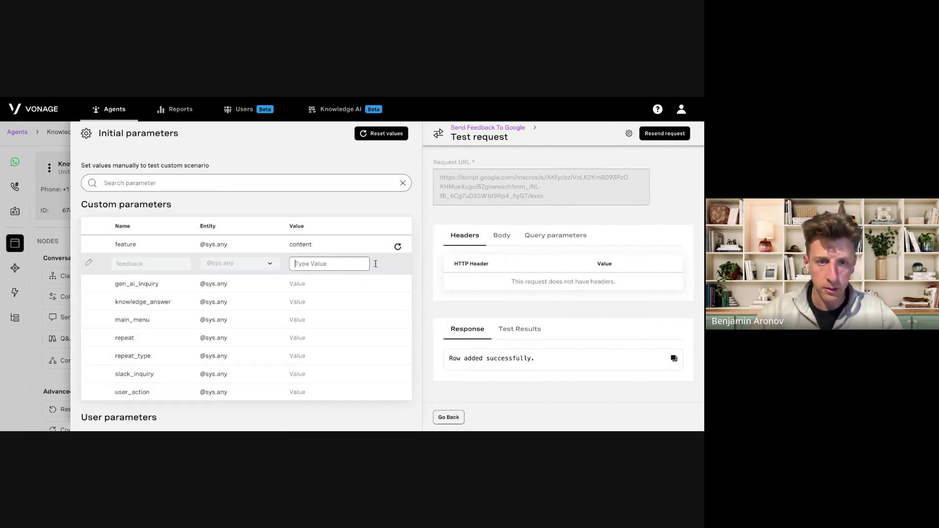
{"action": "left_click", "coordinate": [352, 240]}
{"action": "key", "text": "super+a"}
{"action": "key", "text": "BackSpace"}
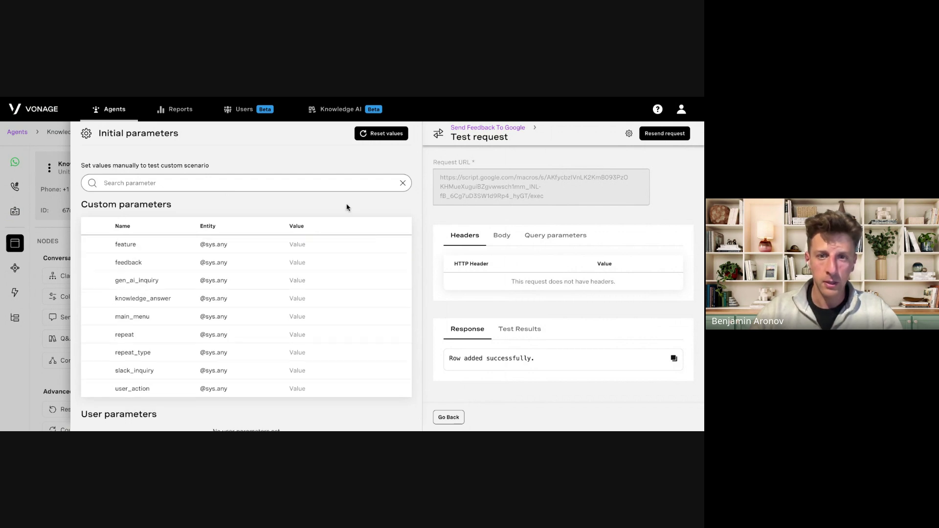
{"action": "left_click", "coordinate": [628, 133]}
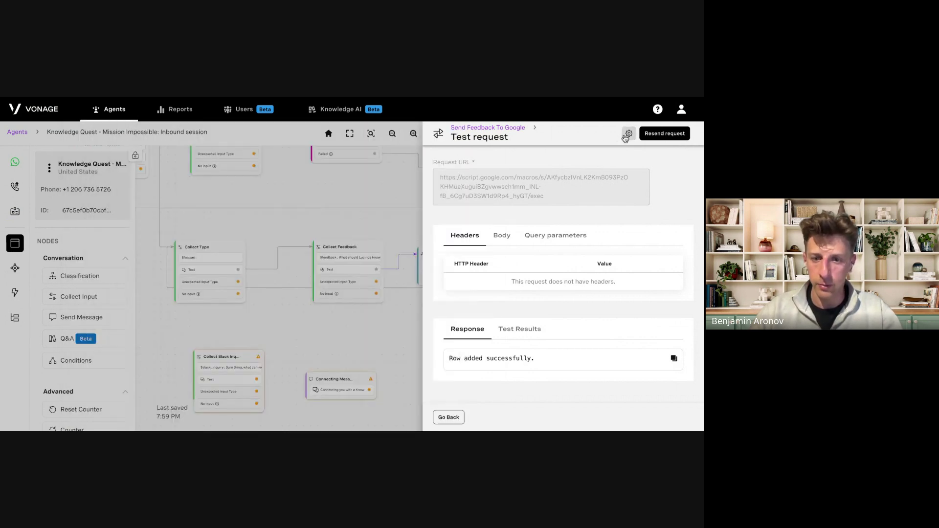
Leave the test request view and save the Send Feedback to Google webhook, returning to the agent flow.
{"action": "left_click", "coordinate": [448, 417]}
{"action": "left_click", "coordinate": [451, 418]}
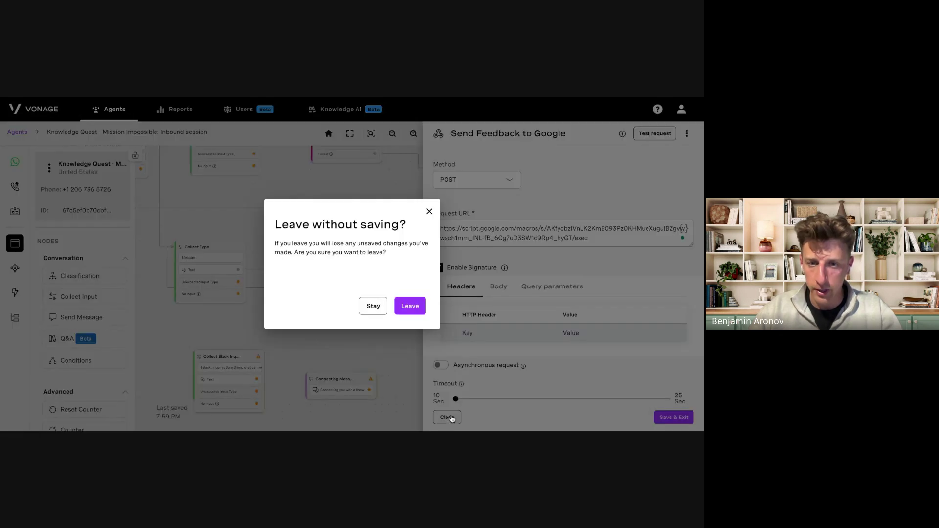
{"action": "left_click", "coordinate": [429, 211]}
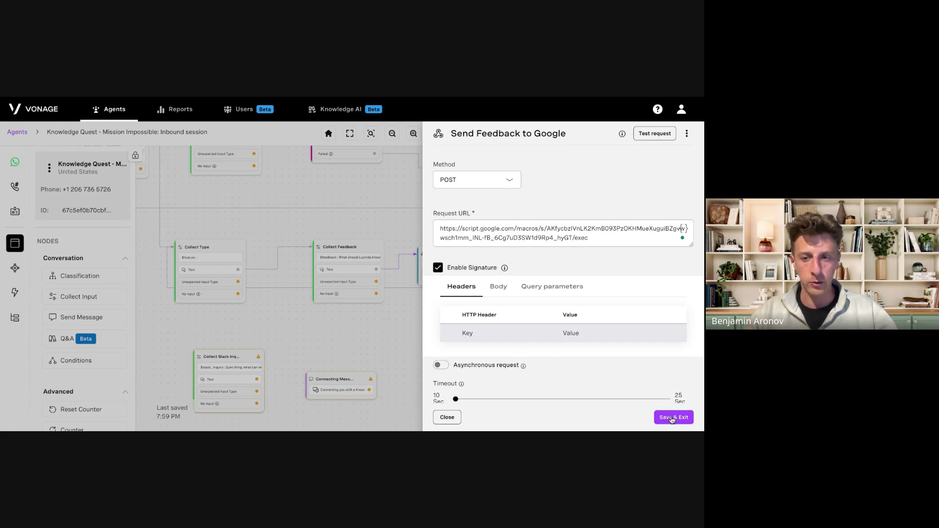
{"action": "left_click", "coordinate": [672, 419]}
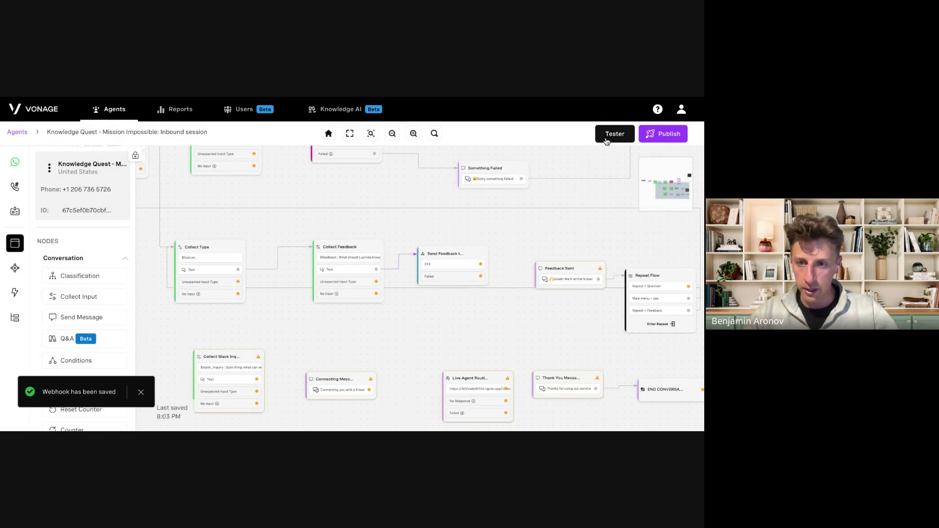
Start a test chat of the inbound session and choose Feedback with Swag as the feedback type.
{"action": "left_click", "coordinate": [606, 138]}
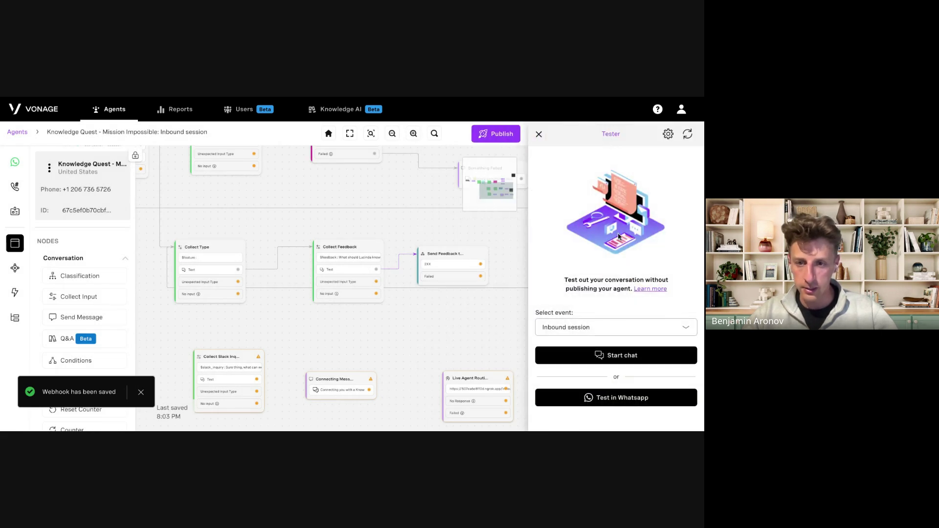
{"action": "left_click", "coordinate": [600, 356]}
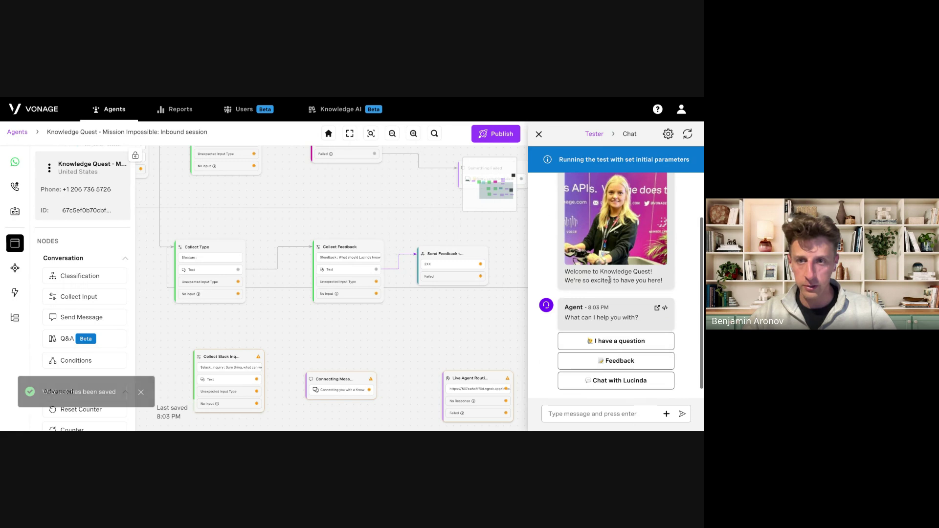
{"action": "scroll", "coordinate": [607, 259], "scroll_direction": "up", "scroll_amount": 1}
{"action": "scroll", "coordinate": [607, 259], "scroll_direction": "up", "scroll_amount": 1}
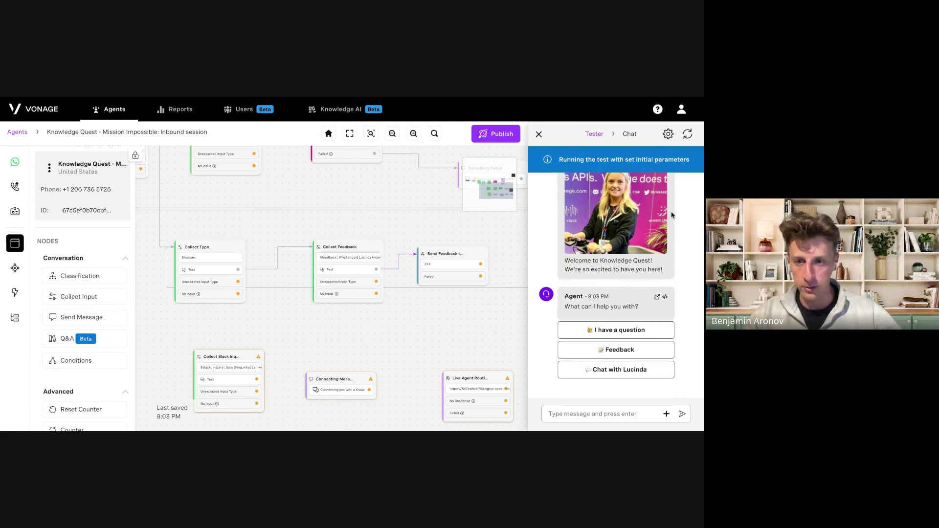
{"action": "left_click", "coordinate": [625, 349]}
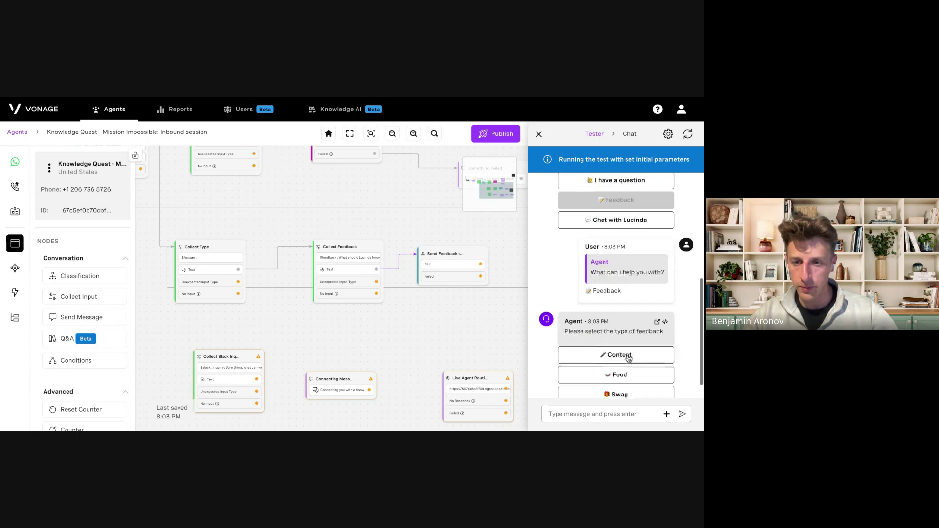
{"action": "left_click", "coordinate": [610, 382]}
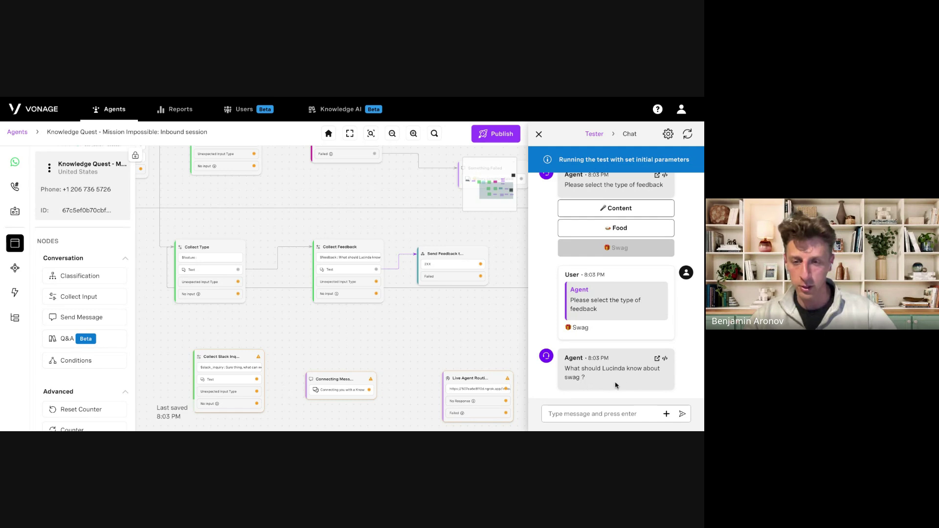
Send "The Lego giveaway is awesome!!" as the swag feedback and check the feedbacks sheet for the submission.
{"action": "left_click", "coordinate": [581, 416]}
{"action": "type", "text": "The LEgo"}
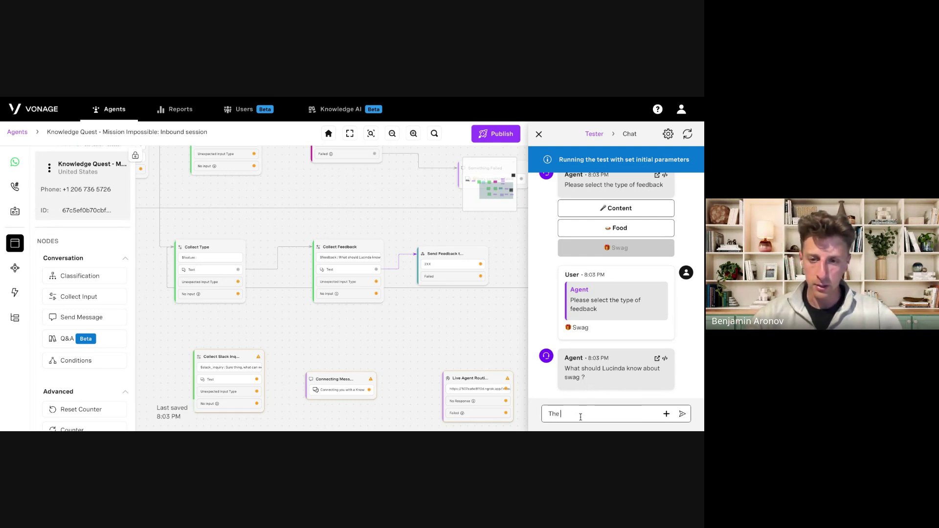
{"action": "key", "text": "BackSpace"}
{"action": "key", "text": "BackSpace"}
{"action": "key", "text": "BackSpace"}
{"action": "type", "text": "ego fi"}
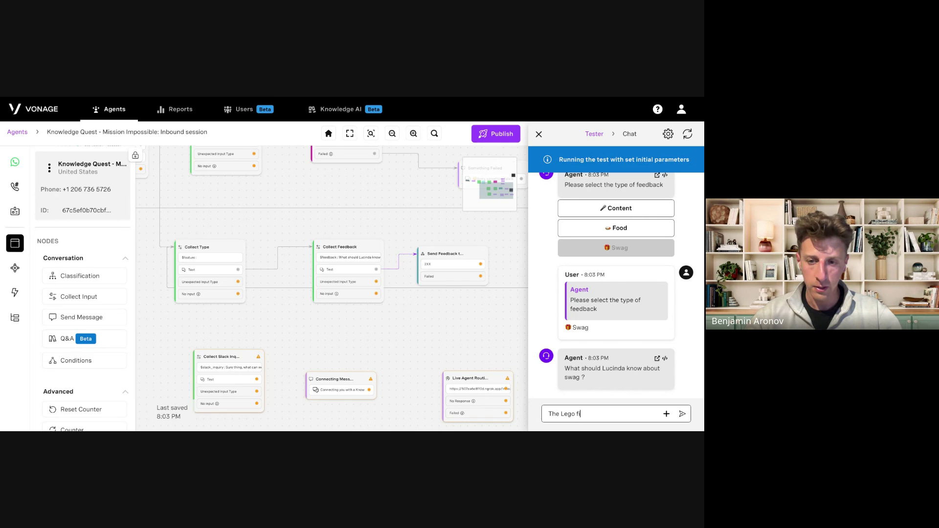
{"action": "key", "text": "BackSpace"}
{"action": "key", "text": "BackSpace"}
{"action": "type", "text": "give"}
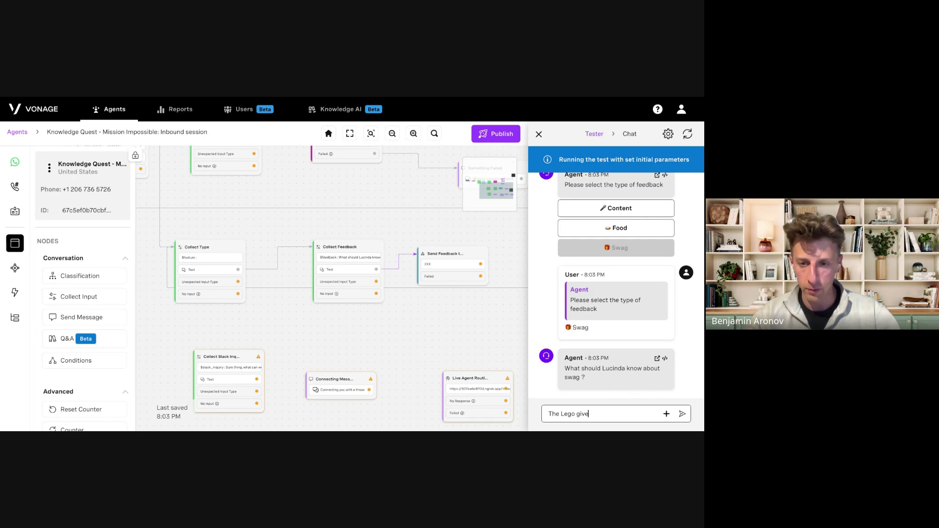
{"action": "type", "text": "away"}
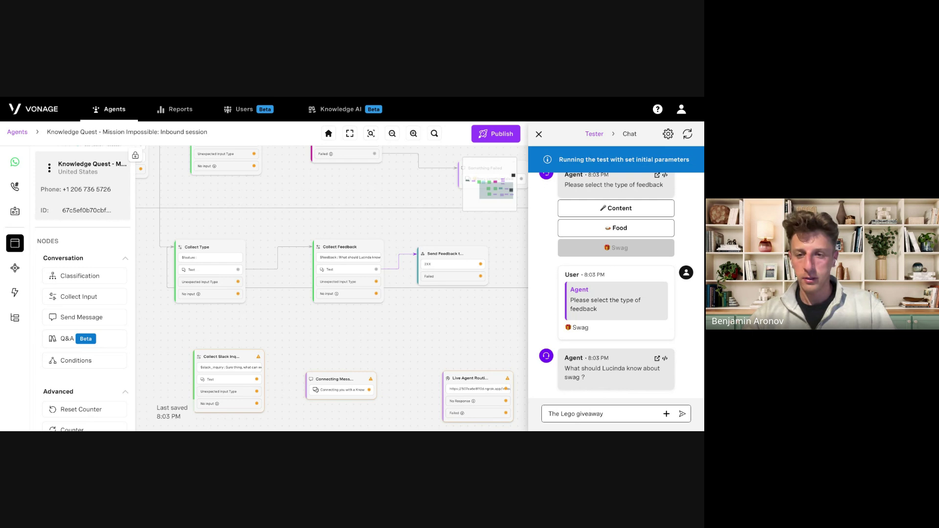
{"action": "type", "text": " is awesome!!"}
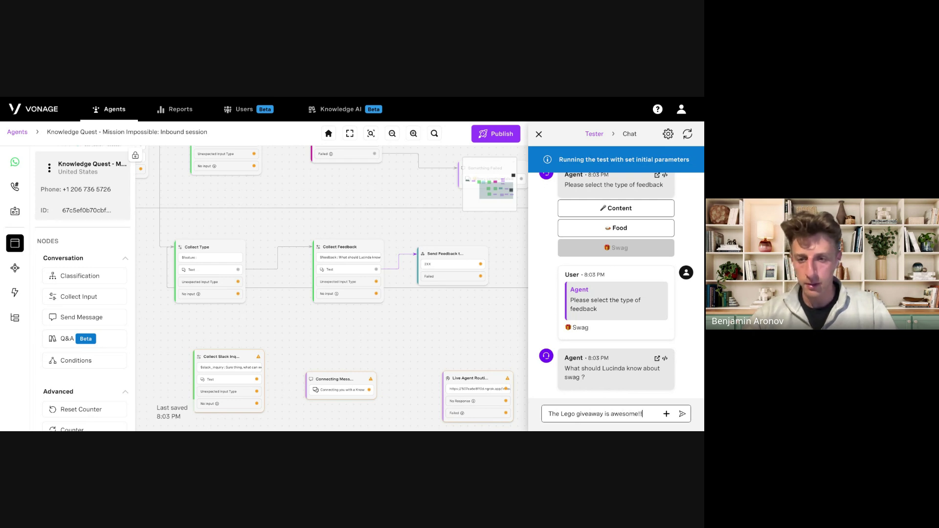
{"action": "key", "text": "Return"}
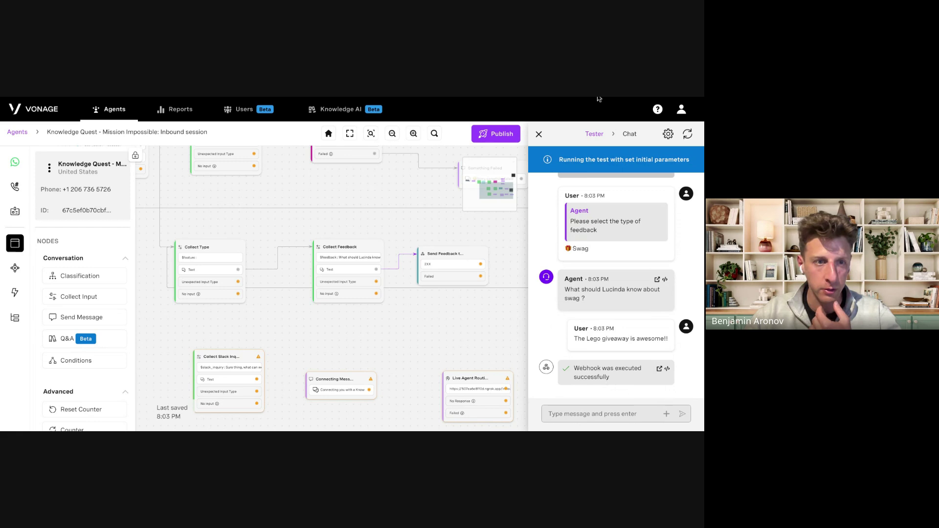
{"action": "key", "text": "ctrl+Tab"}
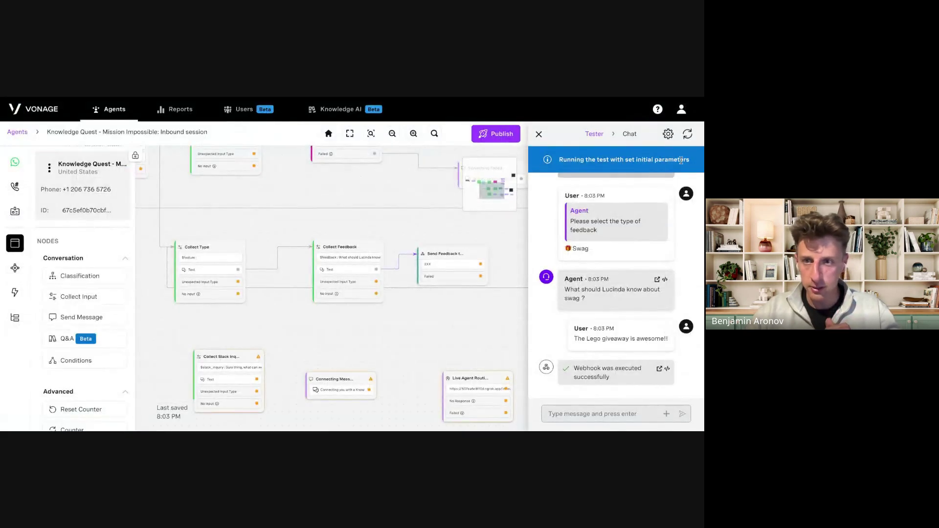
Clear the PROFILE_NAME and SENDER_PHONE_NUMBER values from the initial parameters and restart the test session.
{"action": "left_click", "coordinate": [687, 134]}
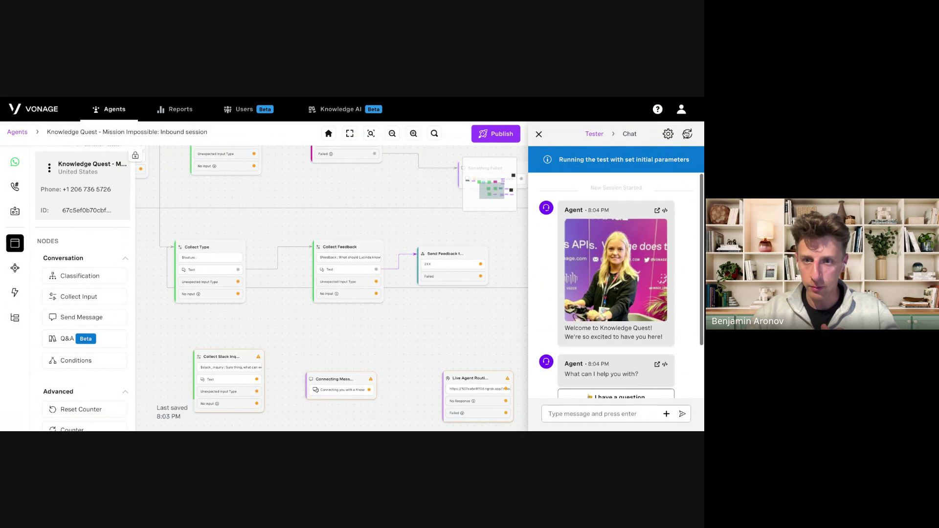
{"action": "left_click", "coordinate": [669, 135]}
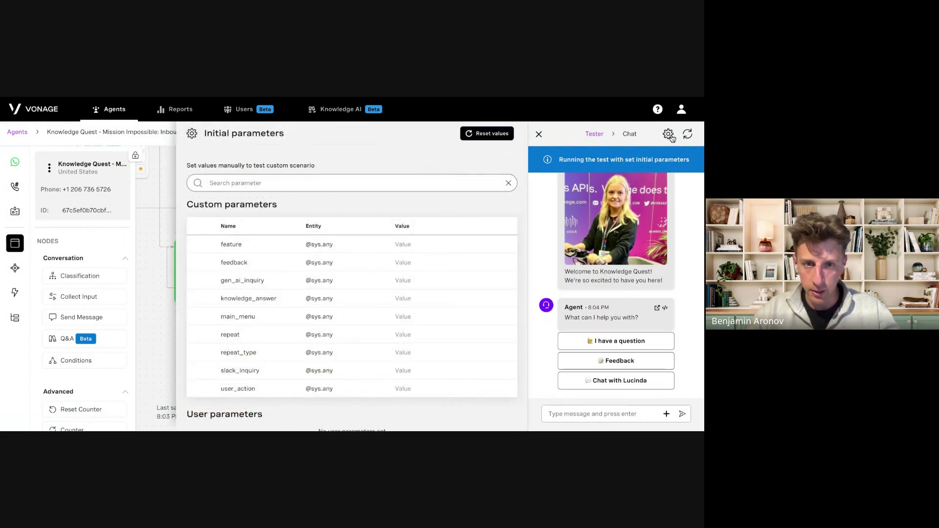
{"action": "scroll", "coordinate": [415, 323], "scroll_direction": "down", "scroll_amount": 6}
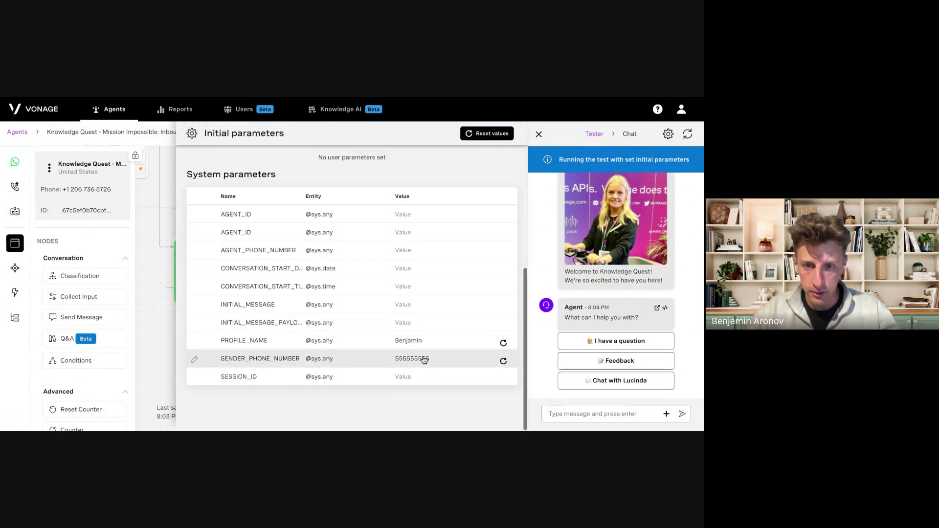
{"action": "left_click", "coordinate": [504, 345]}
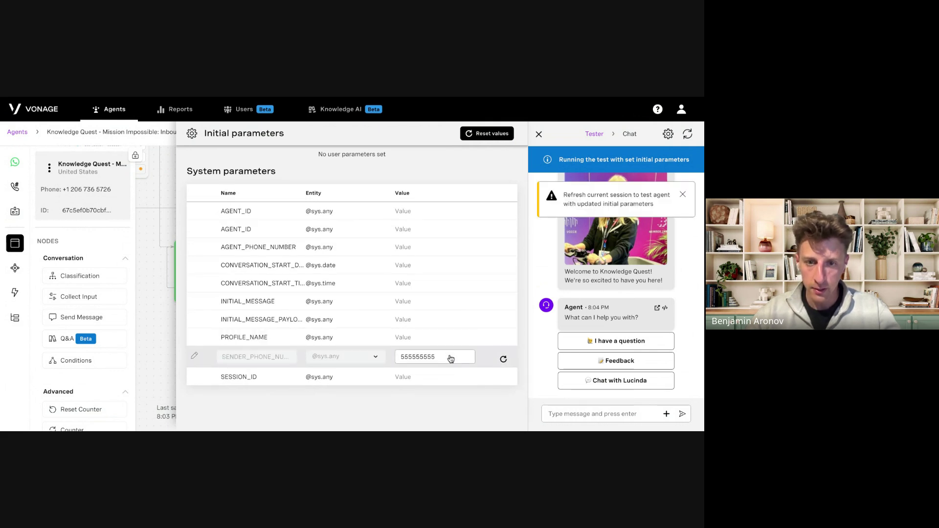
{"action": "double_click", "coordinate": [451, 359]}
{"action": "key", "text": "BackSpace"}
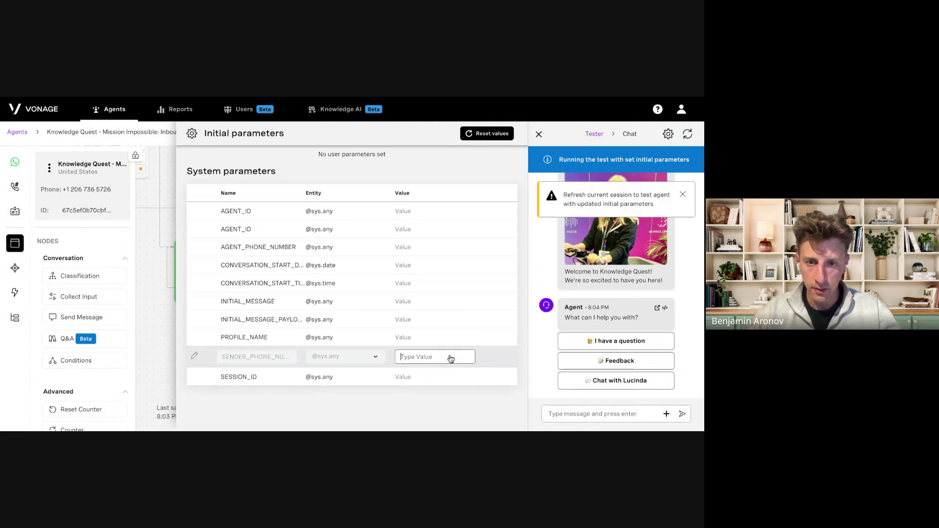
{"action": "left_click", "coordinate": [673, 134]}
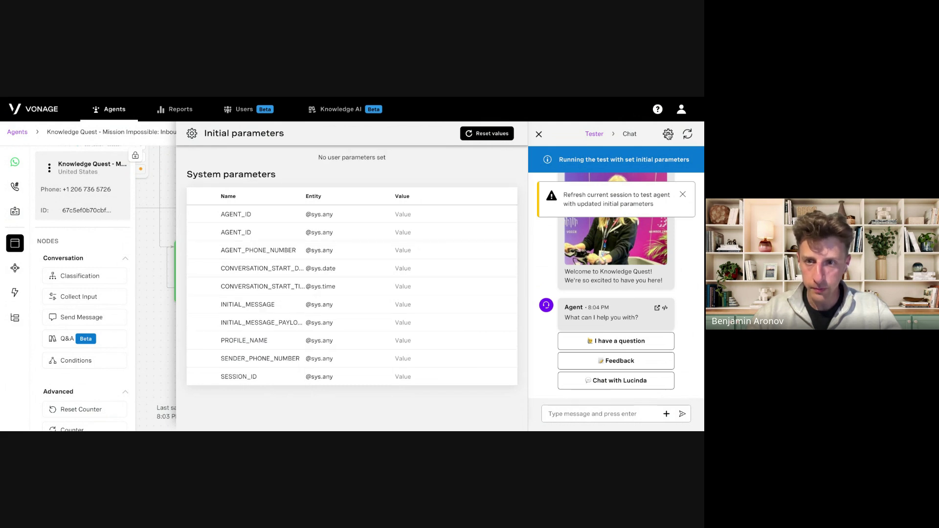
{"action": "left_click", "coordinate": [668, 135]}
{"action": "left_click", "coordinate": [688, 134]}
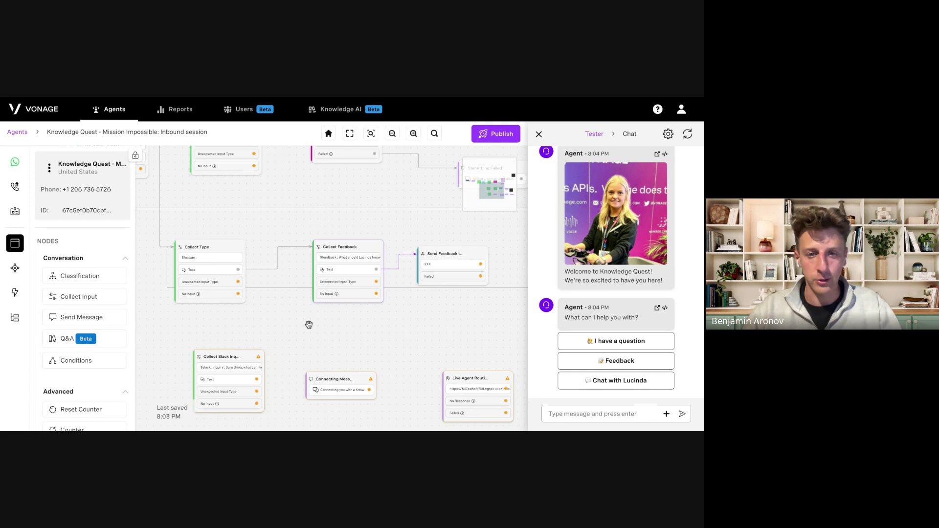
Move the Collect Type node slightly up and to the right within the agent flow.
{"action": "left_click_drag", "start_coordinate": [308, 323], "coordinate": [524, 303]}
{"action": "scroll", "coordinate": [374, 311], "scroll_direction": "down", "scroll_amount": 4}
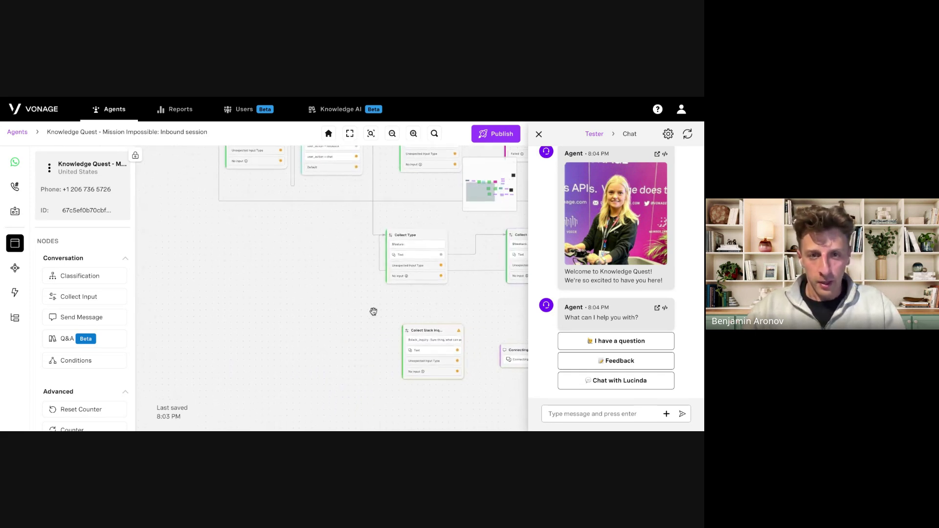
{"action": "left_click_drag", "start_coordinate": [318, 266], "coordinate": [352, 307]}
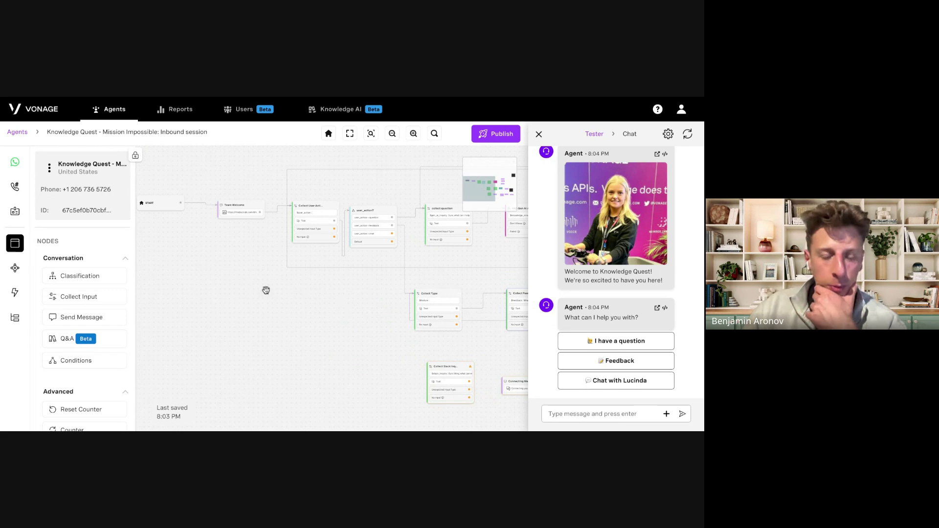
{"action": "left_click_drag", "start_coordinate": [197, 282], "coordinate": [228, 299]}
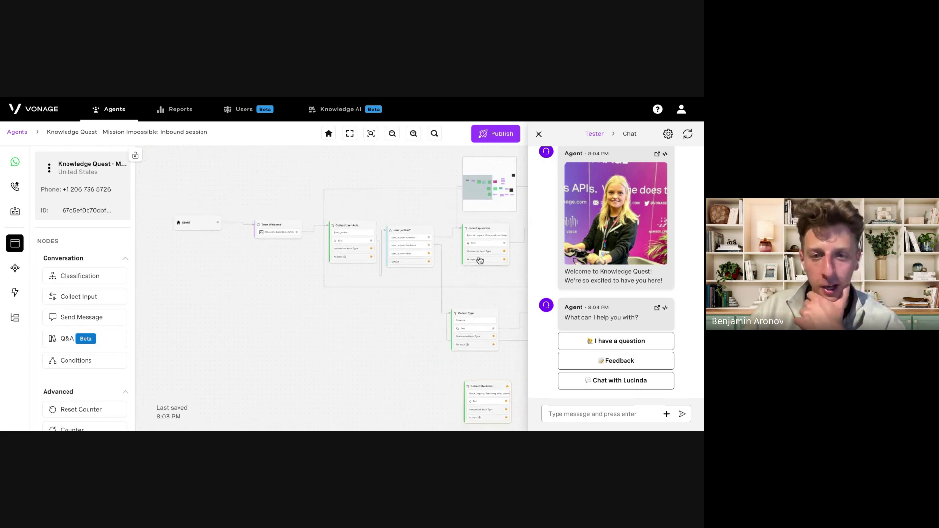
{"action": "scroll", "coordinate": [441, 249], "scroll_direction": "up", "scroll_amount": 5}
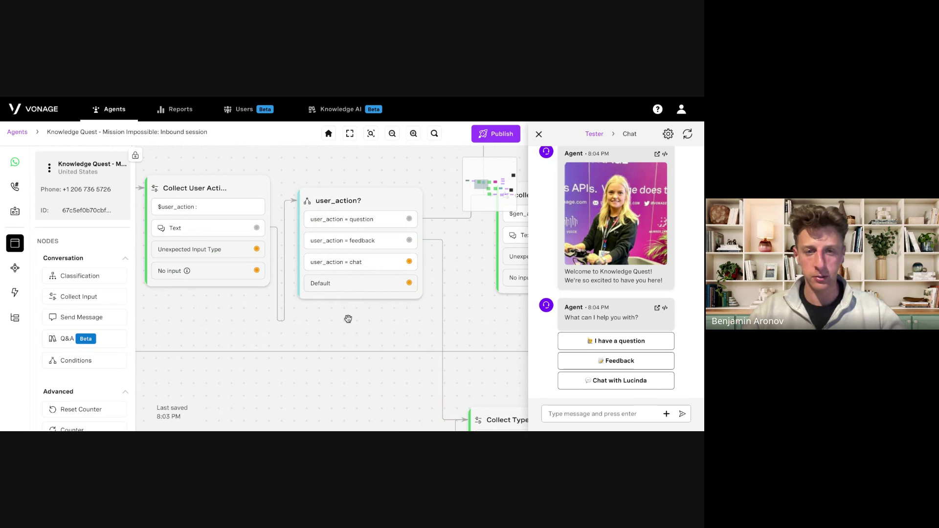
{"action": "left_click_drag", "start_coordinate": [346, 318], "coordinate": [268, 300]}
{"action": "scroll", "coordinate": [268, 300], "scroll_direction": "down", "scroll_amount": 1}
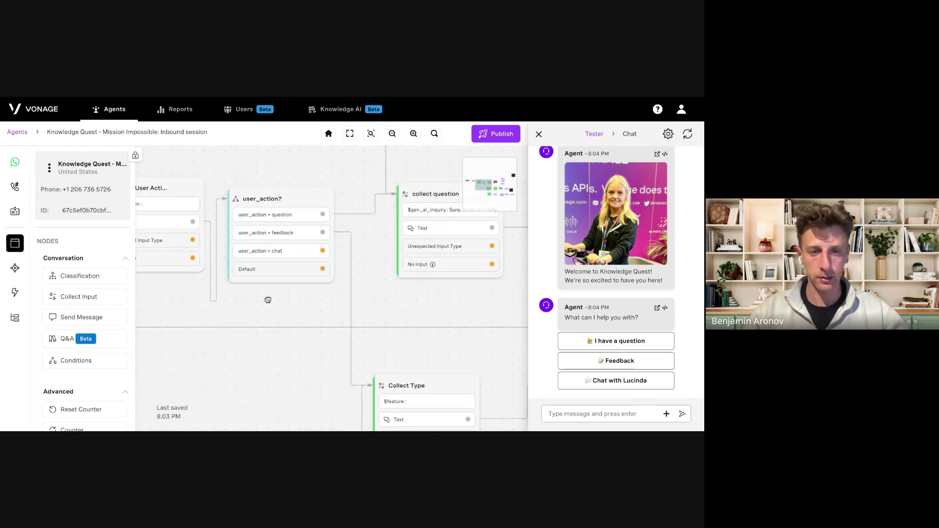
{"action": "scroll", "coordinate": [268, 299], "scroll_direction": "down", "scroll_amount": 1}
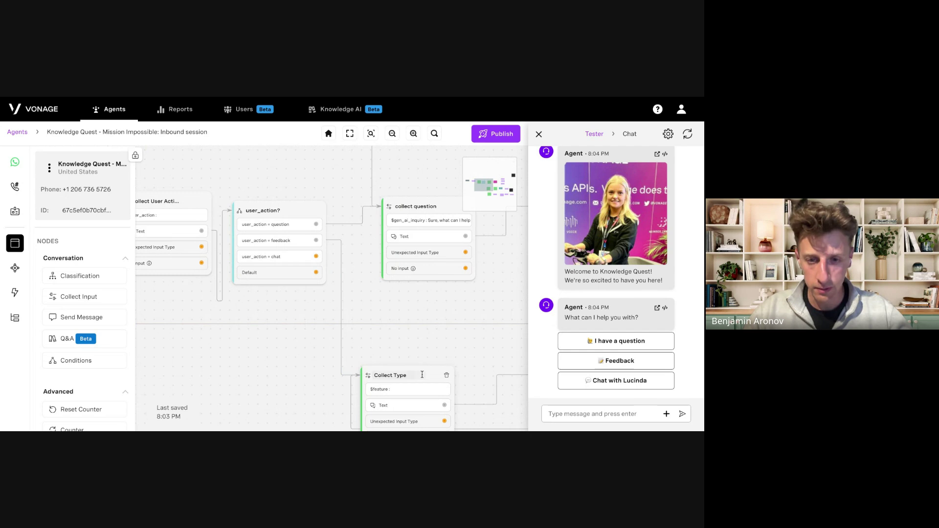
{"action": "left_click_drag", "start_coordinate": [421, 375], "coordinate": [445, 326]}
{"action": "scroll", "coordinate": [409, 358], "scroll_direction": "down", "scroll_amount": 1}
Connect the user_action = chat output of the user_action? condition to the Collect Slack Inquiry node.
{"action": "left_click_drag", "start_coordinate": [332, 391], "coordinate": [320, 266]}
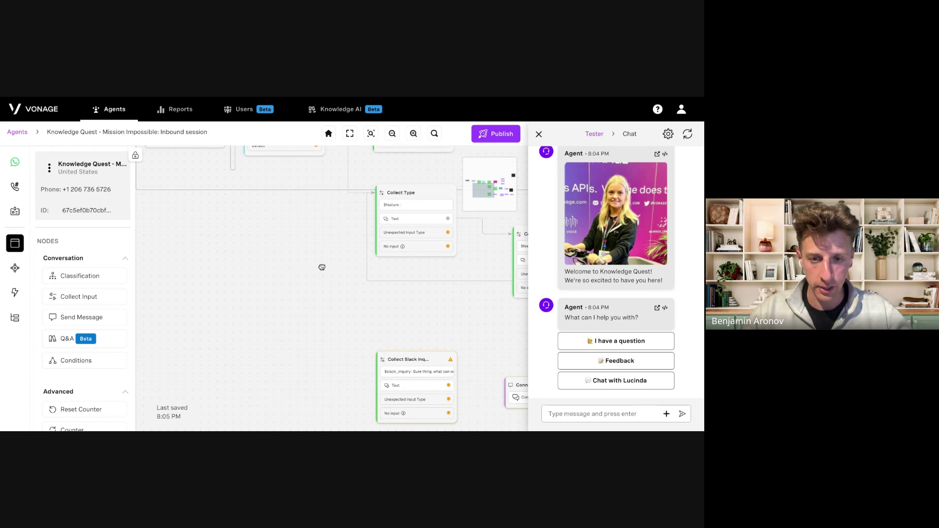
{"action": "scroll", "coordinate": [336, 287], "scroll_direction": "up", "scroll_amount": 1}
{"action": "right_click", "coordinate": [337, 293]}
{"action": "left_click", "coordinate": [320, 261]}
{"action": "left_click_drag", "start_coordinate": [320, 261], "coordinate": [321, 373]}
{"action": "left_click_drag", "start_coordinate": [312, 218], "coordinate": [380, 390]}
{"action": "scroll", "coordinate": [377, 390], "scroll_direction": "down", "scroll_amount": 1}
{"action": "scroll", "coordinate": [334, 335], "scroll_direction": "down", "scroll_amount": 1}
{"action": "left_click_drag", "start_coordinate": [334, 335], "coordinate": [323, 295]}
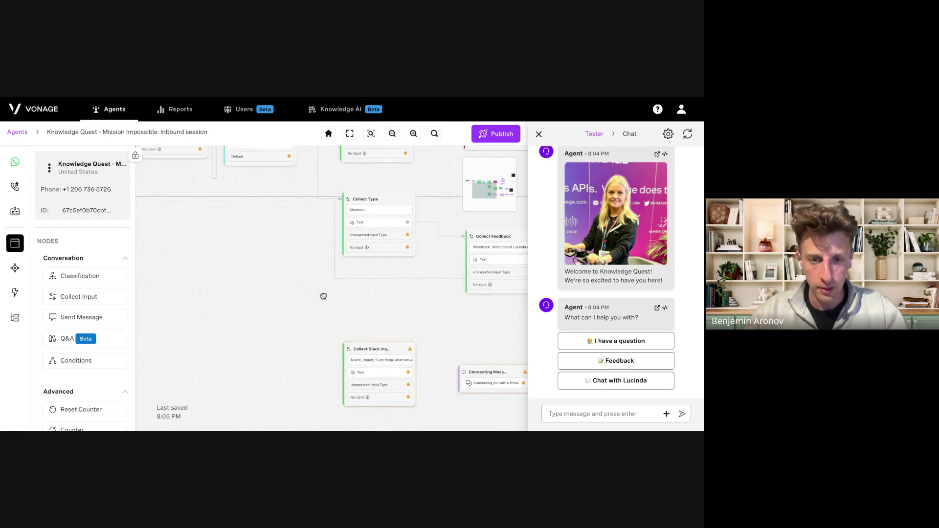
{"action": "left_click_drag", "start_coordinate": [313, 170], "coordinate": [371, 396]}
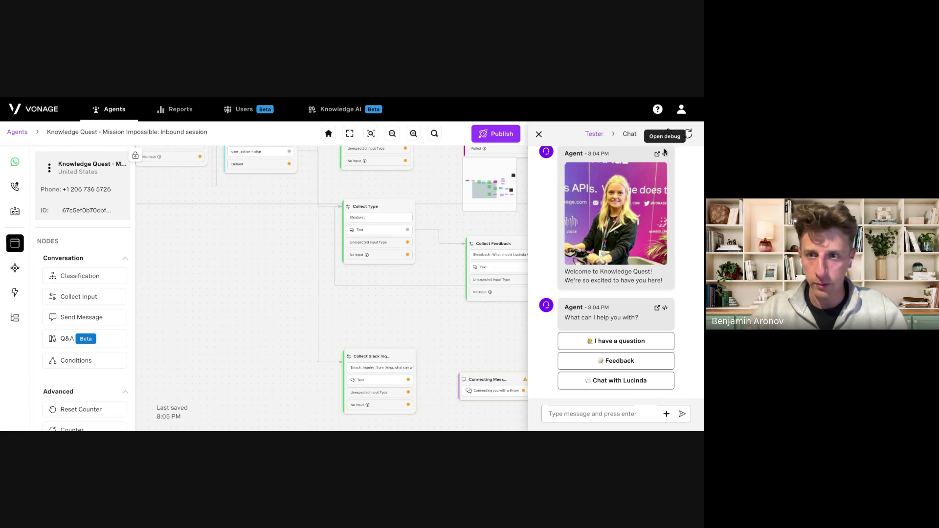
Try the live chat option in a restarted test session and connect Collect Slack Inquiry's Text output to the Connecting Message node.
{"action": "left_click", "coordinate": [688, 136]}
{"action": "left_click", "coordinate": [582, 381]}
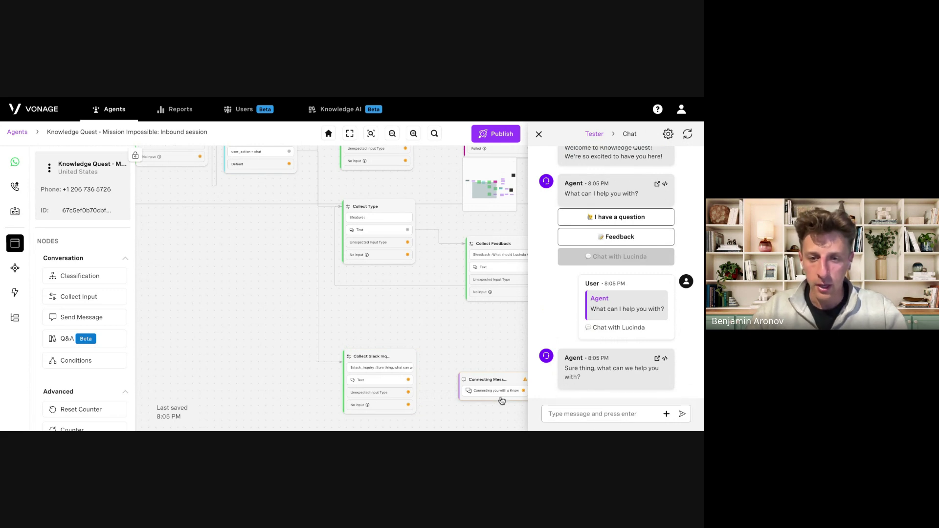
{"action": "left_click_drag", "start_coordinate": [444, 344], "coordinate": [413, 319]}
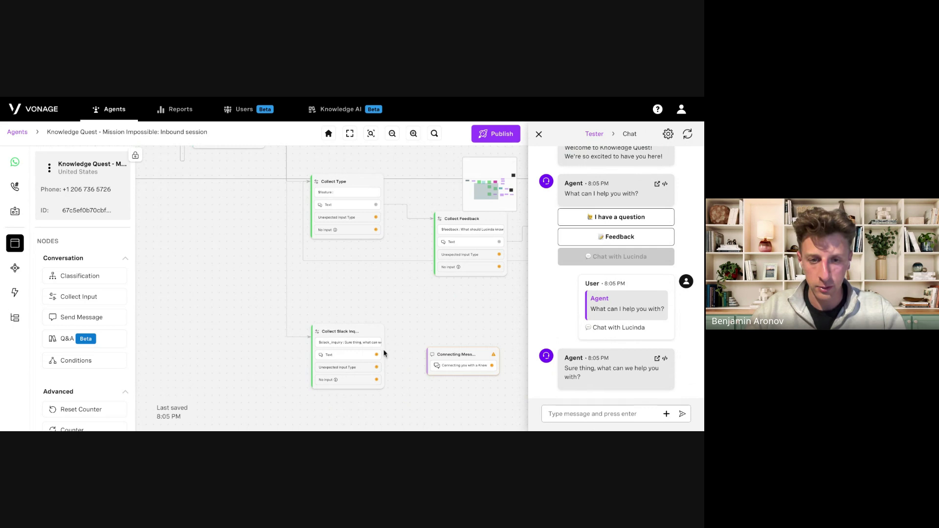
{"action": "left_click_drag", "start_coordinate": [449, 372], "coordinate": [450, 372]}
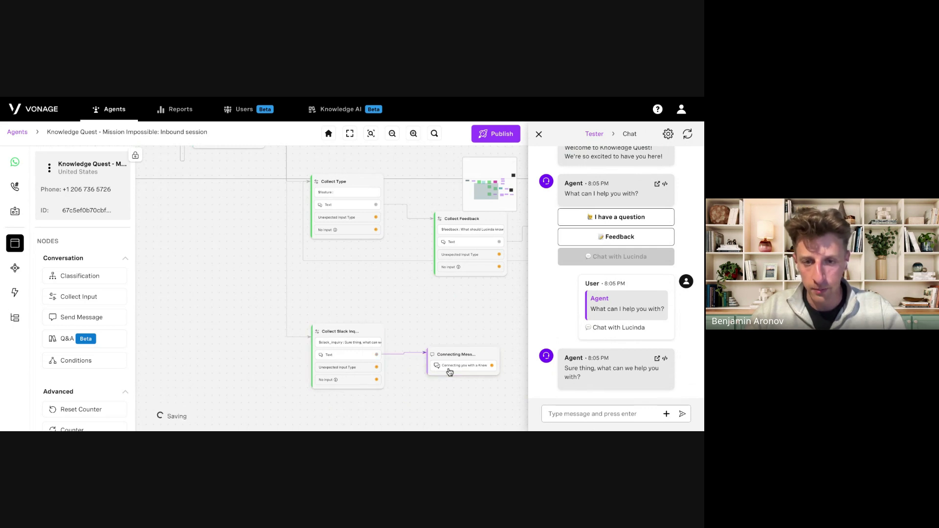
Test the live chat branch in a restarted session: choose Chat with Lucinda and send the inquiry "MY COMPUTER IS ONE FIRE!".
{"action": "left_click", "coordinate": [684, 138]}
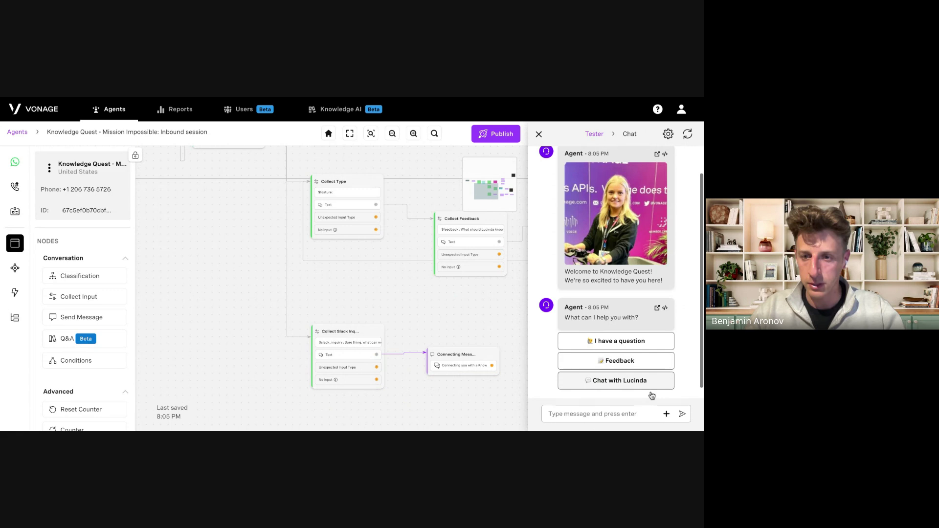
{"action": "left_click", "coordinate": [616, 388]}
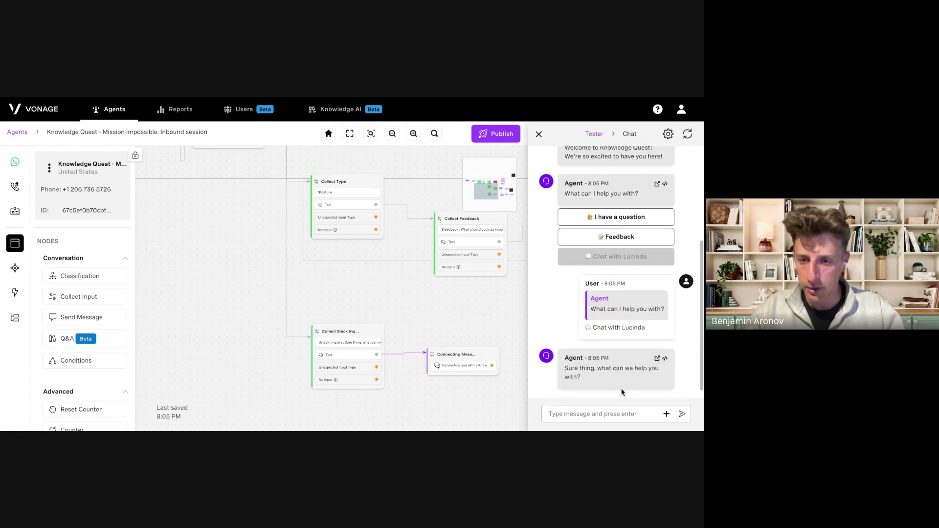
{"action": "left_click", "coordinate": [576, 417]}
{"action": "type", "text": "MY"}
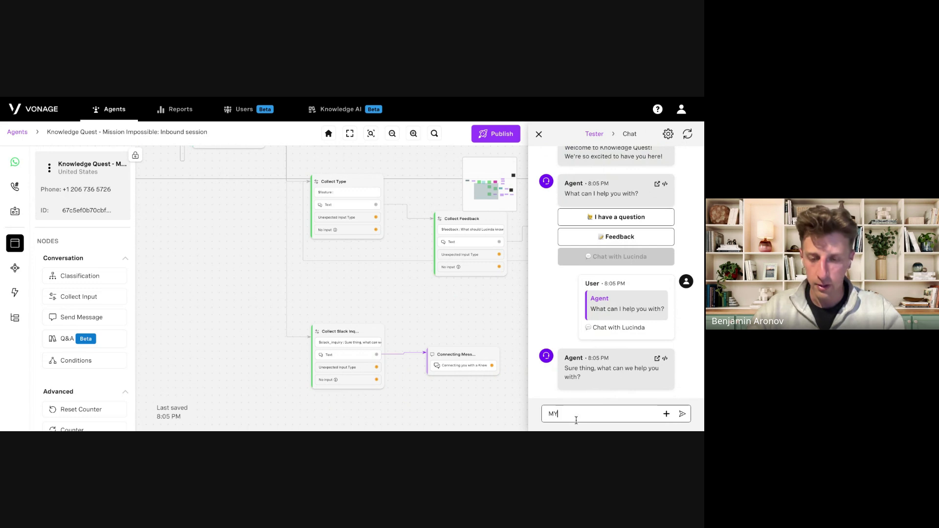
{"action": "type", "text": " COMPUTER IS ONE FIRE!"}
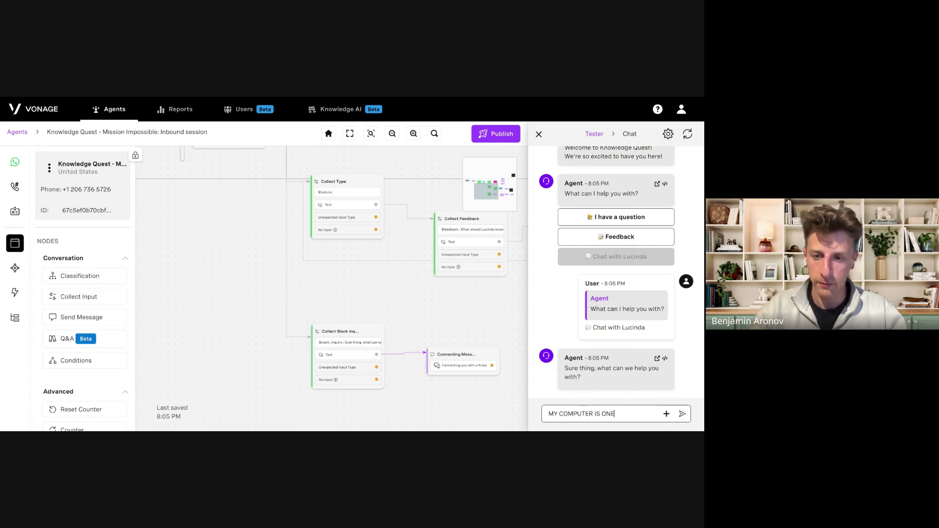
{"action": "key", "text": "Return"}
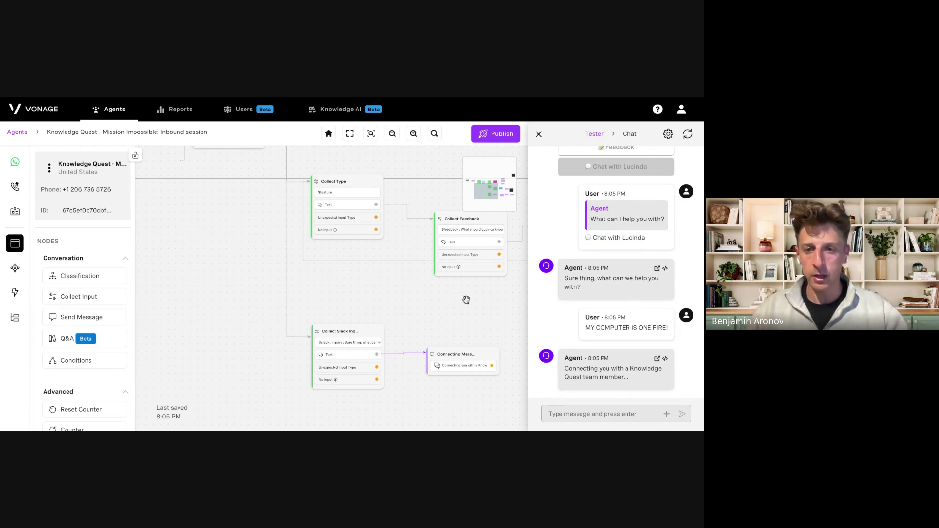
Add another Live Agent Routing node after Connecting Message, close the tester, and review the new node's endpoint settings.
{"action": "left_click_drag", "start_coordinate": [466, 300], "coordinate": [407, 291]}
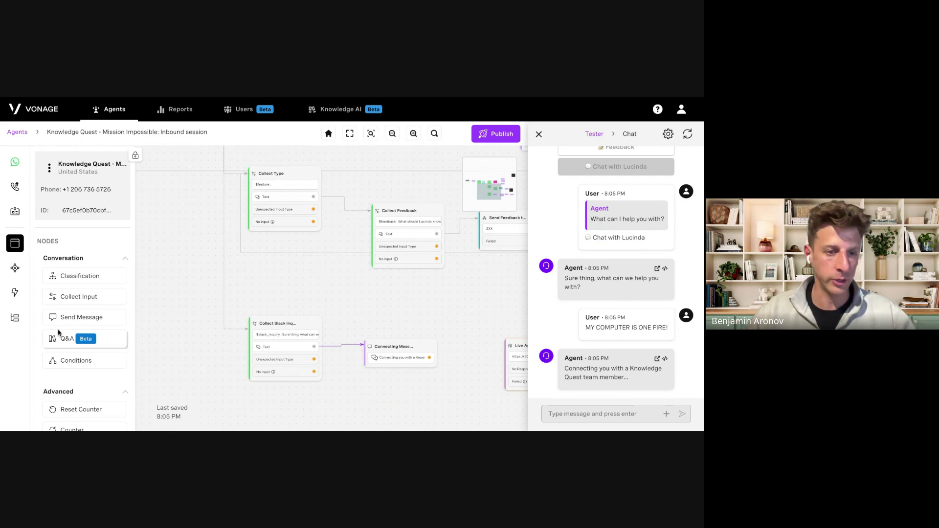
{"action": "scroll", "coordinate": [59, 333], "scroll_direction": "down", "scroll_amount": 10}
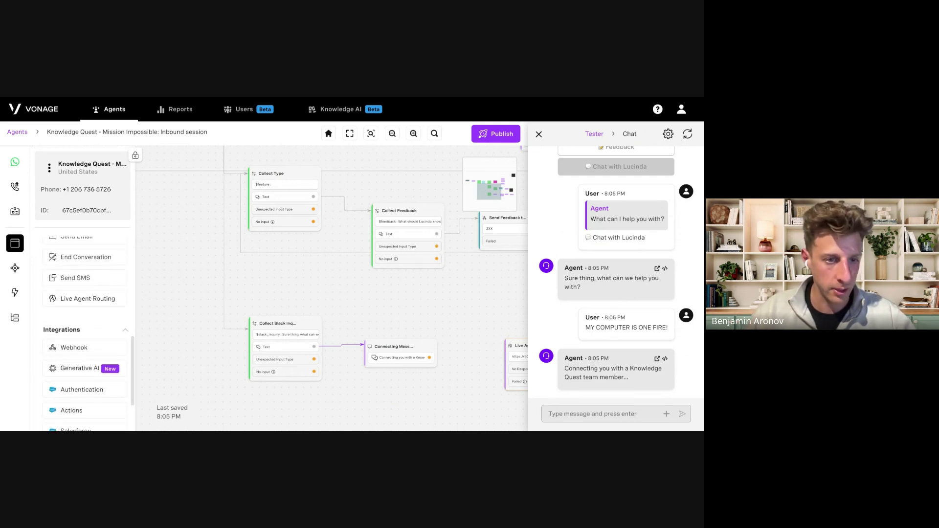
{"action": "left_click_drag", "start_coordinate": [66, 302], "coordinate": [462, 317]}
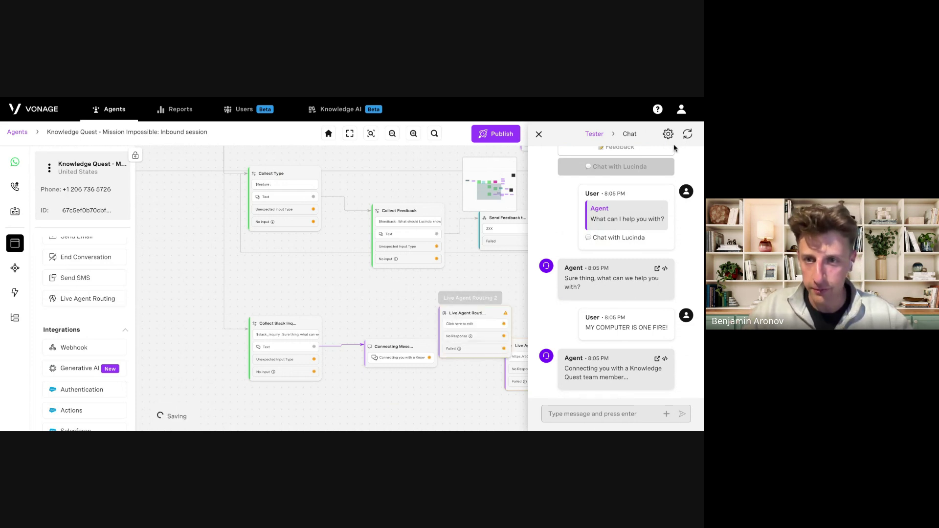
{"action": "left_click", "coordinate": [539, 134]}
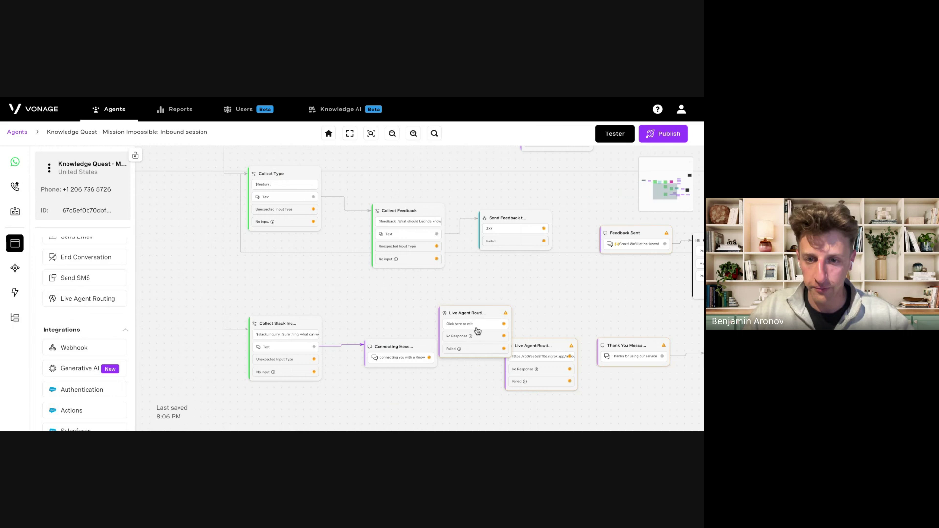
{"action": "left_click", "coordinate": [477, 330]}
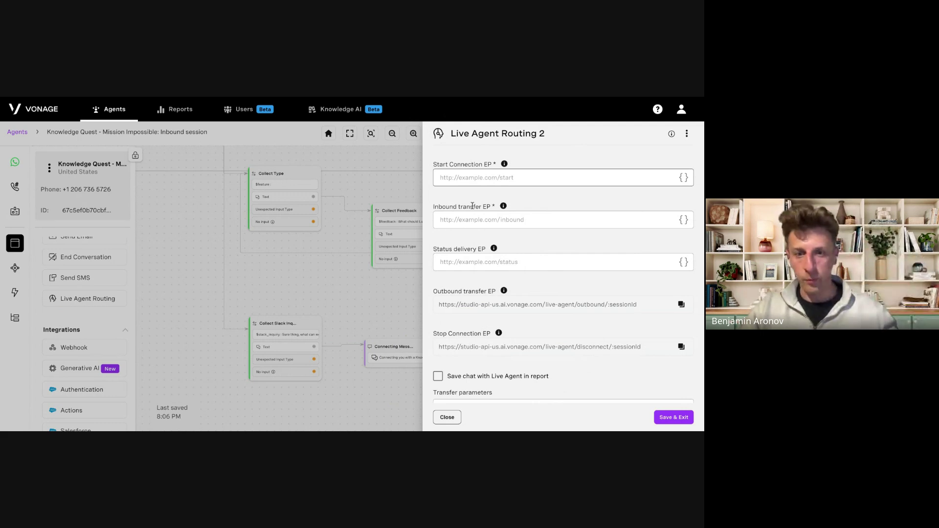
{"action": "scroll", "coordinate": [490, 262], "scroll_direction": "down", "scroll_amount": 1}
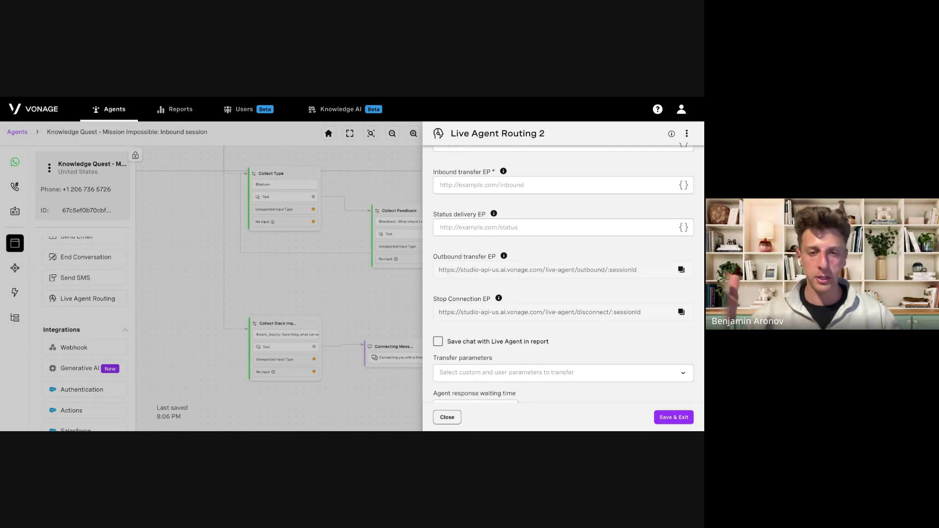
{"action": "scroll", "coordinate": [563, 278], "scroll_direction": "up", "scroll_amount": 1}
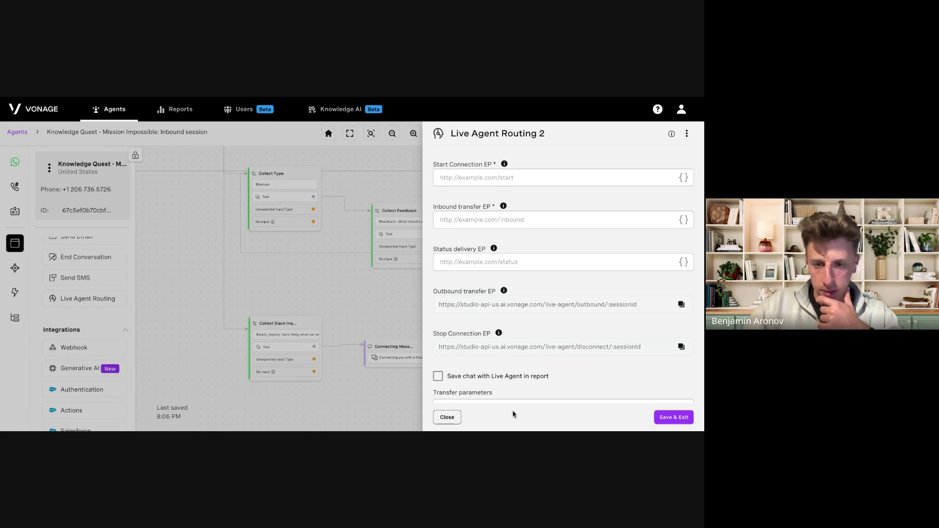
Leave the unfilled Live Agent Routing 2 settings and delete that node from the flow.
{"action": "left_click", "coordinate": [668, 420]}
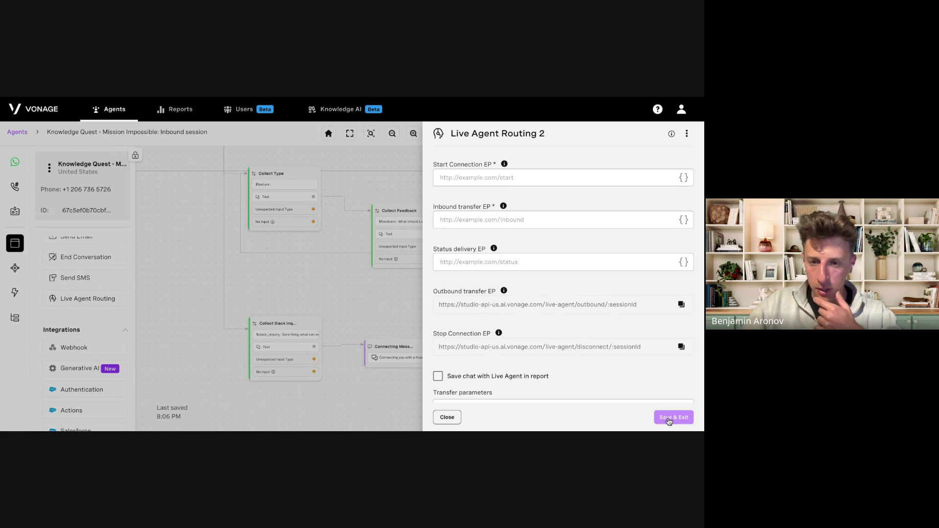
{"action": "left_click", "coordinate": [445, 417]}
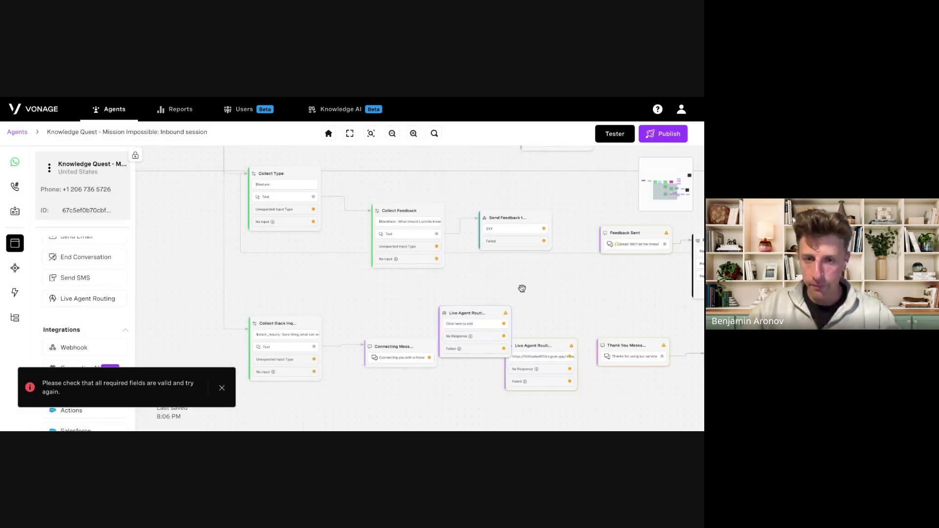
{"action": "left_click", "coordinate": [499, 316]}
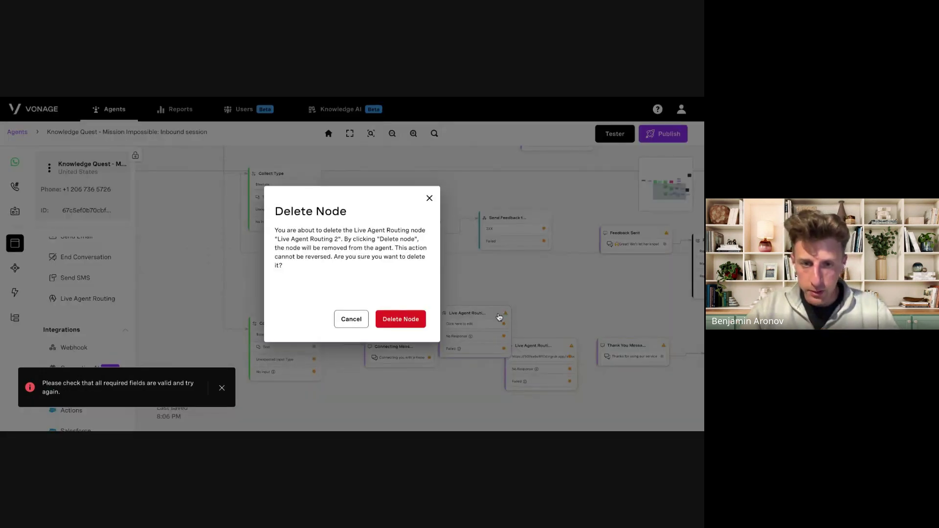
{"action": "left_click", "coordinate": [401, 319]}
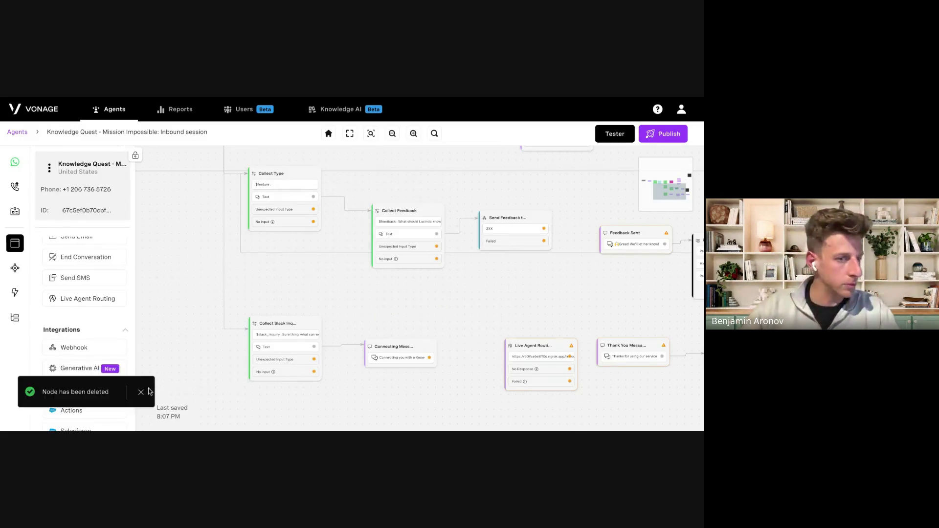
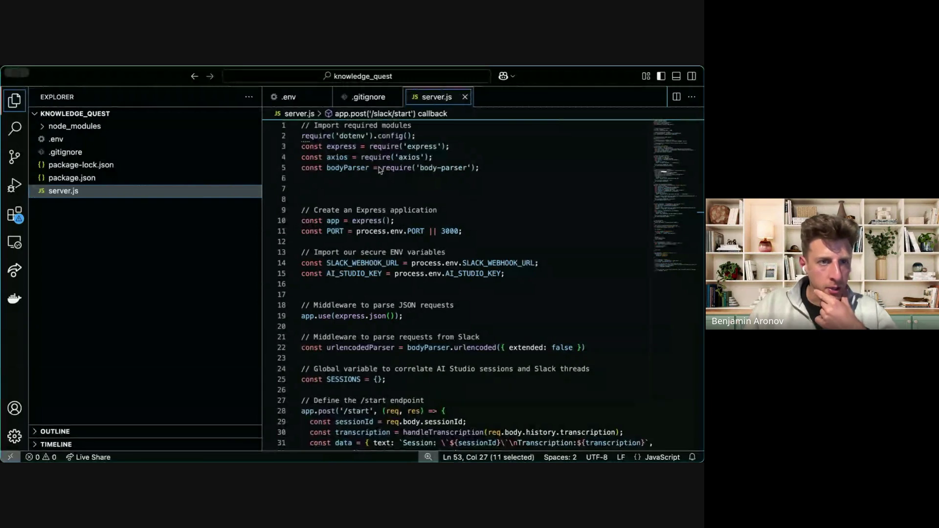
Look over the .env file and the full server.js code of the knowledge_quest project in Visual Studio Code.
{"action": "left_click", "coordinate": [67, 196]}
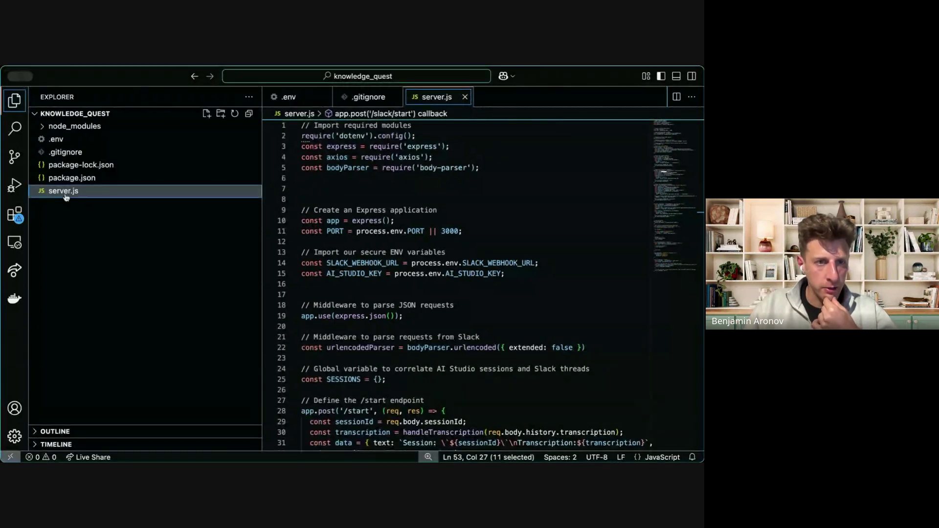
{"action": "left_click", "coordinate": [64, 140]}
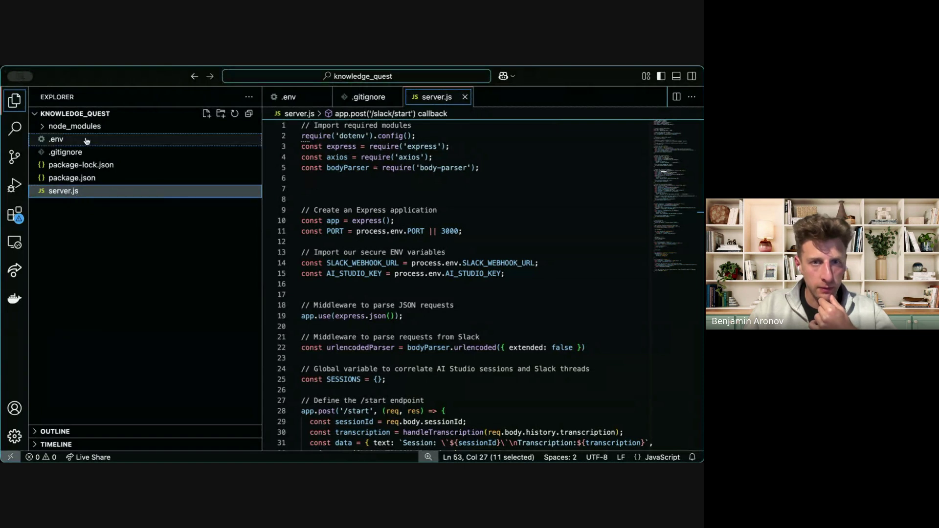
{"action": "left_click", "coordinate": [69, 192]}
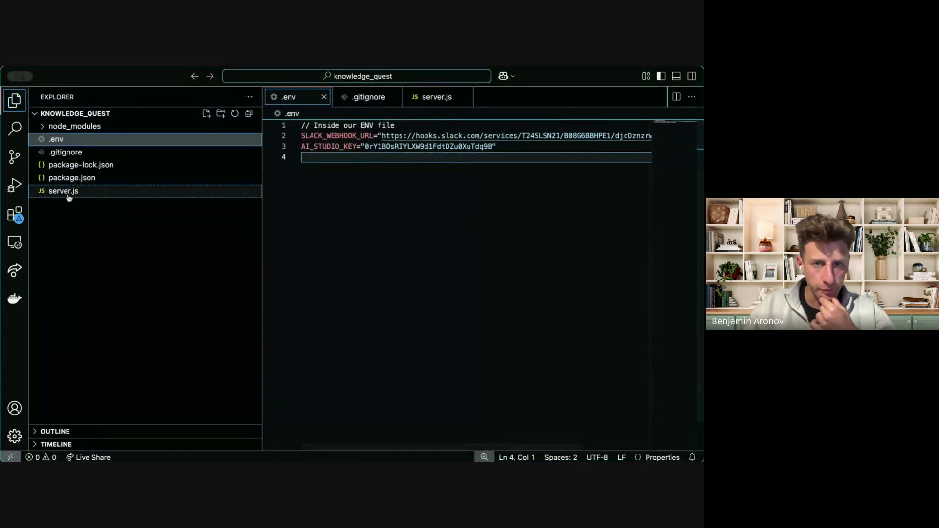
{"action": "scroll", "coordinate": [363, 194], "scroll_direction": "down", "scroll_amount": 2}
{"action": "scroll", "coordinate": [363, 194], "scroll_direction": "down", "scroll_amount": 20}
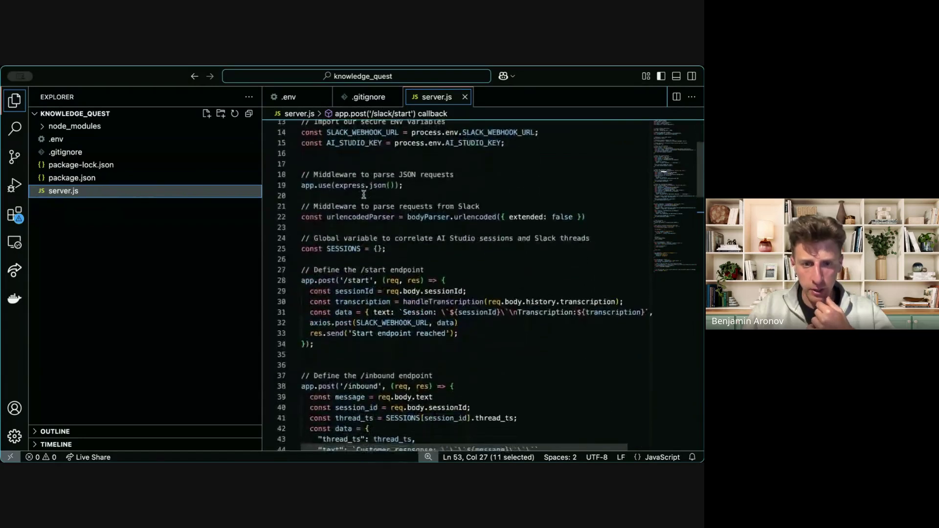
{"action": "scroll", "coordinate": [363, 194], "scroll_direction": "up", "scroll_amount": 10}
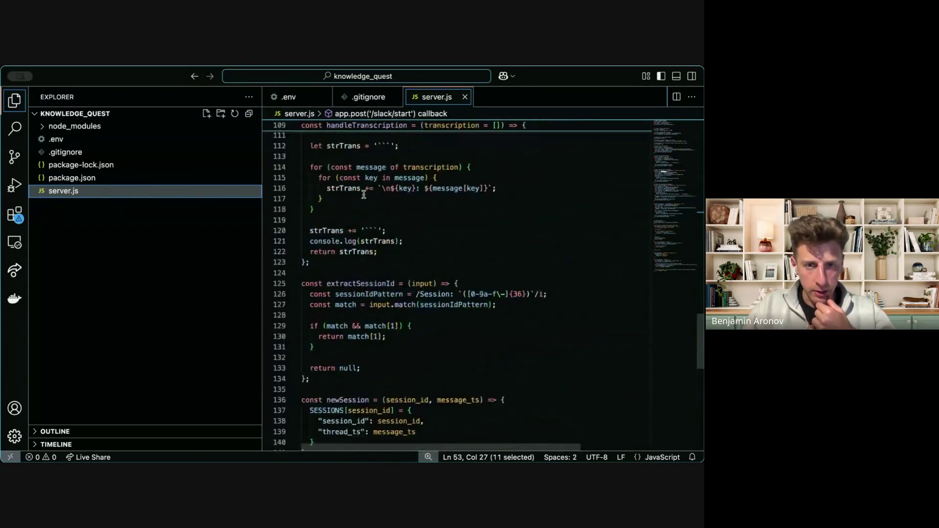
{"action": "scroll", "coordinate": [363, 192], "scroll_direction": "down", "scroll_amount": 5}
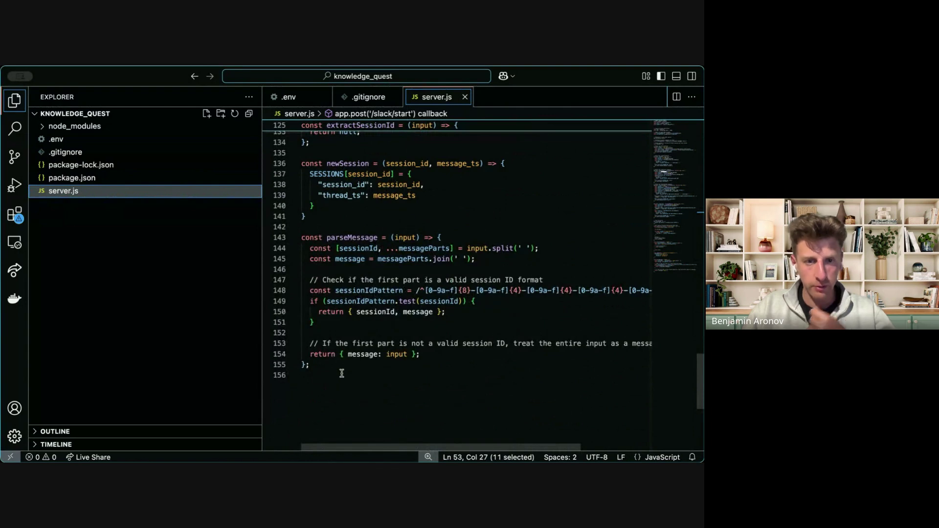
{"action": "scroll", "coordinate": [342, 373], "scroll_direction": "up", "scroll_amount": 20}
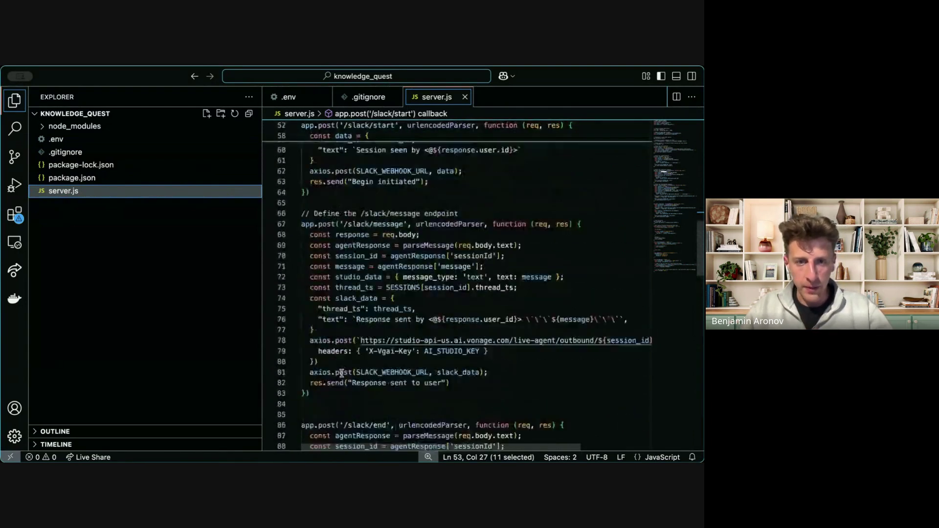
{"action": "scroll", "coordinate": [342, 373], "scroll_direction": "up", "scroll_amount": 15}
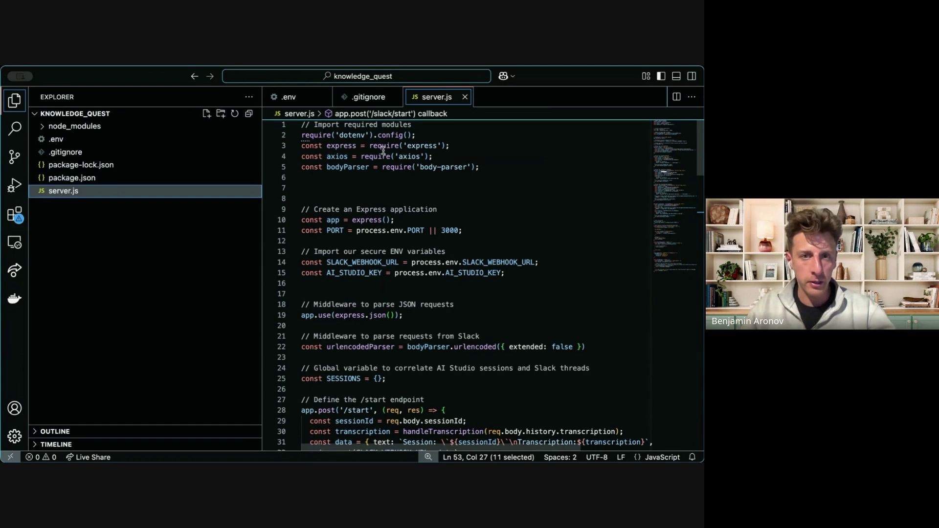
Examine the required modules, the Express application and the port definition at the start of server.js.
{"action": "mouse_move", "coordinate": [375, 136]}
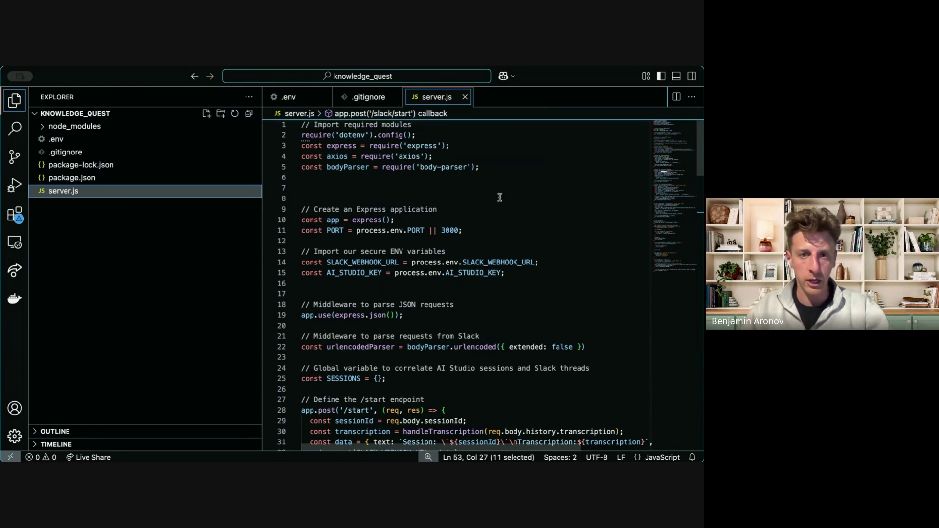
{"action": "double_click", "coordinate": [543, 79]}
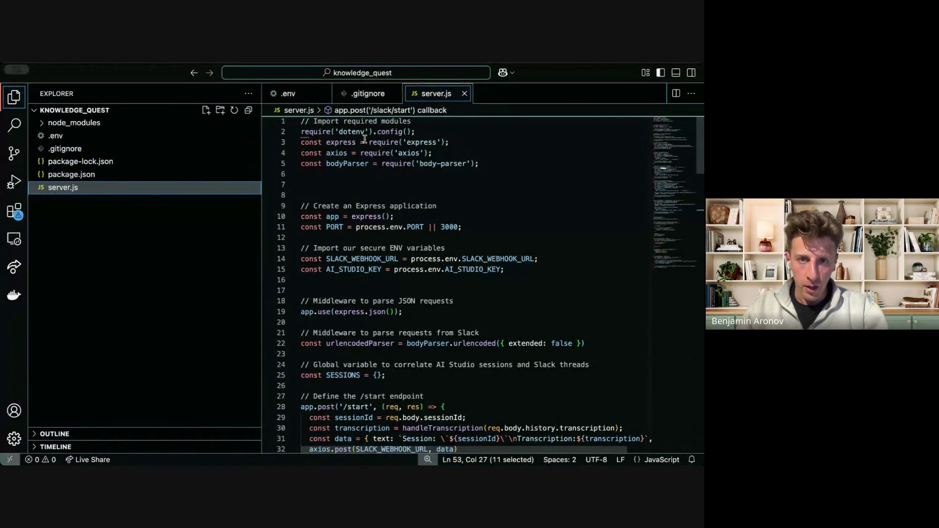
{"action": "mouse_move", "coordinate": [406, 148]}
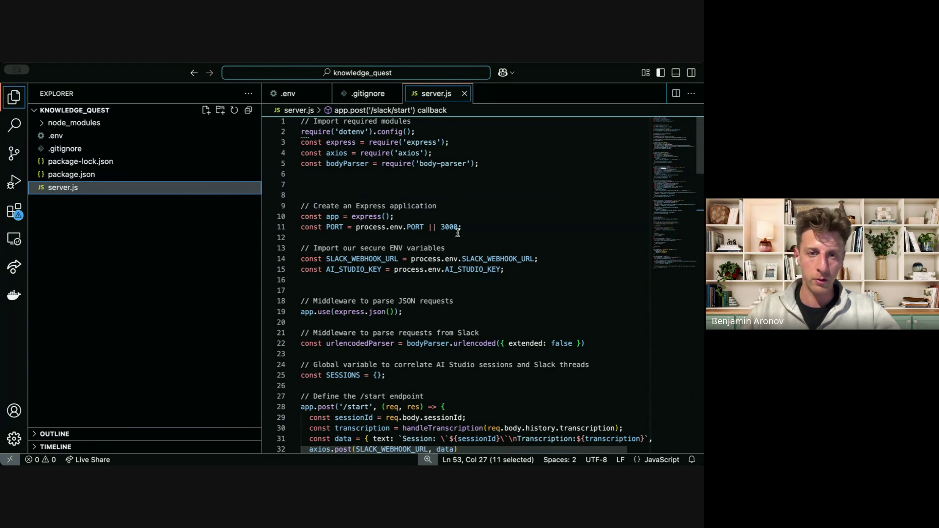
{"action": "scroll", "coordinate": [458, 233], "scroll_direction": "down", "scroll_amount": 1}
{"action": "scroll", "coordinate": [458, 233], "scroll_direction": "down", "scroll_amount": 1}
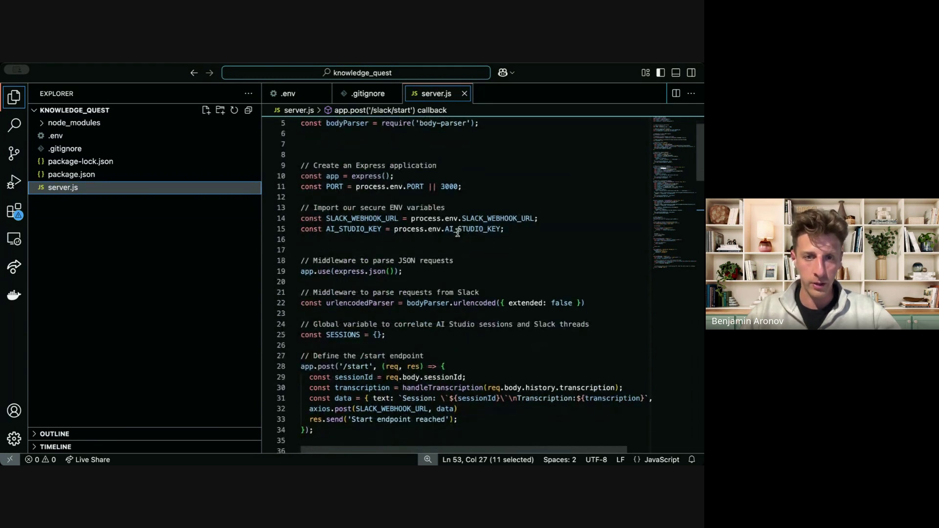
{"action": "scroll", "coordinate": [458, 233], "scroll_direction": "up", "scroll_amount": 2}
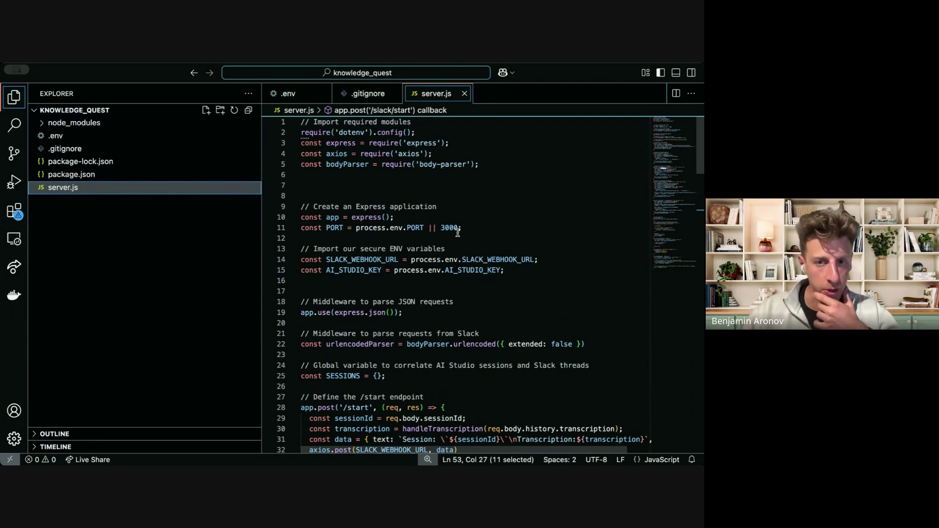
{"action": "scroll", "coordinate": [458, 233], "scroll_direction": "down", "scroll_amount": 2}
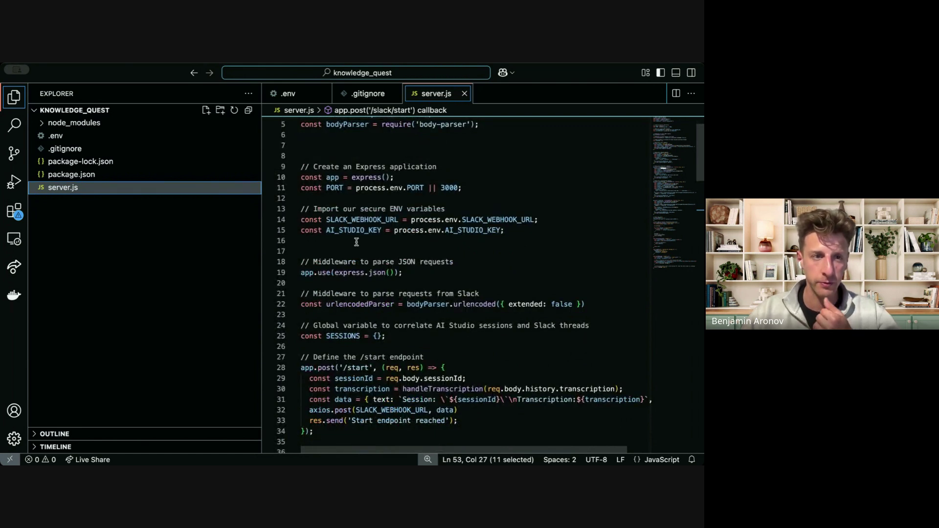
Check the Slack webhook and AI Studio key entries in .env, and review their import and the request middleware in server.js.
{"action": "left_click", "coordinate": [86, 135]}
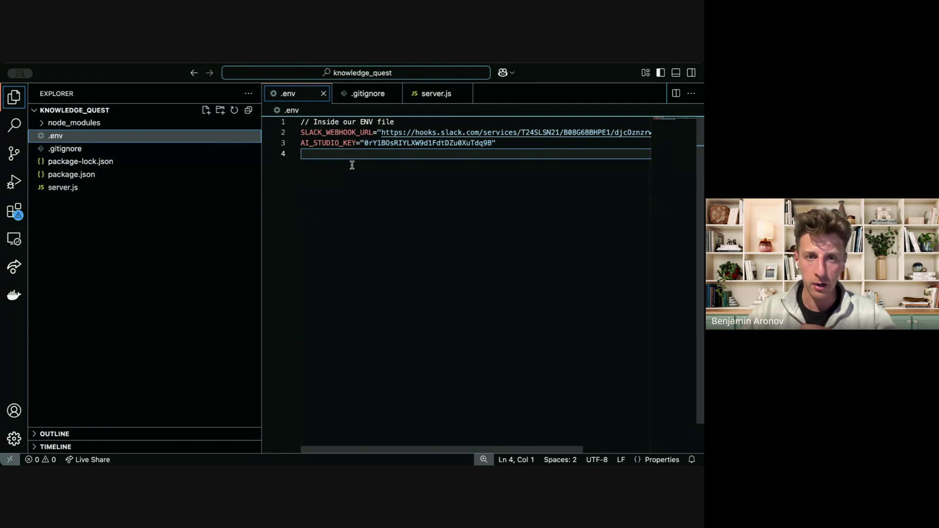
{"action": "left_click", "coordinate": [102, 191]}
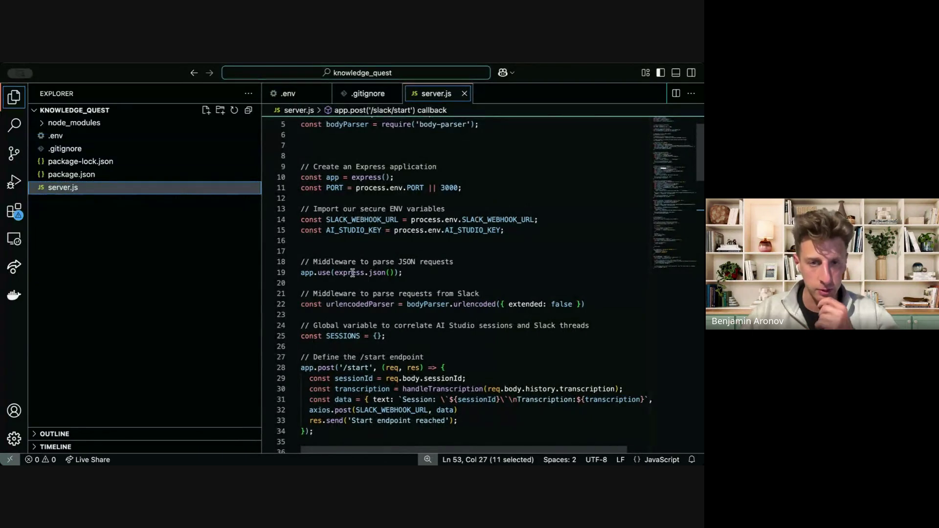
{"action": "left_click", "coordinate": [302, 239]}
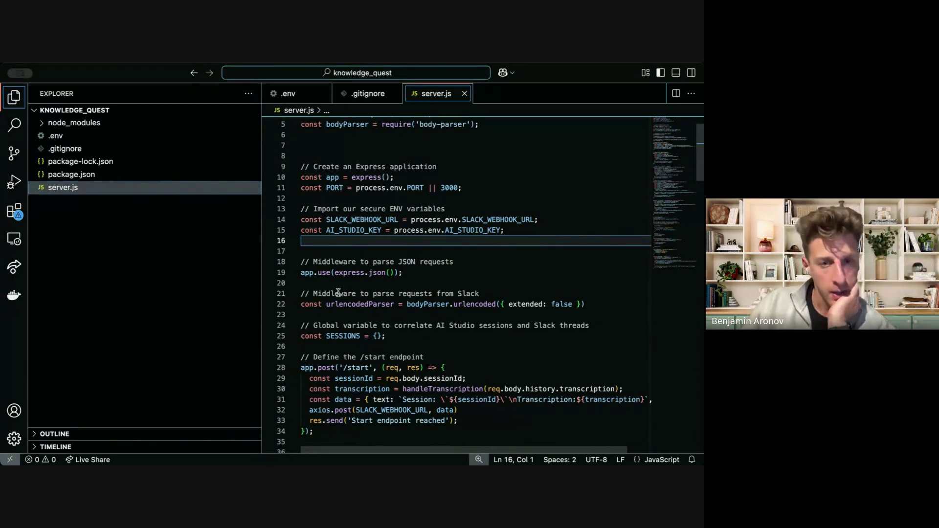
{"action": "scroll", "coordinate": [337, 292], "scroll_direction": "down", "scroll_amount": 2}
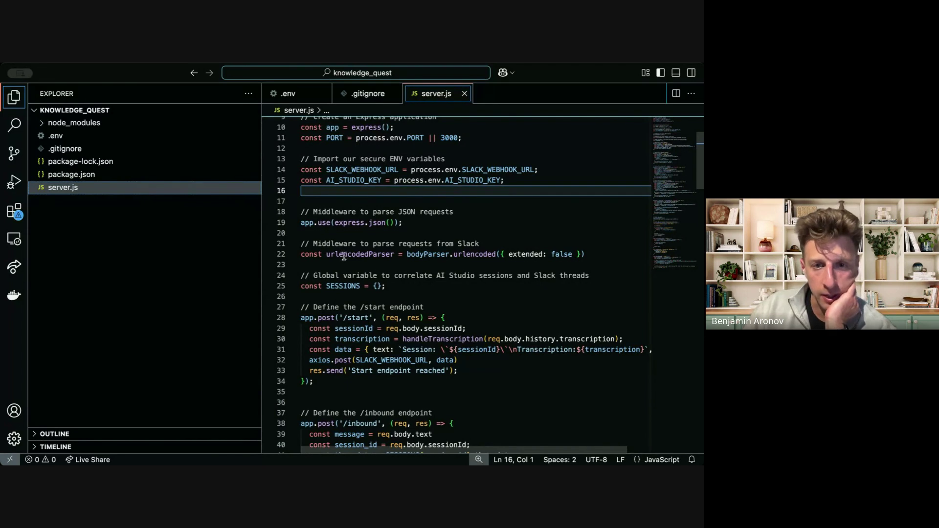
Review the Slack request parser and the SESSIONS variable in server.js.
{"action": "mouse_move", "coordinate": [367, 259]}
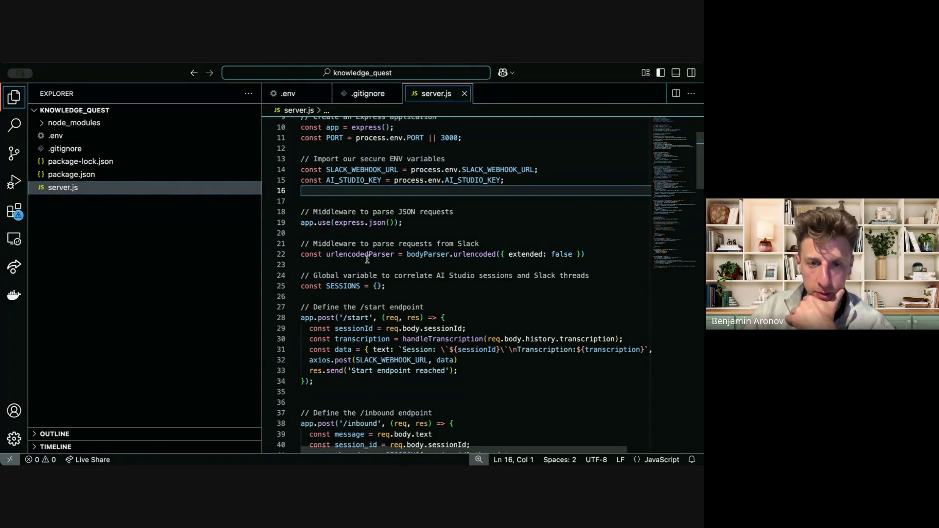
{"action": "scroll", "coordinate": [367, 259], "scroll_direction": "down", "scroll_amount": 5}
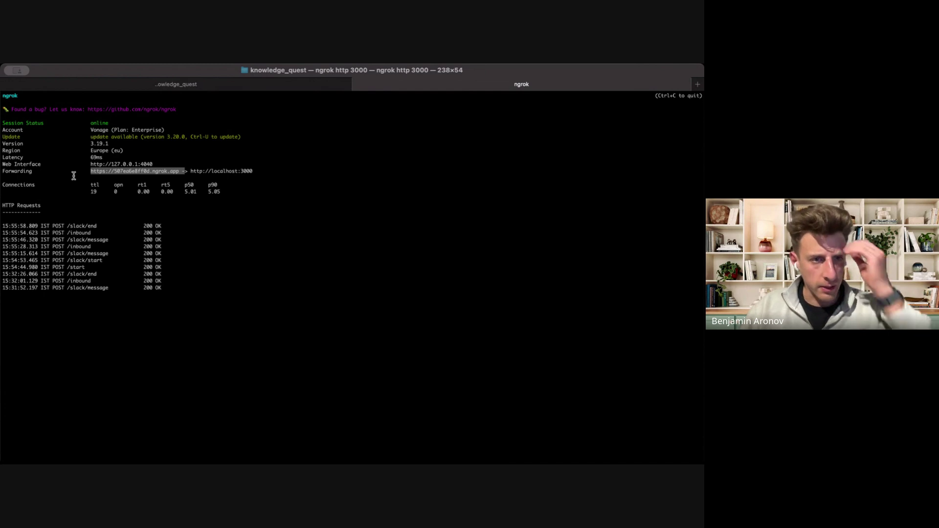
Examine the ngrok forwarding address in the terminal and the localhost:3000 target it points to.
{"action": "left_click", "coordinate": [110, 186]}
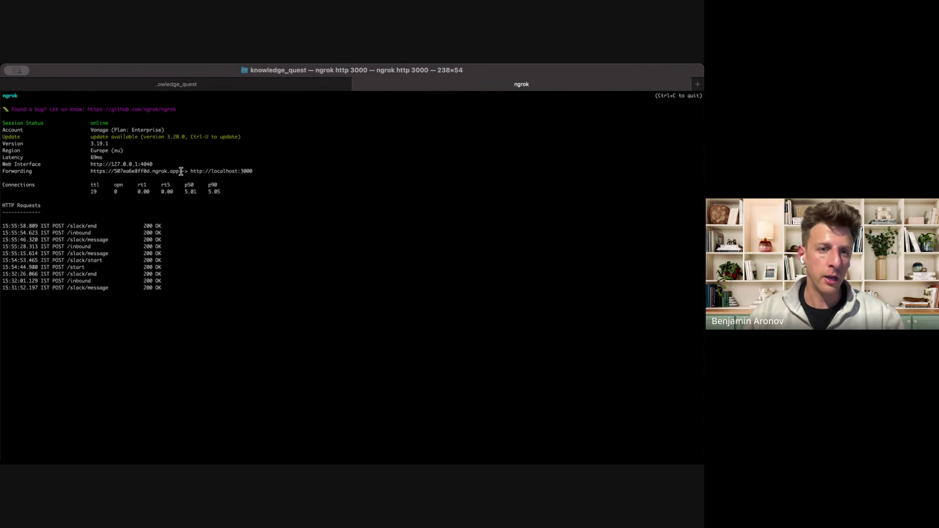
{"action": "left_click_drag", "start_coordinate": [180, 171], "coordinate": [88, 171]}
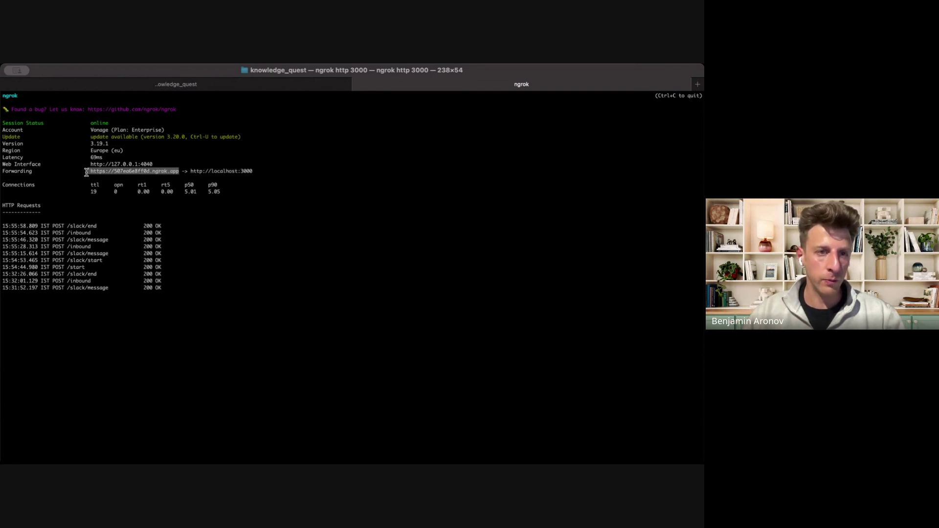
{"action": "left_click", "coordinate": [148, 208]}
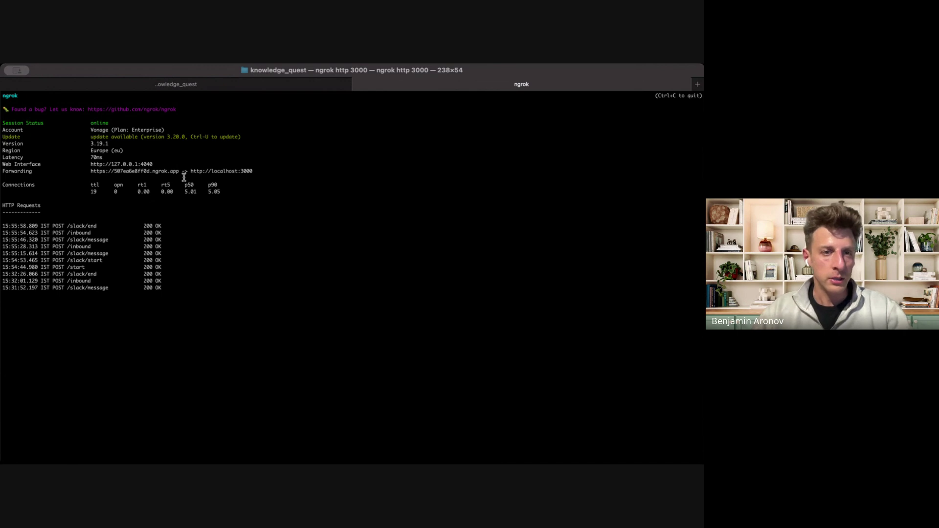
{"action": "left_click_drag", "start_coordinate": [193, 171], "coordinate": [260, 170]}
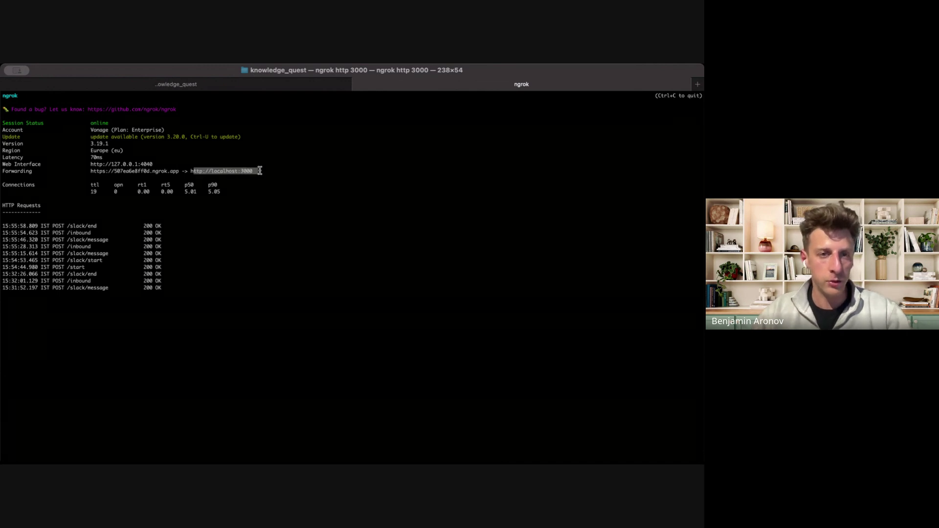
{"action": "left_click", "coordinate": [260, 170]}
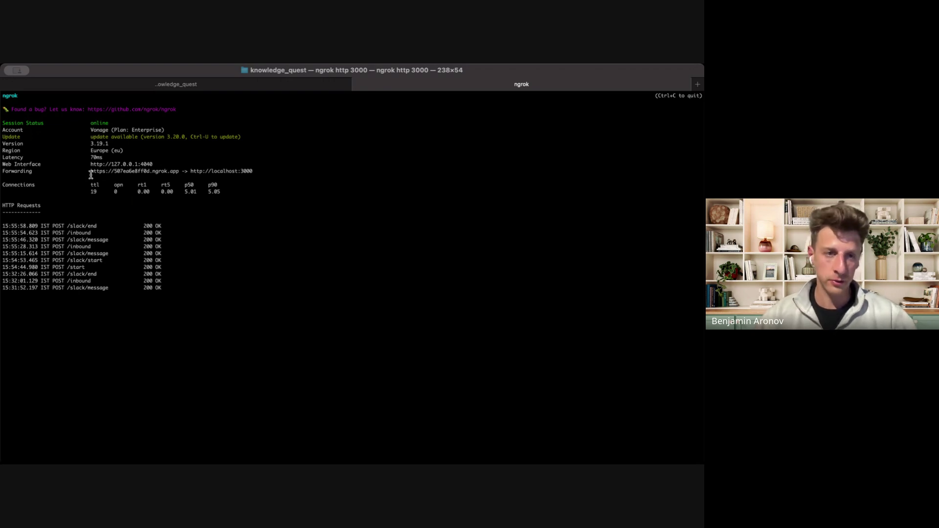
{"action": "left_click_drag", "start_coordinate": [90, 172], "coordinate": [178, 172]}
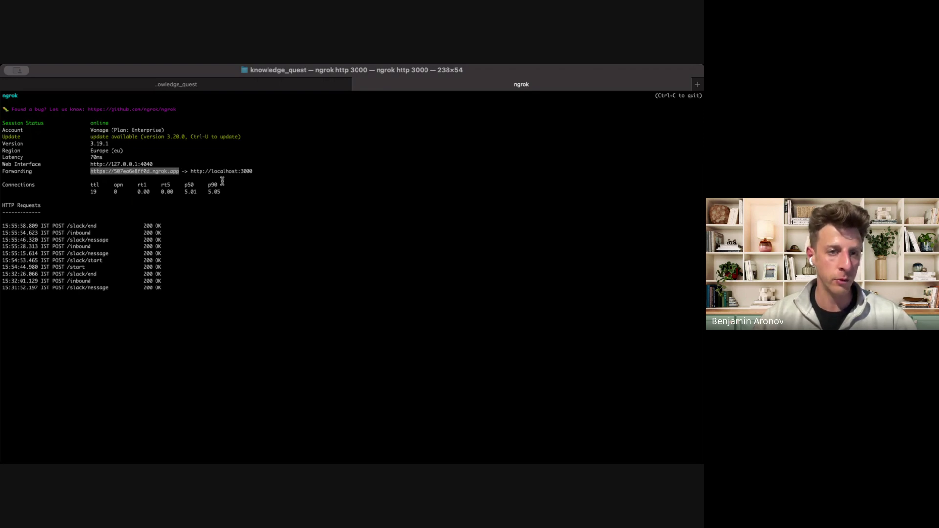
{"action": "left_click", "coordinate": [119, 173]}
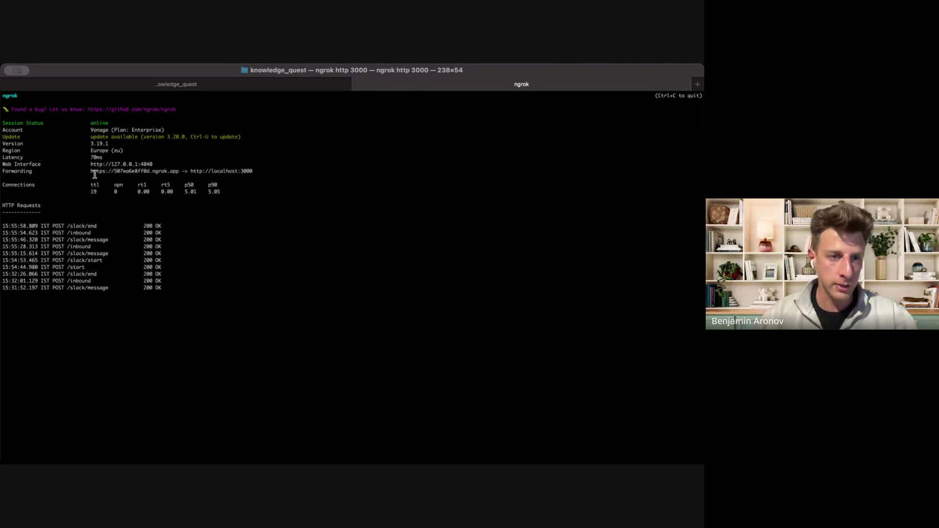
{"action": "left_click_drag", "start_coordinate": [91, 172], "coordinate": [181, 172]}
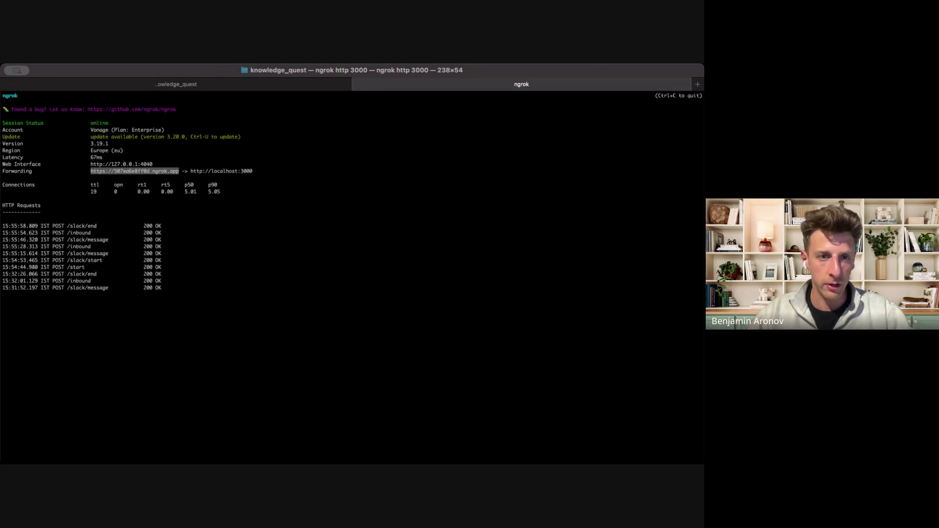
Switch to Vonage AI Studio, leave the Live Agent Routing 2 settings without filling them in and delete that node.
{"action": "key", "text": "super+Tab"}
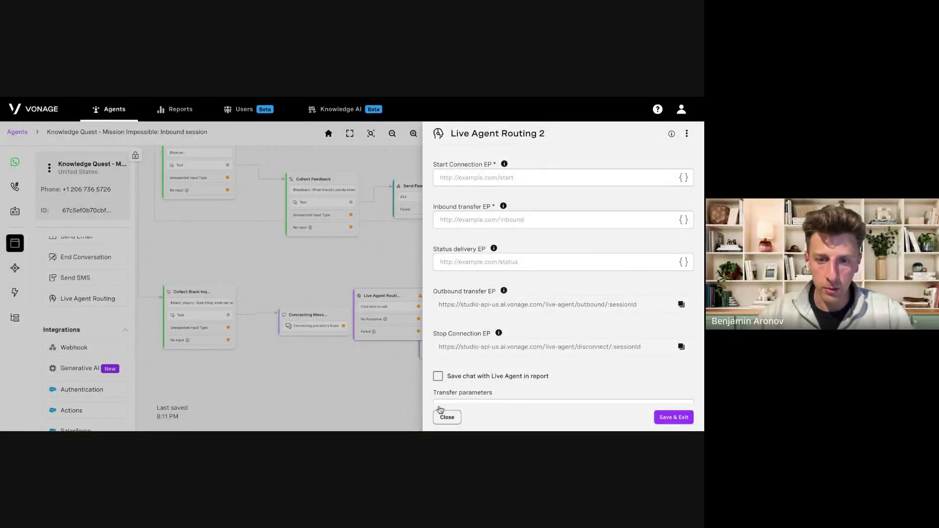
{"action": "left_click", "coordinate": [445, 417]}
{"action": "left_click_drag", "start_coordinate": [407, 279], "coordinate": [406, 294]}
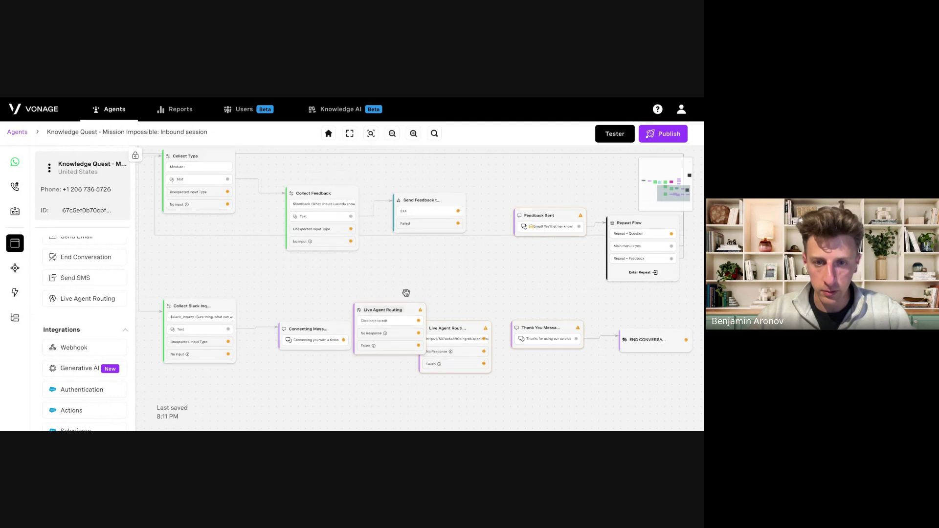
{"action": "left_click", "coordinate": [413, 311]}
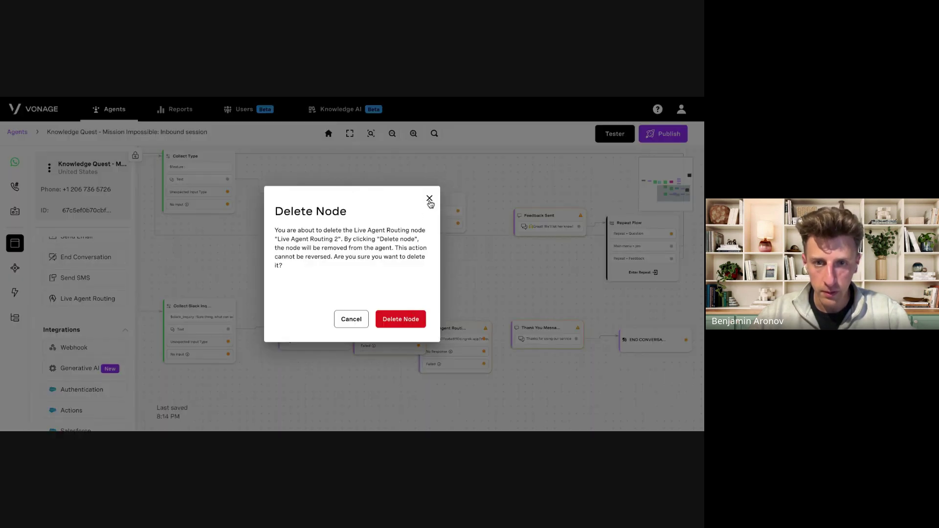
{"action": "left_click", "coordinate": [426, 200]}
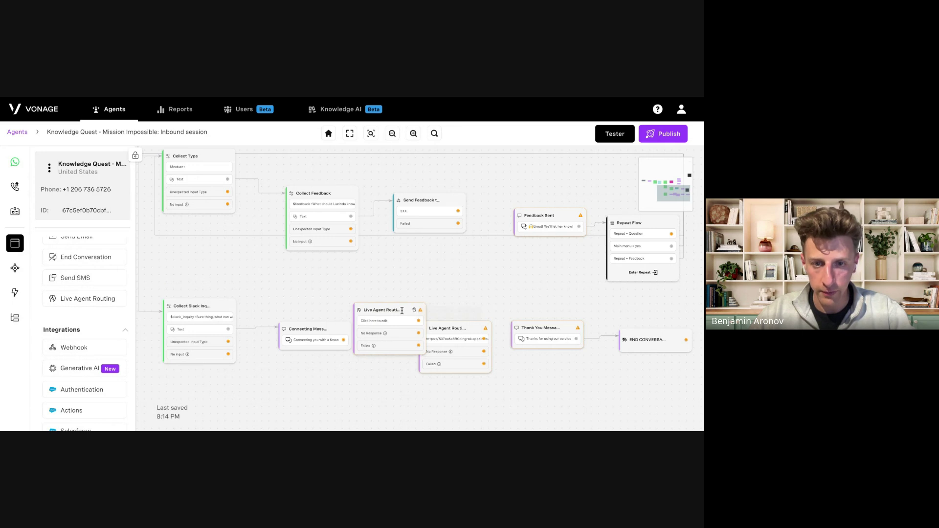
{"action": "left_click", "coordinate": [414, 312]}
{"action": "left_click", "coordinate": [401, 317]}
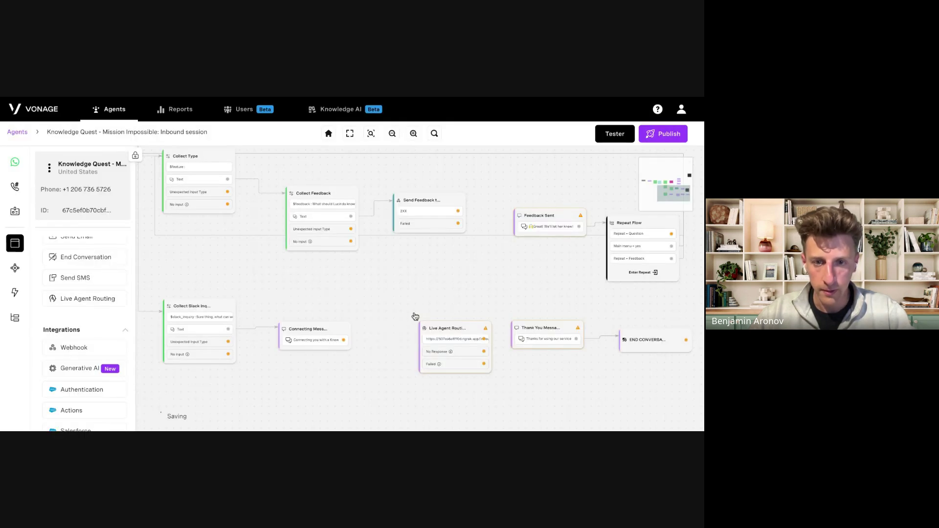
Open the Live Agent Routing 1 settings and check the start connection and inbound transfer endpoint URLs.
{"action": "left_click", "coordinate": [456, 338]}
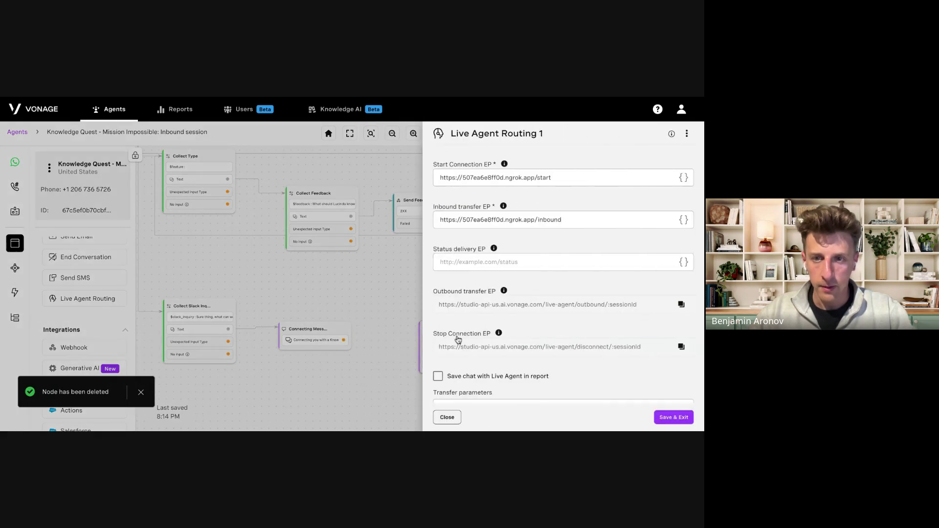
{"action": "left_click_drag", "start_coordinate": [439, 178], "coordinate": [534, 179]}
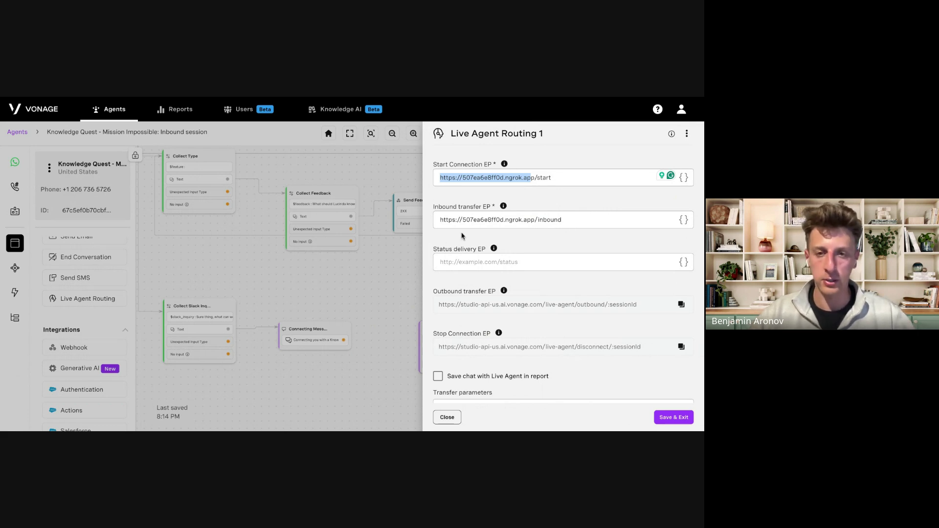
{"action": "left_click", "coordinate": [554, 178]}
{"action": "left_click_drag", "start_coordinate": [554, 178], "coordinate": [441, 181]}
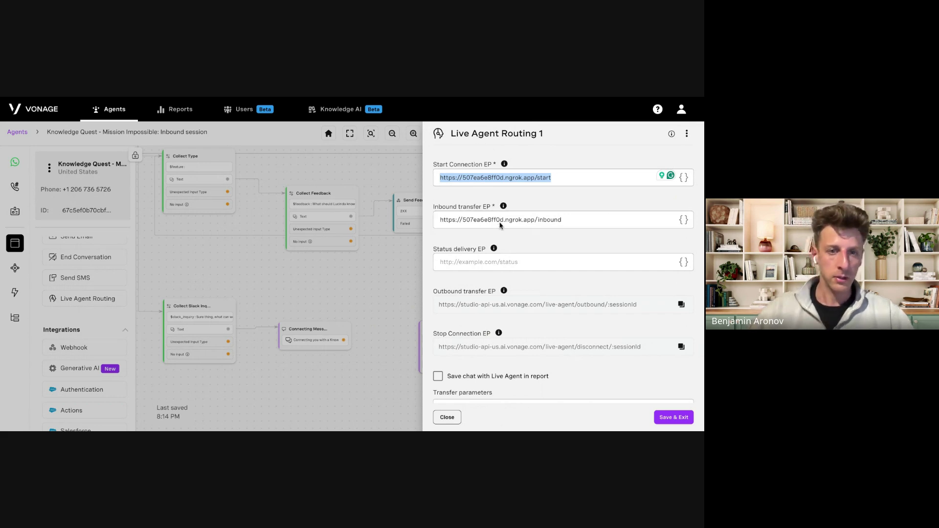
Switch to Visual Studio Code and examine how the /start endpoint in server.js reads the session ID and transcription.
{"action": "key", "text": "super+Tab"}
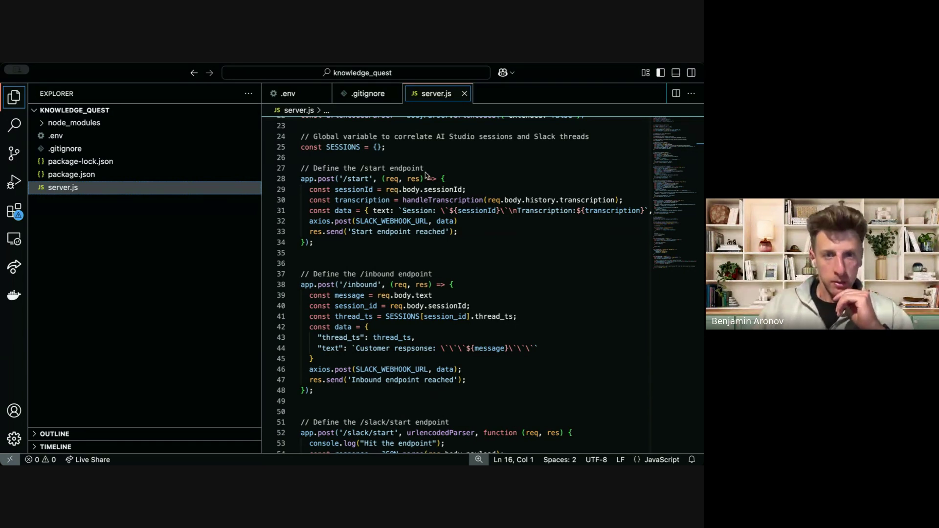
{"action": "left_click", "coordinate": [441, 169]}
{"action": "left_click_drag", "start_coordinate": [304, 169], "coordinate": [380, 233]}
{"action": "left_click", "coordinate": [367, 244]}
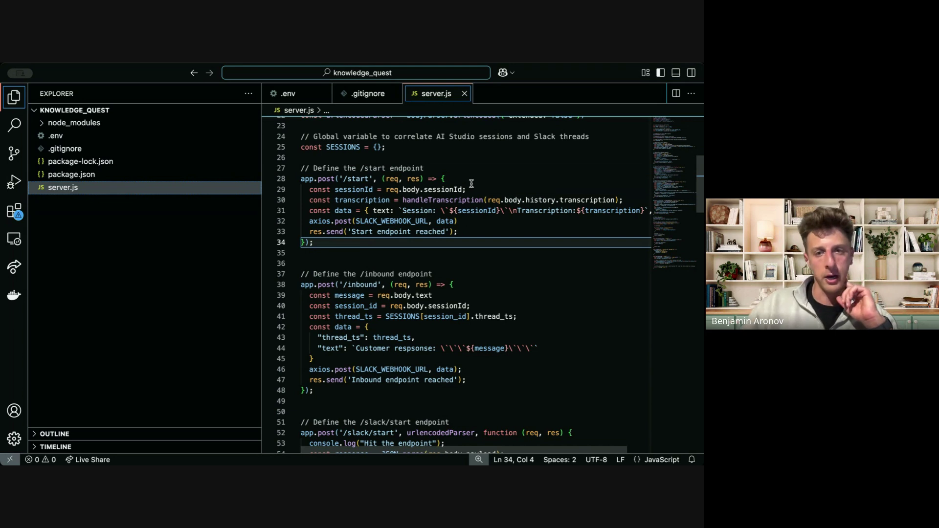
{"action": "mouse_move", "coordinate": [445, 190]}
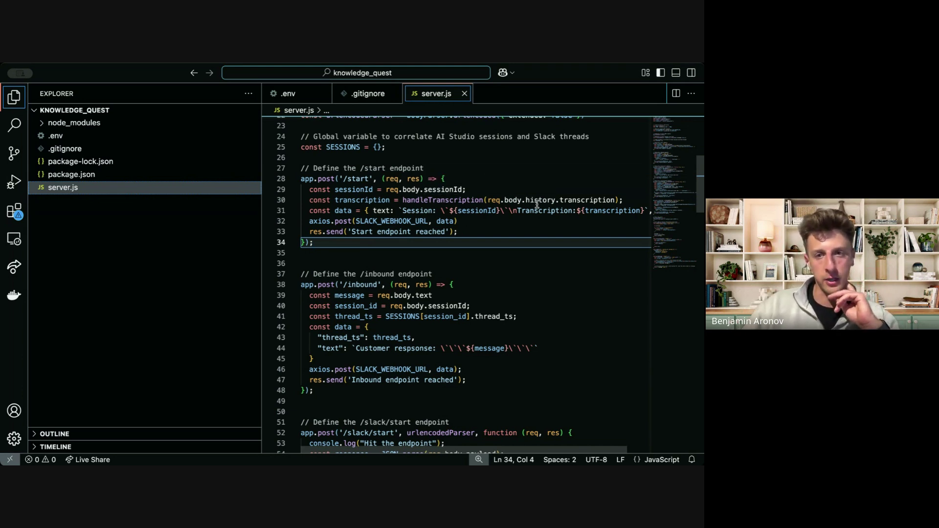
{"action": "mouse_move", "coordinate": [540, 202]}
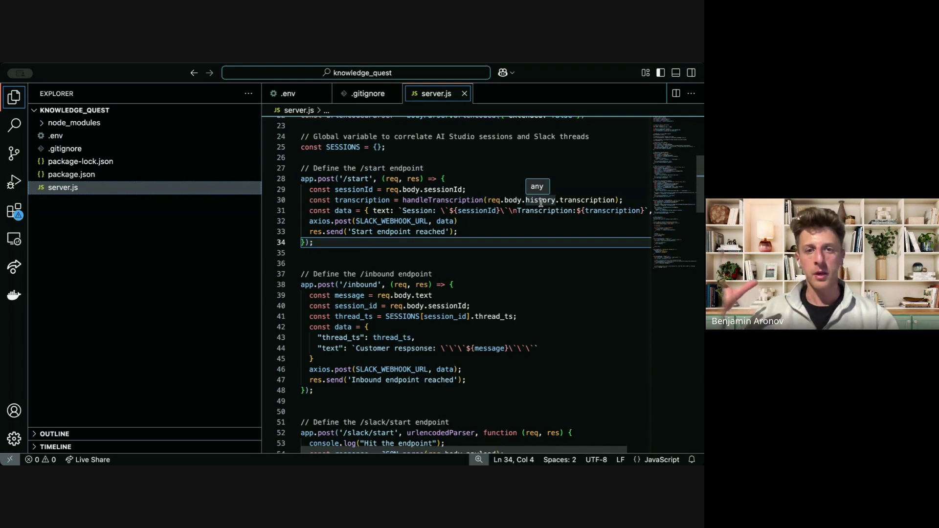
{"action": "mouse_move", "coordinate": [580, 202]}
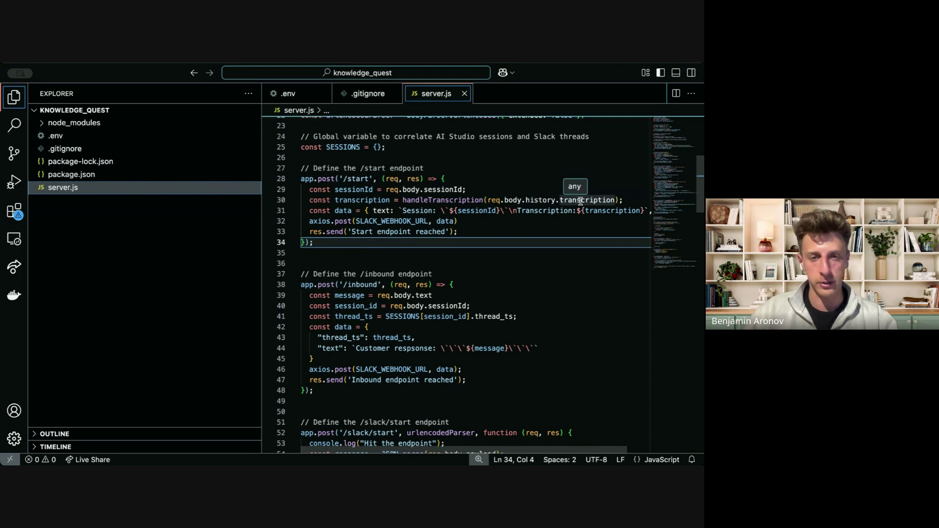
{"action": "mouse_move", "coordinate": [349, 198]}
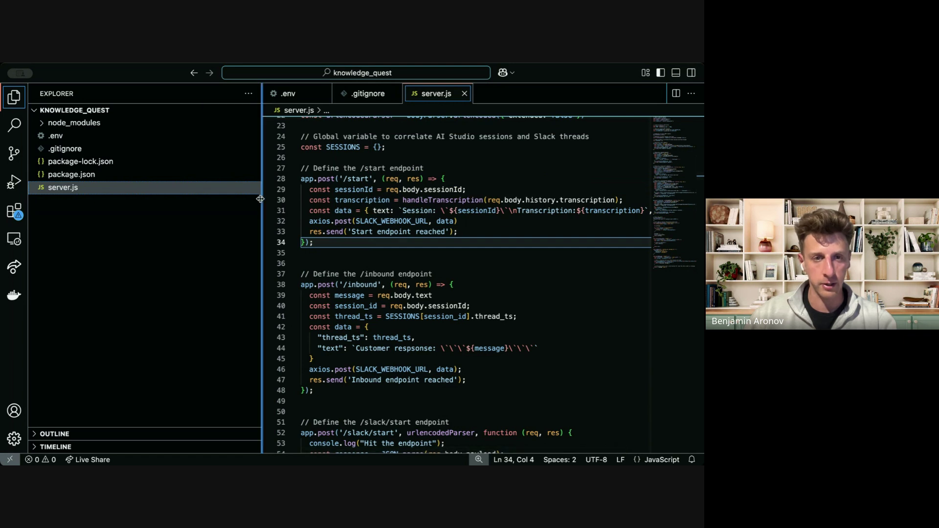
Widen the code area and examine the /start endpoint's data text and its axios.post call to the Slack webhook.
{"action": "left_click_drag", "start_coordinate": [260, 199], "coordinate": [187, 199]}
{"action": "mouse_move", "coordinate": [340, 306]}
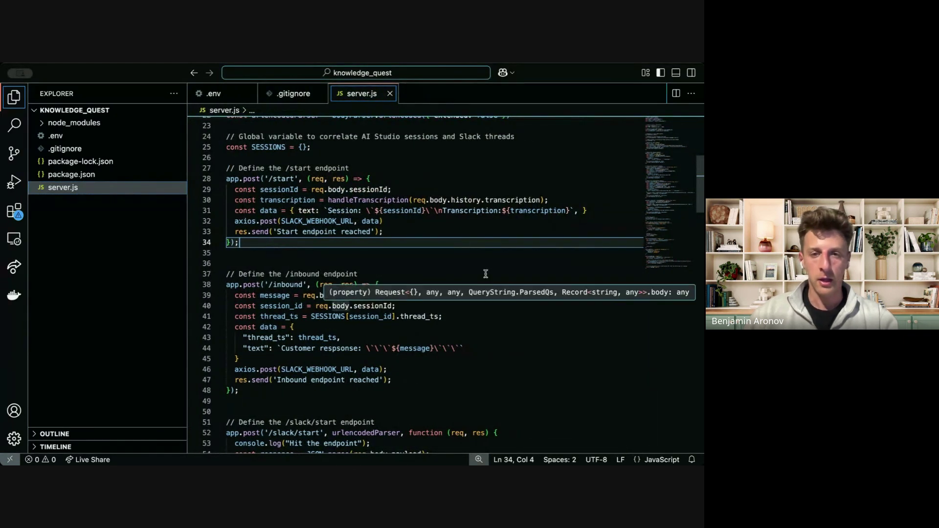
{"action": "scroll", "coordinate": [486, 274], "scroll_direction": "down", "scroll_amount": 1}
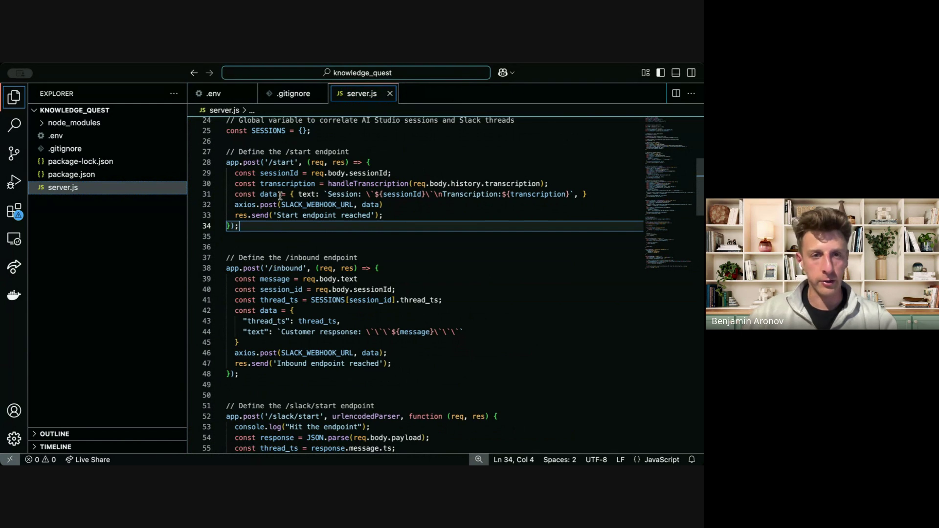
{"action": "mouse_move", "coordinate": [280, 194]}
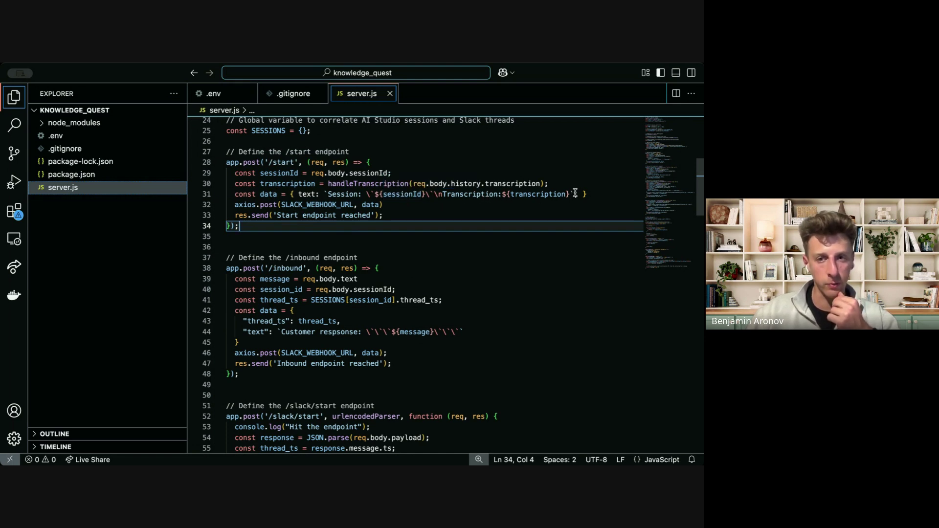
{"action": "left_click_drag", "start_coordinate": [573, 194], "coordinate": [299, 195]}
{"action": "left_click", "coordinate": [411, 205]}
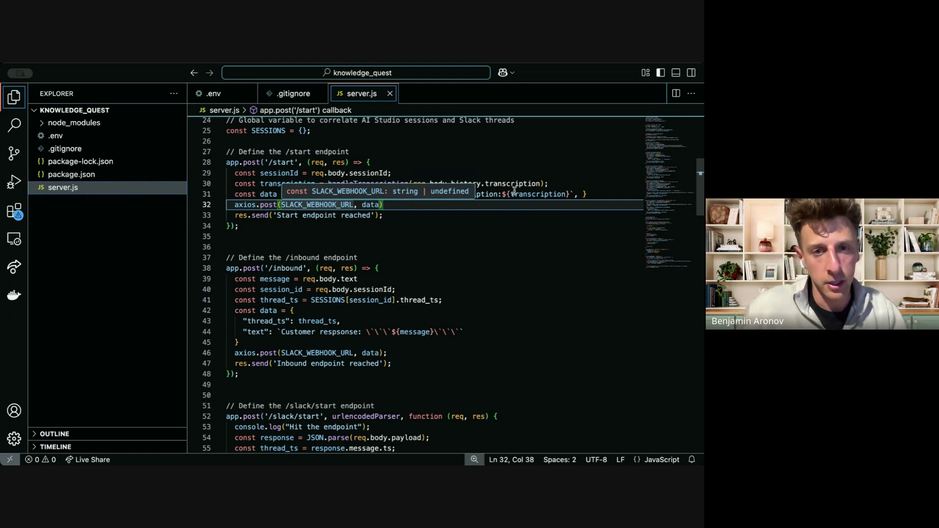
{"action": "left_click", "coordinate": [515, 171]}
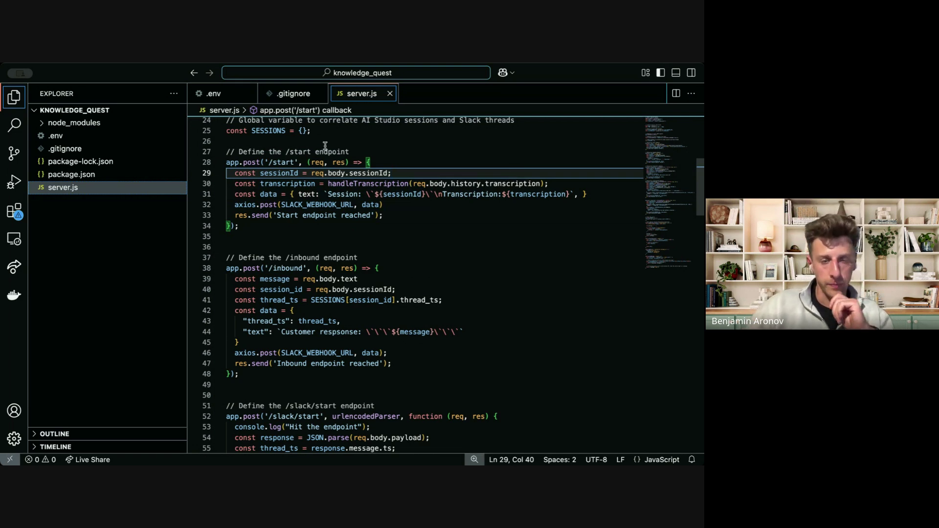
{"action": "scroll", "coordinate": [325, 146], "scroll_direction": "up", "scroll_amount": 1}
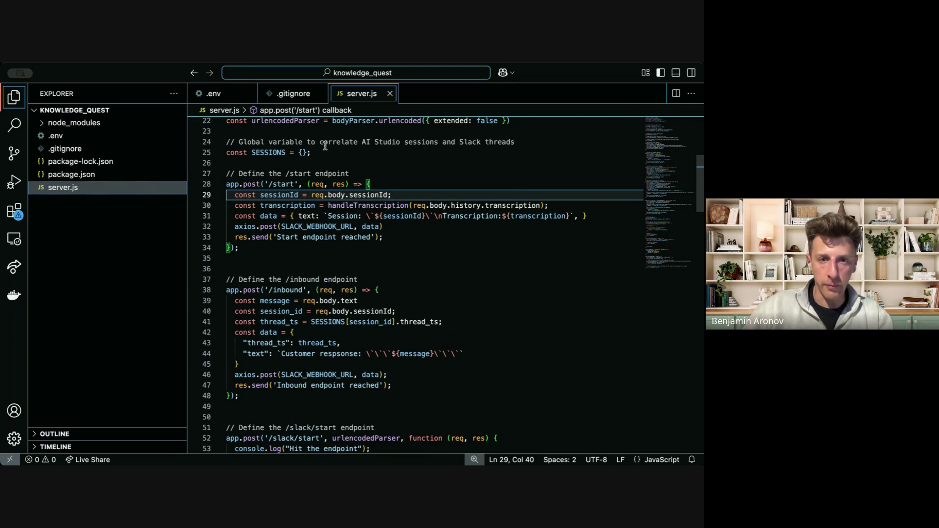
{"action": "scroll", "coordinate": [350, 191], "scroll_direction": "up", "scroll_amount": 1}
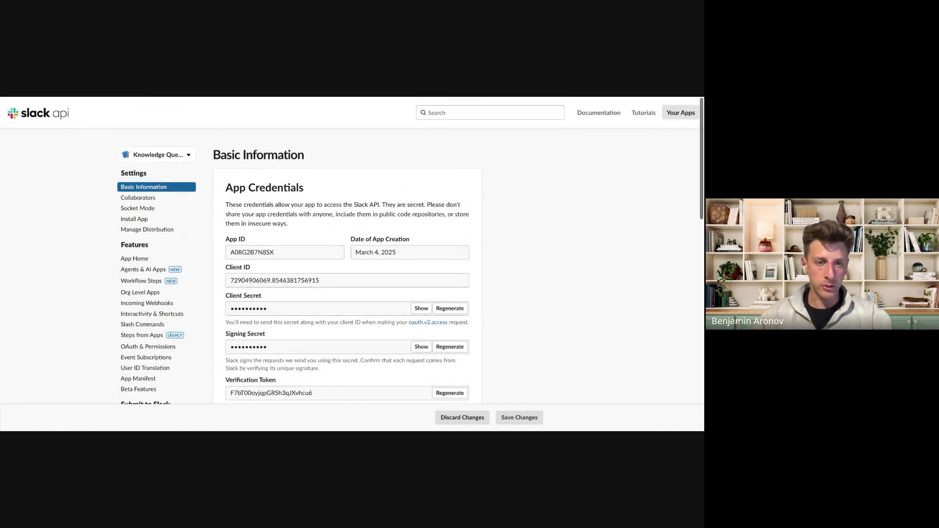
Open the Slack app's Incoming Webhooks settings and check the webhook URL entry for the #knowledgequest-whatsapp channel.
{"action": "scroll", "coordinate": [352, 264], "scroll_direction": "down", "scroll_amount": 3}
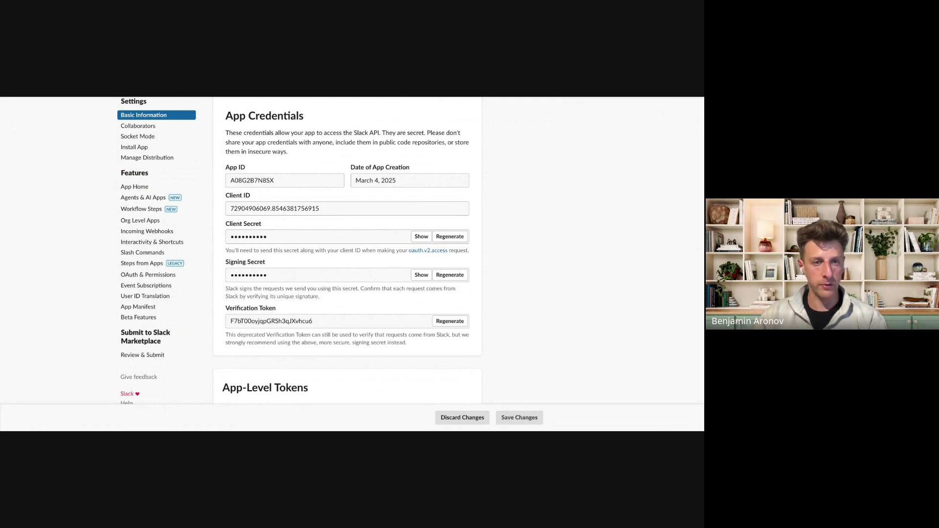
{"action": "left_click", "coordinate": [166, 234]}
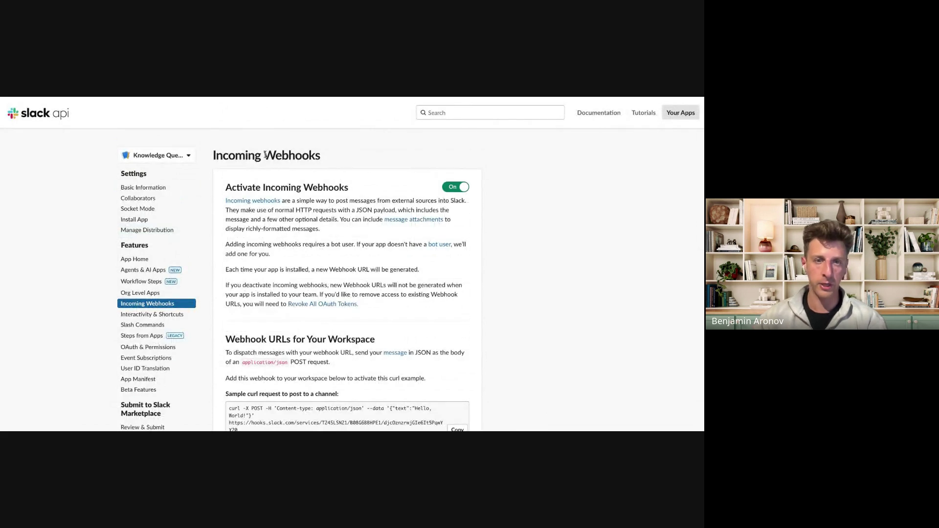
{"action": "scroll", "coordinate": [271, 152], "scroll_direction": "down", "scroll_amount": 3}
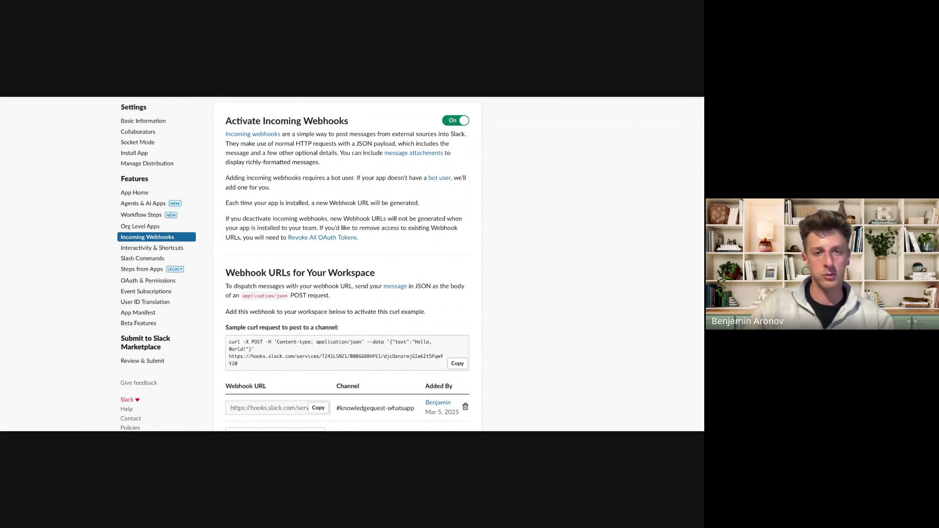
{"action": "scroll", "coordinate": [271, 162], "scroll_direction": "down", "scroll_amount": 3}
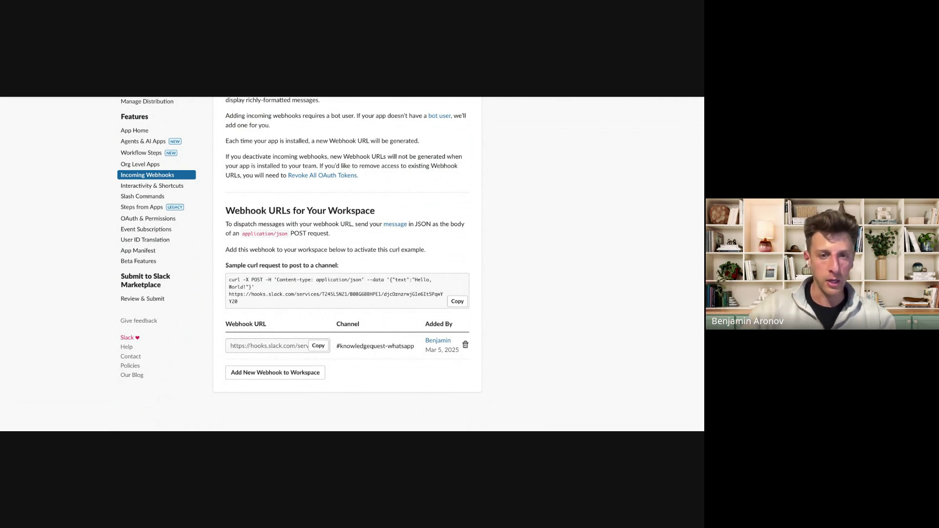
Add a new incoming webhook to the Slack workspace for the knowledgequest-whatsapp channel and authorize it.
{"action": "scroll", "coordinate": [352, 264], "scroll_direction": "down", "scroll_amount": 1}
{"action": "scroll", "coordinate": [352, 264], "scroll_direction": "up", "scroll_amount": 3}
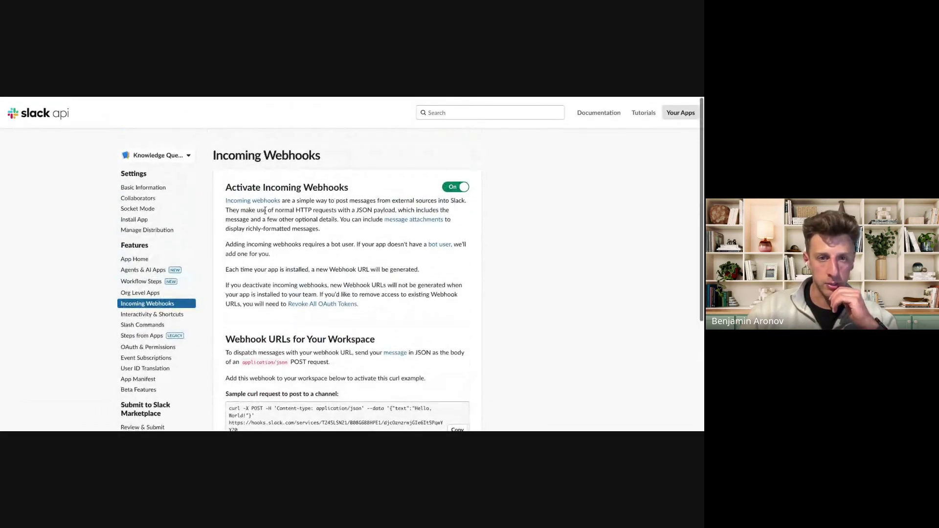
{"action": "scroll", "coordinate": [279, 366], "scroll_direction": "down", "scroll_amount": 3}
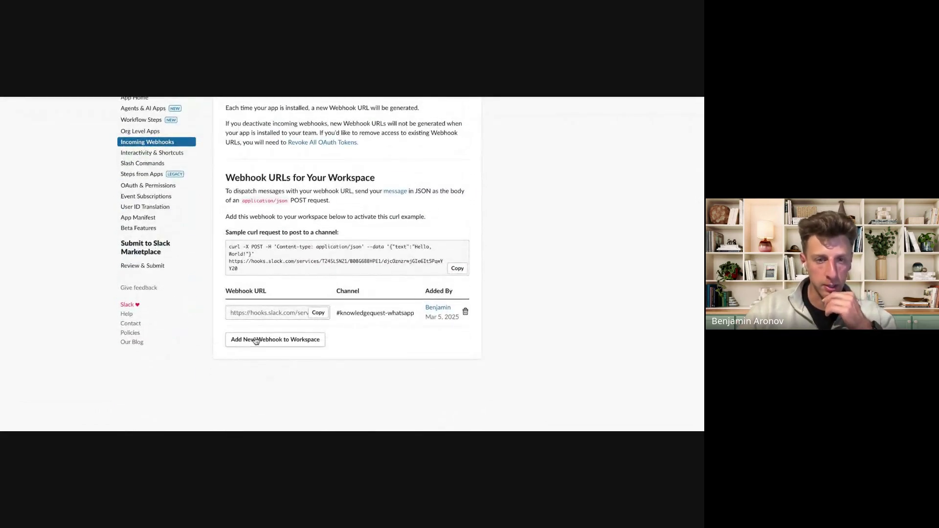
{"action": "left_click", "coordinate": [253, 342]}
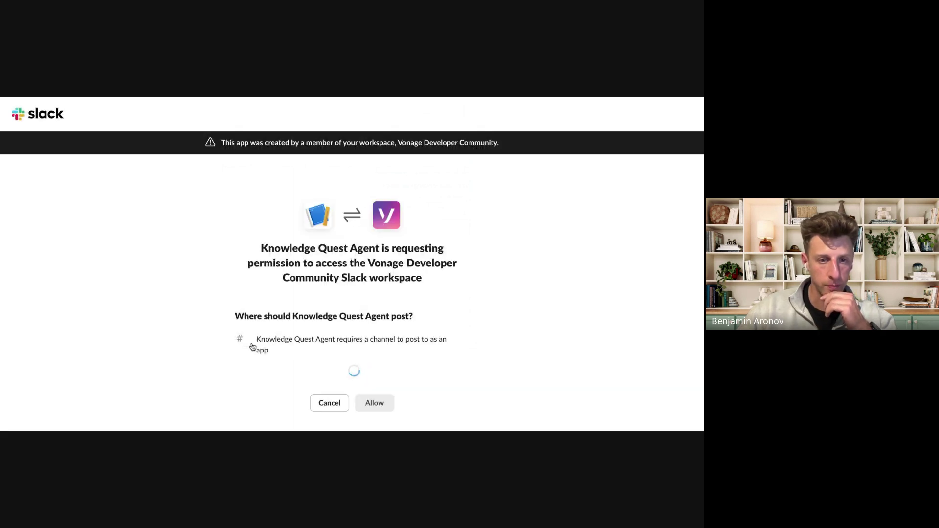
{"action": "left_click", "coordinate": [297, 352]}
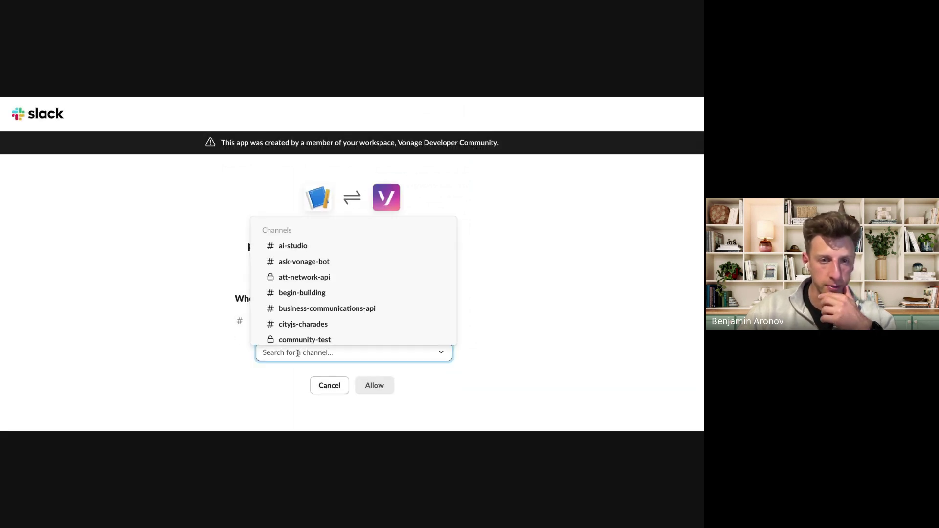
{"action": "scroll", "coordinate": [308, 323], "scroll_direction": "down", "scroll_amount": 3}
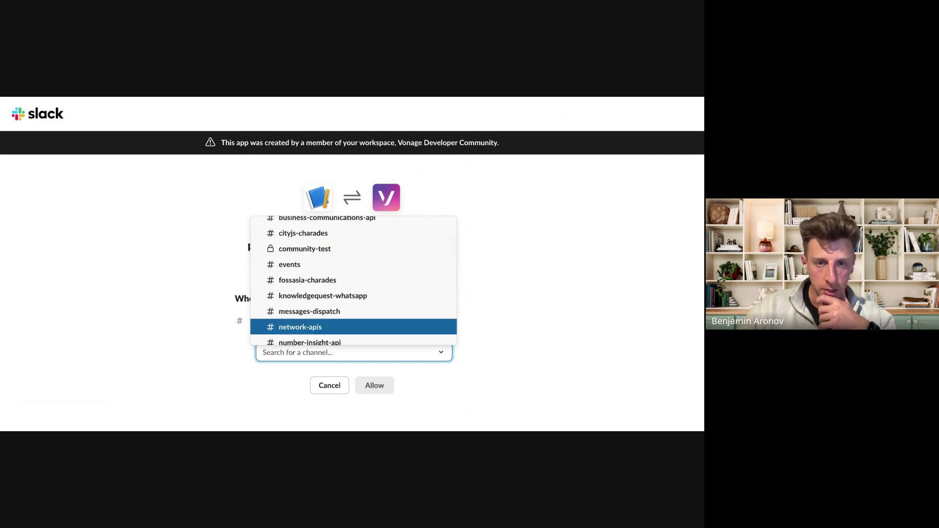
{"action": "scroll", "coordinate": [307, 323], "scroll_direction": "down", "scroll_amount": 3}
{"action": "scroll", "coordinate": [307, 322], "scroll_direction": "up", "scroll_amount": 3}
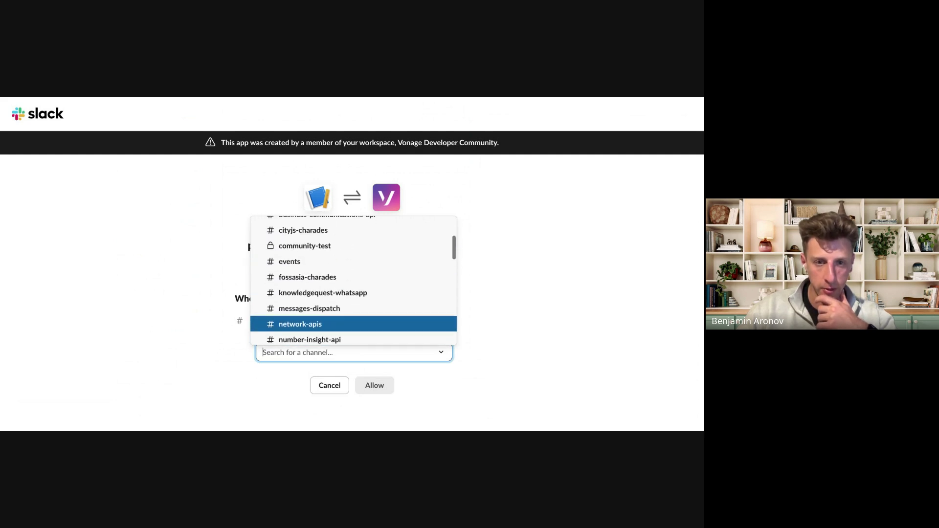
{"action": "left_click", "coordinate": [323, 289]}
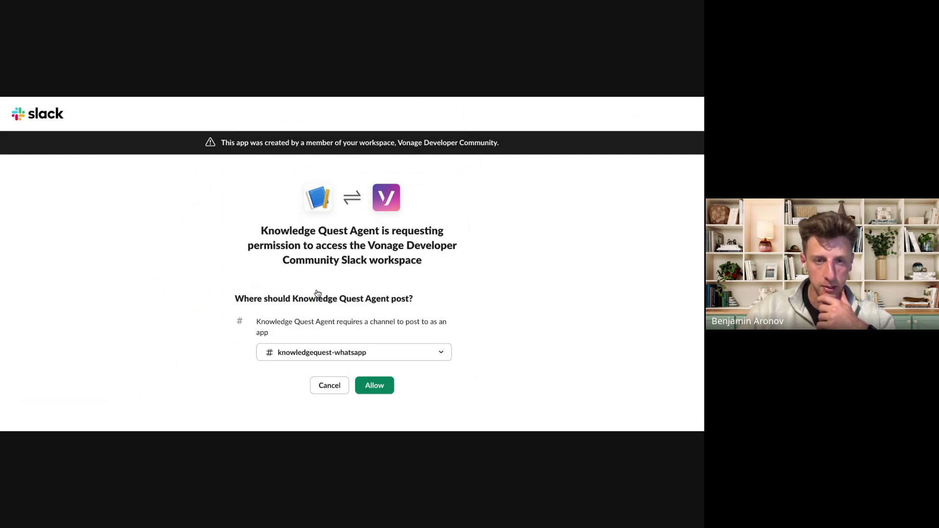
{"action": "left_click", "coordinate": [381, 390]}
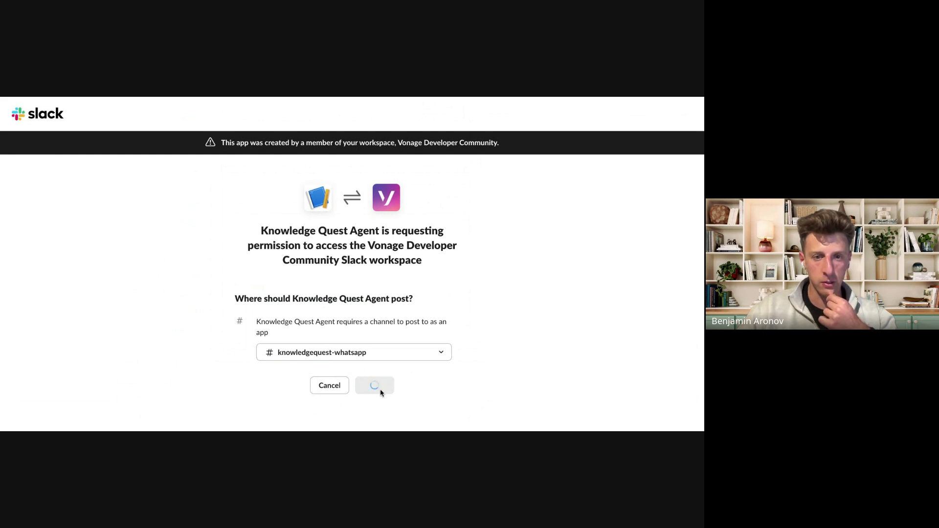
{"action": "scroll", "coordinate": [386, 335], "scroll_direction": "down", "scroll_amount": 5}
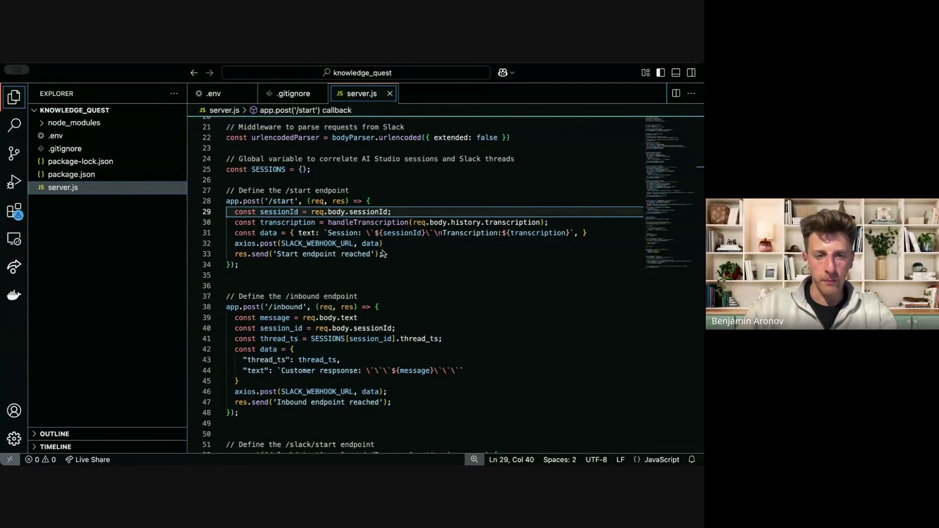
Examine the /start and /inbound endpoints in server.js, including how the customer response is posted to the Slack webhook.
{"action": "scroll", "coordinate": [382, 254], "scroll_direction": "down", "scroll_amount": 3}
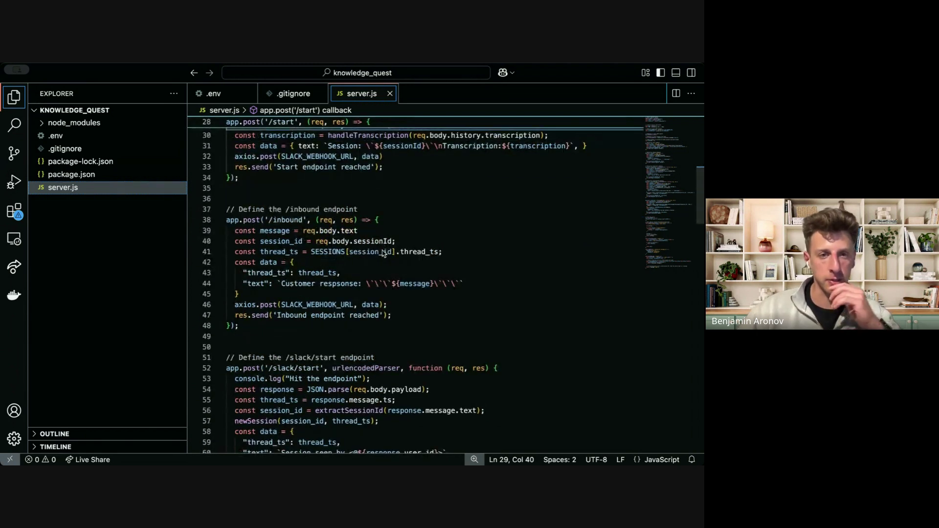
{"action": "scroll", "coordinate": [382, 253], "scroll_direction": "up", "scroll_amount": 5}
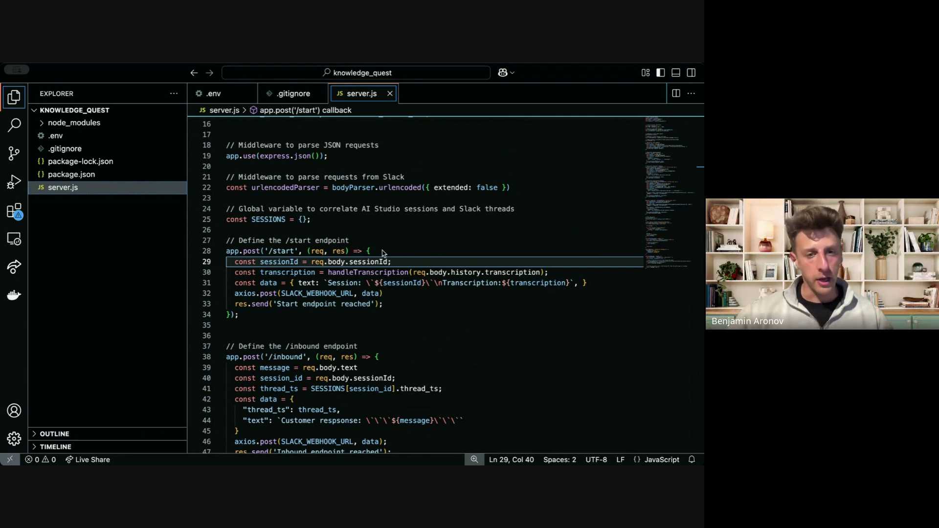
{"action": "scroll", "coordinate": [383, 252], "scroll_direction": "down", "scroll_amount": 3}
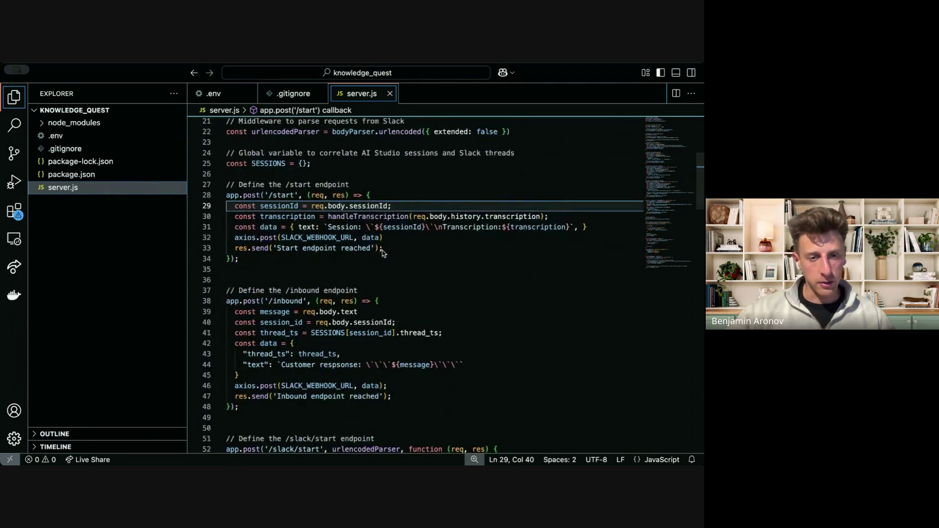
{"action": "scroll", "coordinate": [383, 253], "scroll_direction": "down", "scroll_amount": 2}
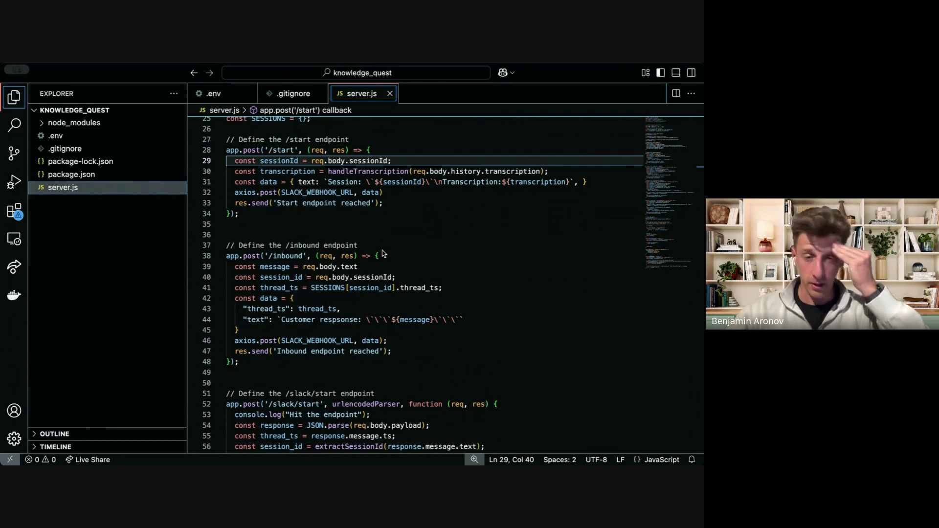
{"action": "scroll", "coordinate": [383, 253], "scroll_direction": "down", "scroll_amount": 2}
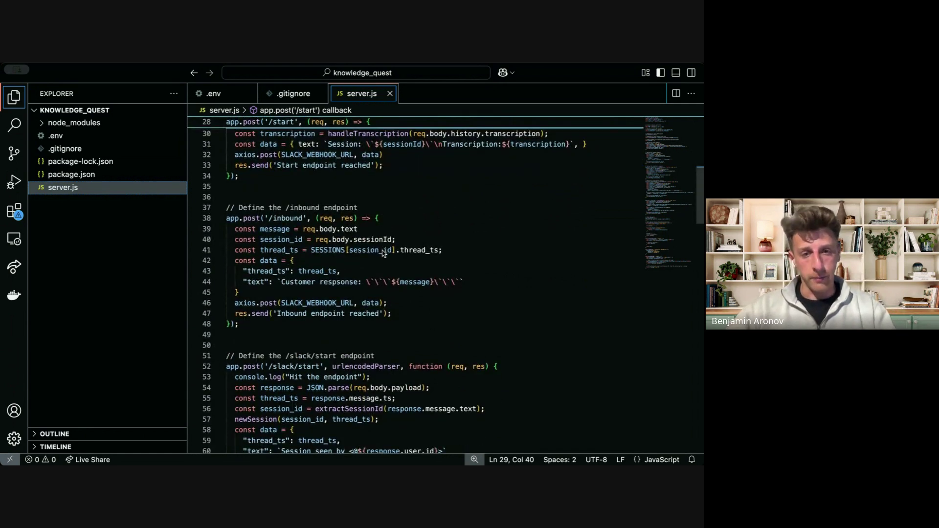
{"action": "scroll", "coordinate": [383, 253], "scroll_direction": "up", "scroll_amount": 2}
{"action": "scroll", "coordinate": [383, 253], "scroll_direction": "up", "scroll_amount": 2}
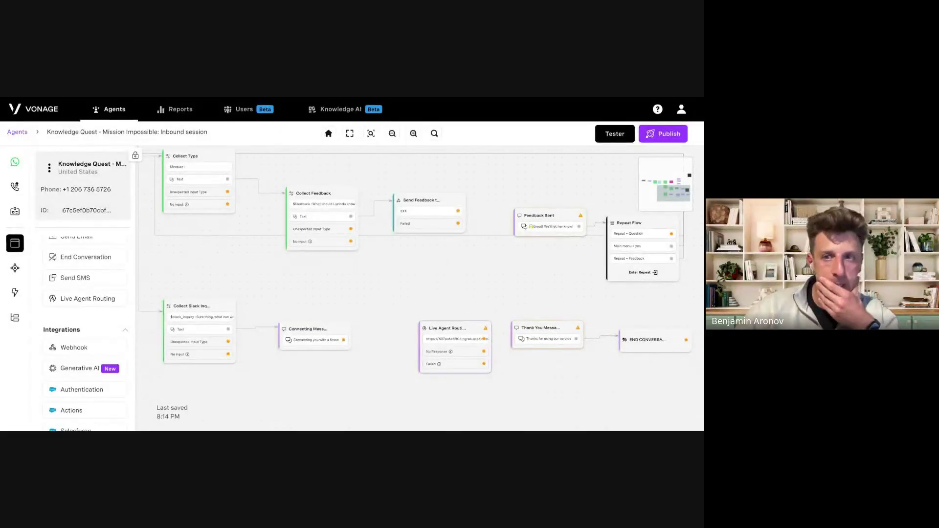
Restart the tester's chat session and connect the Connecting Message node to the Live Agent Routing node.
{"action": "left_click", "coordinate": [614, 133]}
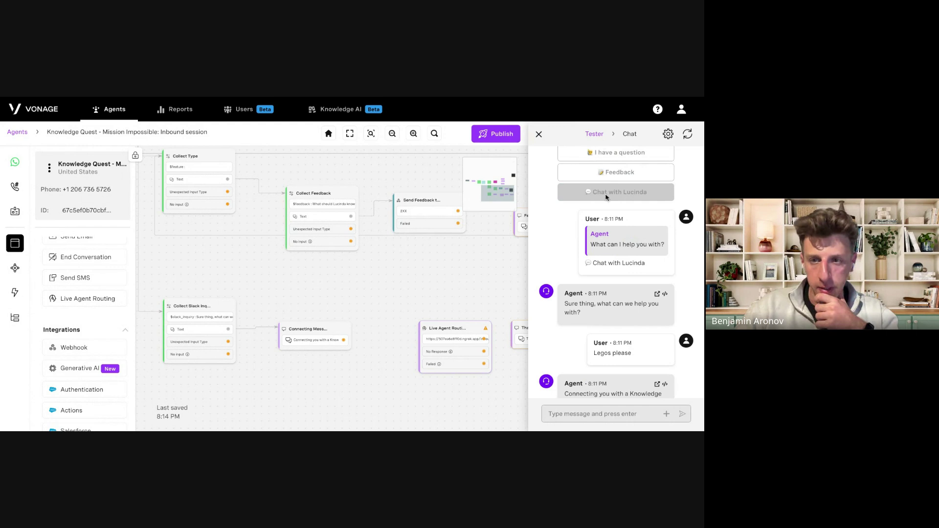
{"action": "left_click", "coordinate": [685, 136]}
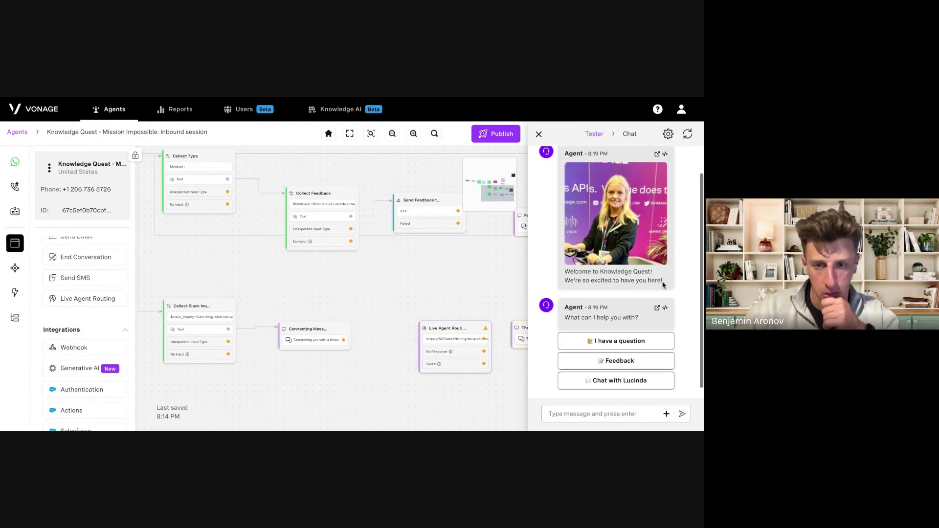
{"action": "left_click_drag", "start_coordinate": [348, 346], "coordinate": [471, 349]}
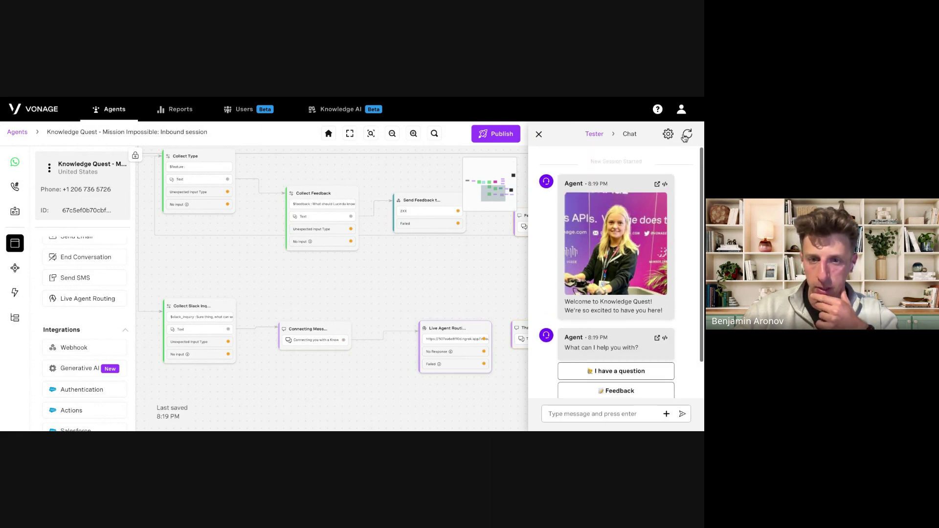
Open the Live Agent Routing 1 settings, close the tester to check the endpoint URLs, and save the node.
{"action": "left_click", "coordinate": [462, 340]}
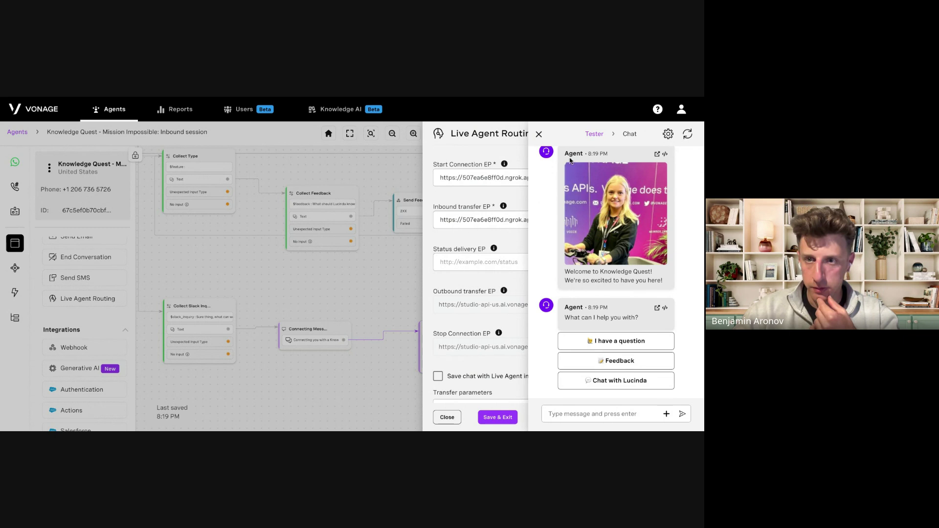
{"action": "left_click", "coordinate": [666, 139]}
{"action": "left_click", "coordinate": [666, 139]}
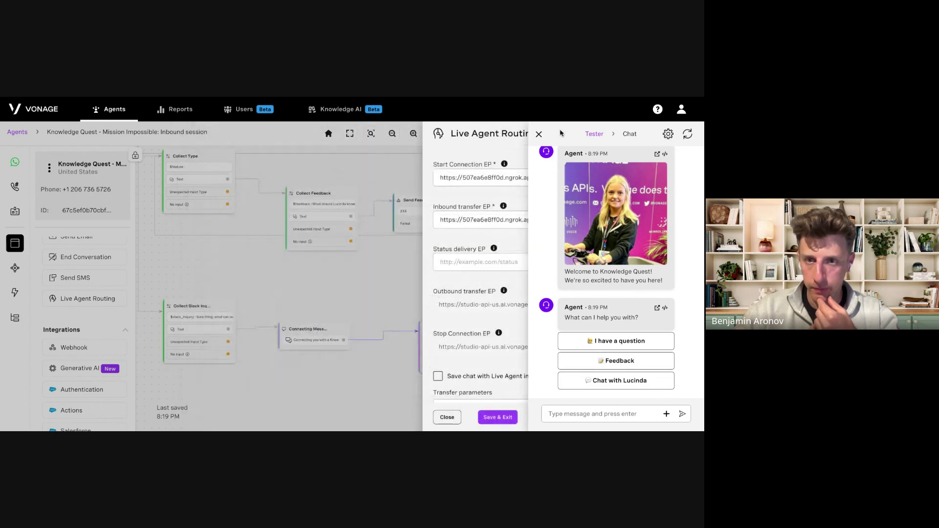
{"action": "left_click", "coordinate": [540, 134]}
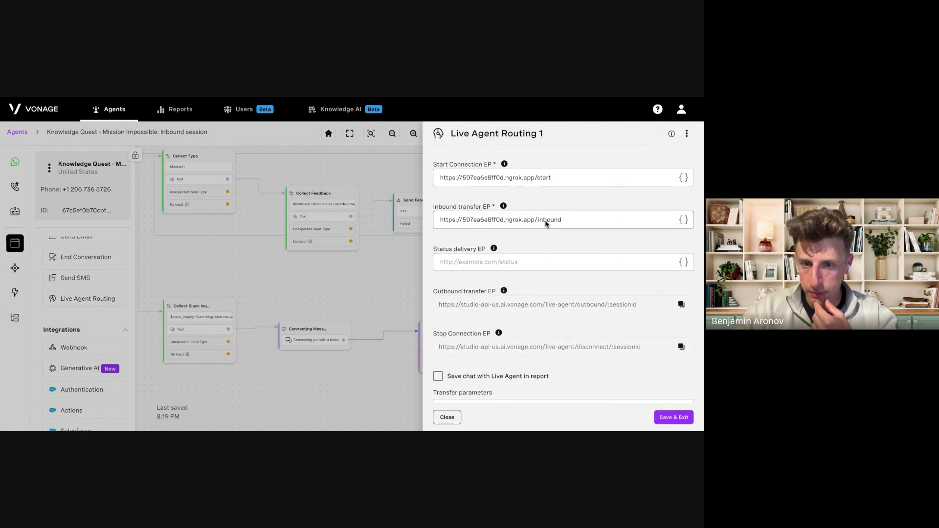
{"action": "left_click", "coordinate": [673, 417]}
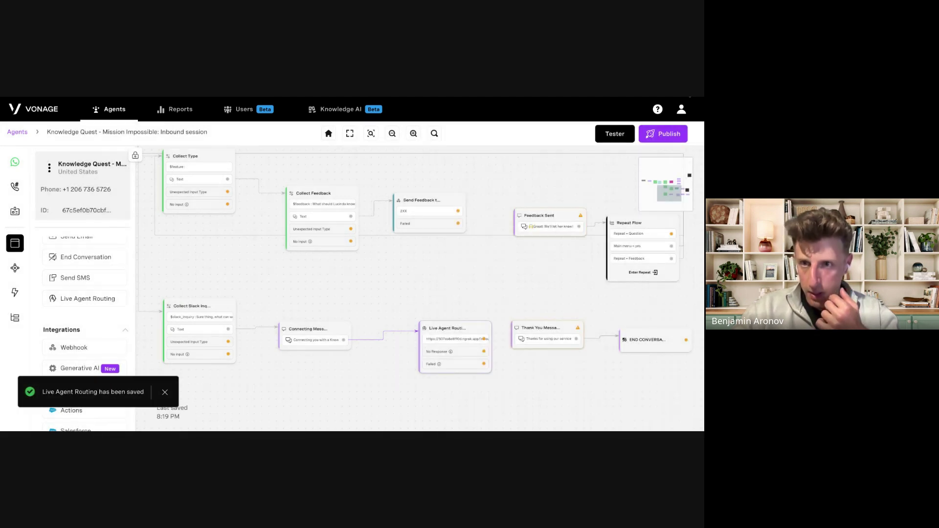
Test the live chat branch in the tester by choosing the live chat option and sending "Legoooos".
{"action": "left_click", "coordinate": [620, 134]}
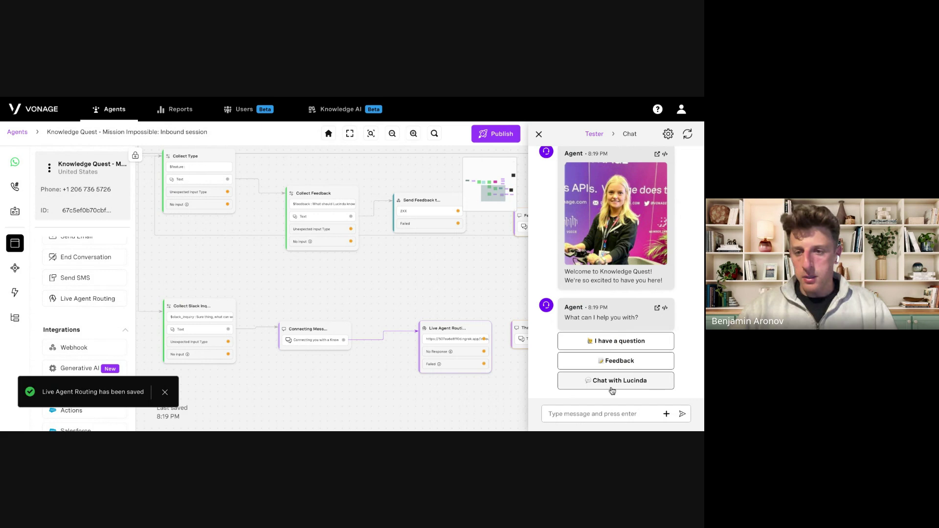
{"action": "left_click", "coordinate": [612, 385]}
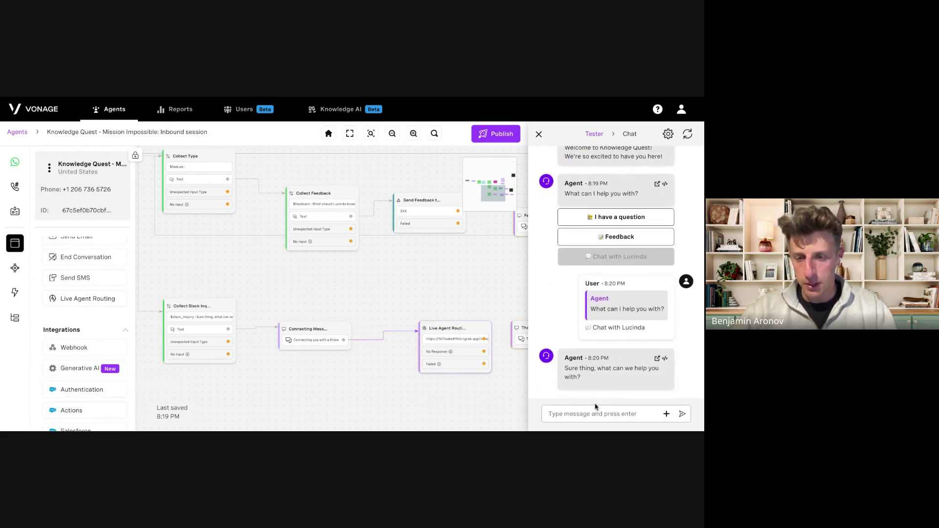
{"action": "left_click", "coordinate": [579, 413]}
{"action": "type", "text": "Legoooos"}
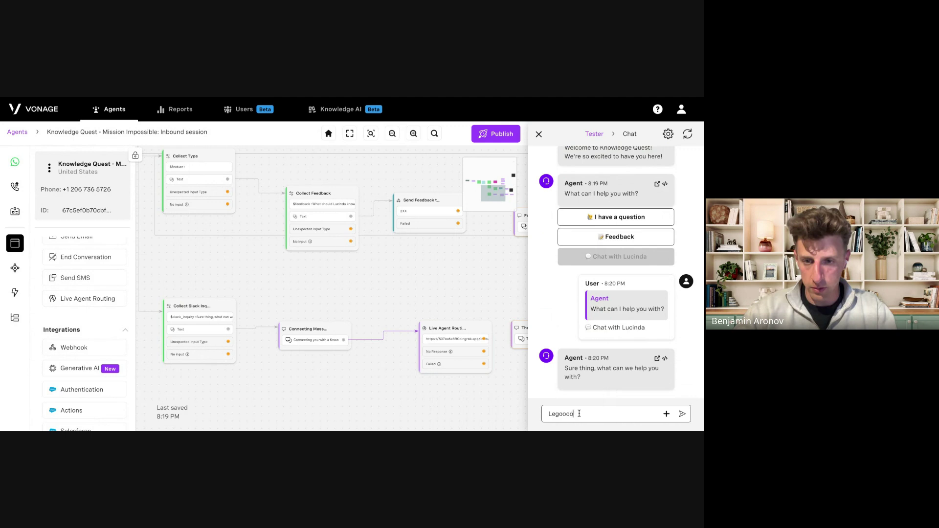
{"action": "key", "text": "Return"}
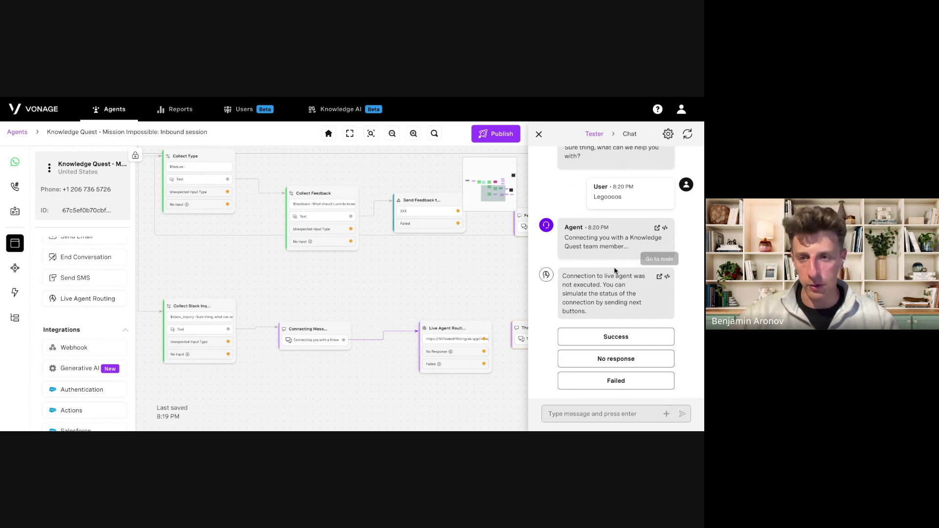
Start the inbound session test in WhatsApp and choose the live chat option from the agent's replies.
{"action": "left_click", "coordinate": [599, 137]}
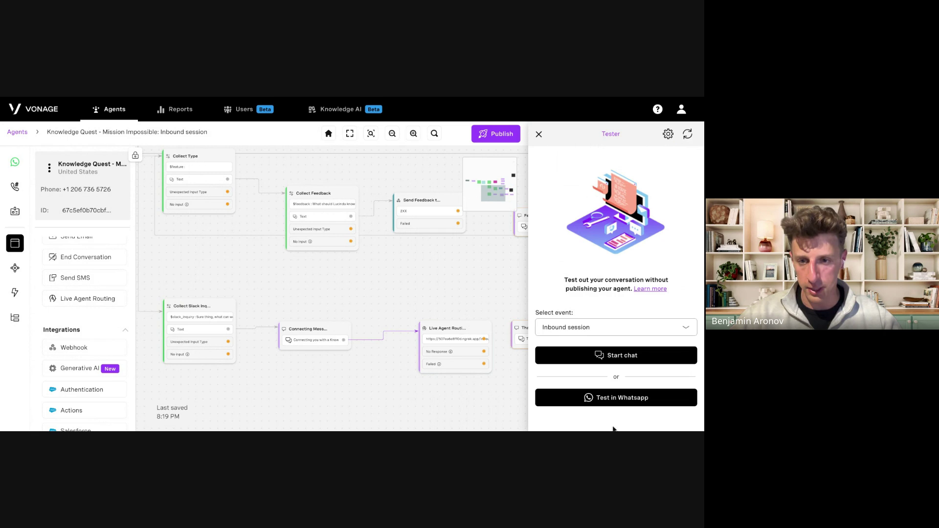
{"action": "left_click", "coordinate": [610, 400]}
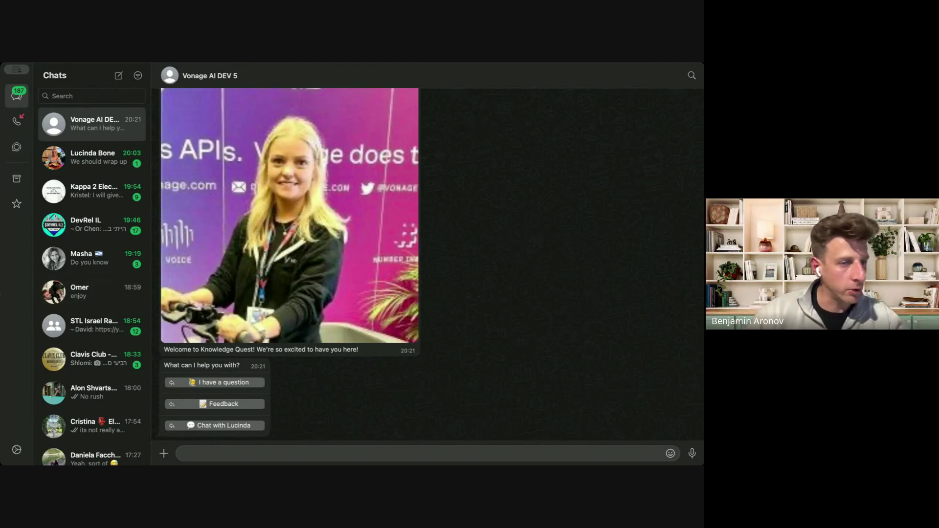
{"action": "left_click", "coordinate": [218, 429]}
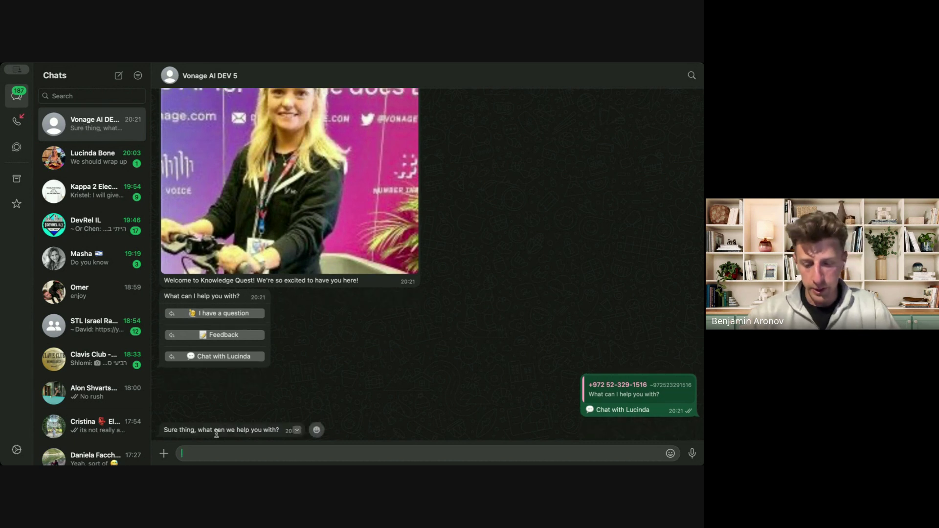
Answer the agent's inquiry question in the WhatsApp chat with "Legos!".
{"action": "type", "text": "LEgos!"}
{"action": "key", "text": "BackSpace"}
{"action": "key", "text": "BackSpace"}
{"action": "key", "text": "BackSpace"}
{"action": "key", "text": "BackSpace"}
{"action": "key", "text": "BackSpace"}
{"action": "key", "text": "BackSpace"}
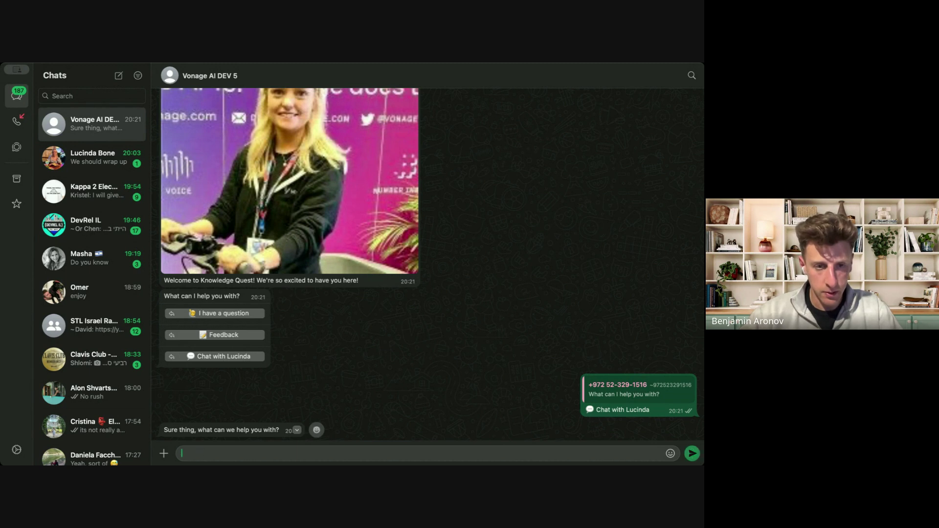
{"action": "type", "text": "Legos!"}
{"action": "key", "text": "Return"}
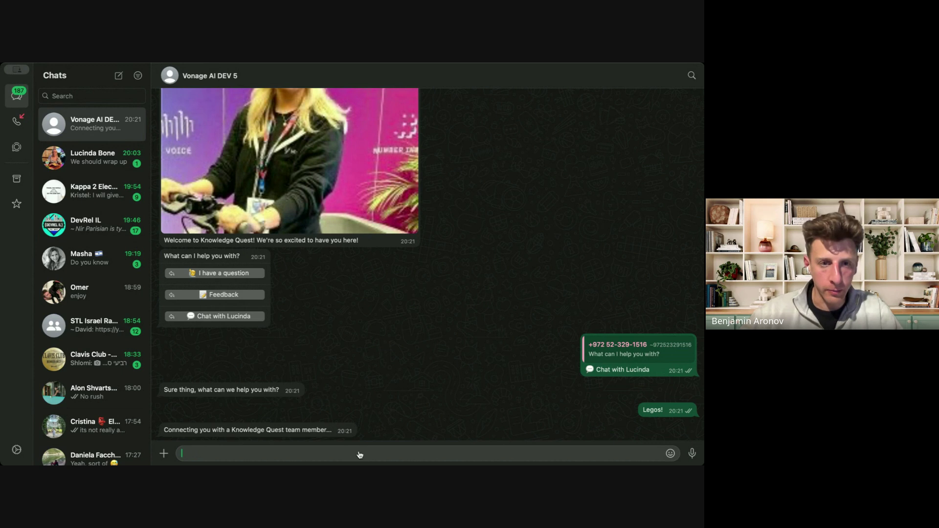
Answer the inquiry question in the repeated WhatsApp live chat test with "Legos".
{"action": "key", "text": "super+Tab"}
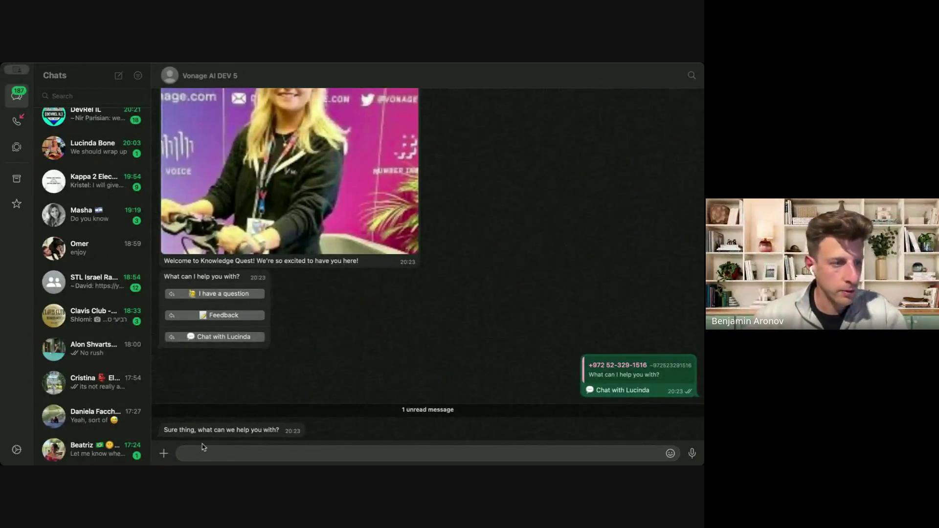
{"action": "left_click", "coordinate": [203, 451]}
{"action": "type", "text": "Legos"}
{"action": "key", "text": "Return"}
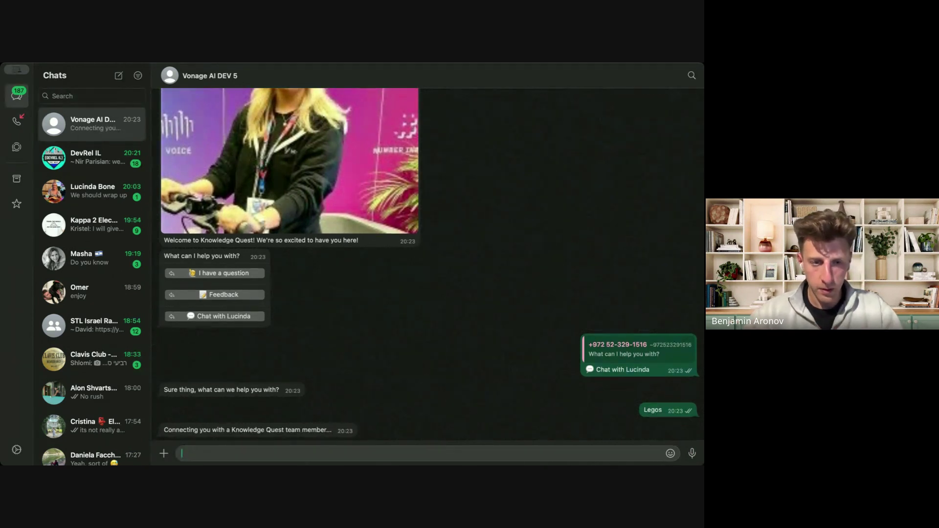
Switch to VS Code and review the /start and /inbound endpoints in server.js.
{"action": "key", "text": "super+Tab"}
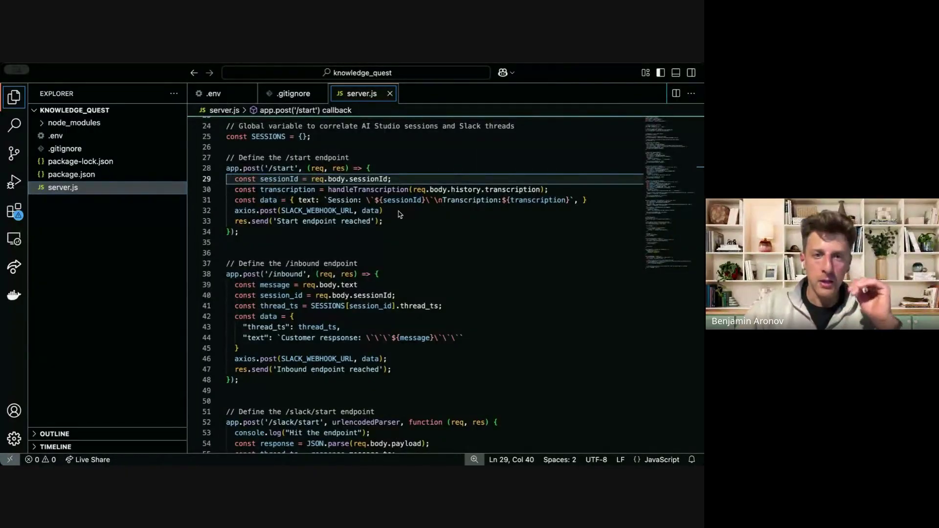
{"action": "scroll", "coordinate": [398, 214], "scroll_direction": "up", "scroll_amount": 2}
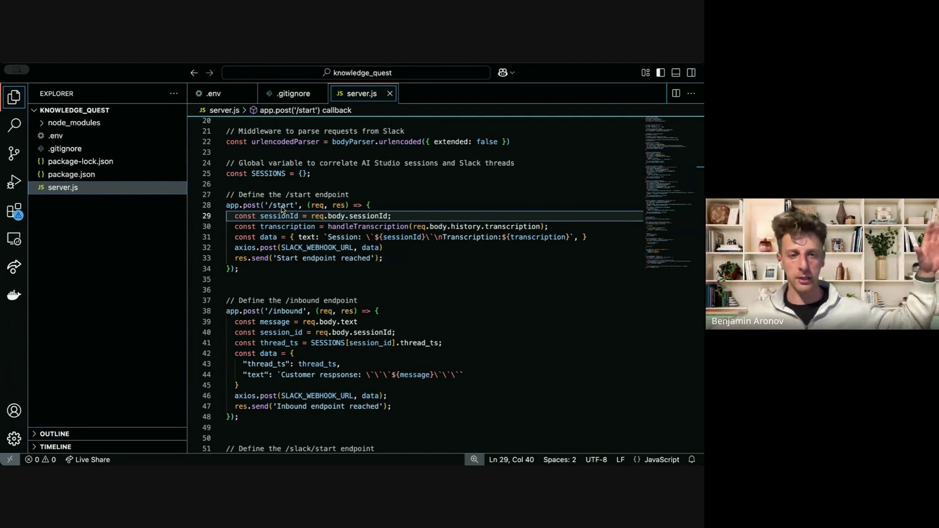
{"action": "scroll", "coordinate": [282, 210], "scroll_direction": "down", "scroll_amount": 2}
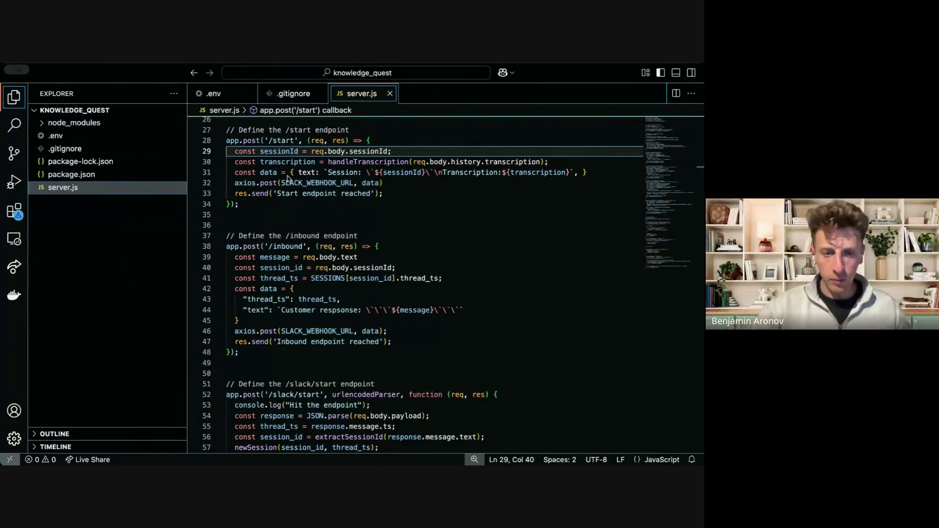
{"action": "scroll", "coordinate": [282, 209], "scroll_direction": "down", "scroll_amount": 2}
{"action": "scroll", "coordinate": [346, 252], "scroll_direction": "up", "scroll_amount": 5}
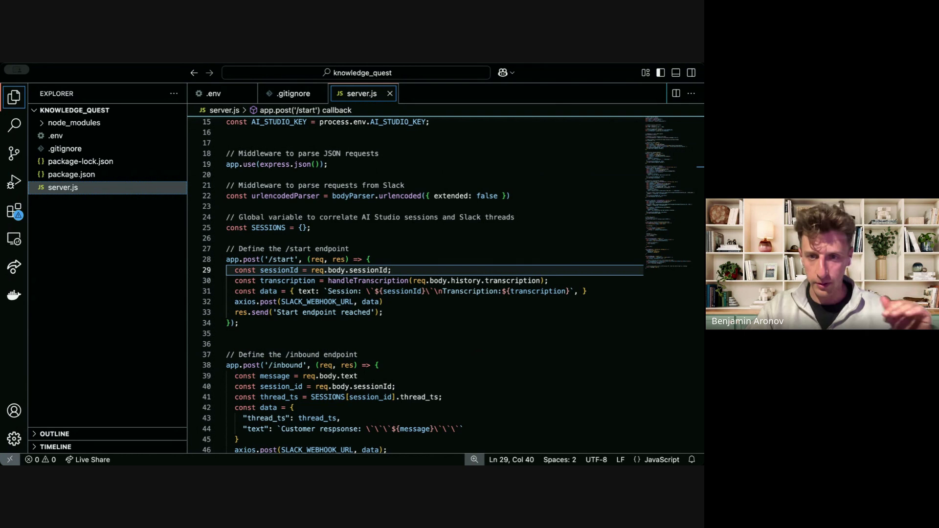
{"action": "scroll", "coordinate": [432, 329], "scroll_direction": "down", "scroll_amount": 3}
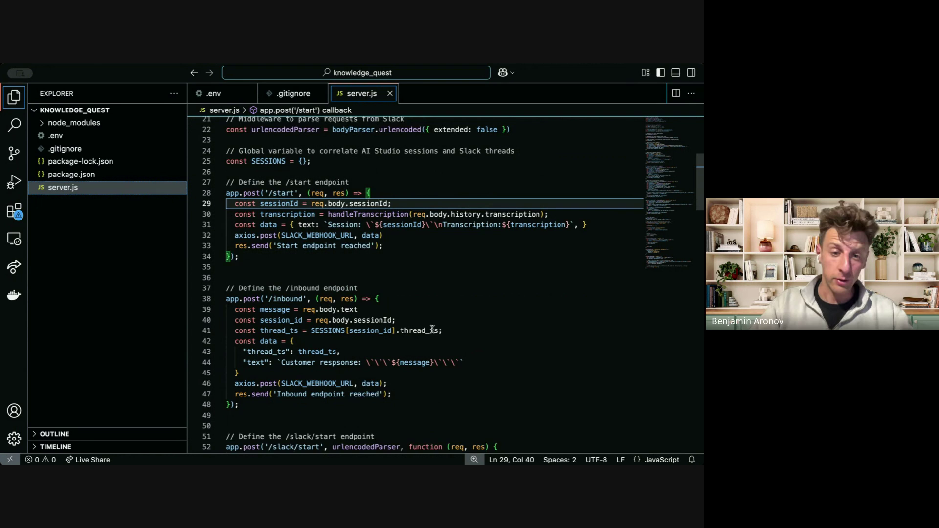
{"action": "scroll", "coordinate": [432, 328], "scroll_direction": "down", "scroll_amount": 2}
{"action": "scroll", "coordinate": [433, 328], "scroll_direction": "down", "scroll_amount": 2}
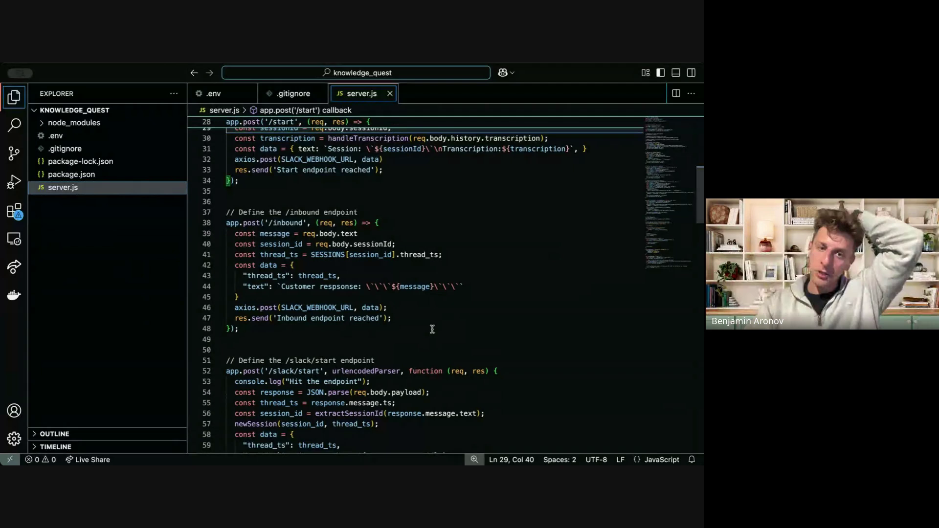
Examine the /slack/start endpoint in server.js, including the thread_ts and text fields of its data object.
{"action": "scroll", "coordinate": [432, 329], "scroll_direction": "down", "scroll_amount": 4}
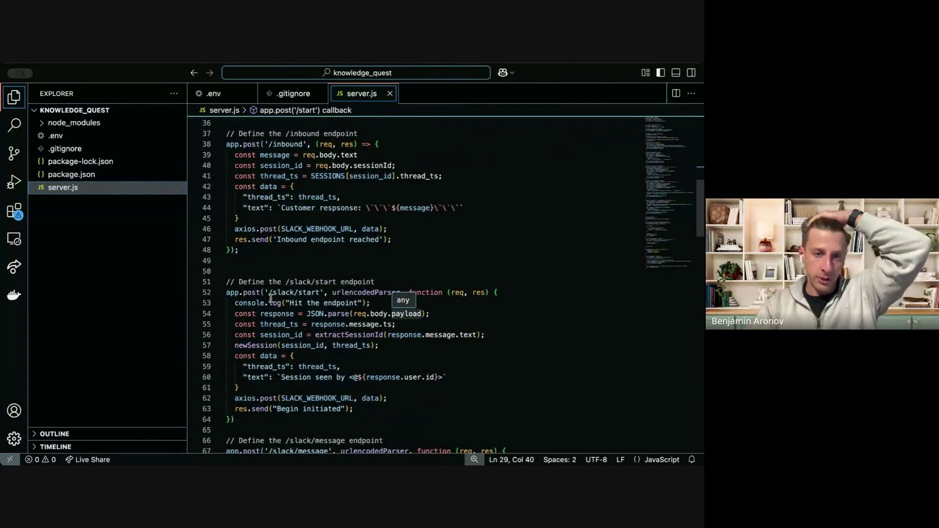
{"action": "scroll", "coordinate": [284, 344], "scroll_direction": "down", "scroll_amount": 3}
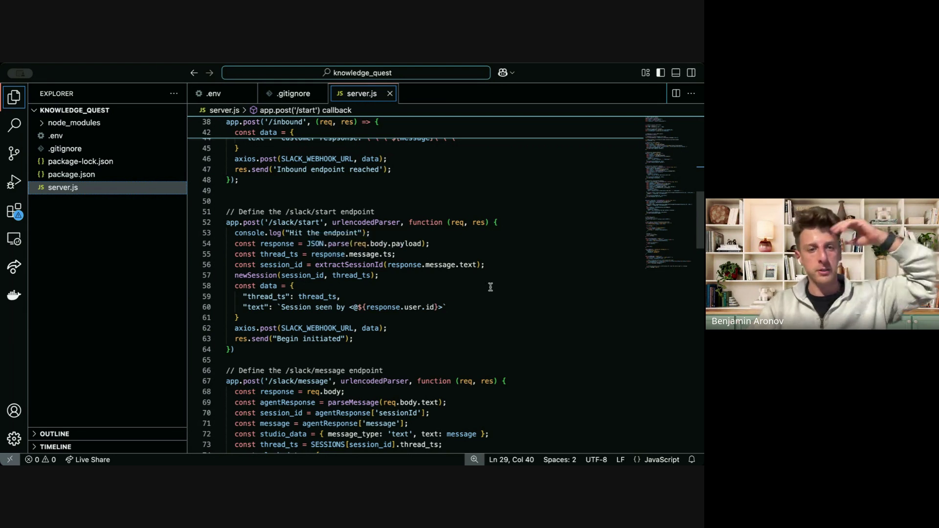
{"action": "mouse_move", "coordinate": [243, 307]}
{"action": "left_mouse_down"}
{"action": "mouse_move", "coordinate": [448, 307]}
{"action": "mouse_move", "coordinate": [243, 307]}
{"action": "mouse_move", "coordinate": [235, 297]}
{"action": "mouse_move", "coordinate": [259, 301]}
{"action": "left_mouse_up"}
{"action": "left_click", "coordinate": [448, 308]}
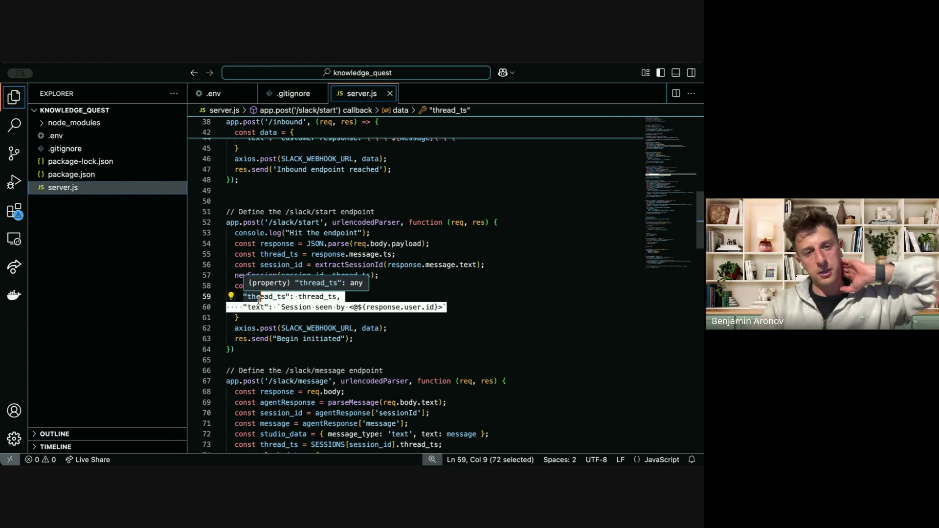
{"action": "left_click", "coordinate": [259, 300]}
Examine how the /inbound endpoint reads the message and session ID and looks up the Slack thread in SESSIONS.
{"action": "scroll", "coordinate": [259, 300], "scroll_direction": "up", "scroll_amount": 10}
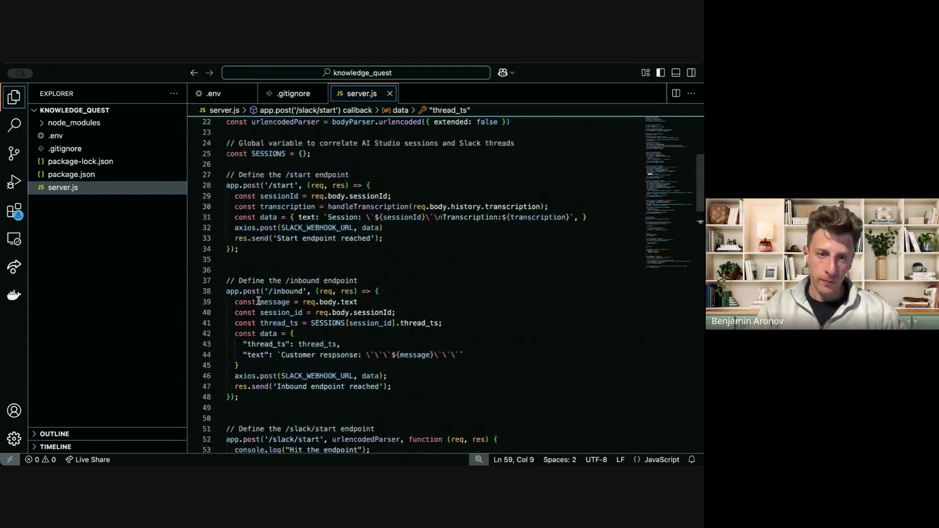
{"action": "scroll", "coordinate": [317, 354], "scroll_direction": "down", "scroll_amount": 5}
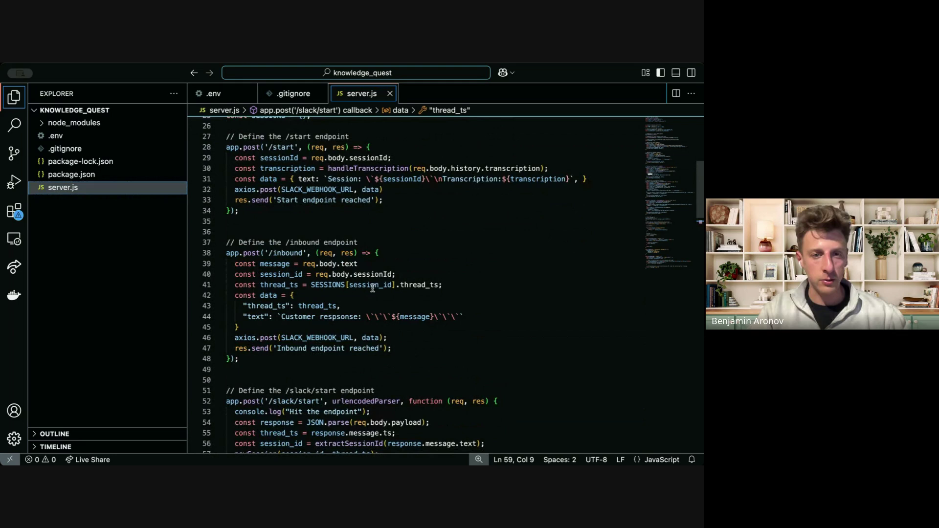
{"action": "left_click_drag", "start_coordinate": [228, 232], "coordinate": [358, 308]}
{"action": "left_click", "coordinate": [358, 308]}
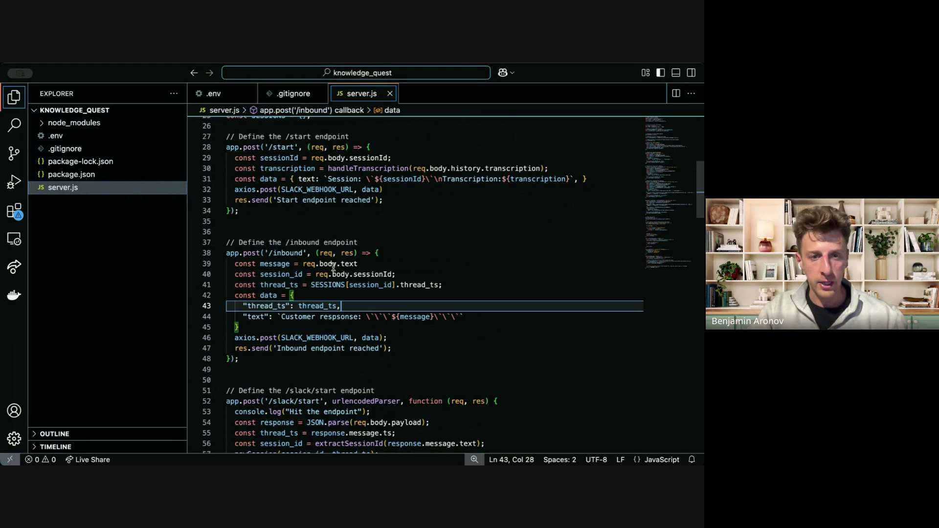
{"action": "left_click_drag", "start_coordinate": [361, 263], "coordinate": [243, 274]}
{"action": "left_click", "coordinate": [311, 263]}
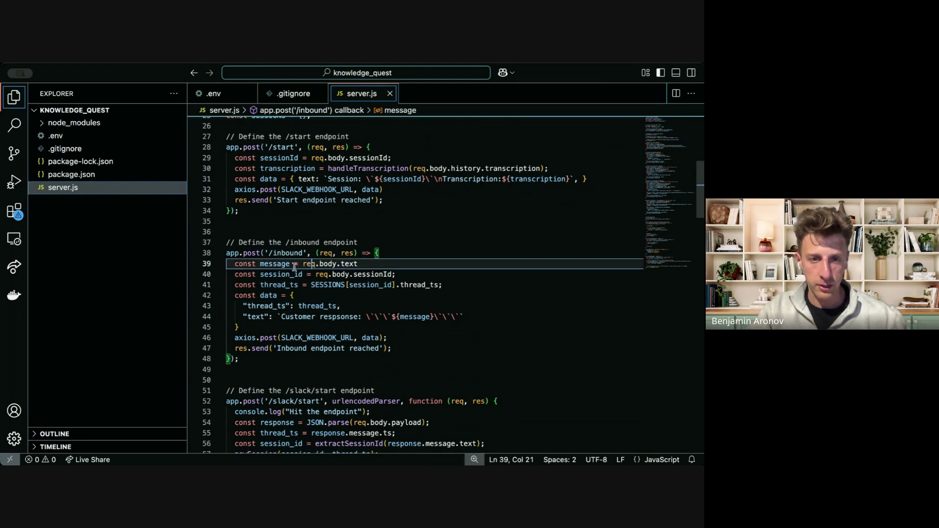
{"action": "double_click", "coordinate": [335, 286]}
Examine the newSession function and how it stores session_id and thread_ts in SESSIONS.
{"action": "scroll", "coordinate": [335, 286], "scroll_direction": "down", "scroll_amount": 15}
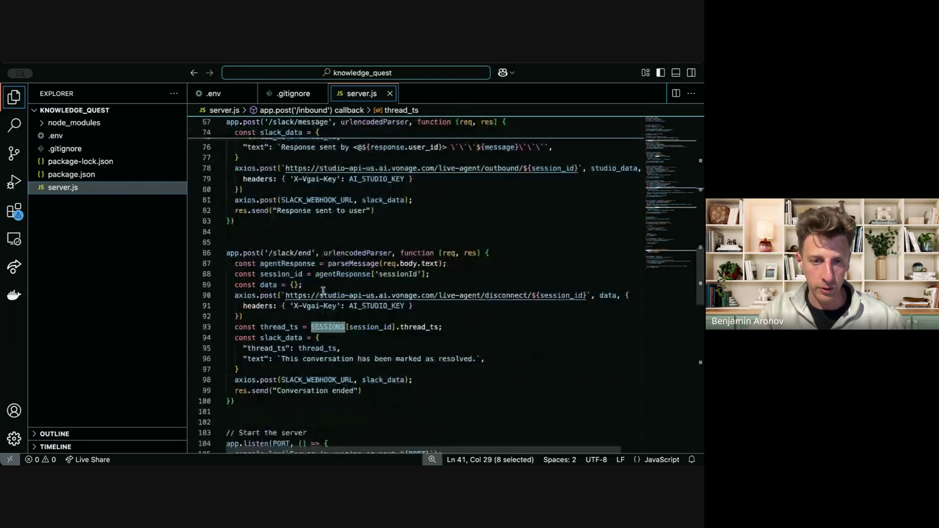
{"action": "scroll", "coordinate": [323, 291], "scroll_direction": "down", "scroll_amount": 6}
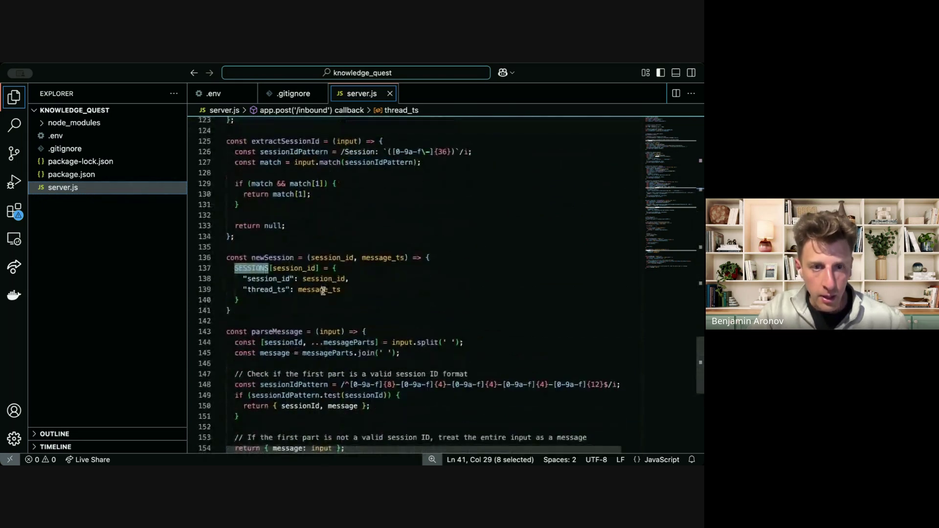
{"action": "left_click_drag", "start_coordinate": [256, 262], "coordinate": [260, 262]}
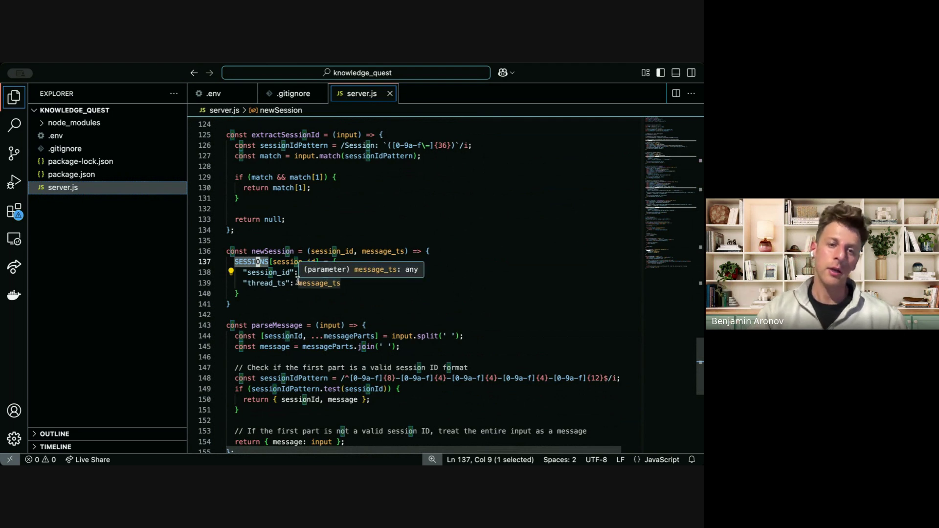
{"action": "double_click", "coordinate": [266, 273]}
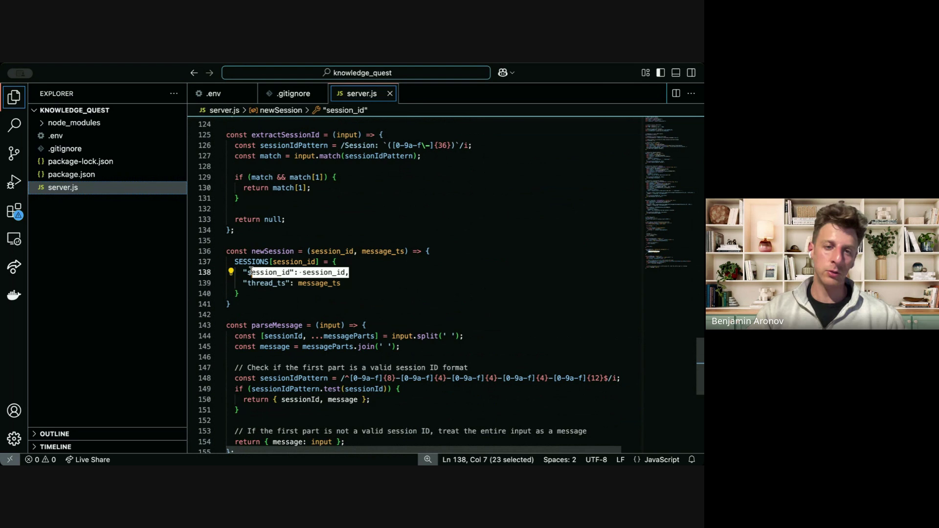
{"action": "left_click", "coordinate": [312, 296]}
{"action": "left_click_drag", "start_coordinate": [339, 284], "coordinate": [259, 288]}
{"action": "left_click", "coordinate": [260, 287]}
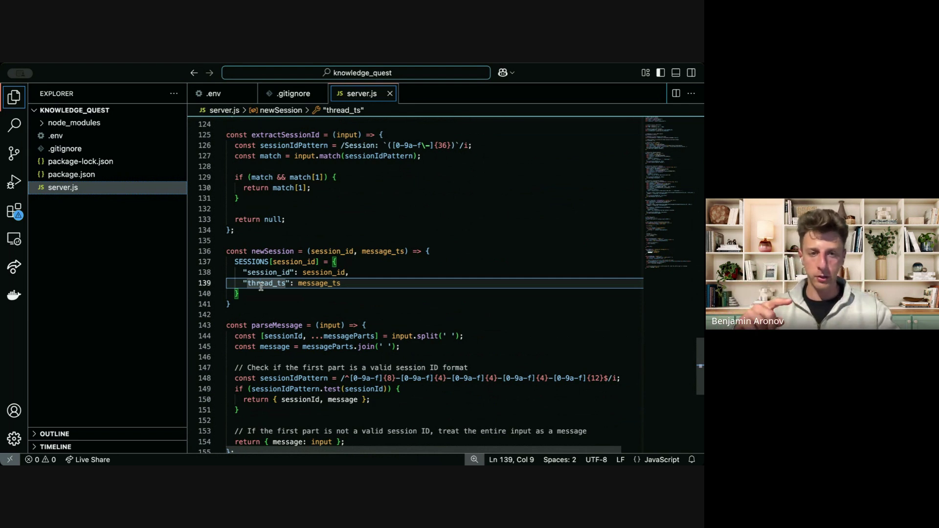
Examine the /slack/message endpoint: its session_id and studio_data variables, the live-agent outbound request and the X-Vgai-Key header.
{"action": "scroll", "coordinate": [289, 249], "scroll_direction": "up", "scroll_amount": 2}
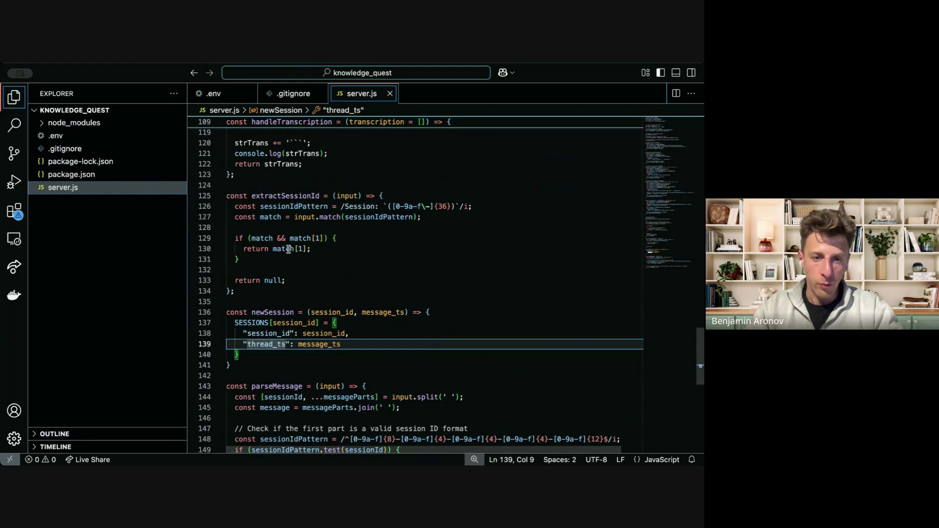
{"action": "scroll", "coordinate": [288, 250], "scroll_direction": "up", "scroll_amount": 3}
{"action": "scroll", "coordinate": [288, 249], "scroll_direction": "down", "scroll_amount": 2}
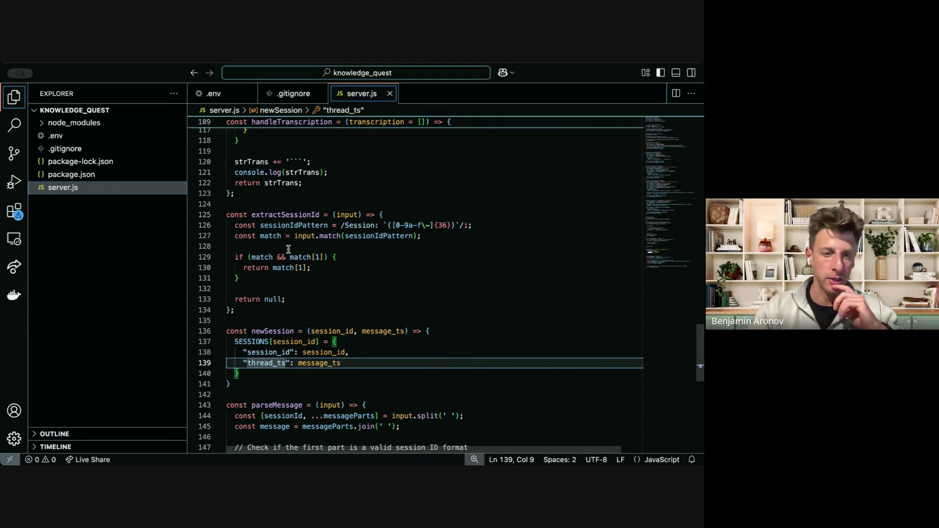
{"action": "scroll", "coordinate": [288, 249], "scroll_direction": "up", "scroll_amount": 12}
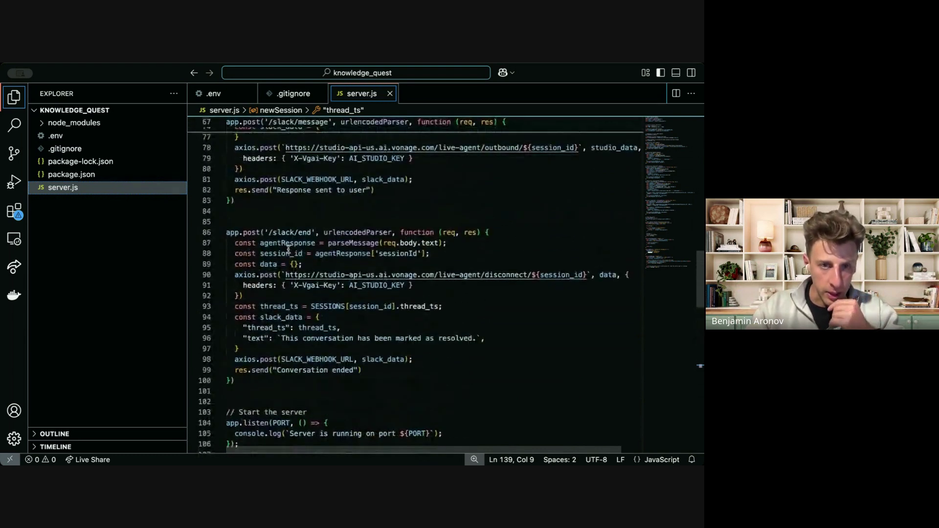
{"action": "scroll", "coordinate": [289, 250], "scroll_direction": "up", "scroll_amount": 5}
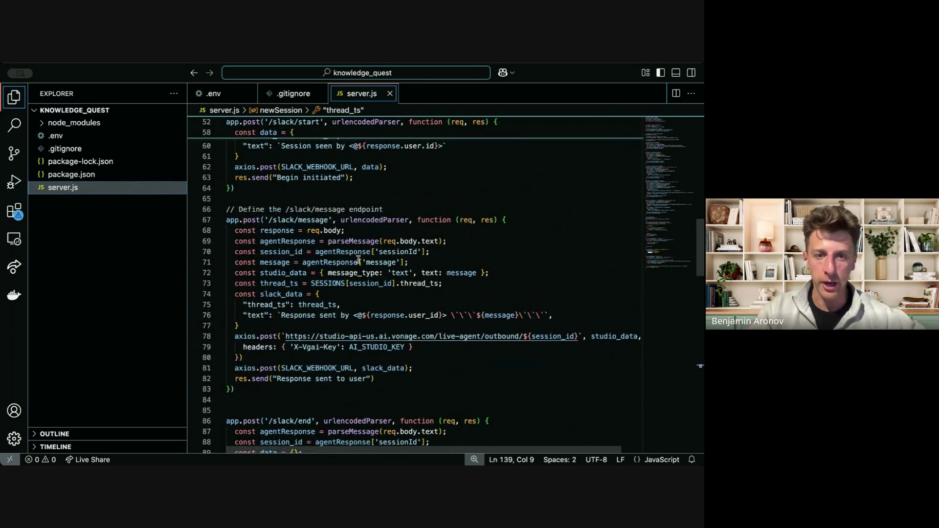
{"action": "left_click_drag", "start_coordinate": [446, 254], "coordinate": [265, 254]}
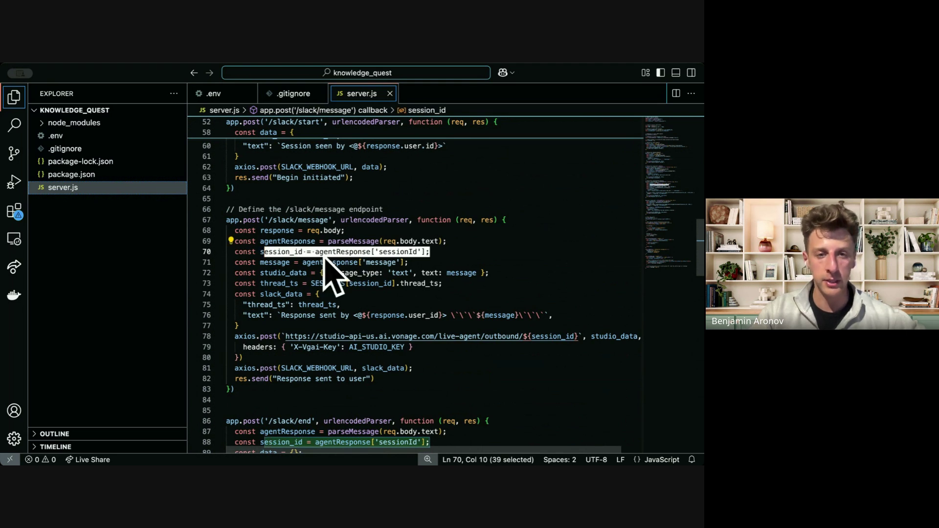
{"action": "left_click", "coordinate": [298, 272]}
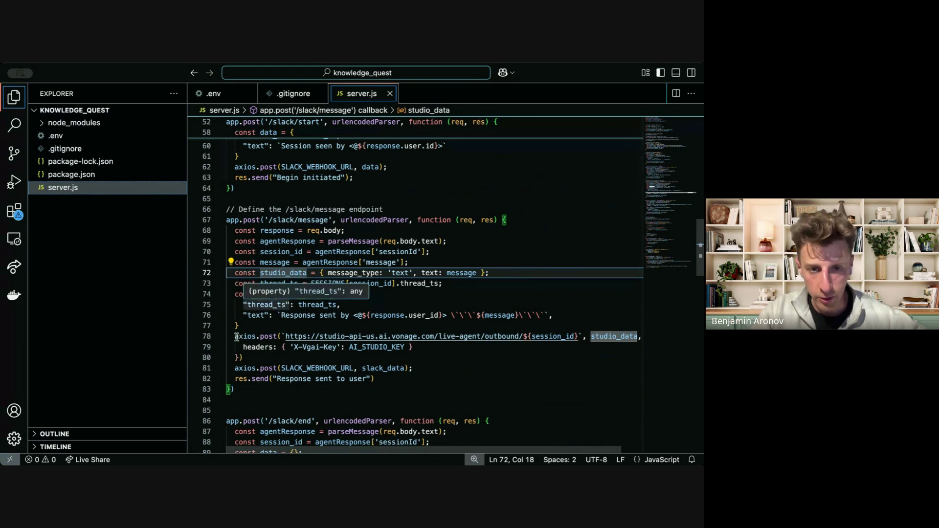
{"action": "left_click_drag", "start_coordinate": [234, 336], "coordinate": [524, 338]}
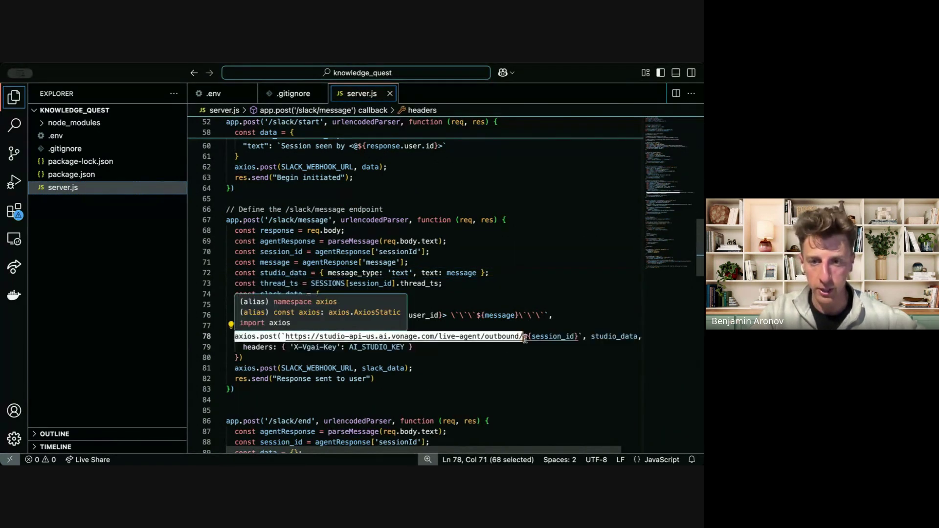
{"action": "left_click", "coordinate": [551, 337]}
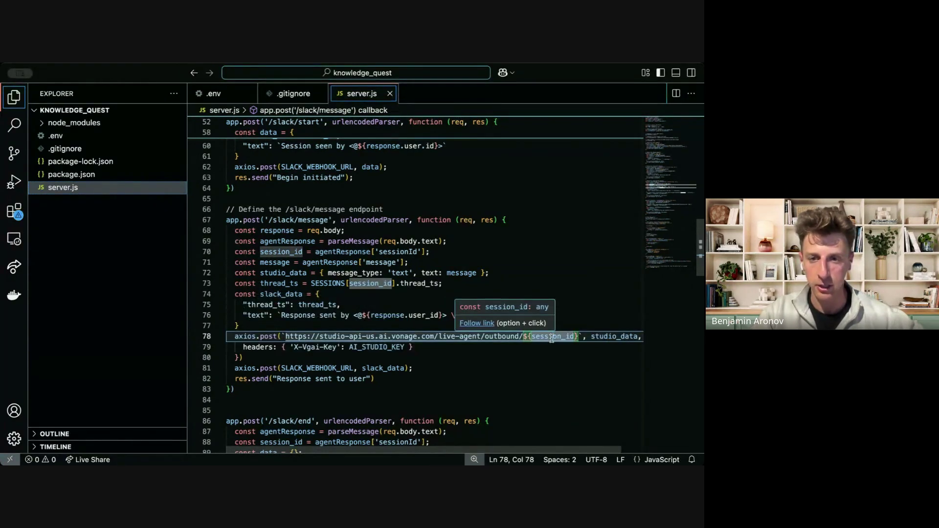
{"action": "scroll", "coordinate": [551, 355], "scroll_direction": "right", "scroll_amount": 2}
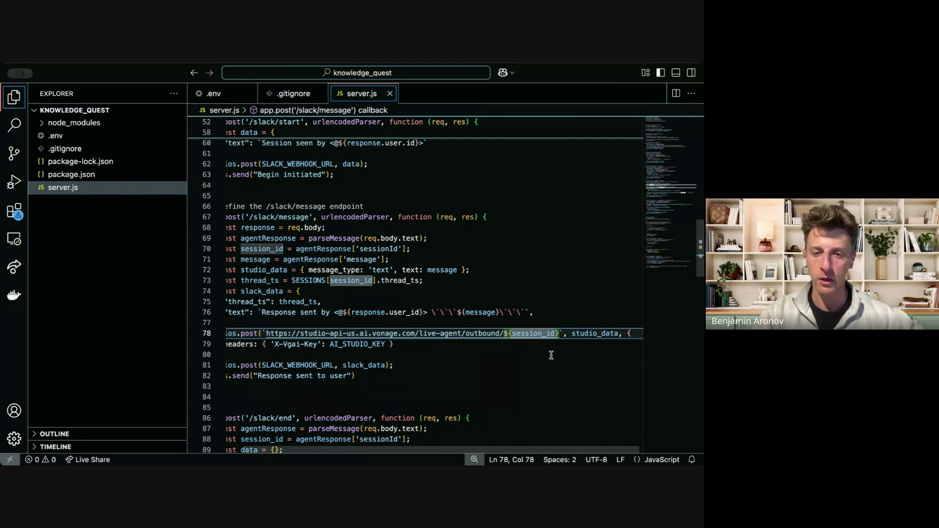
{"action": "scroll", "coordinate": [551, 355], "scroll_direction": "left", "scroll_amount": 1}
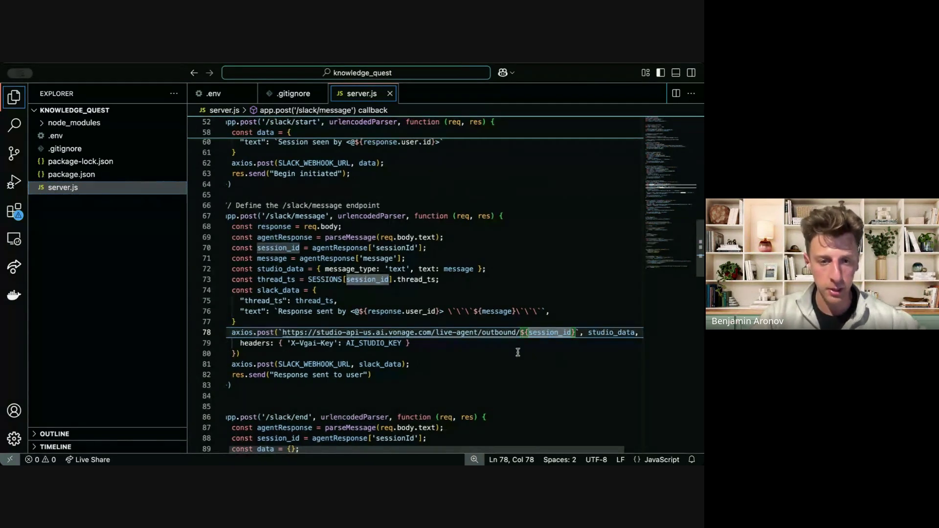
{"action": "left_click_drag", "start_coordinate": [415, 343], "coordinate": [342, 343]}
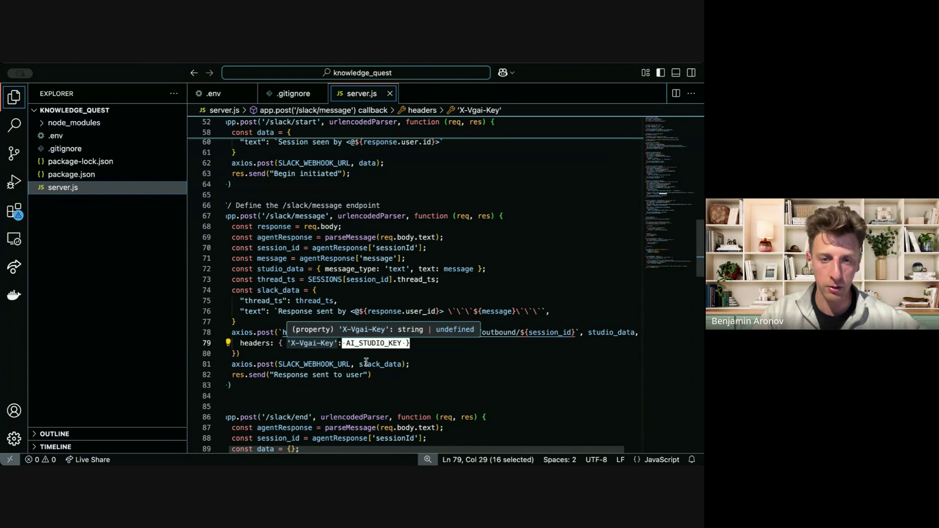
{"action": "left_click", "coordinate": [477, 365]}
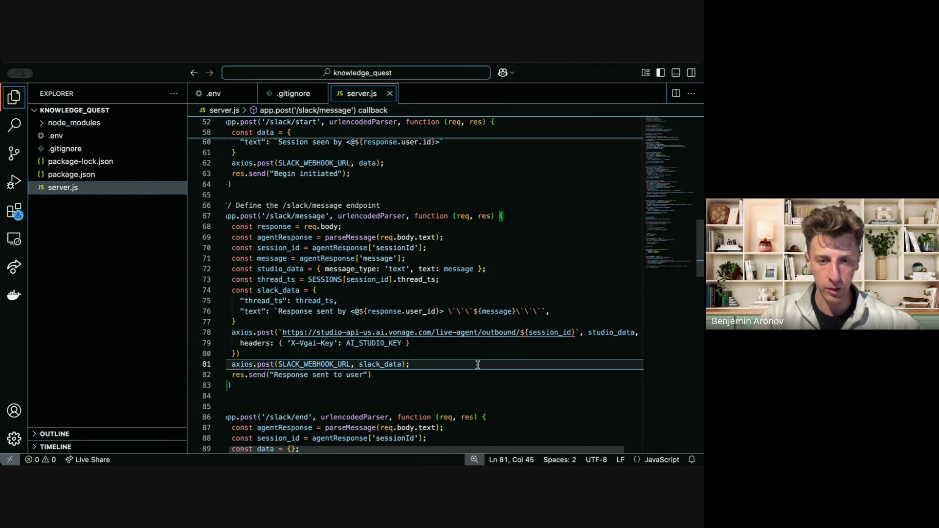
Review the /slack/end endpoint, including its live-agent disconnect request and closing Slack message.
{"action": "scroll", "coordinate": [477, 365], "scroll_direction": "up", "scroll_amount": 3}
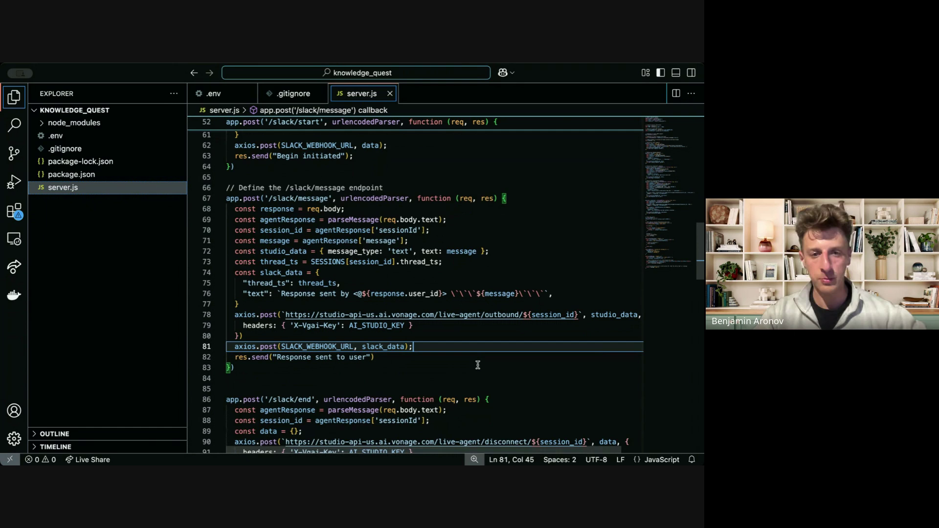
{"action": "scroll", "coordinate": [477, 364], "scroll_direction": "down", "scroll_amount": 10}
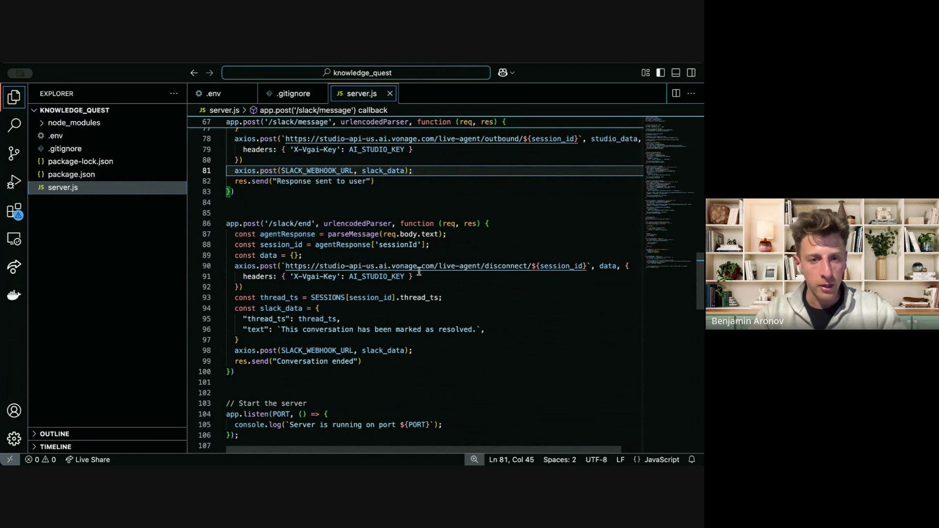
{"action": "scroll", "coordinate": [419, 272], "scroll_direction": "down", "scroll_amount": 1}
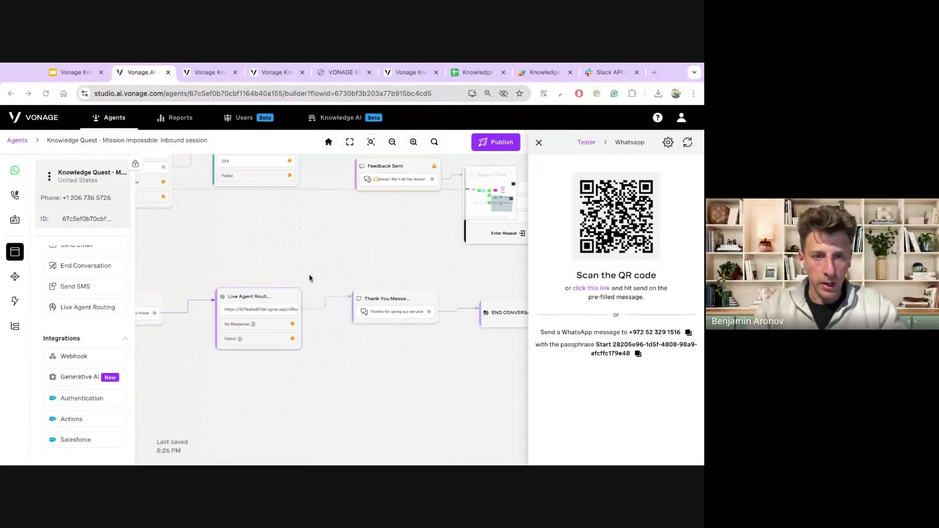
Review the Live Agent Routing node's start, inbound, outbound and stop connection endpoints, then save and close the node.
{"action": "left_click", "coordinate": [274, 313]}
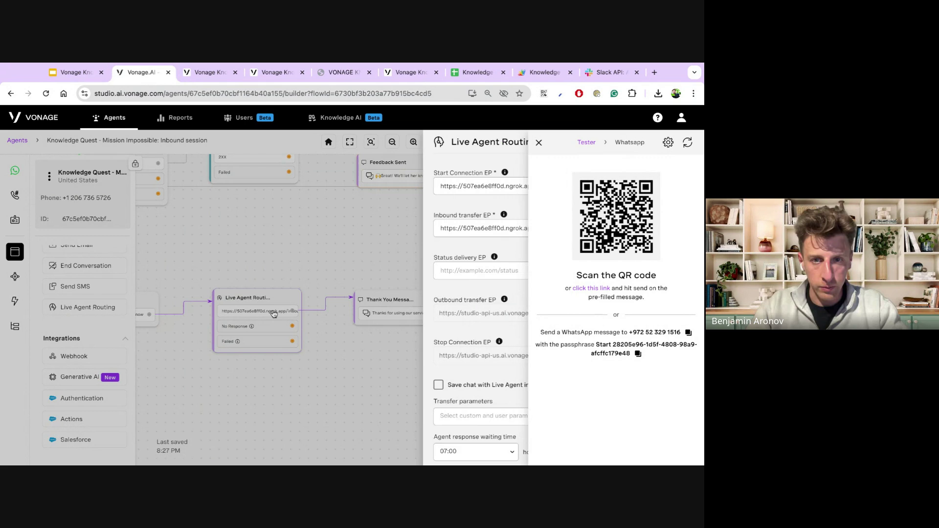
{"action": "left_click", "coordinate": [668, 143]}
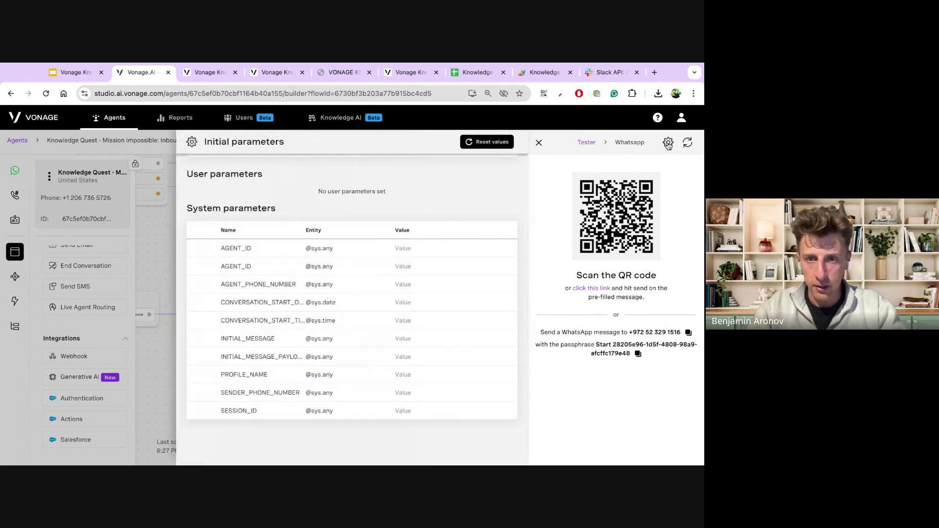
{"action": "left_click", "coordinate": [668, 143]}
{"action": "left_click", "coordinate": [539, 143]}
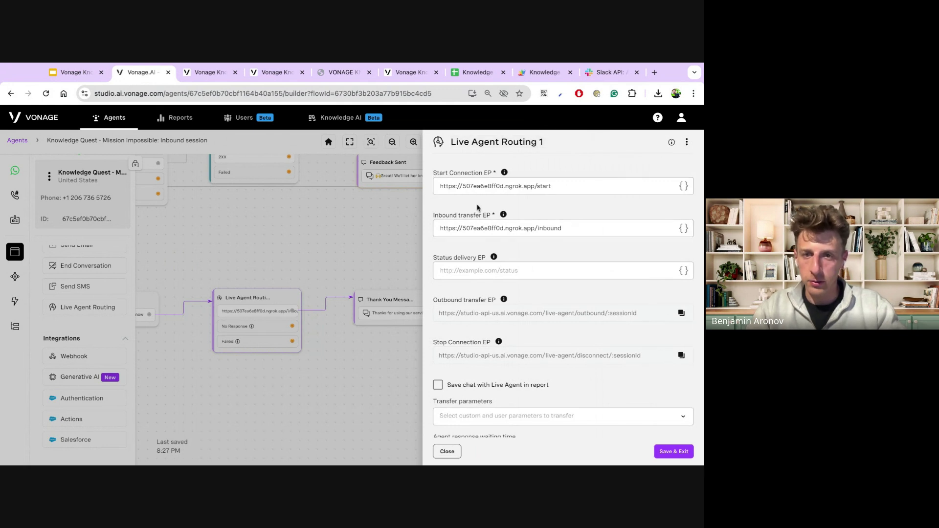
{"action": "scroll", "coordinate": [478, 215], "scroll_direction": "down", "scroll_amount": 1}
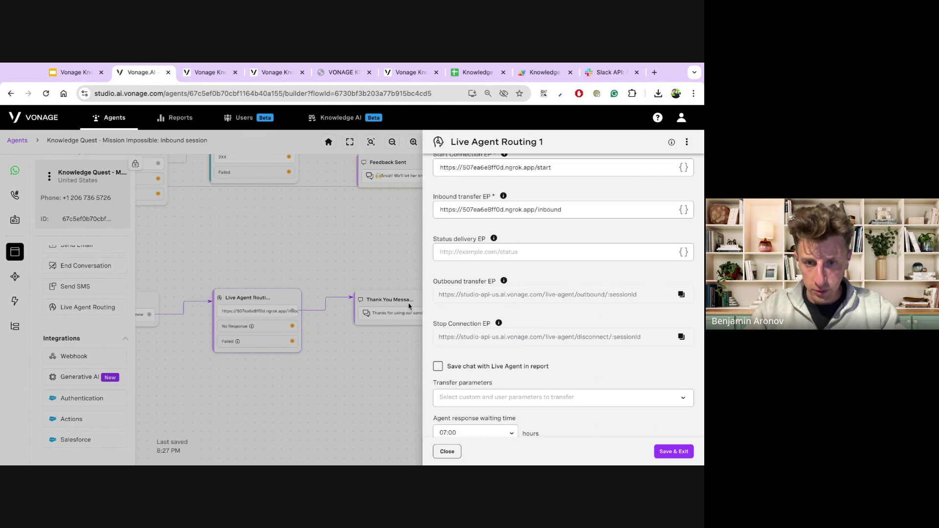
{"action": "left_click", "coordinate": [673, 451]}
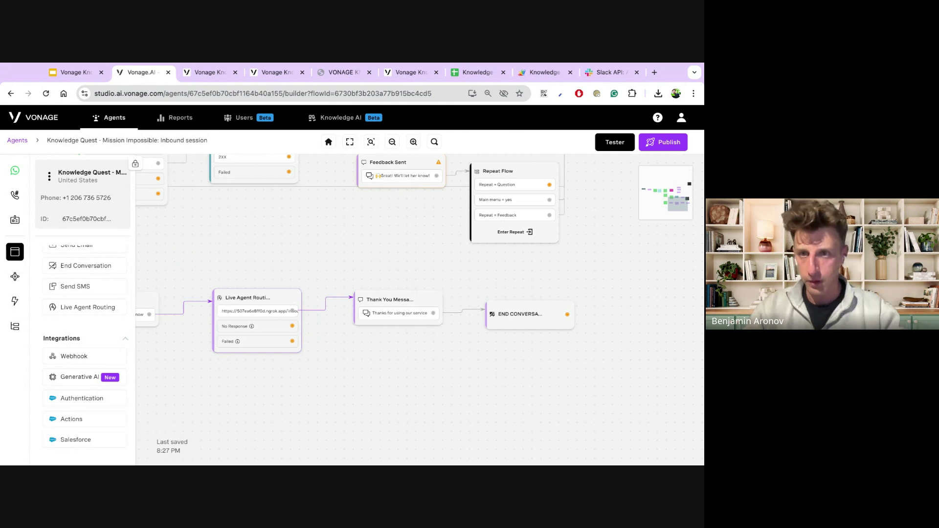
Open the agent tester, switch to WhatsApp and choose the live chat option in the Vonage AI DEV 5 conversation.
{"action": "left_click", "coordinate": [617, 144]}
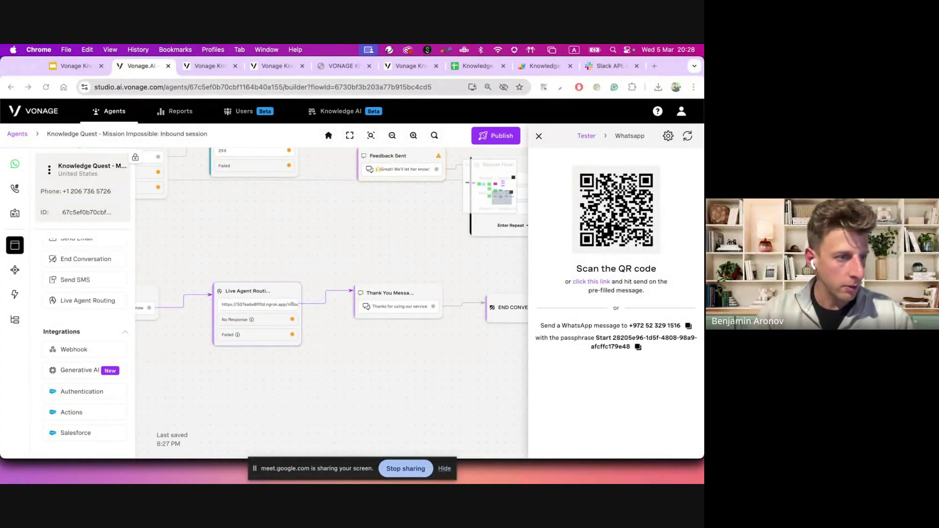
{"action": "key", "text": "super+Tab"}
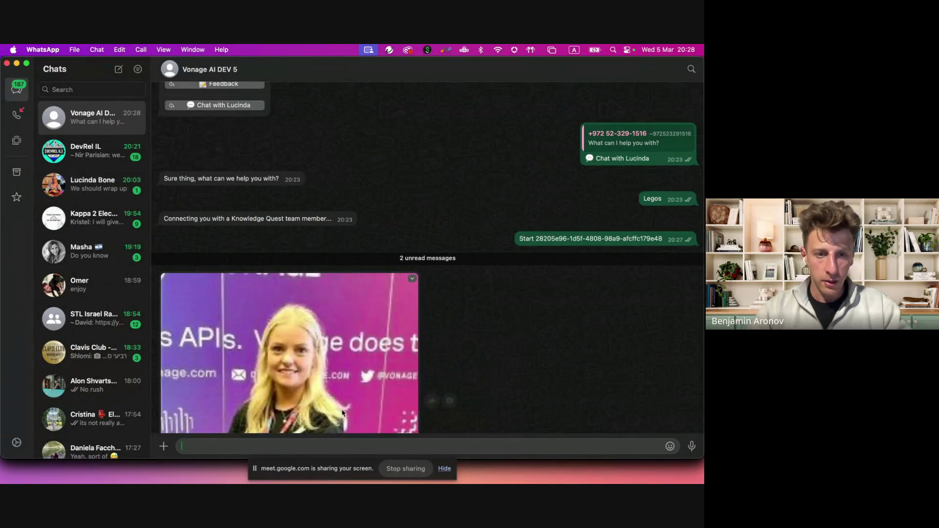
{"action": "scroll", "coordinate": [358, 336], "scroll_direction": "down", "scroll_amount": 5}
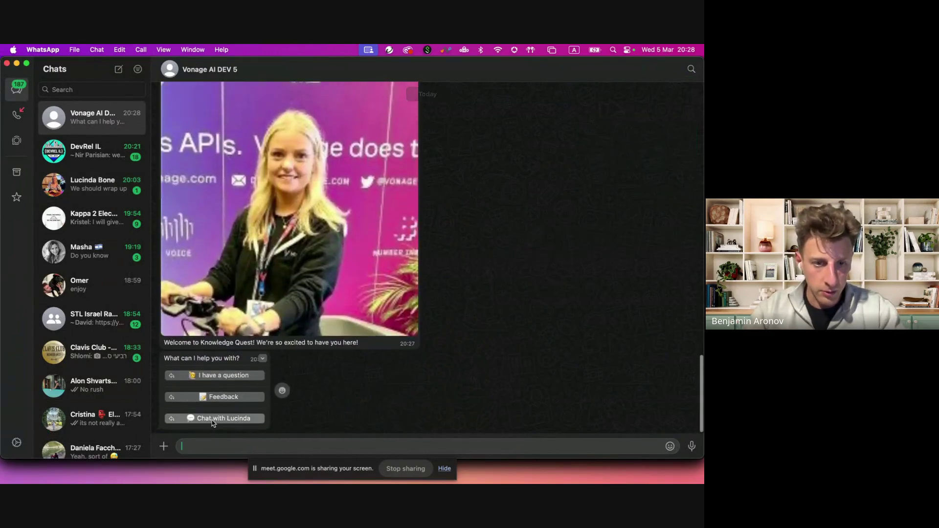
{"action": "left_click", "coordinate": [212, 419]}
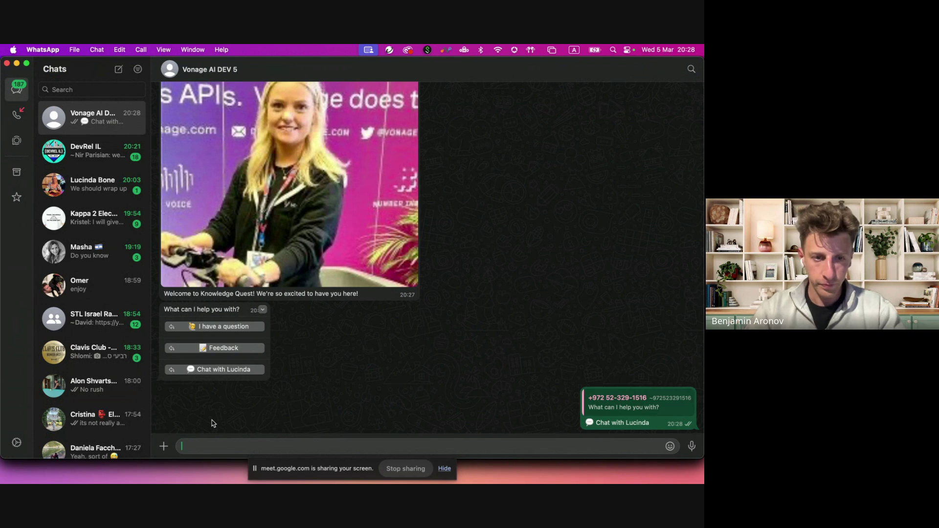
Send "Lego giveaway!" as the inquiry in the WhatsApp conversation.
{"action": "type", "text": "Legos"}
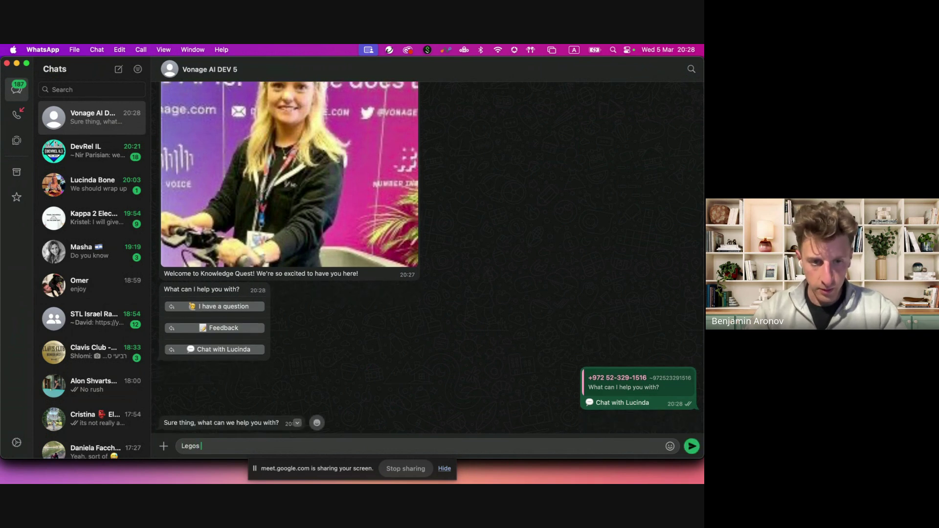
{"action": "key", "text": "BackSpace"}
{"action": "type", "text": "giveaway!"}
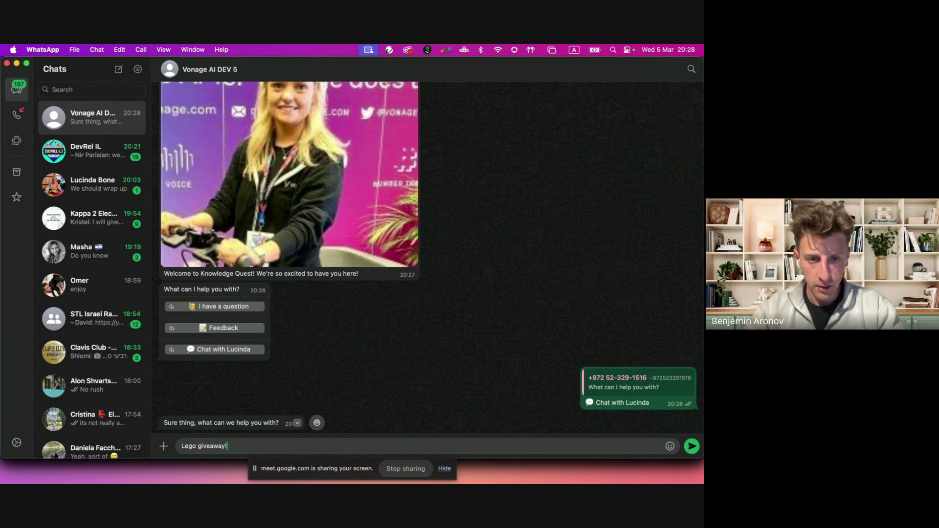
{"action": "key", "text": "Return"}
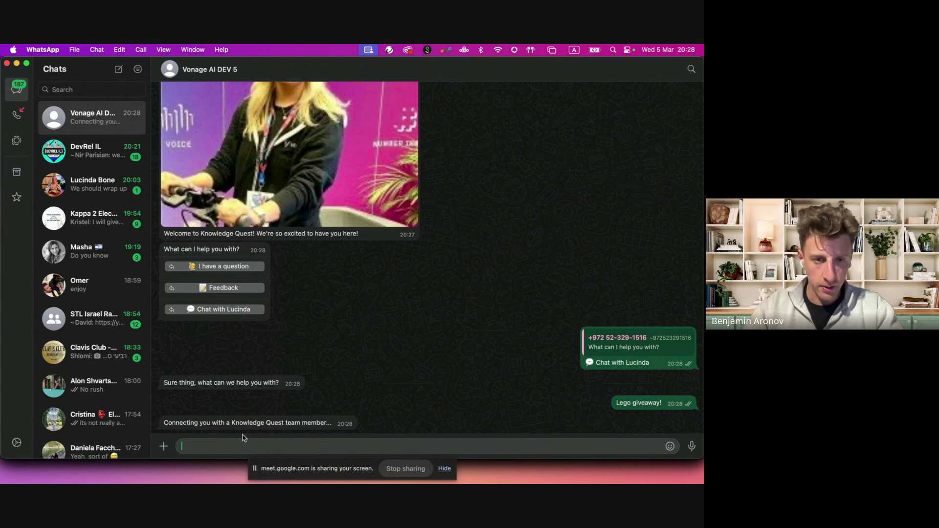
Switch to Slack, run the Knowledge Quest Agent's Start a ticket shortcut on the new session message and open its thread.
{"action": "key", "text": "super+Tab"}
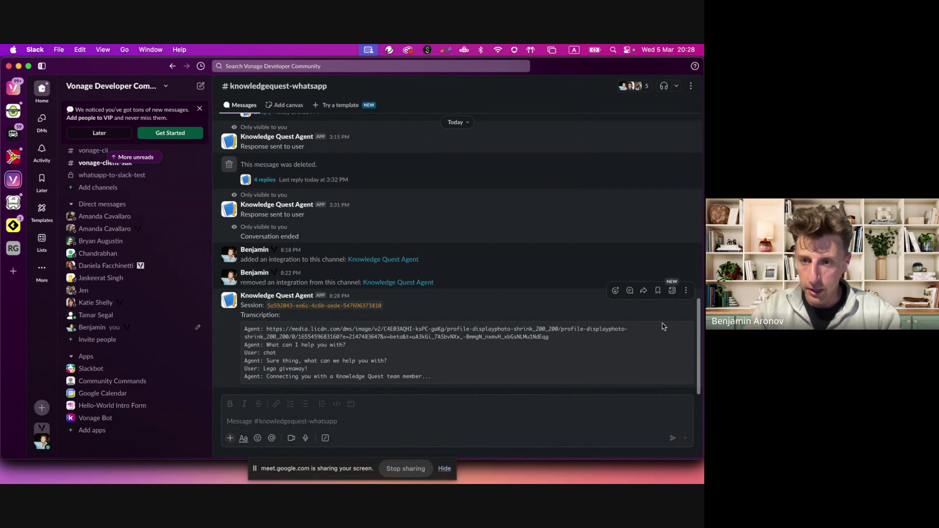
{"action": "left_click", "coordinate": [686, 292]}
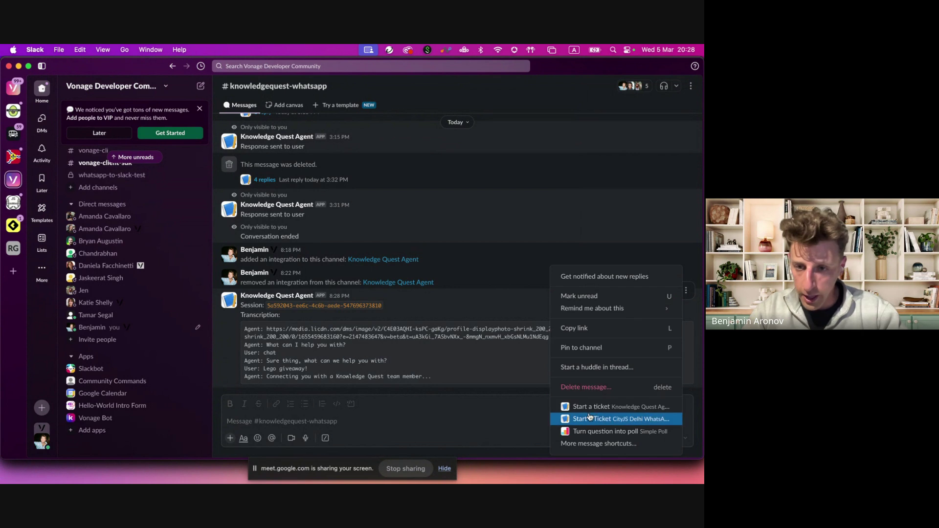
{"action": "left_click", "coordinate": [599, 410]}
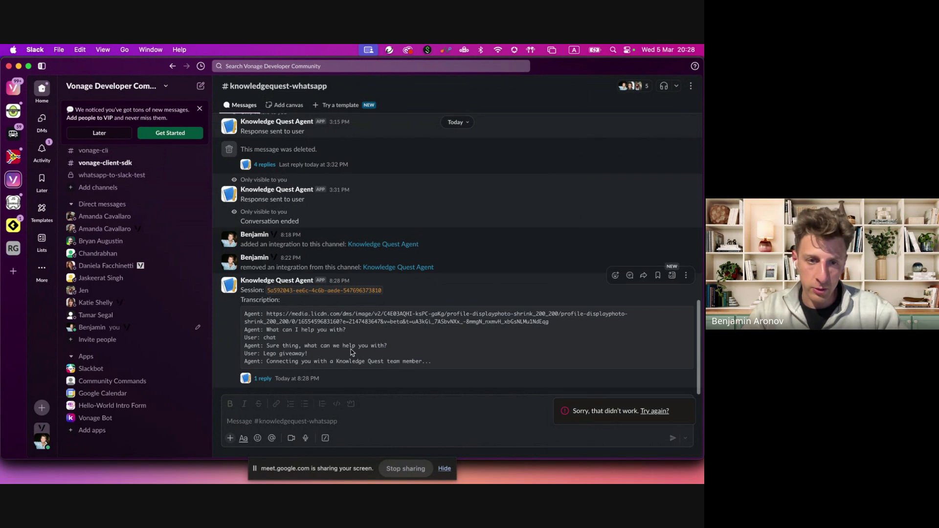
{"action": "left_click", "coordinate": [268, 380]}
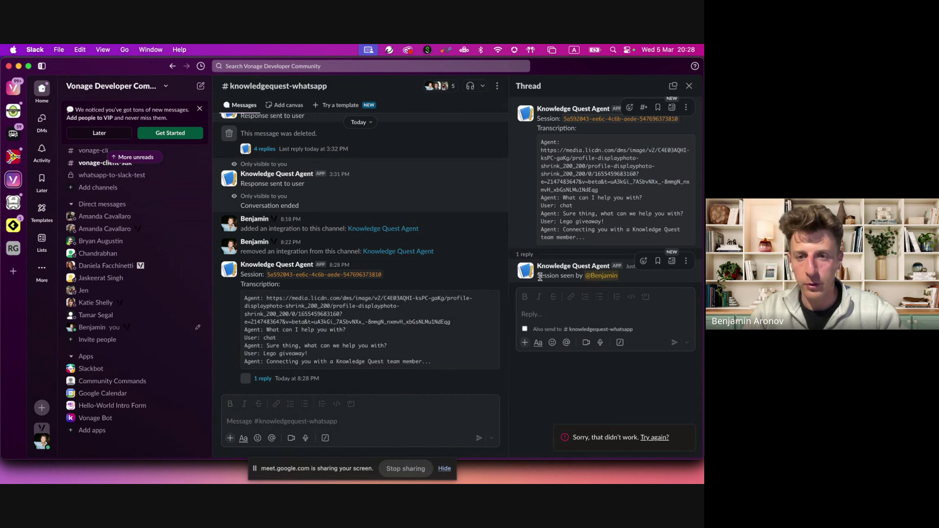
{"action": "left_click_drag", "start_coordinate": [537, 277], "coordinate": [628, 281]}
{"action": "left_click", "coordinate": [633, 282]}
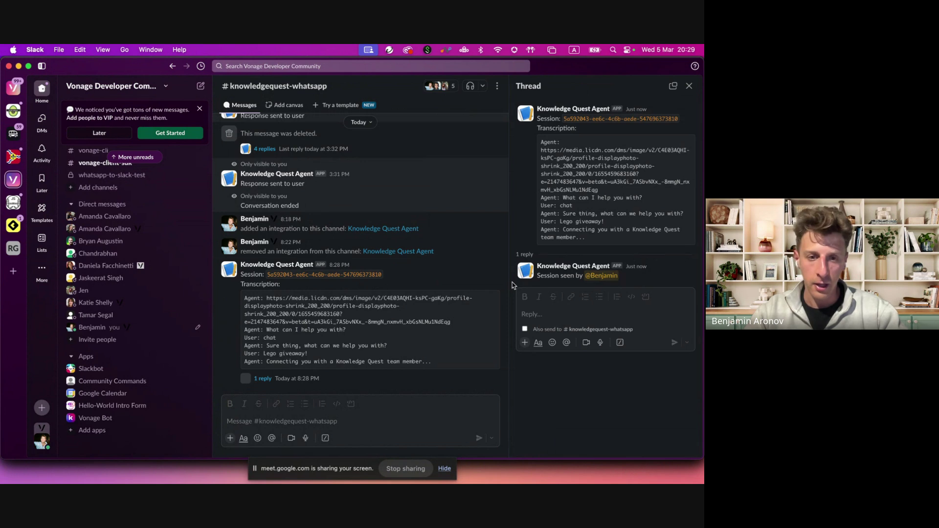
{"action": "left_click", "coordinate": [268, 419]}
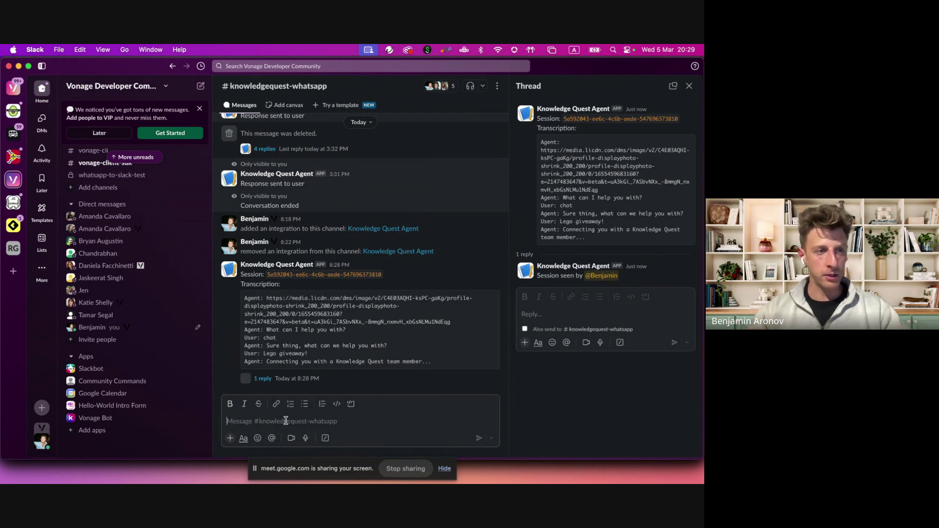
{"action": "type", "text": "/"}
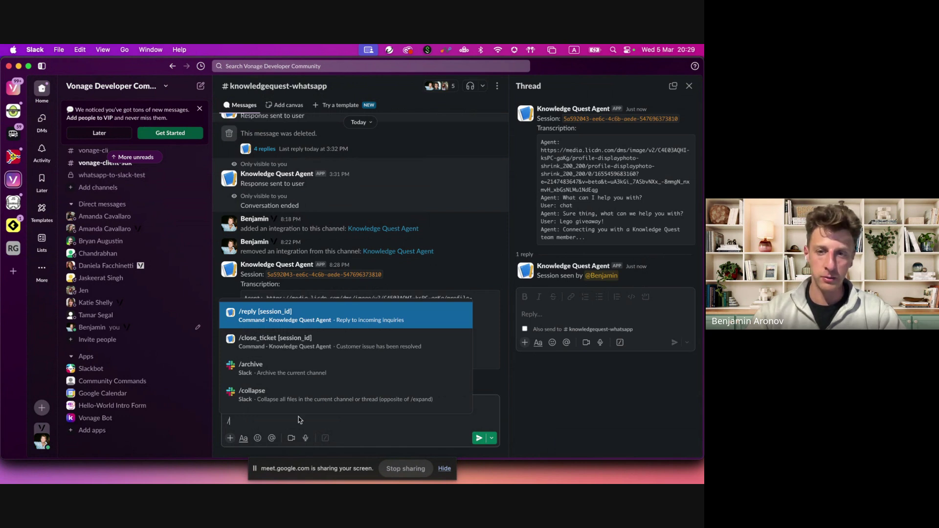
{"action": "key", "text": "BackSpace"}
{"action": "left_click", "coordinate": [532, 317]}
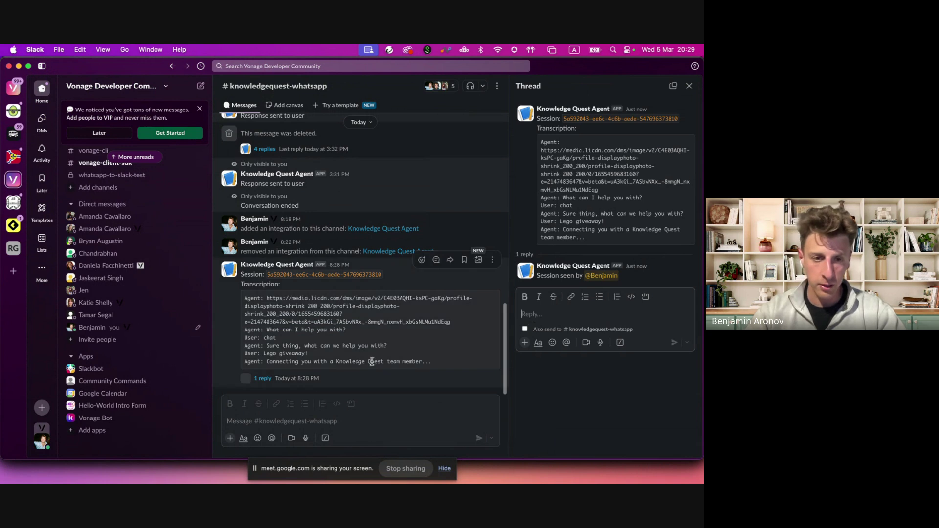
Compose a /reply command in the knowledgequest-whatsapp channel with the session ID copied from the newest Knowledge Quest Agent message.
{"action": "left_click", "coordinate": [259, 422]}
{"action": "type", "text": "/gi"}
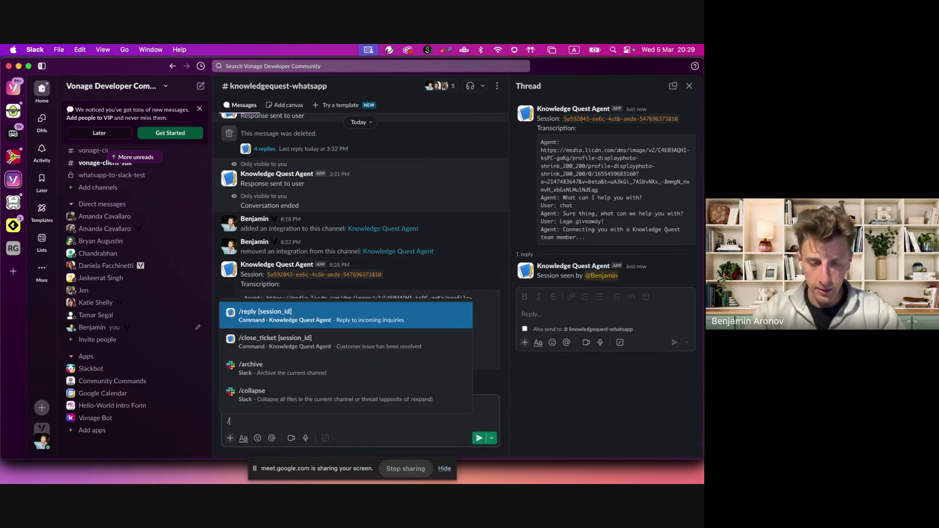
{"action": "key", "text": "BackSpace"}
{"action": "key", "text": "BackSpace"}
{"action": "type", "text": "re"}
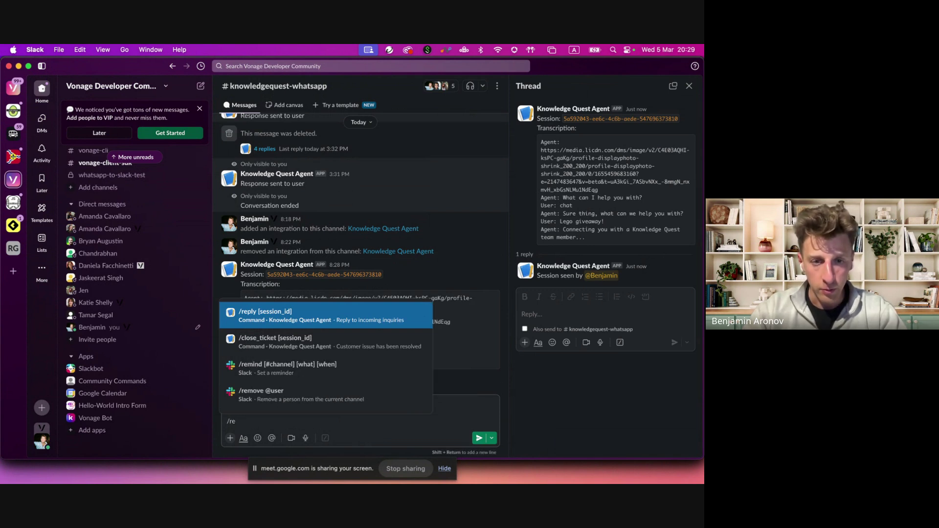
{"action": "key", "text": "Tab"}
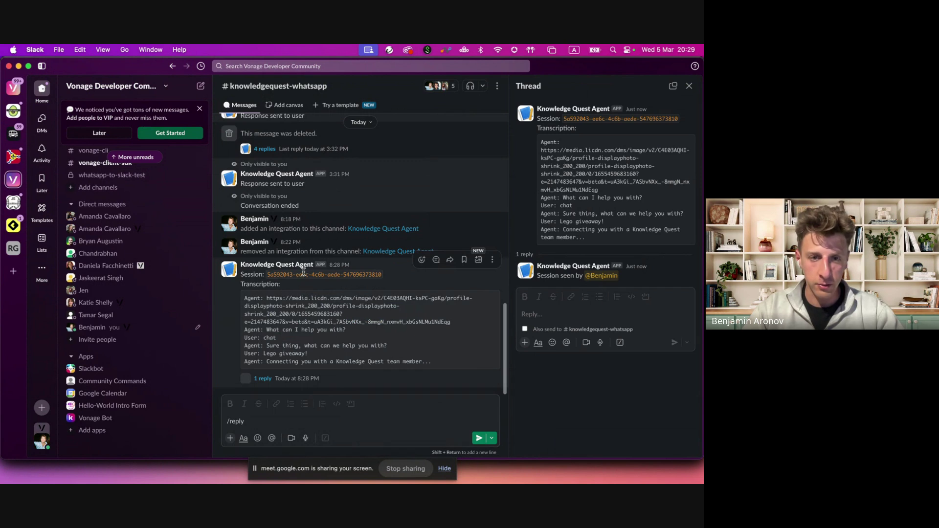
{"action": "double_click", "coordinate": [303, 273]}
{"action": "key", "text": "super+c"}
{"action": "left_click", "coordinate": [255, 427]}
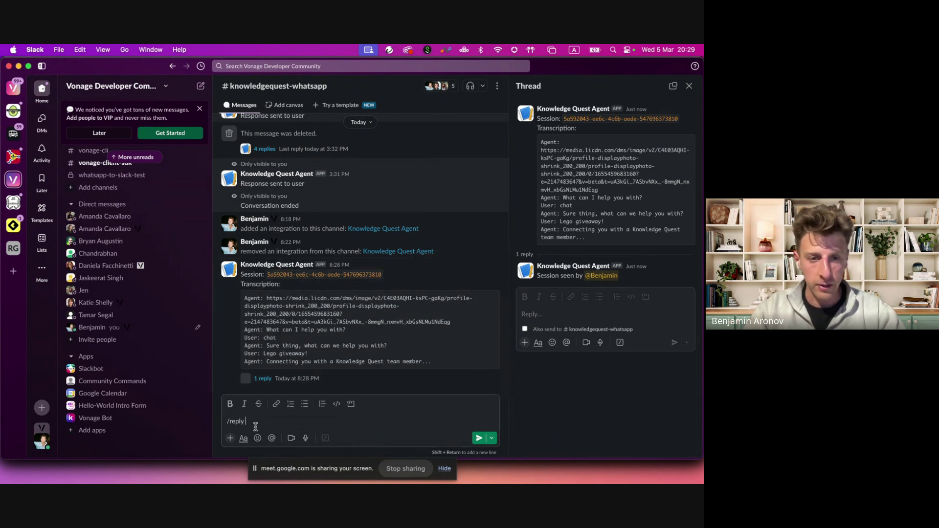
{"action": "key", "text": "super+v"}
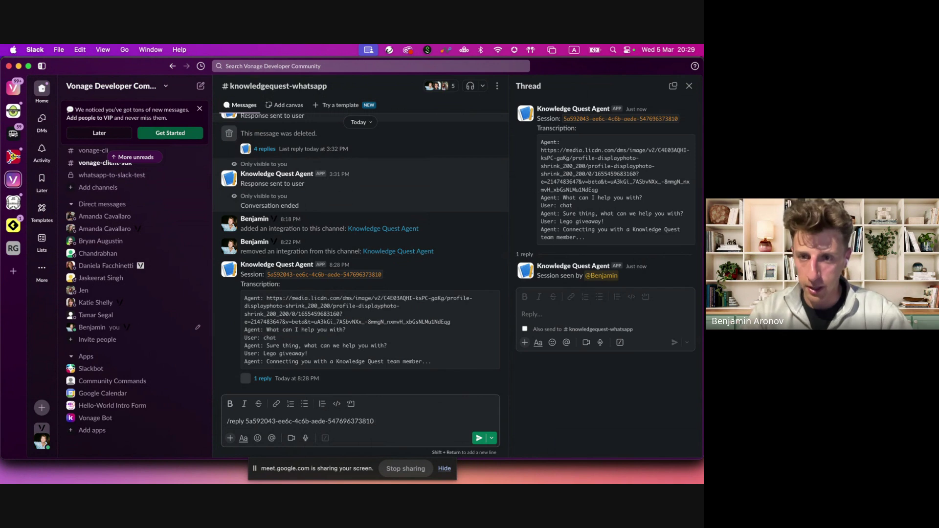
Add the message "Legos will go to the winner. I wish you luck!" to the /reply command and send it.
{"action": "type", "text": "L"}
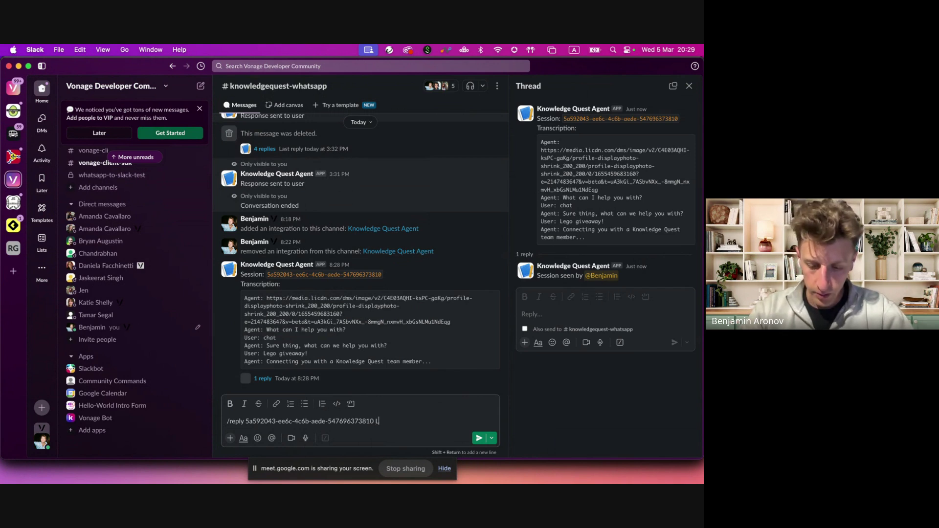
{"action": "type", "text": "egos will go"}
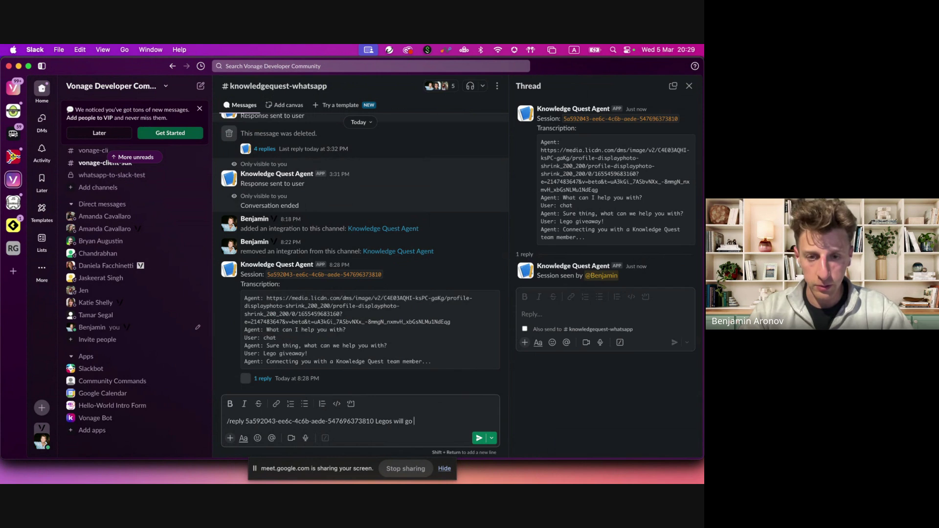
{"action": "type", "text": " to the winner"}
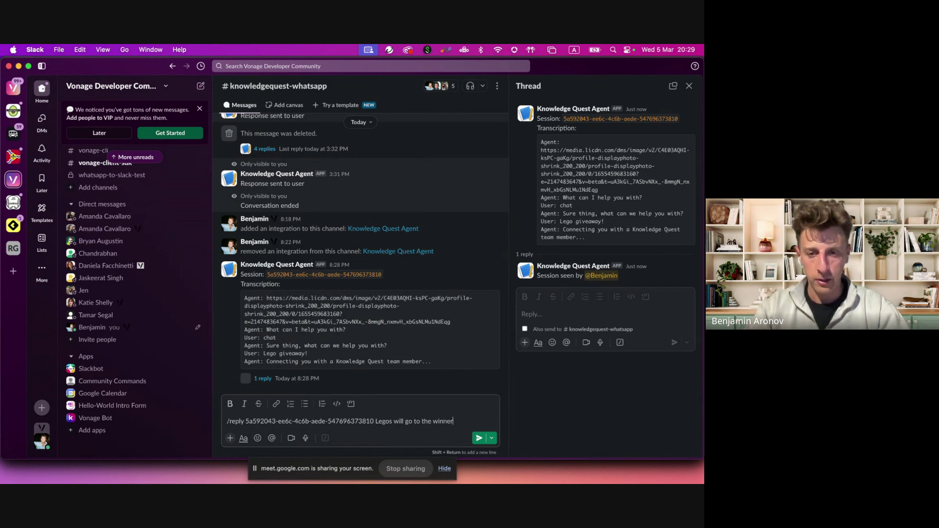
{"action": "type", "text": ". What"}
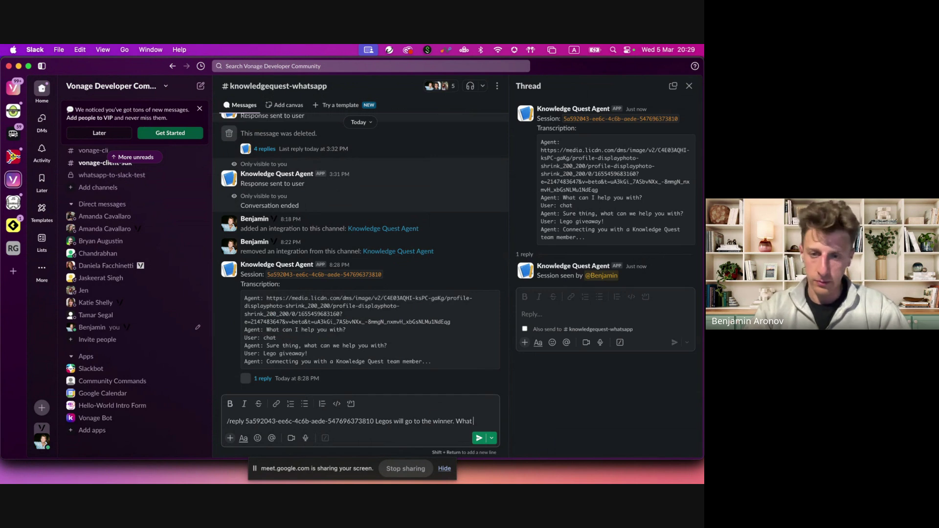
{"action": "key", "text": "BackSpace"}
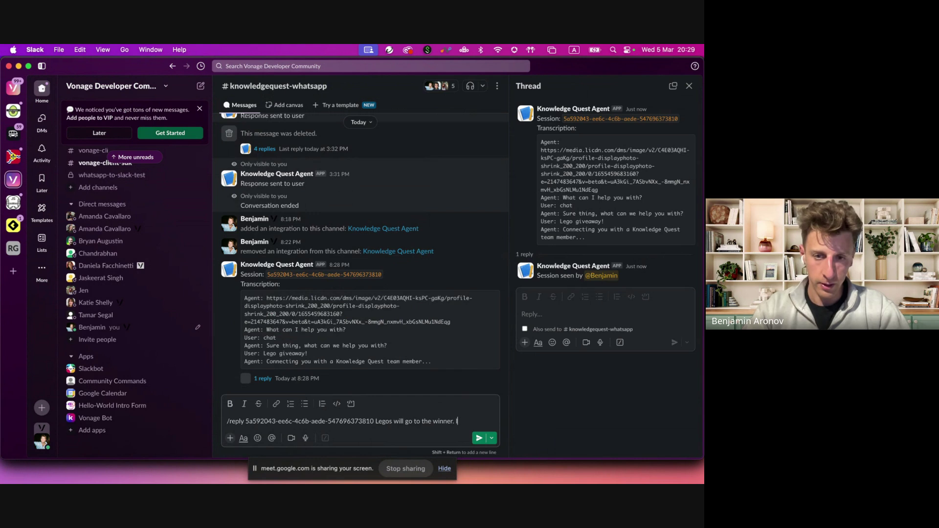
{"action": "type", "text": "I wish you luck!"}
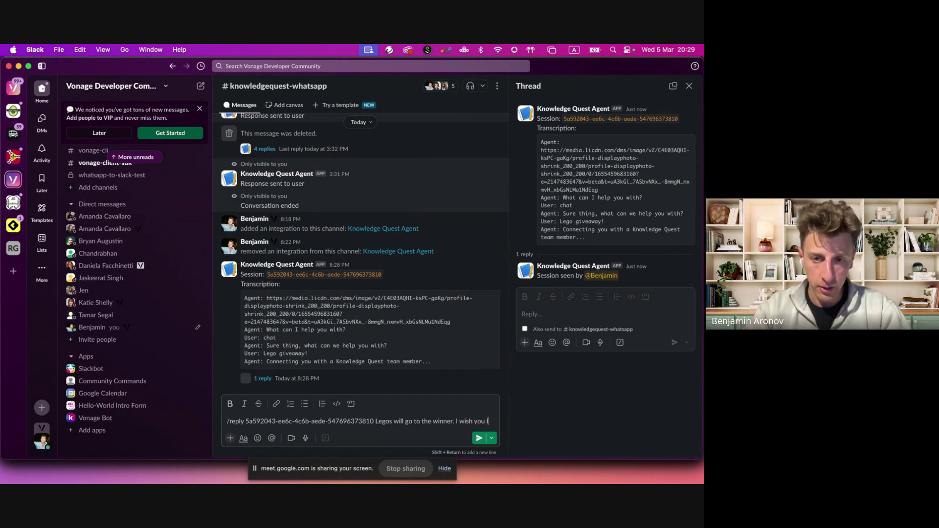
{"action": "key", "text": "Return"}
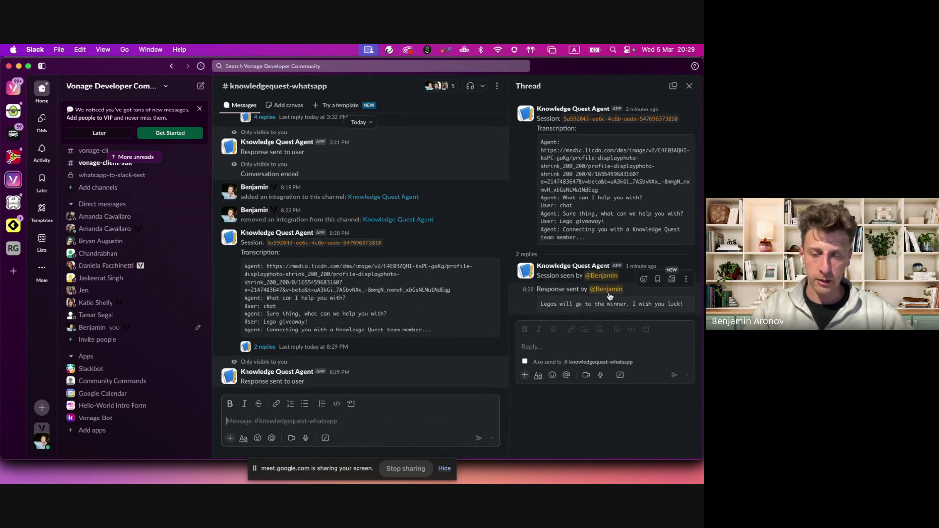
Switch to WhatsApp and send "Thanks for you help! See you later" in the Vonage AI DEV 5 chat.
{"action": "mouse_move", "coordinate": [615, 296]}
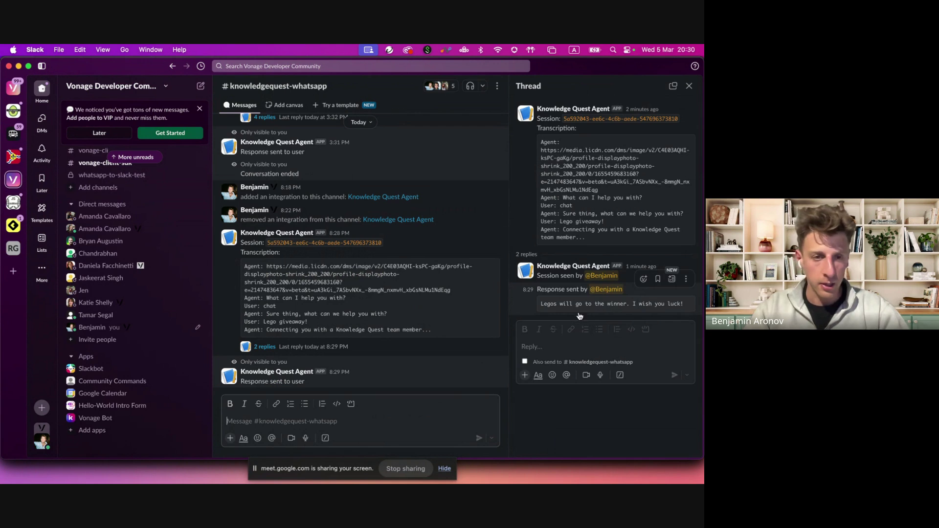
{"action": "key", "text": "super+Tab"}
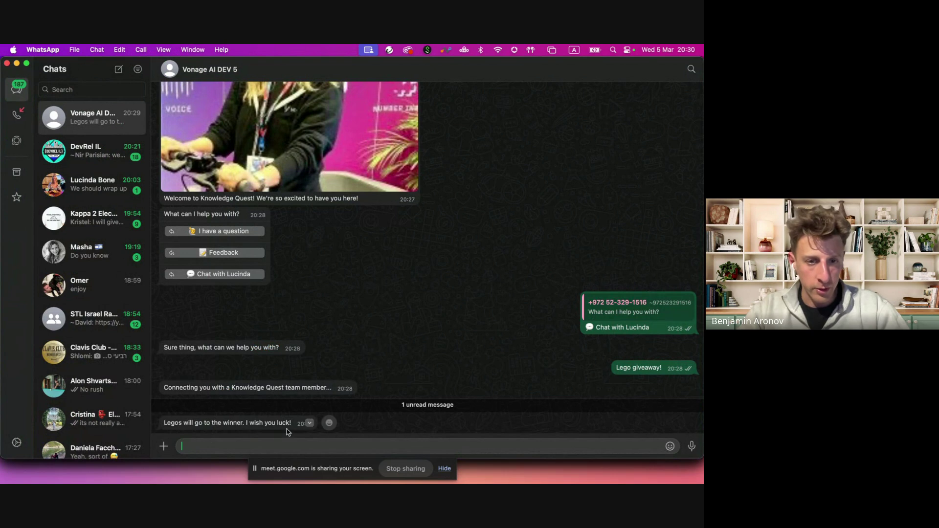
{"action": "type", "text": "T"}
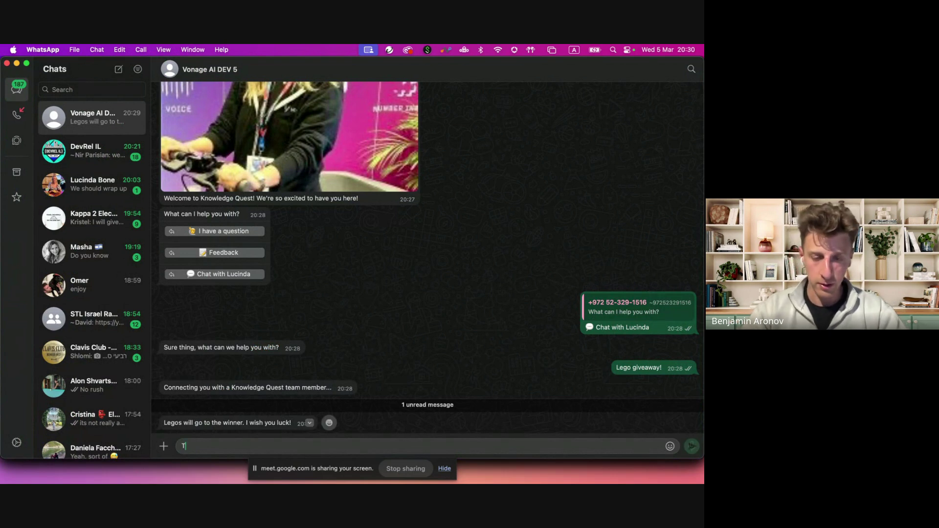
{"action": "type", "text": "hanks for you help"}
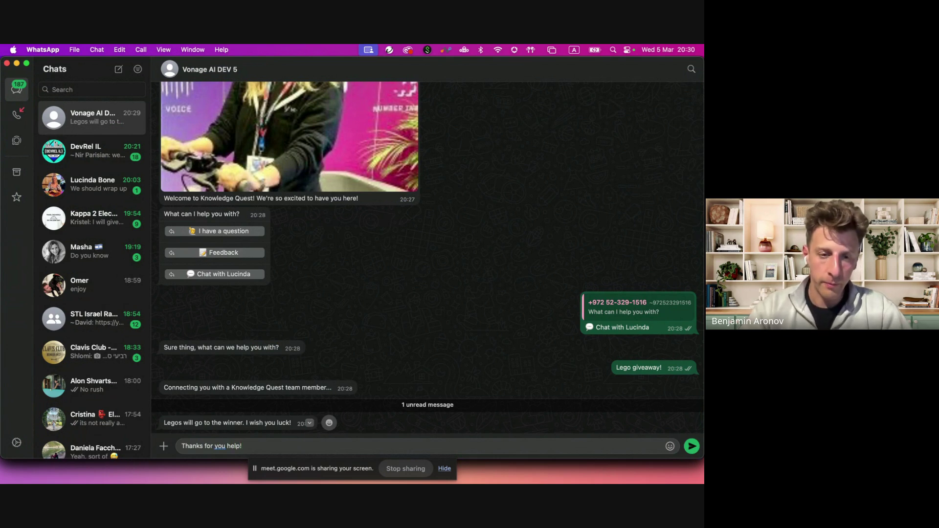
{"action": "type", "text": "! See you later"}
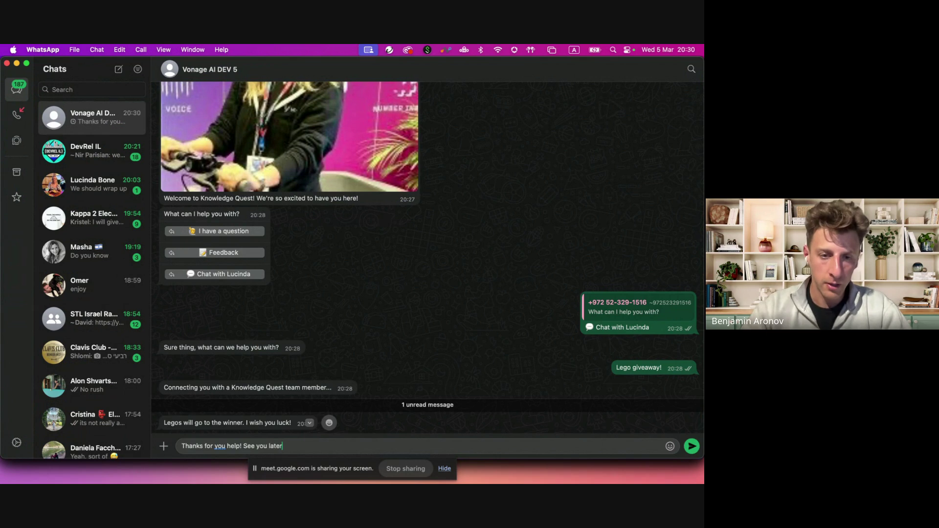
{"action": "key", "text": "Return"}
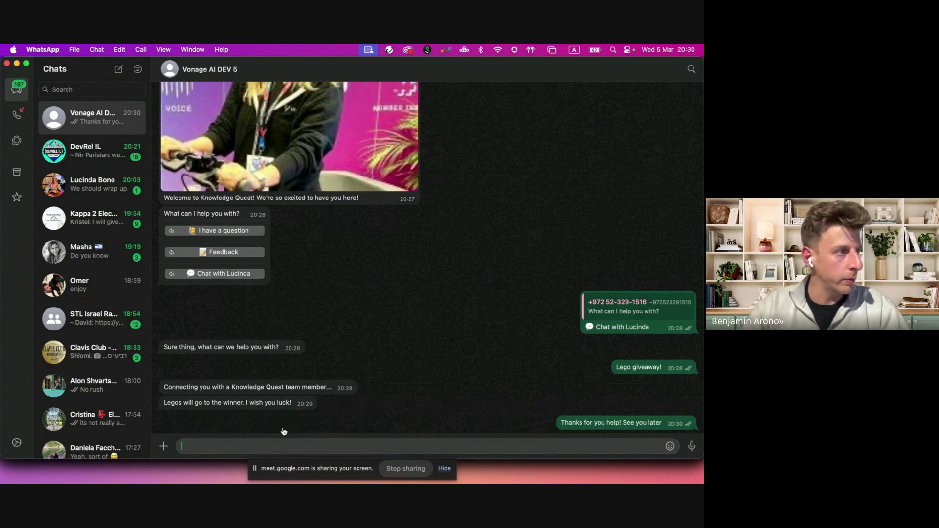
Switch to Slack and run /close_ticket in knowledgequest-whatsapp with the session ID copied from the newest Knowledge Quest Agent session message.
{"action": "key", "text": "super+Tab"}
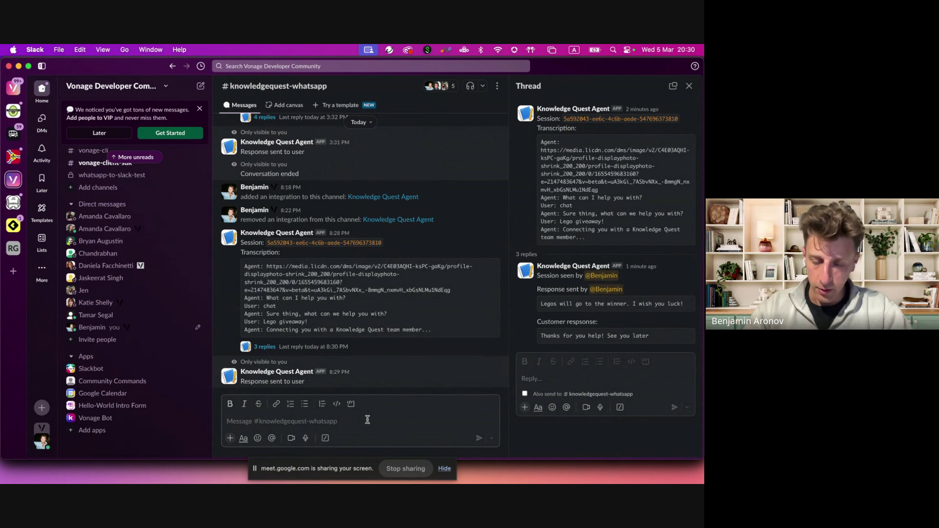
{"action": "type", "text": "/clo"}
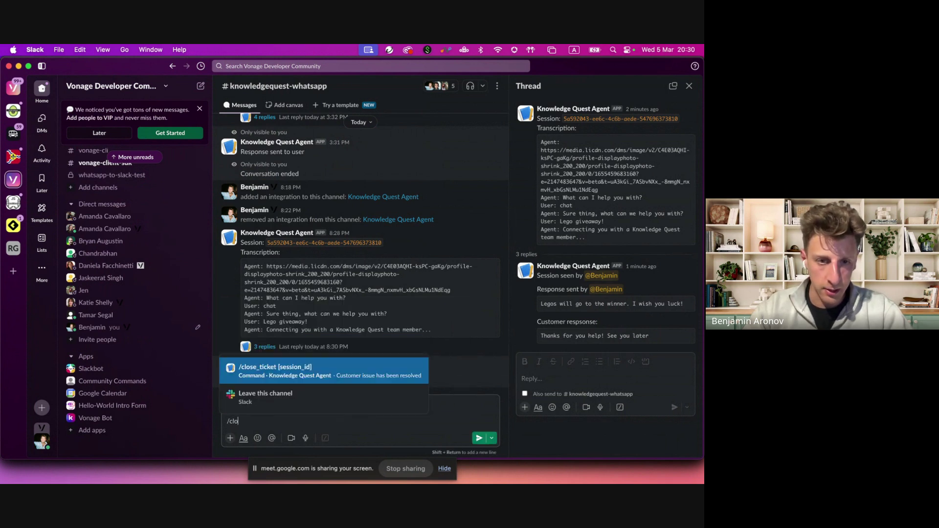
{"action": "key", "text": "Return"}
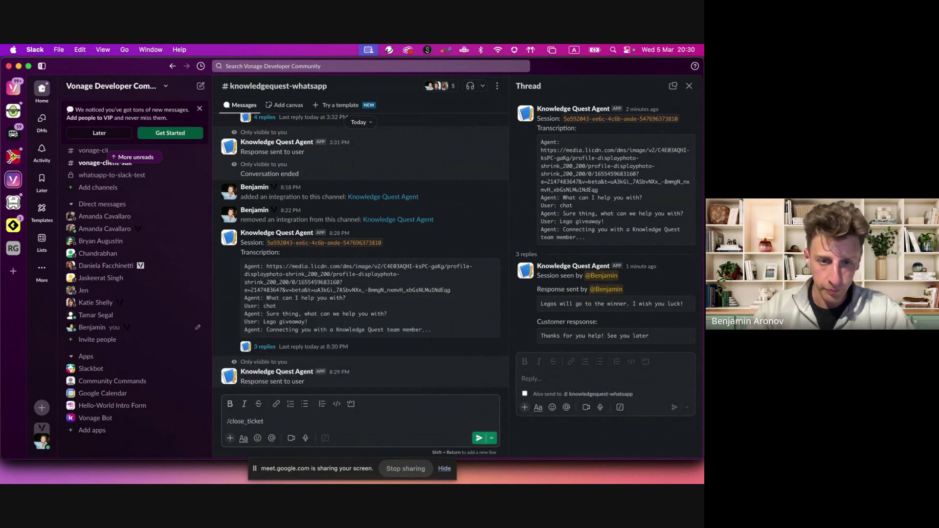
{"action": "double_click", "coordinate": [298, 242]}
{"action": "key", "text": "super+c"}
{"action": "left_click", "coordinate": [283, 425]}
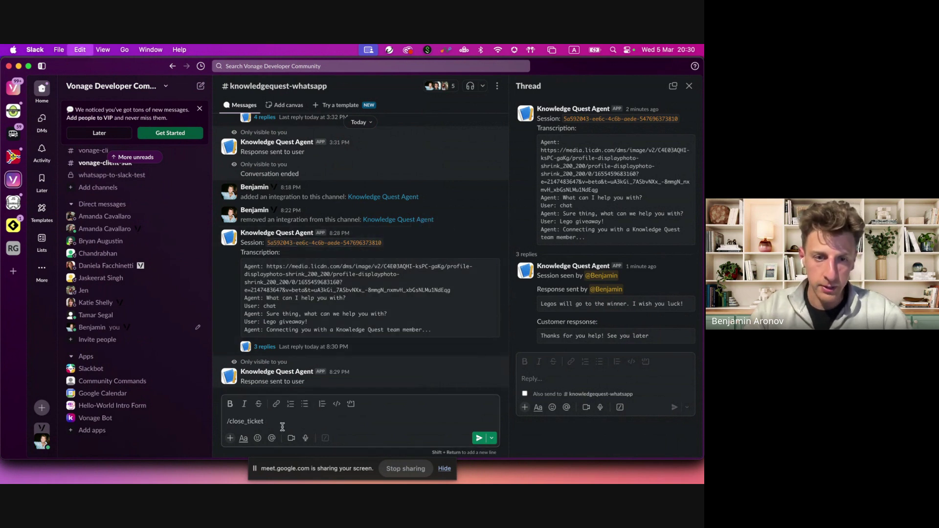
{"action": "key", "text": "super+v"}
{"action": "key", "text": "Return"}
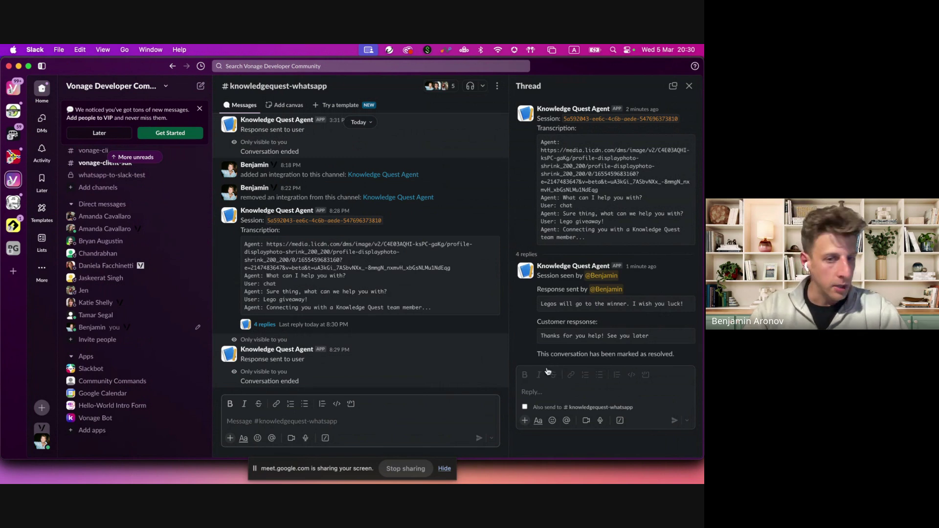
Check the closing message in WhatsApp, then switch to Chrome and examine the Thank You Message and End Conversation nodes after Live Agent Routing.
{"action": "key", "text": "super+Tab"}
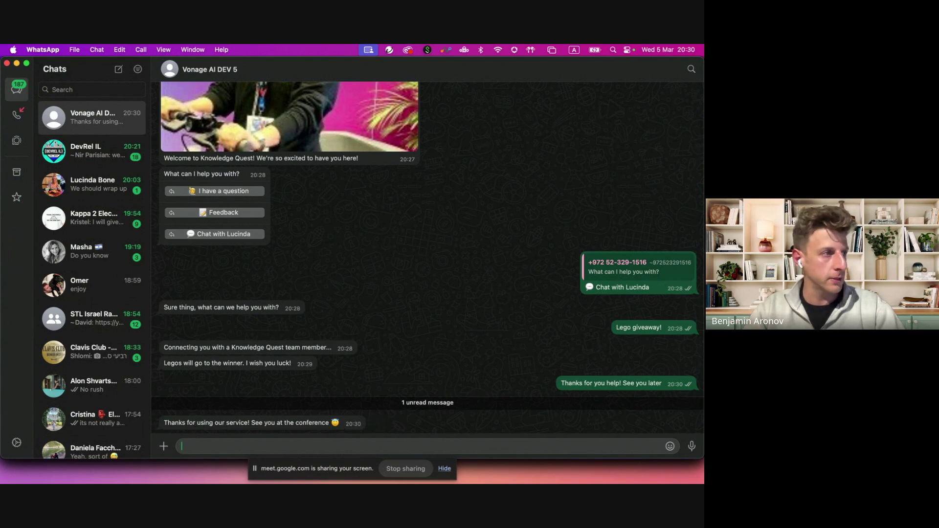
{"action": "key", "text": "super+Tab"}
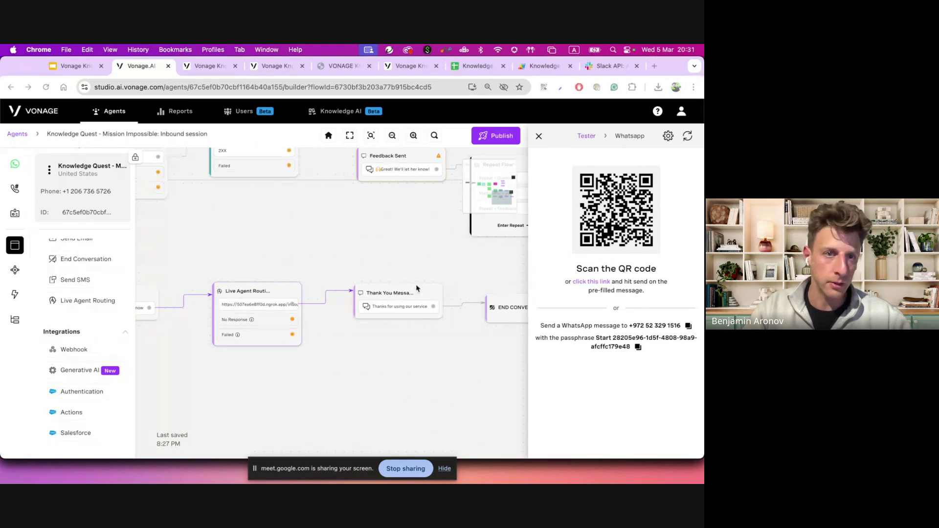
{"action": "scroll", "coordinate": [318, 300], "scroll_direction": "up", "scroll_amount": 1}
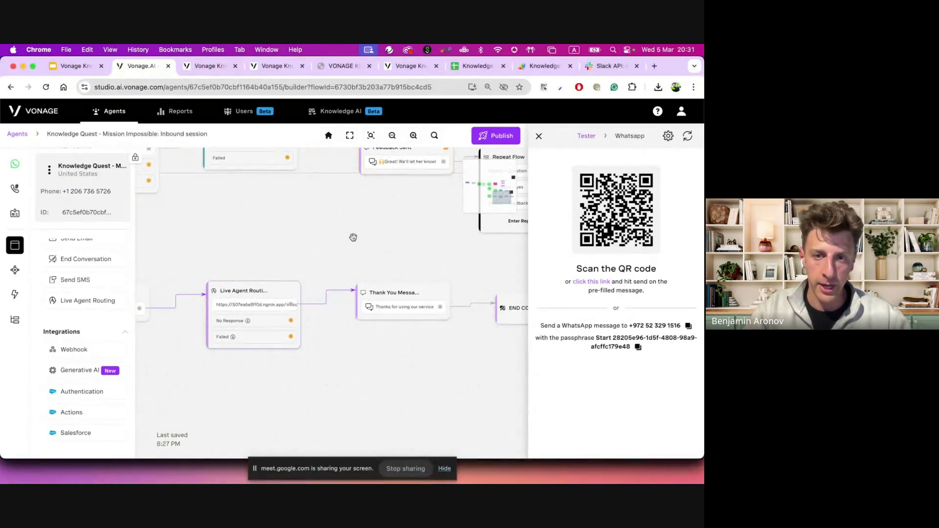
{"action": "left_click_drag", "start_coordinate": [352, 238], "coordinate": [225, 224]}
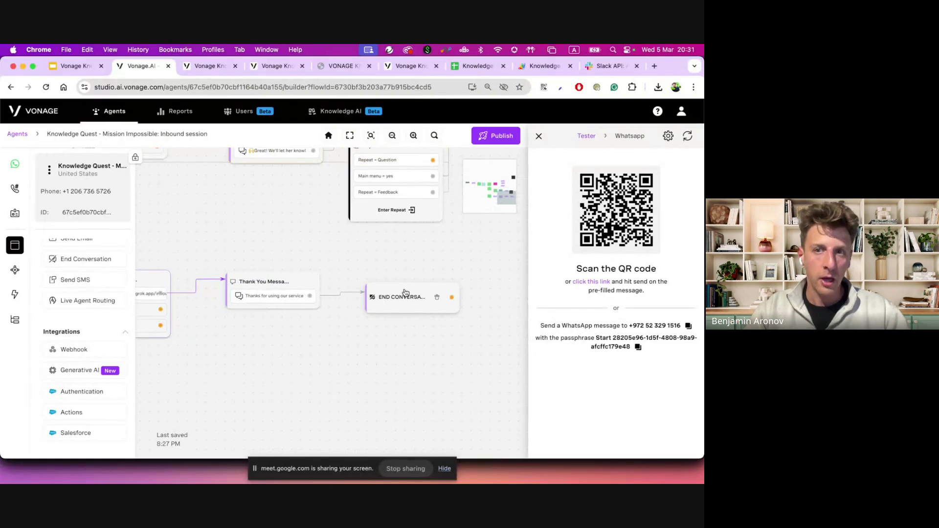
Review the Slack app's Incoming Webhooks settings and its webhook for the knowledgequest-whatsapp channel.
{"action": "left_click", "coordinate": [595, 67]}
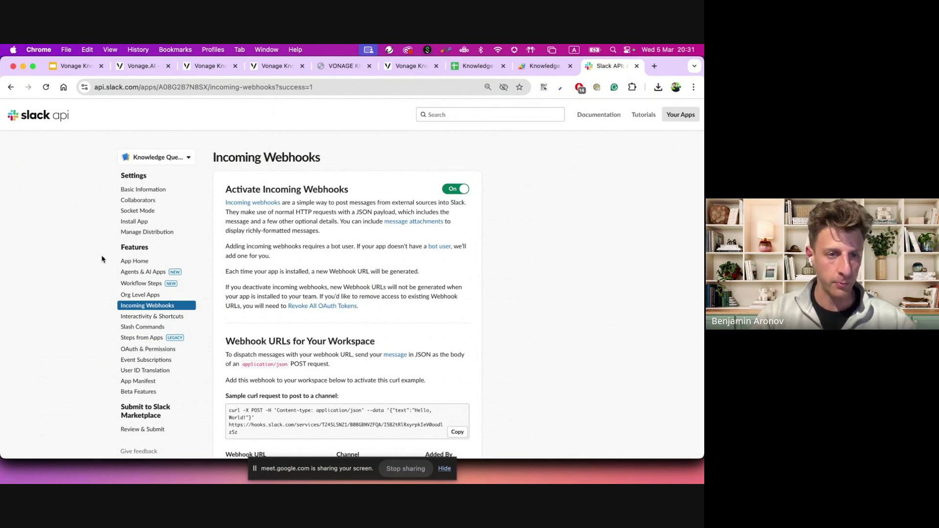
{"action": "scroll", "coordinate": [175, 308], "scroll_direction": "down", "scroll_amount": 3}
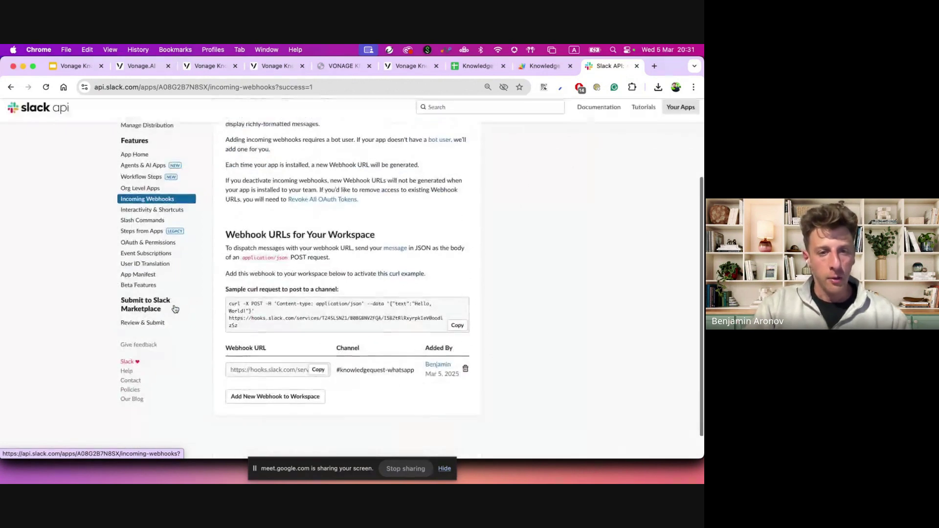
{"action": "scroll", "coordinate": [175, 308], "scroll_direction": "up", "scroll_amount": 3}
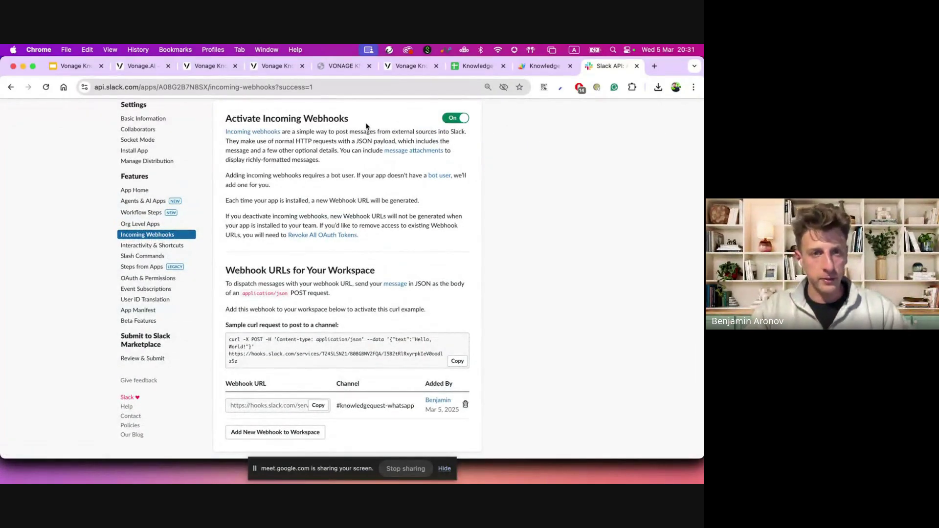
{"action": "scroll", "coordinate": [367, 126], "scroll_direction": "down", "scroll_amount": 3}
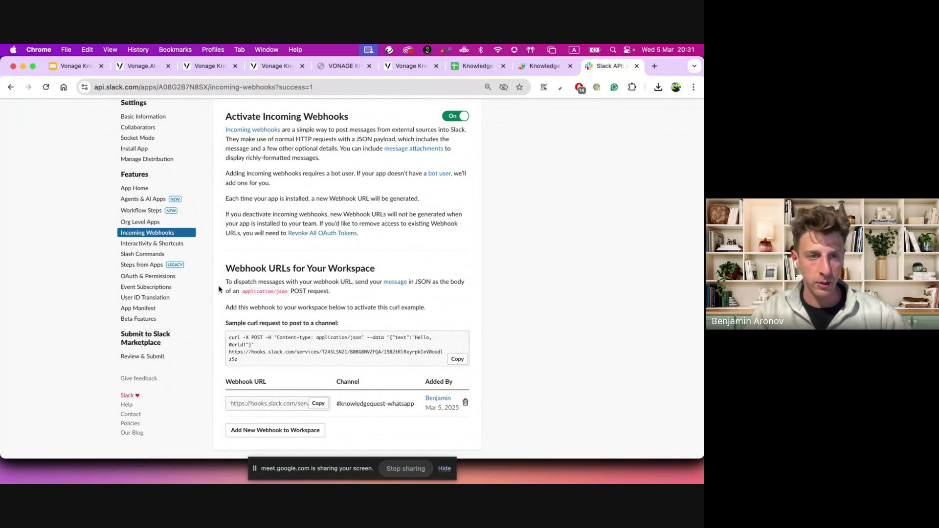
Review the Slack app's Interactivity & Shortcuts settings, checking the Request URL and the Start a ticket shortcut.
{"action": "left_click", "coordinate": [170, 244]}
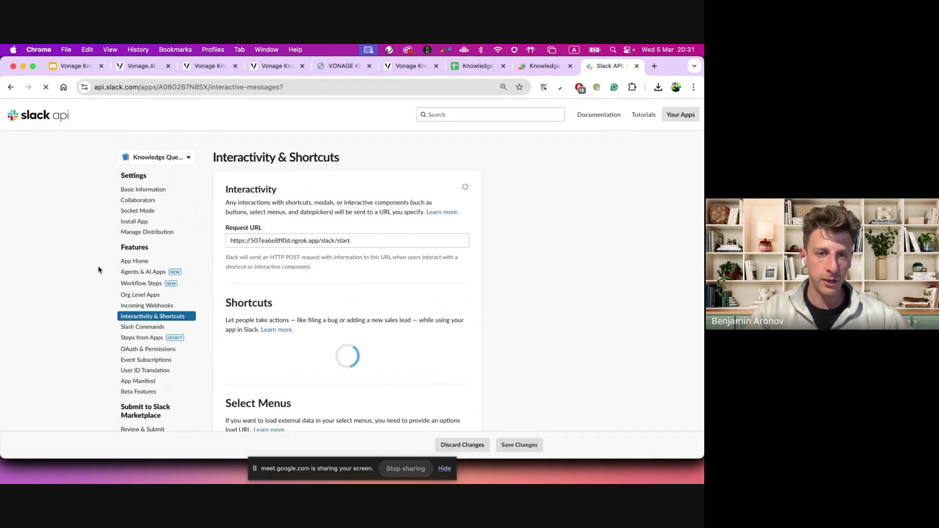
{"action": "left_click", "coordinate": [368, 241]}
{"action": "key", "text": "super+a"}
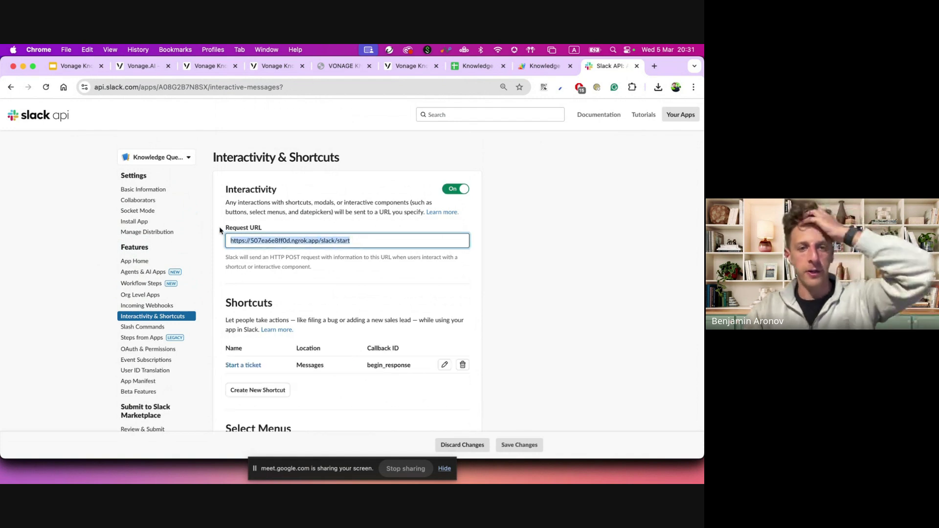
{"action": "left_click", "coordinate": [386, 220]}
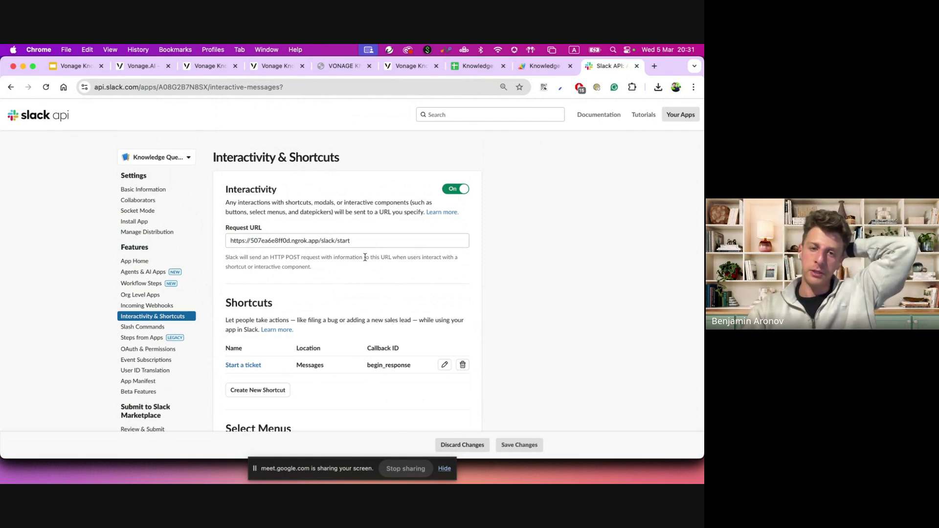
{"action": "scroll", "coordinate": [365, 257], "scroll_direction": "down", "scroll_amount": 1}
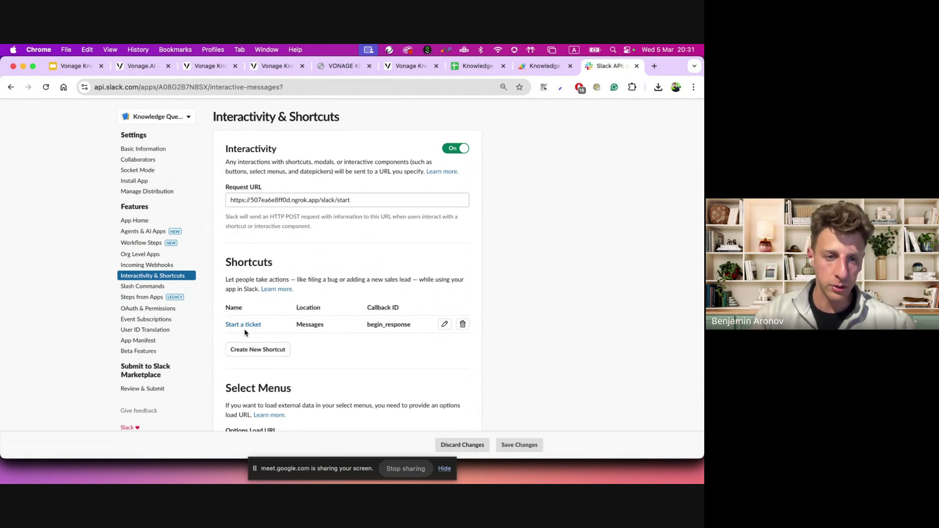
Open the app's /reply slash command, examine its Request URL and Usage Hint, and save the command.
{"action": "left_click", "coordinate": [157, 292]}
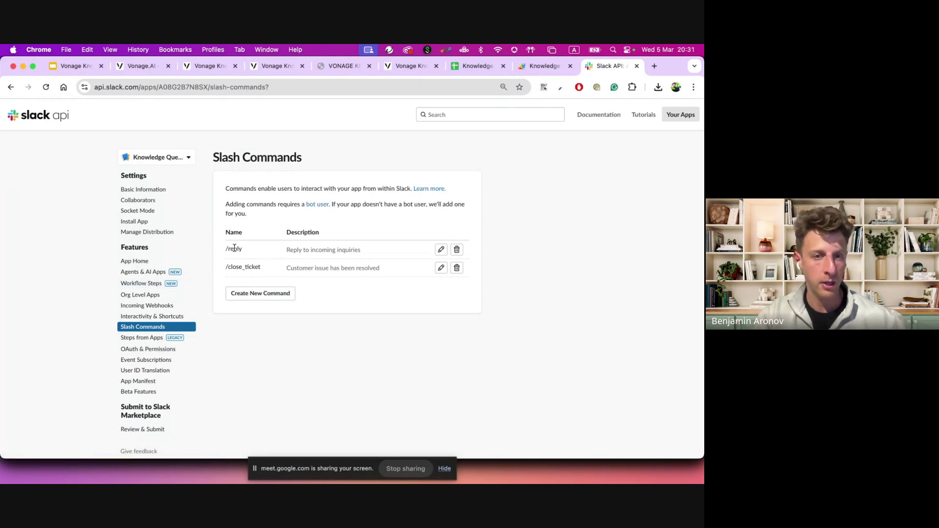
{"action": "left_click", "coordinate": [439, 250]}
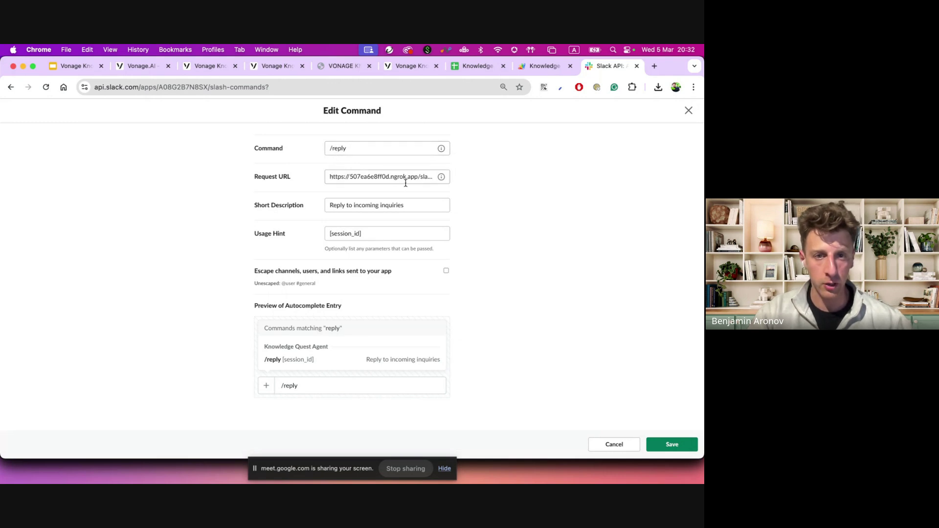
{"action": "left_click_drag", "start_coordinate": [364, 239], "coordinate": [324, 232]}
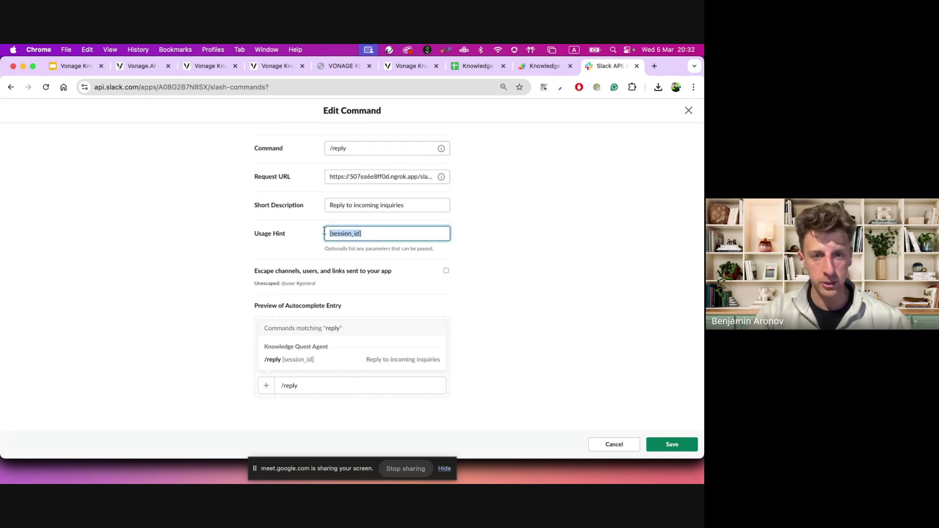
{"action": "left_click", "coordinate": [324, 231]}
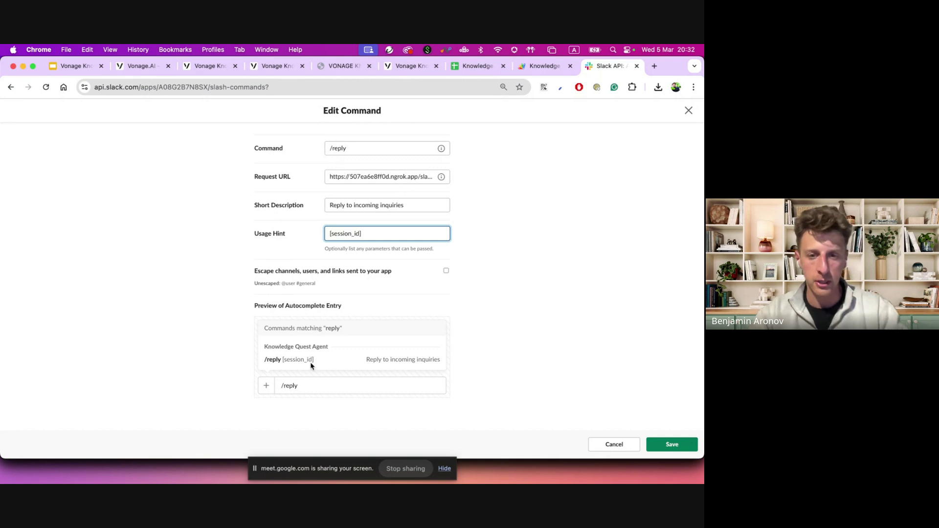
{"action": "left_click", "coordinate": [671, 445]}
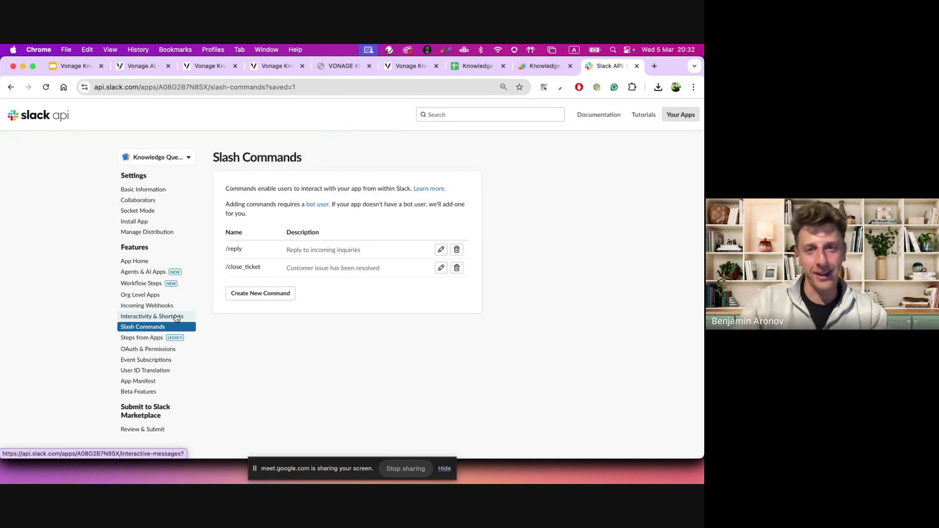
Return to the Knowledge Quest agent's flow and close the WhatsApp tester.
{"action": "left_click", "coordinate": [399, 69]}
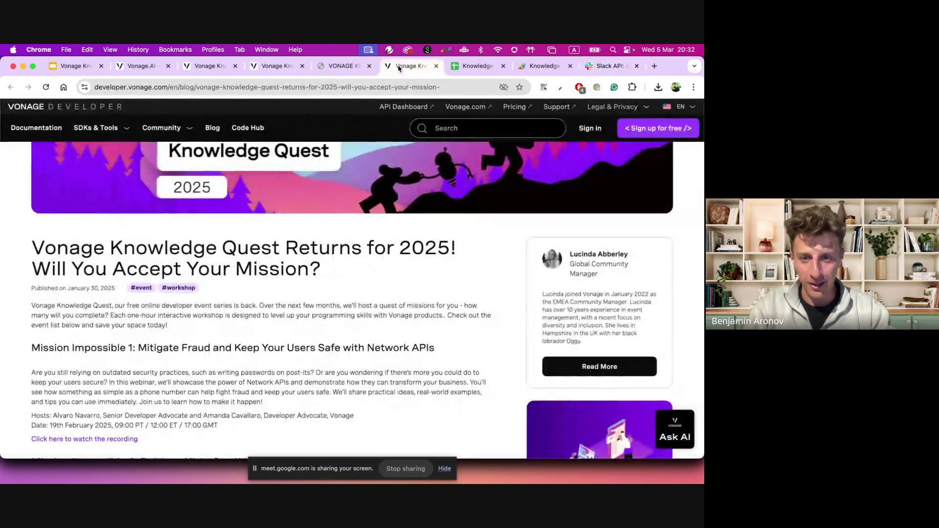
{"action": "left_click", "coordinate": [163, 67]}
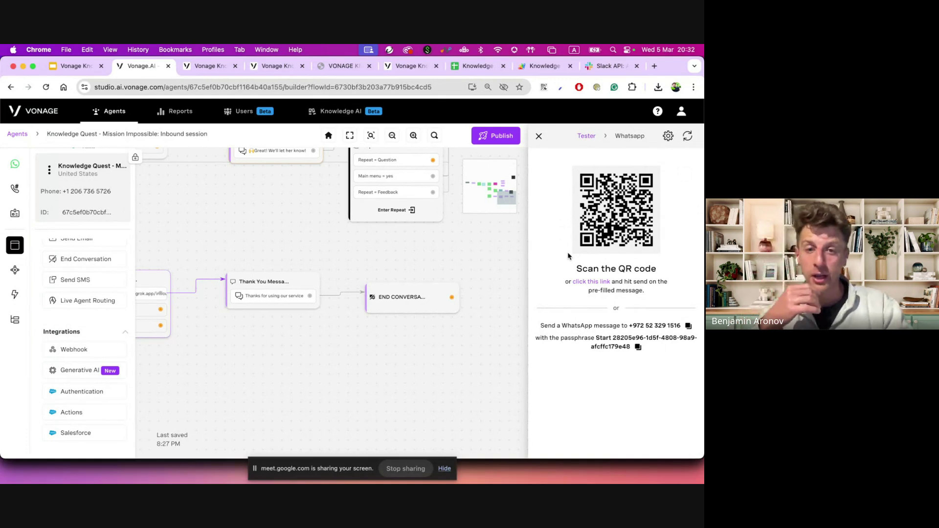
{"action": "left_click", "coordinate": [538, 136]}
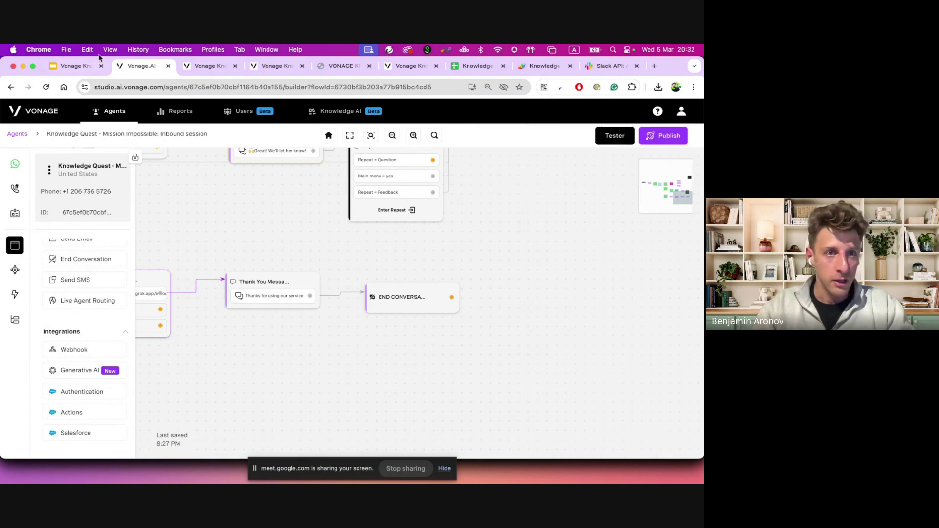
Go to the Google Slides presentation and advance from the Demo slide through Any Questions? to the More Resources slide.
{"action": "left_click", "coordinate": [81, 64]}
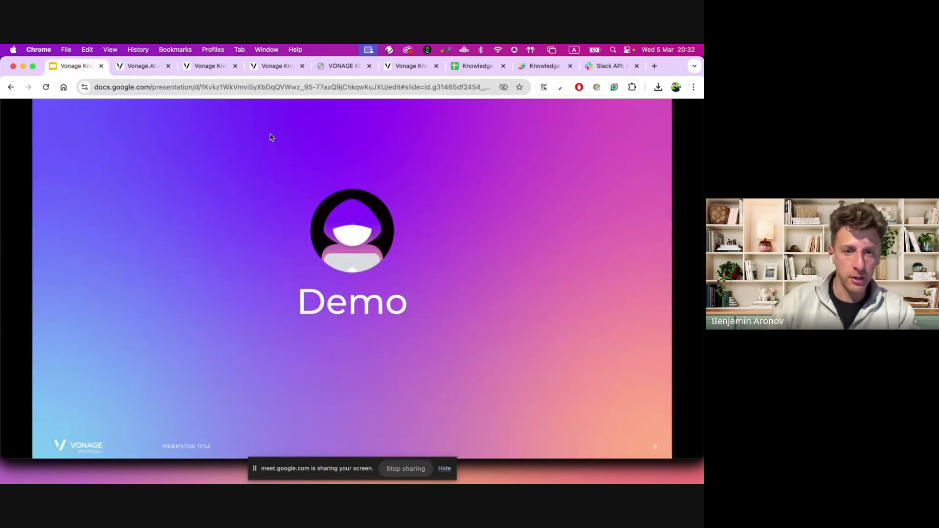
{"action": "key", "text": "Right"}
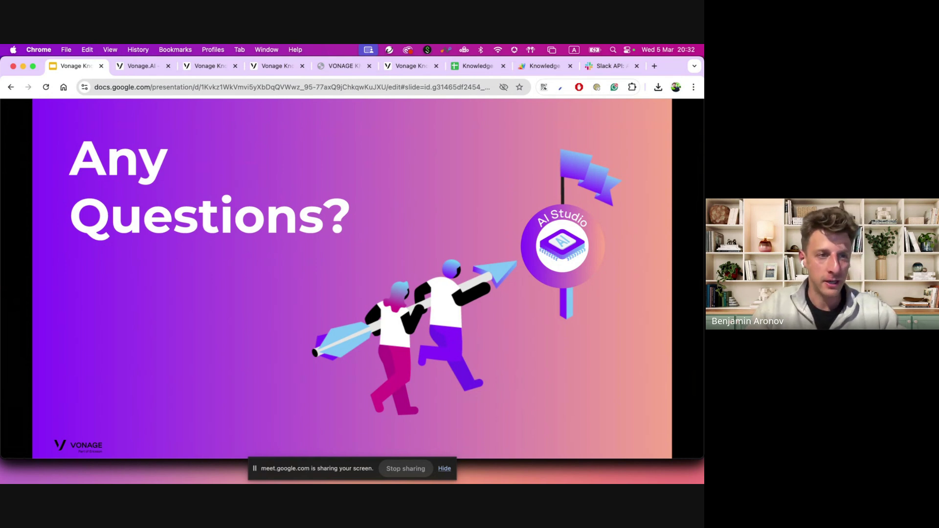
{"action": "key", "text": "Right"}
{"action": "key", "text": "Left"}
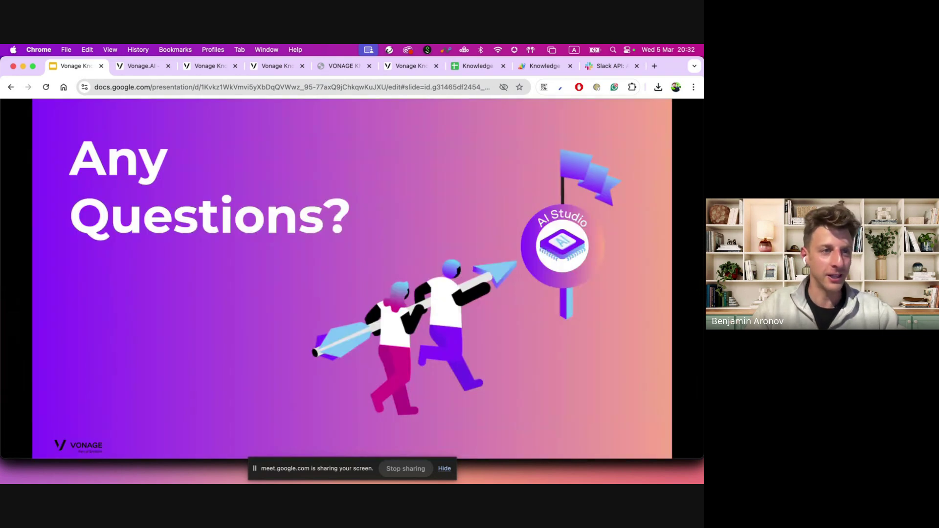
{"action": "key", "text": "Right"}
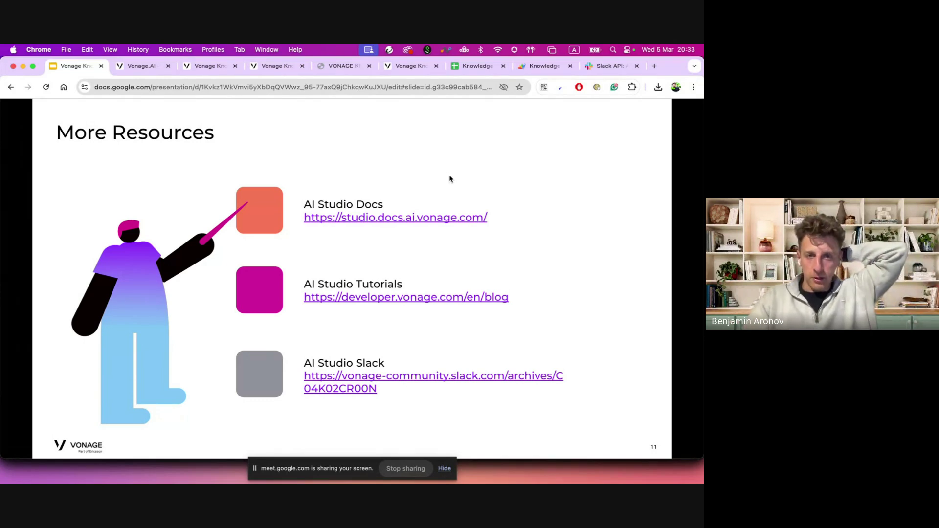
Open the AI Studio Docs link from the More Resources slide, return to the slide, and open the AI Studio Tutorials link.
{"action": "left_click", "coordinate": [399, 219]}
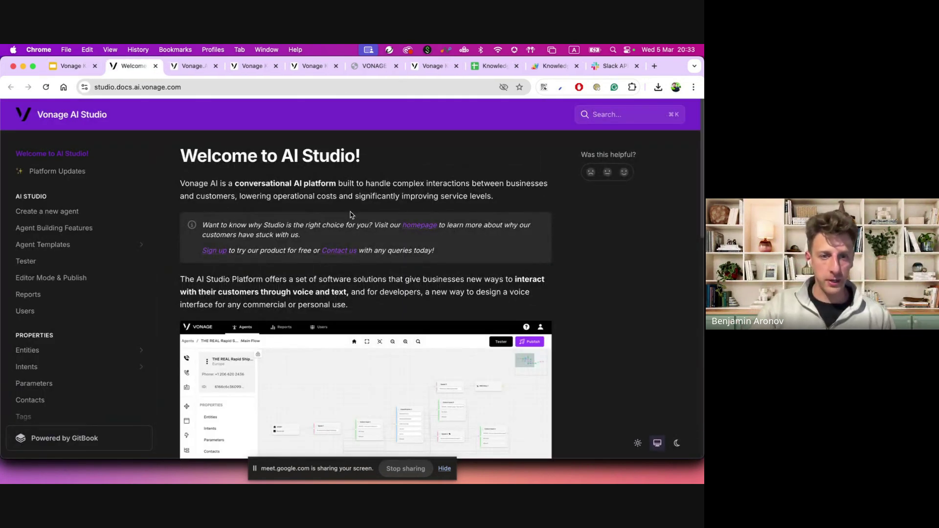
{"action": "left_click", "coordinate": [58, 68]}
{"action": "left_click", "coordinate": [426, 298]}
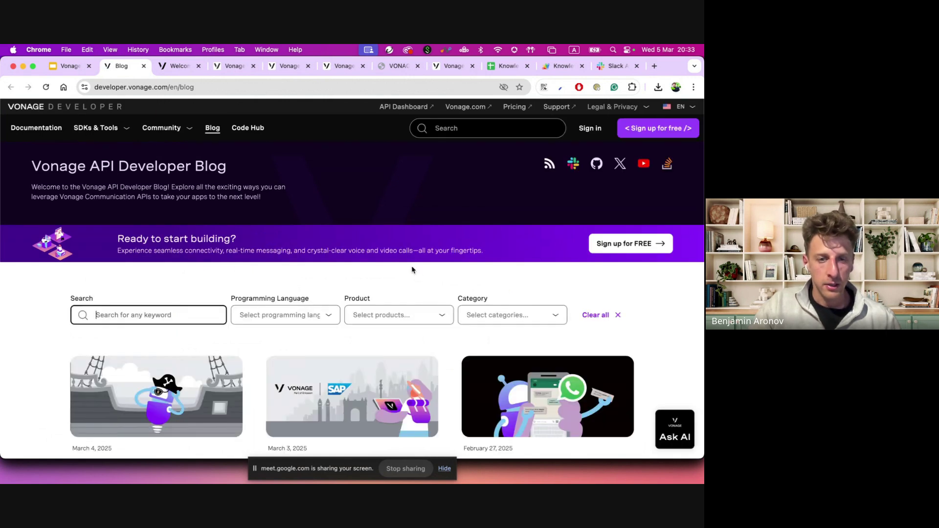
Filter the Vonage API Developer Blog posts by the AI Studio product.
{"action": "scroll", "coordinate": [413, 269], "scroll_direction": "down", "scroll_amount": 2}
{"action": "left_click", "coordinate": [411, 283]}
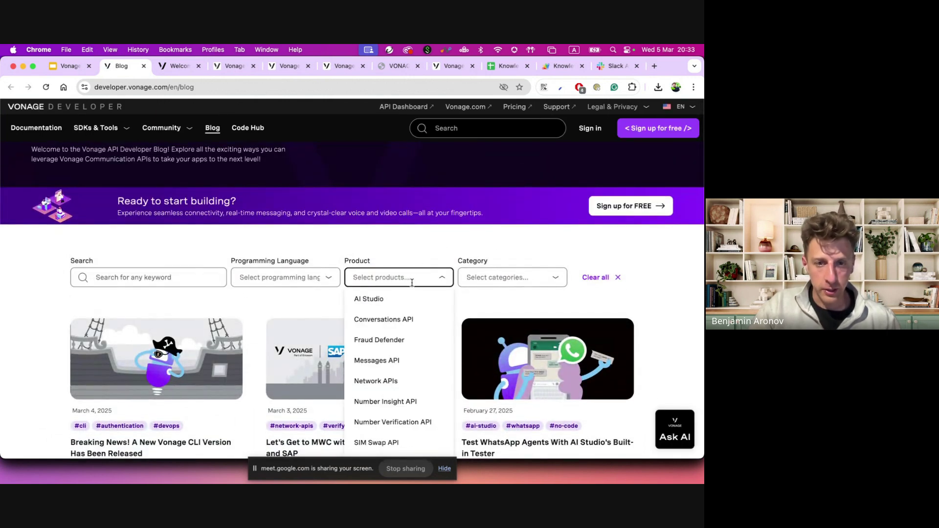
{"action": "left_click", "coordinate": [373, 299]}
{"action": "left_click", "coordinate": [246, 272]}
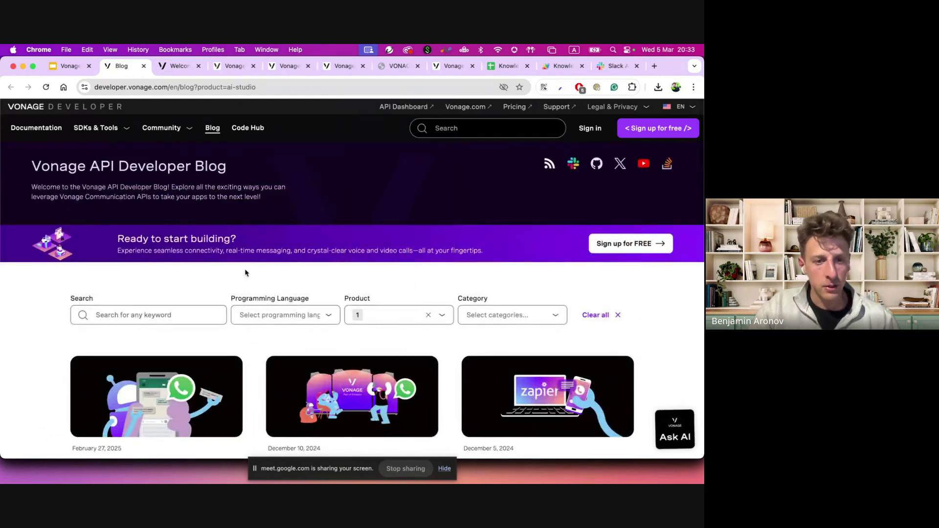
Look through the first page of AI Studio blog posts and go to page 2.
{"action": "scroll", "coordinate": [246, 272], "scroll_direction": "down", "scroll_amount": 5}
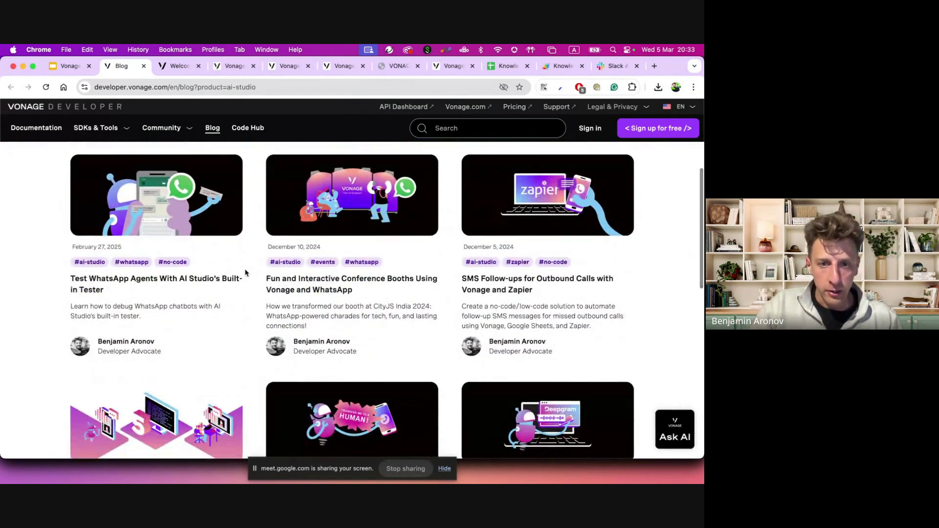
{"action": "scroll", "coordinate": [245, 272], "scroll_direction": "down", "scroll_amount": 7}
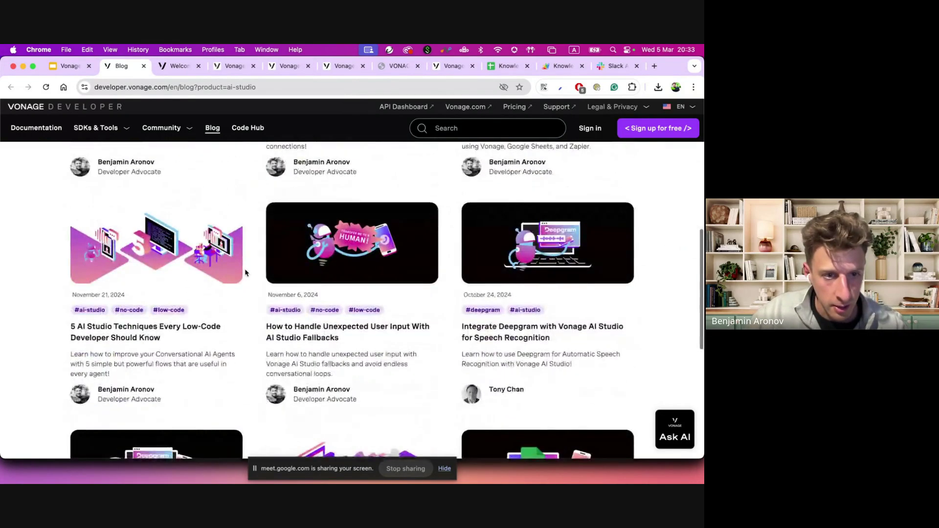
{"action": "scroll", "coordinate": [344, 271], "scroll_direction": "down", "scroll_amount": 3}
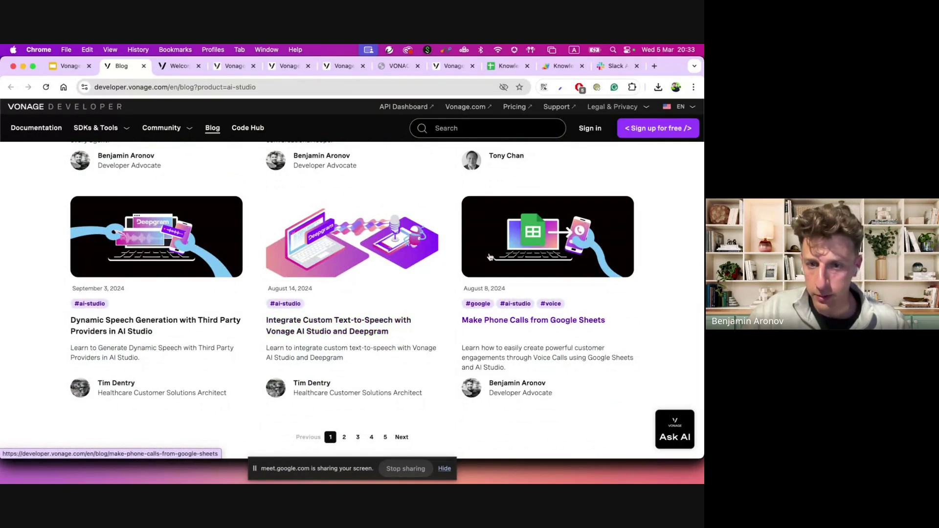
{"action": "left_click", "coordinate": [343, 438]}
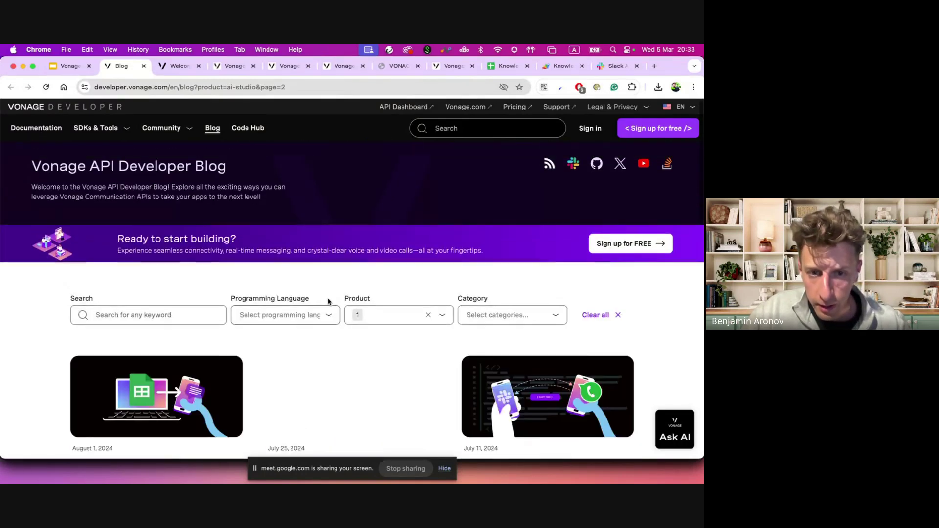
Examine the second page's Slack, WhatsApp and Google Sheets integration tutorials, and return to the More Resources slide.
{"action": "scroll", "coordinate": [328, 301], "scroll_direction": "down", "scroll_amount": 5}
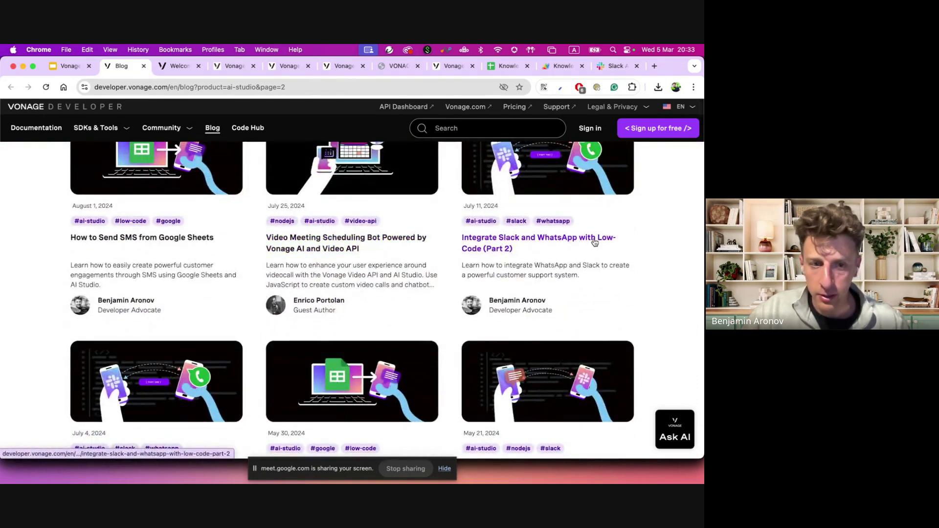
{"action": "scroll", "coordinate": [593, 243], "scroll_direction": "down", "scroll_amount": 2}
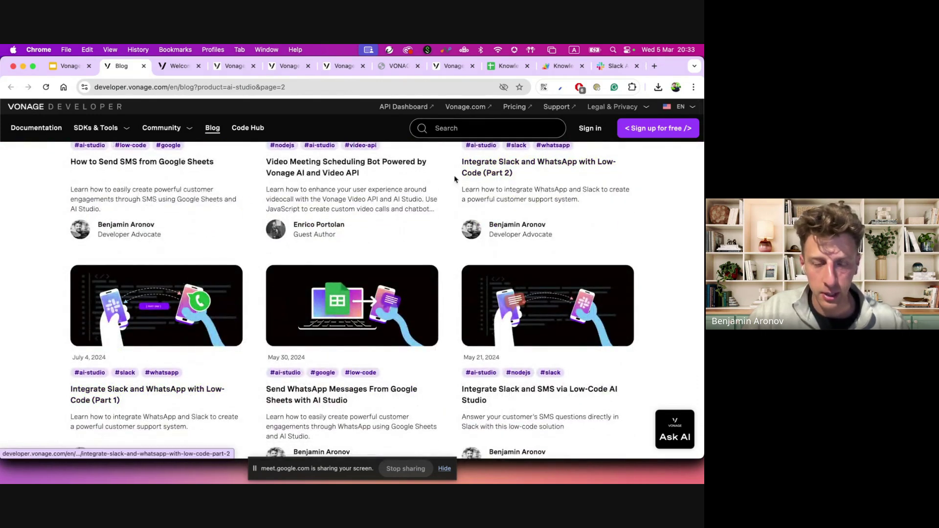
{"action": "scroll", "coordinate": [510, 184], "scroll_direction": "up", "scroll_amount": 2}
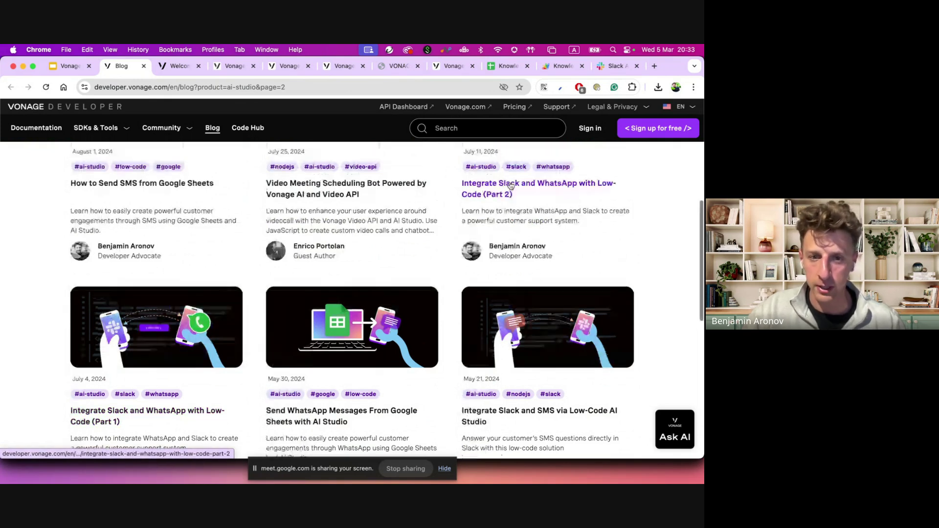
{"action": "scroll", "coordinate": [510, 184], "scroll_direction": "down", "scroll_amount": 3}
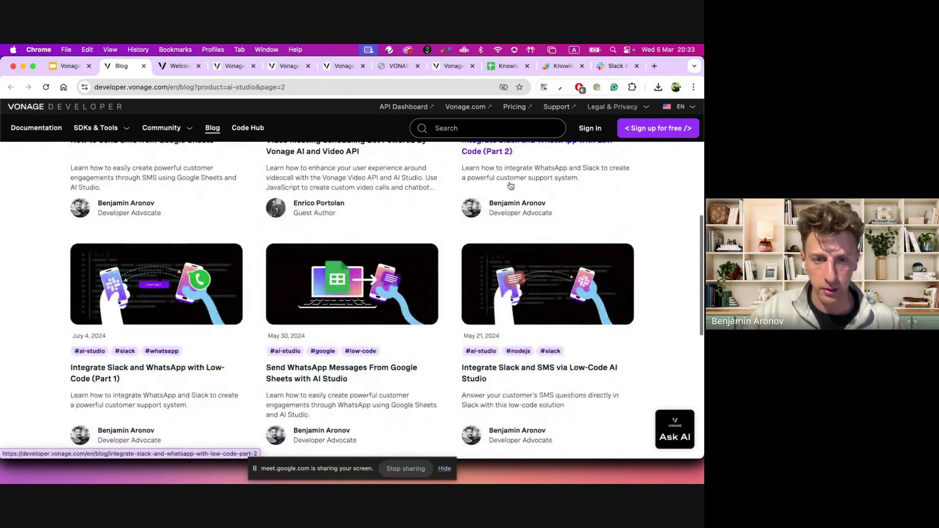
{"action": "scroll", "coordinate": [510, 185], "scroll_direction": "down", "scroll_amount": 2}
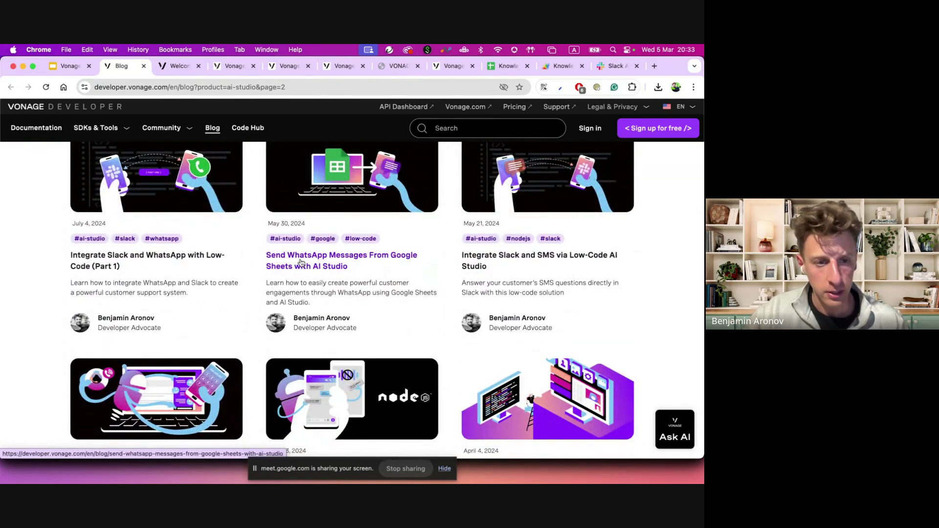
{"action": "scroll", "coordinate": [301, 263], "scroll_direction": "down", "scroll_amount": 2}
{"action": "scroll", "coordinate": [302, 263], "scroll_direction": "up", "scroll_amount": 4}
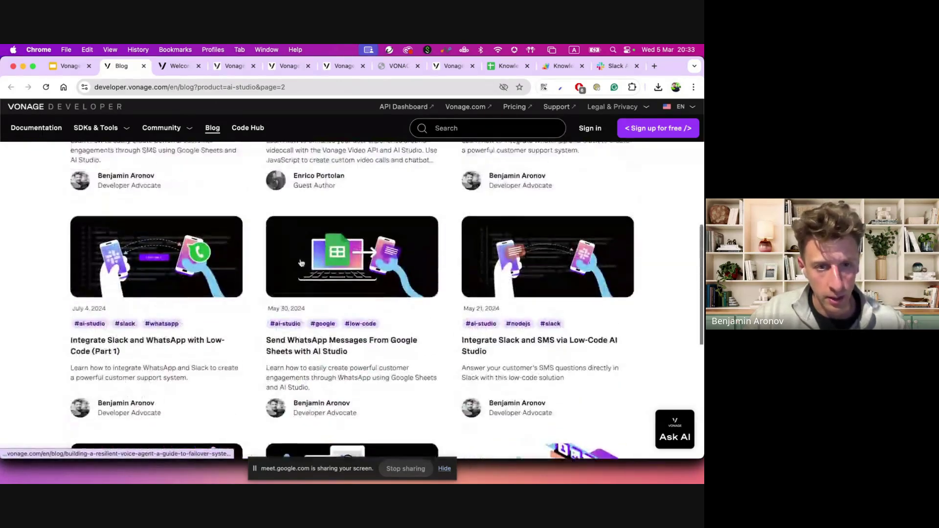
{"action": "scroll", "coordinate": [301, 262], "scroll_direction": "up", "scroll_amount": 10}
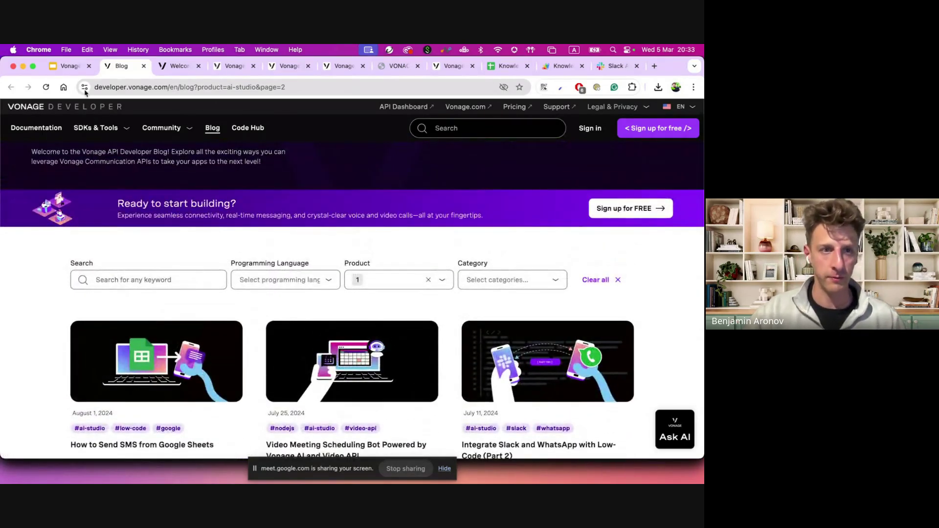
{"action": "left_click", "coordinate": [68, 70]}
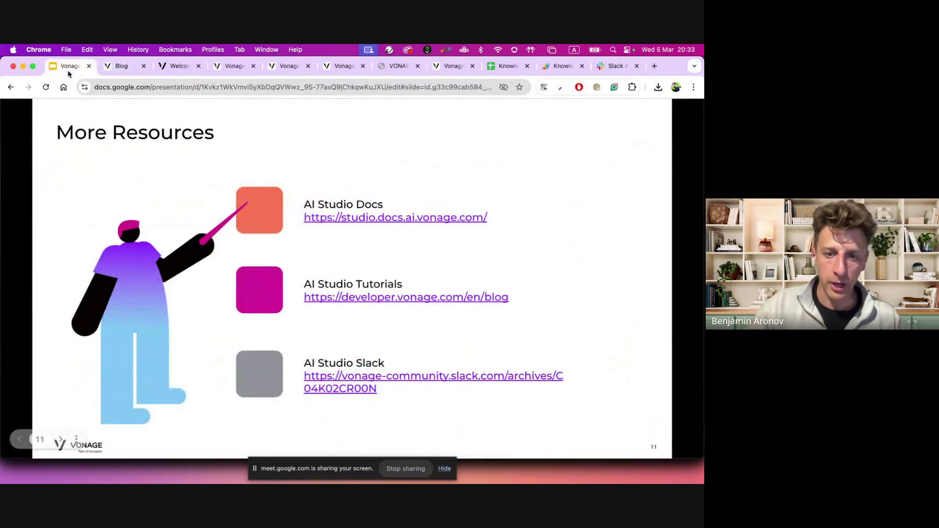